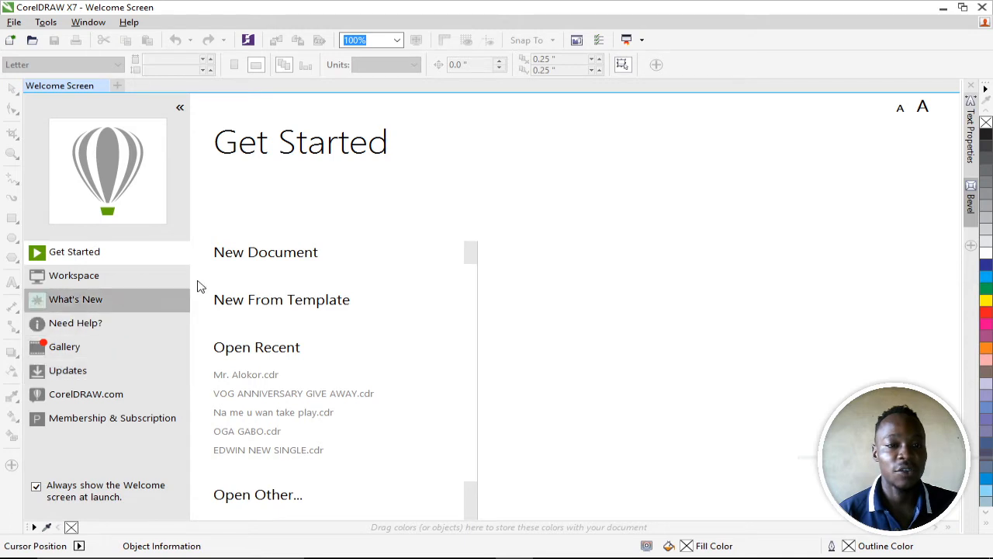
Step: Start a new document and review its preset destinations, keeping CorelDRAW default
{"action": "mouse_move", "coordinate": [254, 261]}
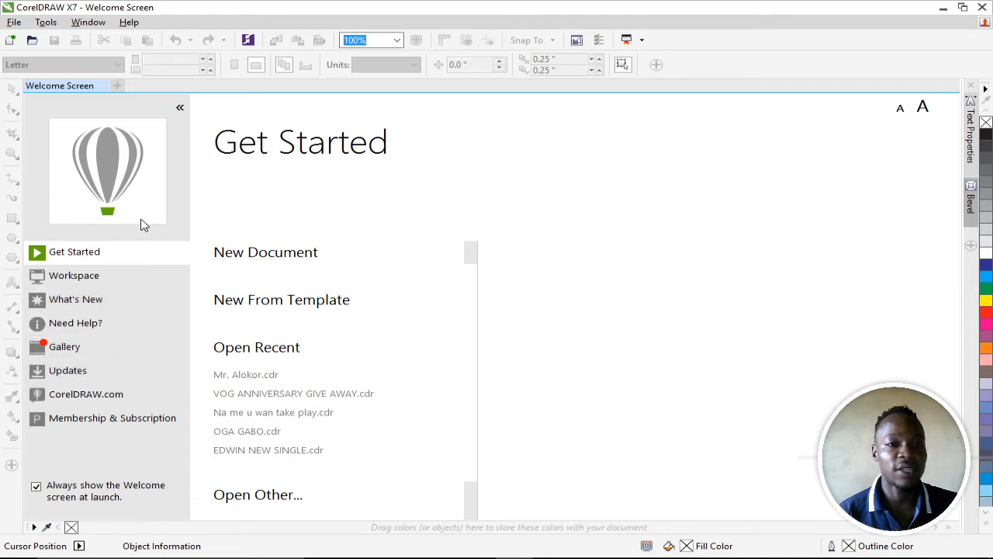
{"action": "left_click", "coordinate": [282, 261]}
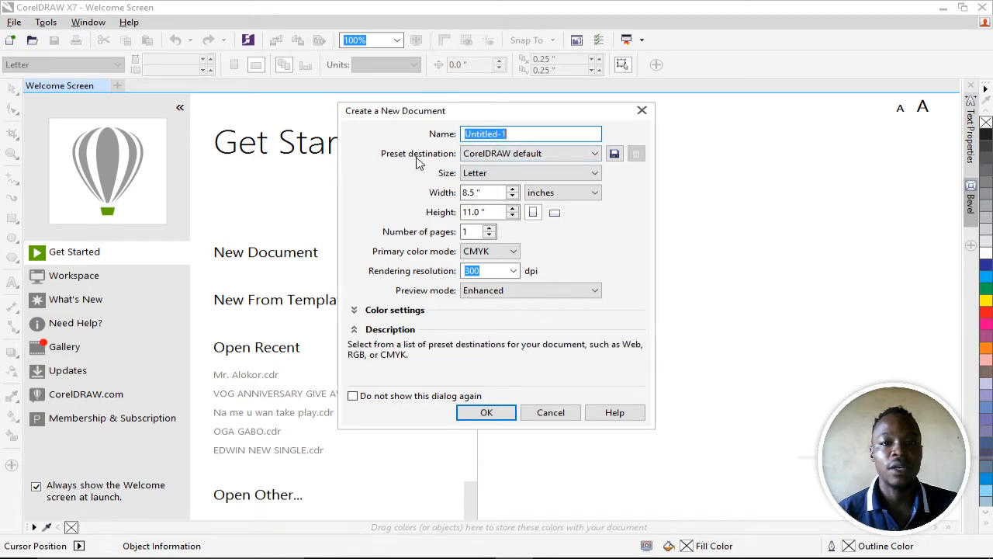
{"action": "left_click", "coordinate": [588, 158]}
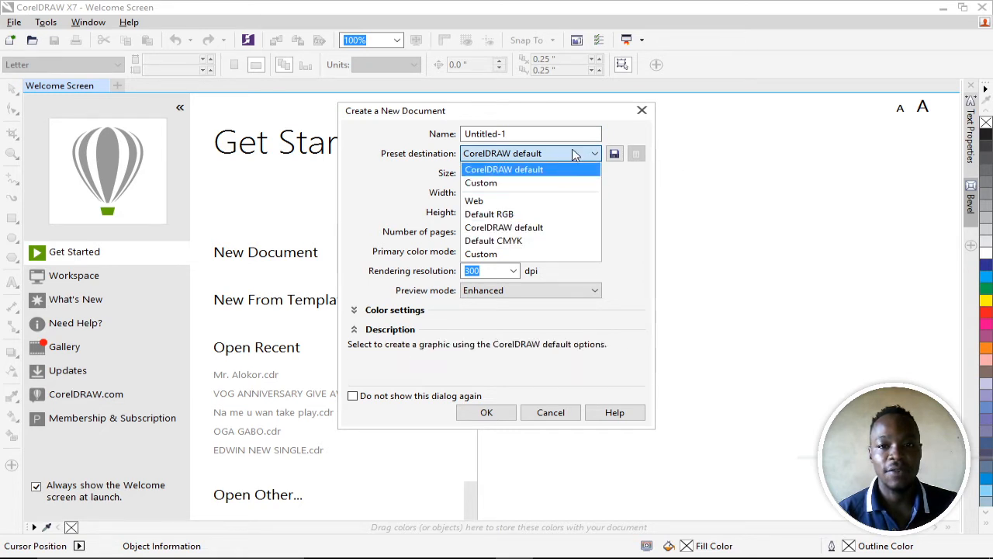
{"action": "left_click", "coordinate": [574, 154]}
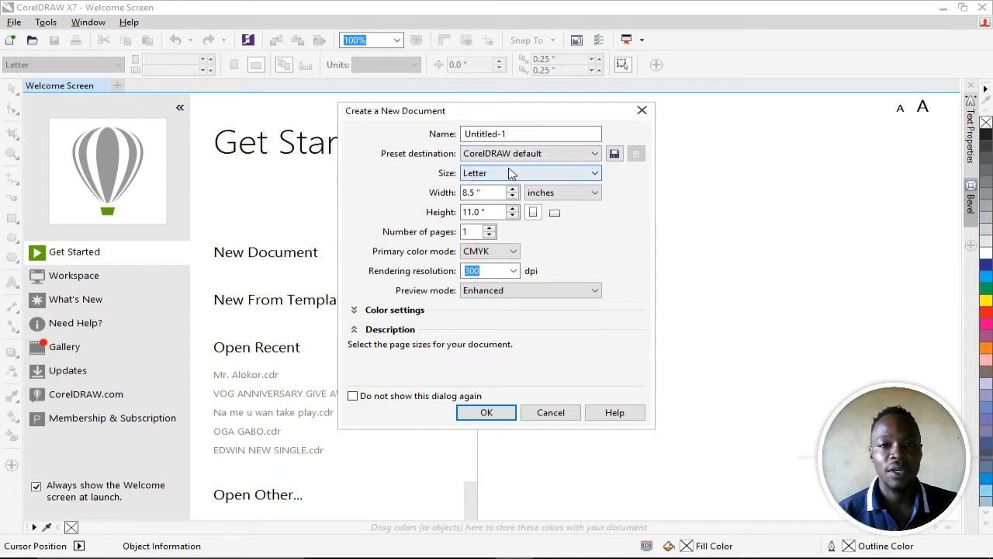
Step: Browse the available page size presets for the new document, keeping Letter
{"action": "left_click", "coordinate": [585, 177]}
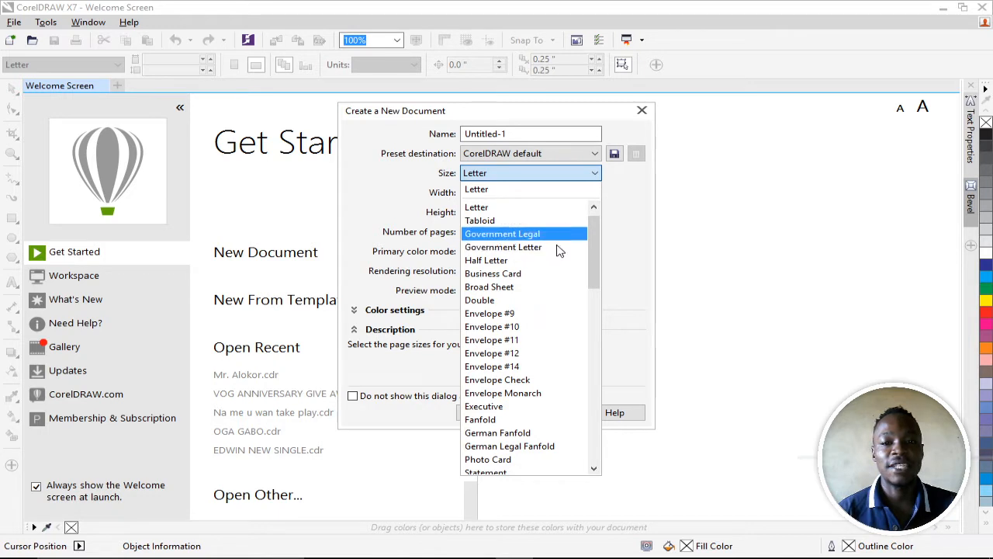
{"action": "scroll", "coordinate": [512, 295], "scroll_direction": "down", "scroll_amount": 12}
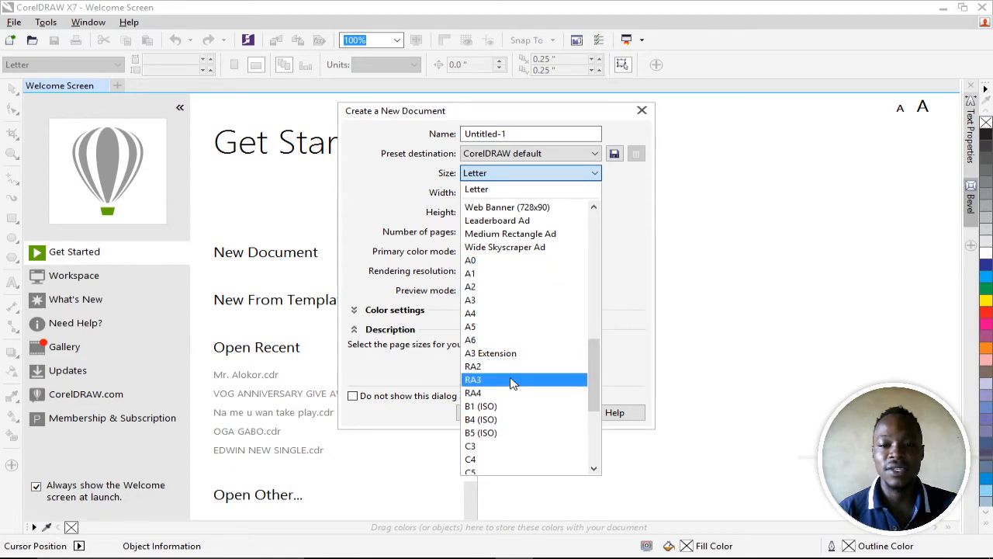
{"action": "scroll", "coordinate": [516, 388], "scroll_direction": "down", "scroll_amount": 5}
{"action": "scroll", "coordinate": [518, 388], "scroll_direction": "up", "scroll_amount": 15}
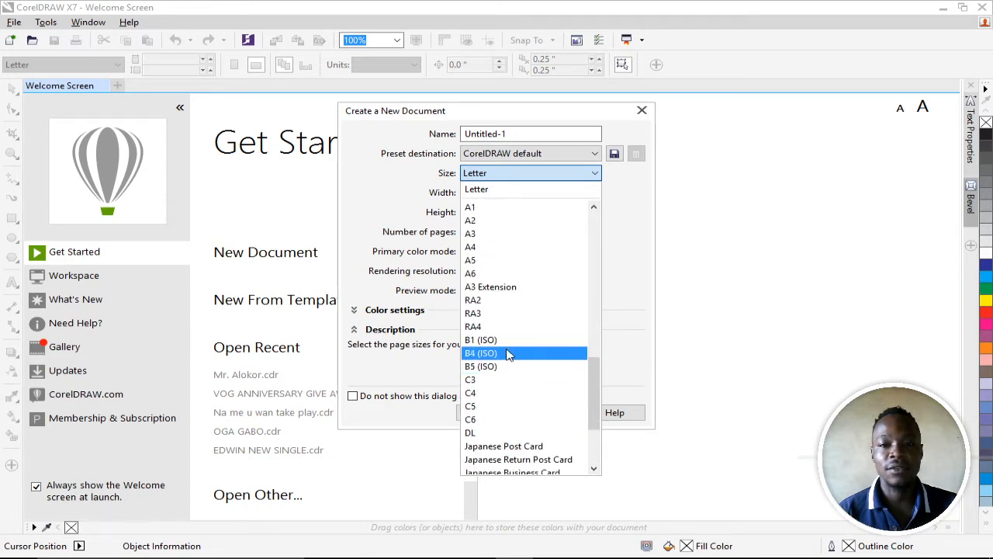
{"action": "scroll", "coordinate": [542, 215], "scroll_direction": "up", "scroll_amount": 2}
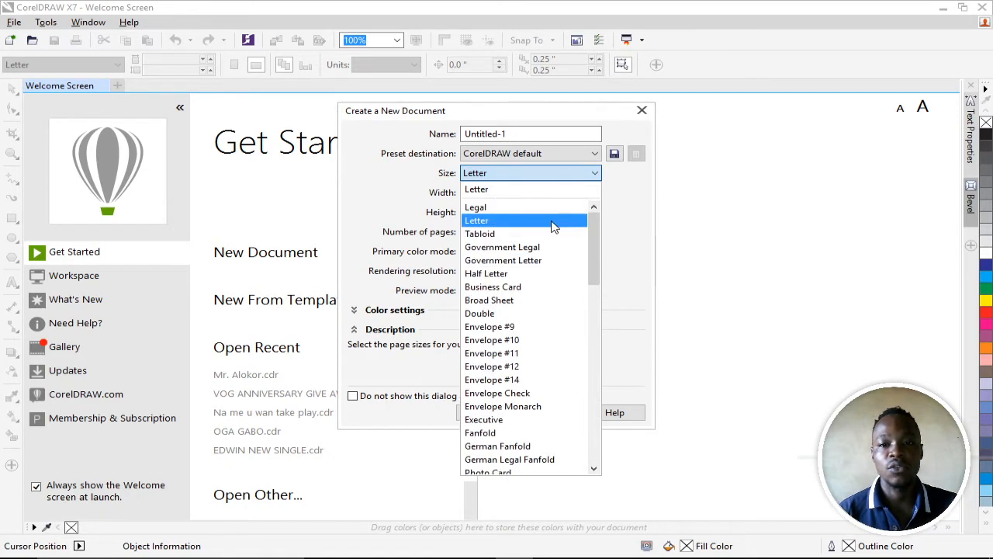
{"action": "left_click", "coordinate": [571, 174]}
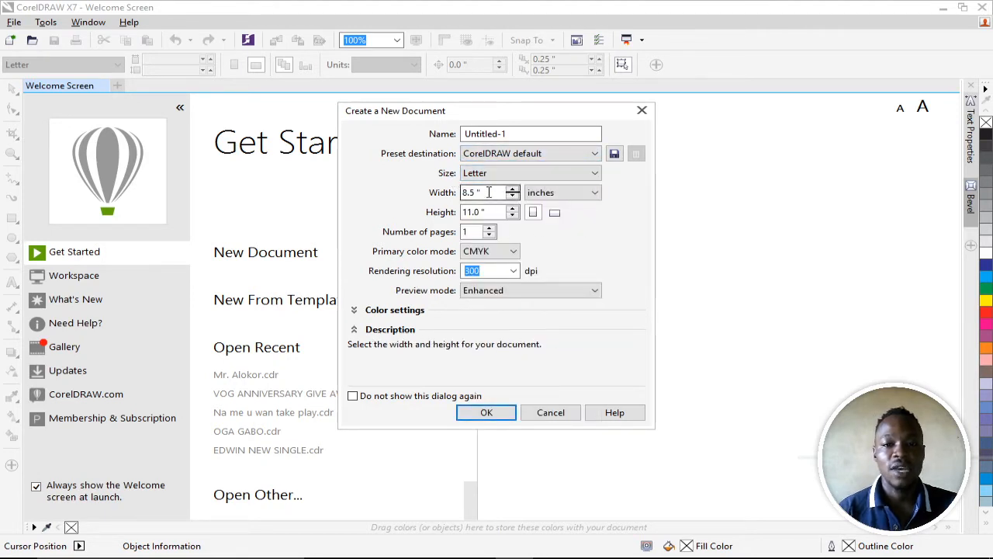
Step: Review the new document's width, height and available measurement units, keeping inches
{"action": "left_click_drag", "start_coordinate": [495, 193], "coordinate": [451, 214]}
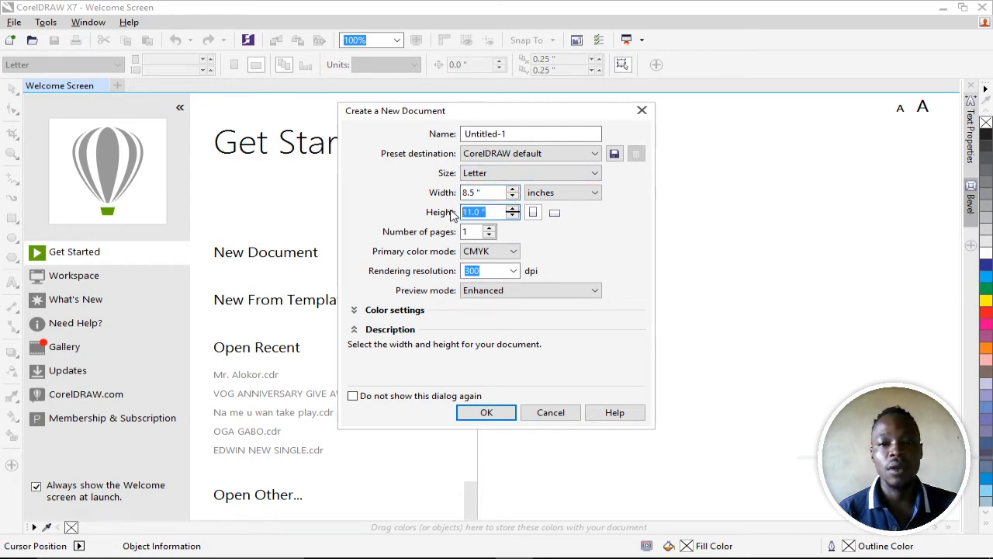
{"action": "left_click", "coordinate": [589, 194]}
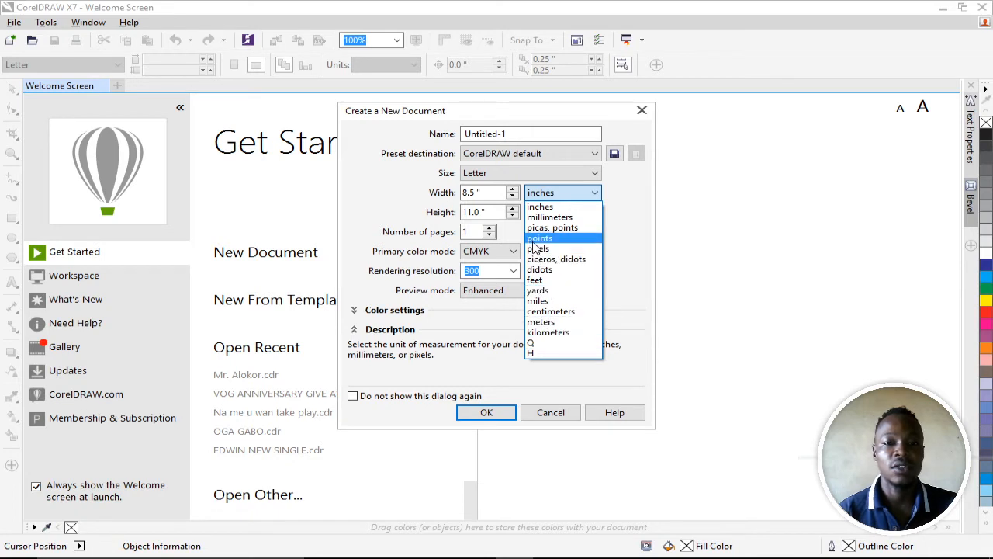
{"action": "left_click", "coordinate": [597, 194]}
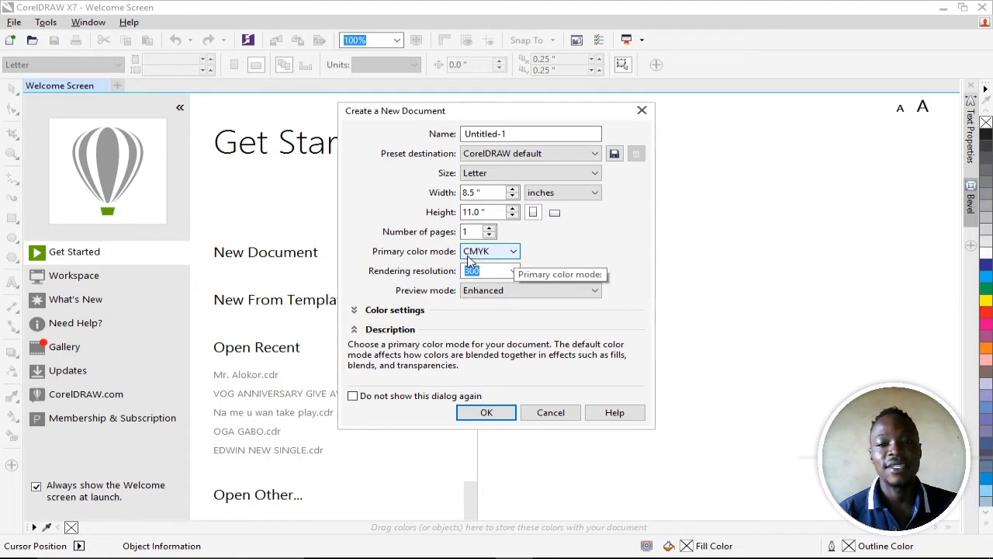
Step: Review the colour mode and rendering resolution choices, and create the document with CMYK and 300 dpi
{"action": "left_click", "coordinate": [516, 257]}
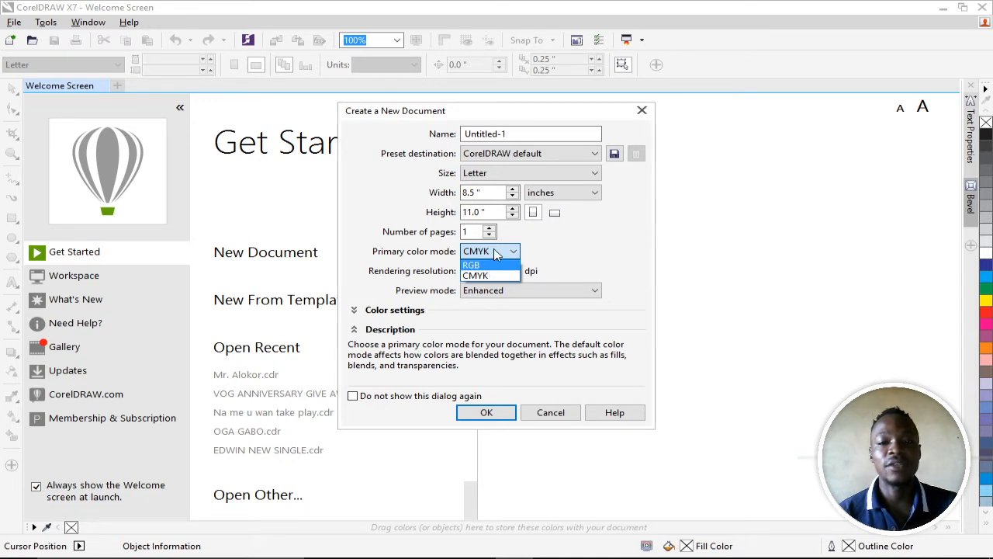
{"action": "left_click", "coordinate": [566, 249]}
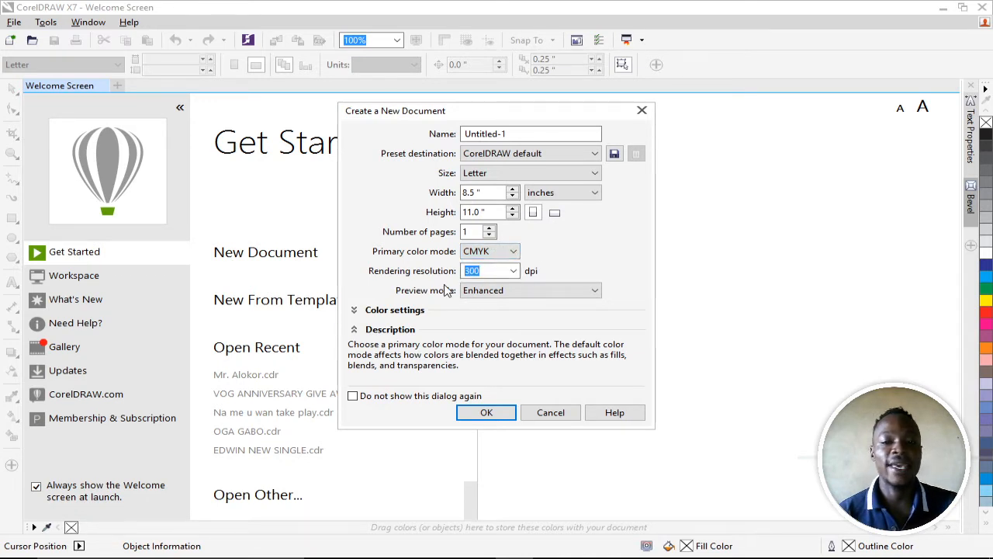
{"action": "left_click", "coordinate": [513, 272]}
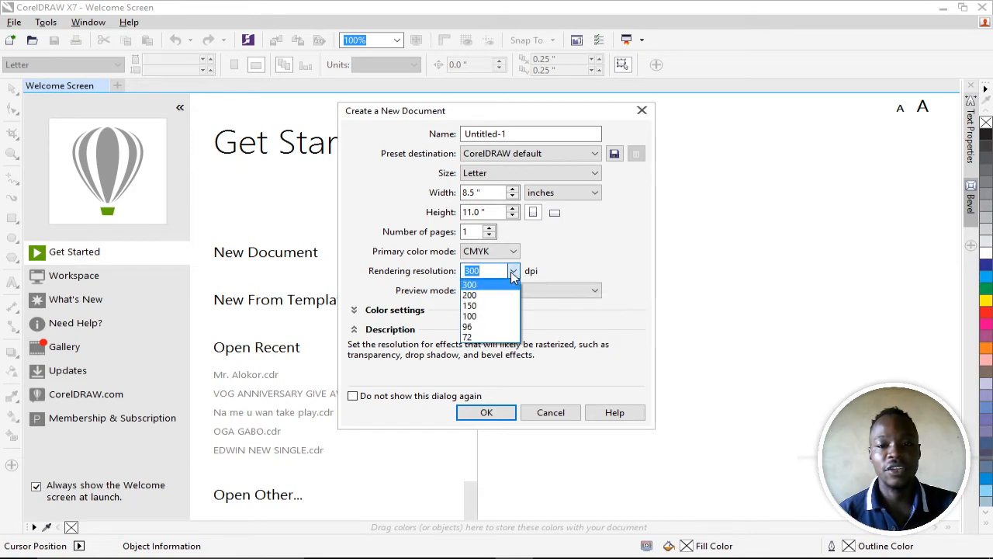
{"action": "left_click", "coordinate": [513, 275]}
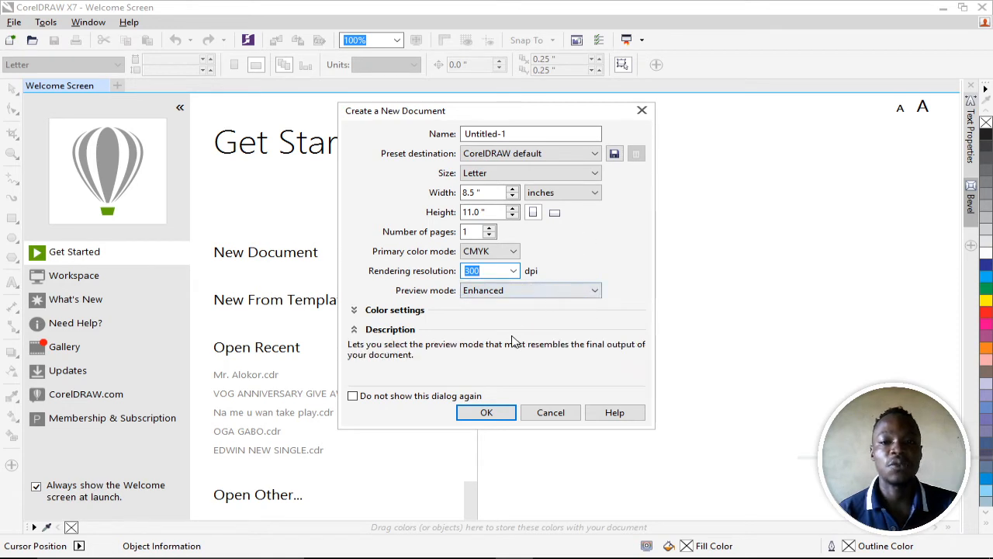
{"action": "left_click", "coordinate": [495, 417]}
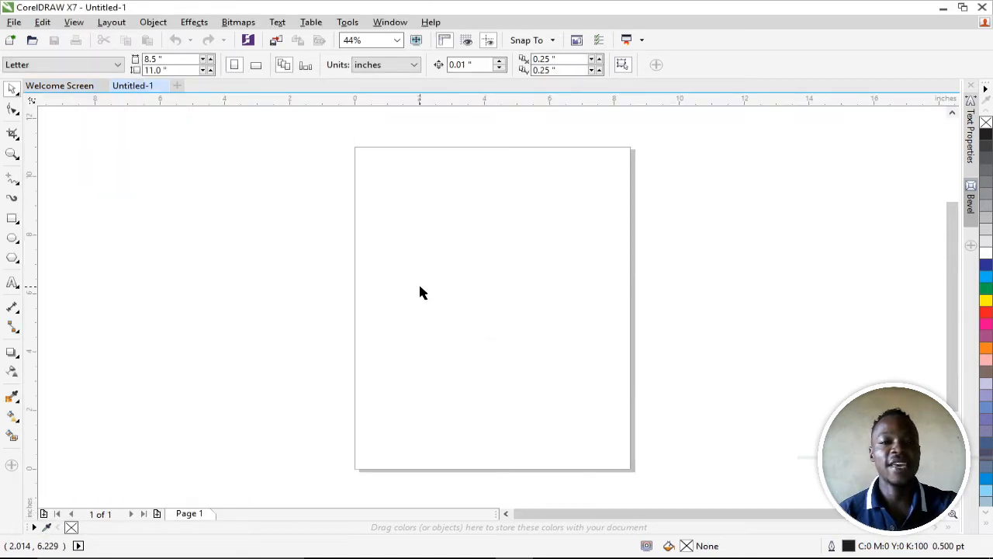
{"action": "key", "text": "F7"}
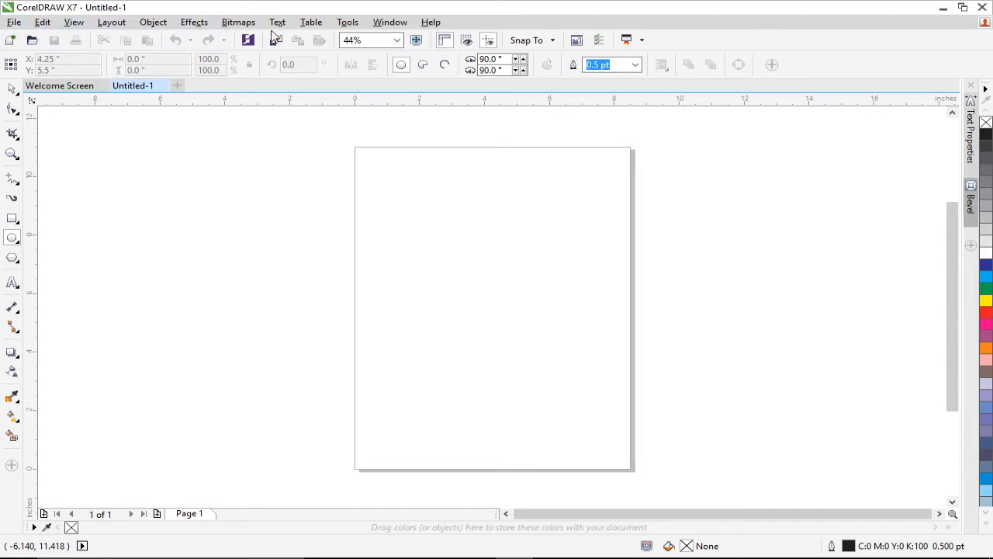
{"action": "left_click", "coordinate": [14, 22]}
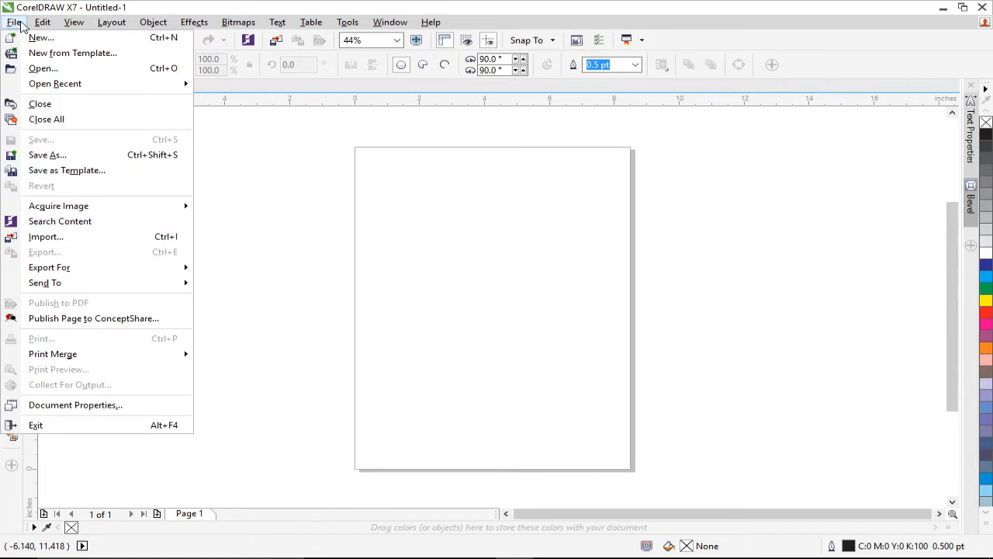
{"action": "mouse_move", "coordinate": [72, 25]}
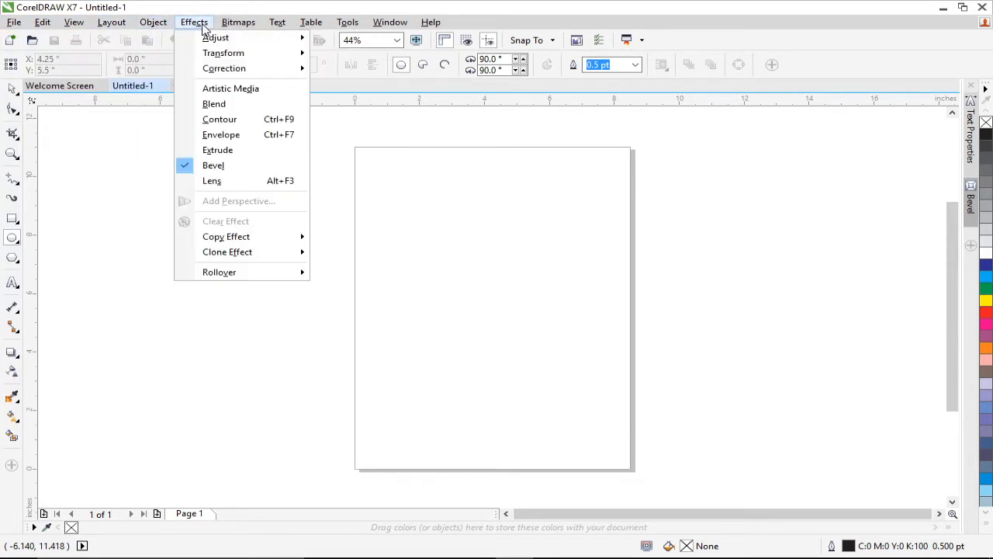
{"action": "mouse_move", "coordinate": [284, 27]}
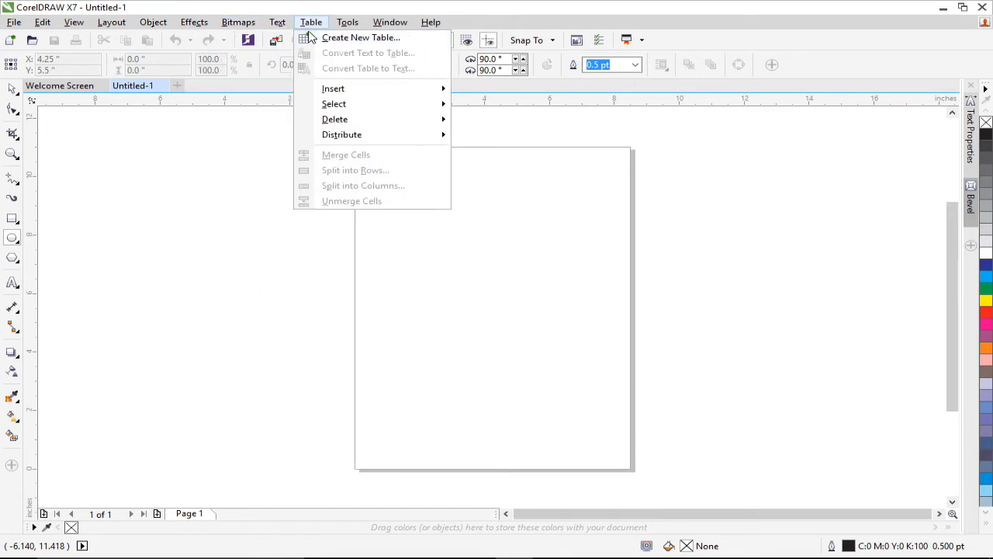
{"action": "mouse_move", "coordinate": [389, 28]}
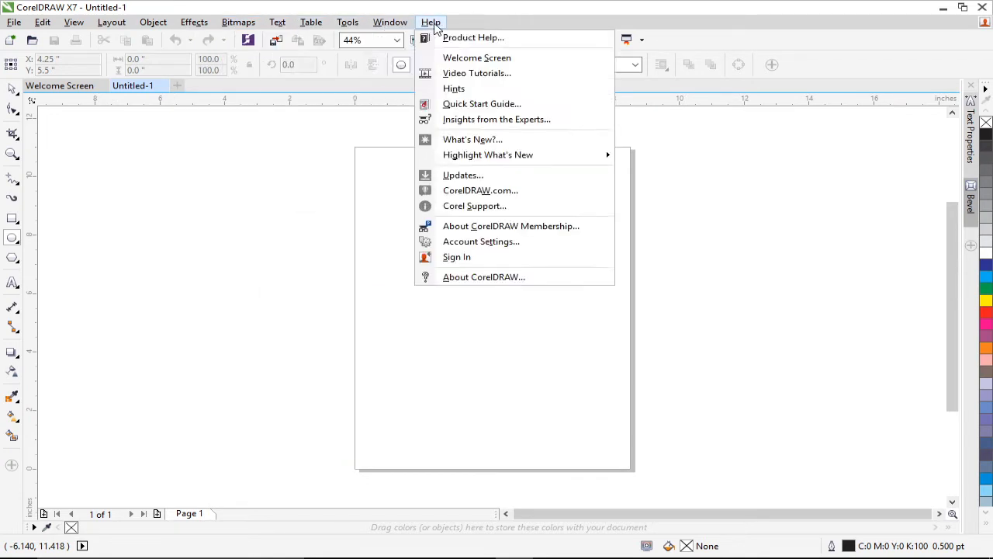
{"action": "mouse_move", "coordinate": [233, 27]}
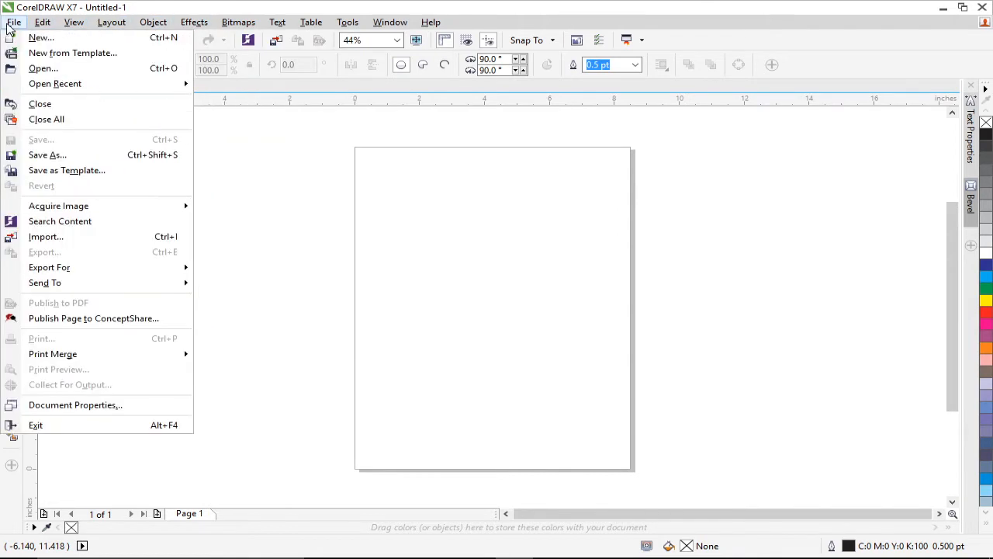
{"action": "left_click", "coordinate": [311, 163]}
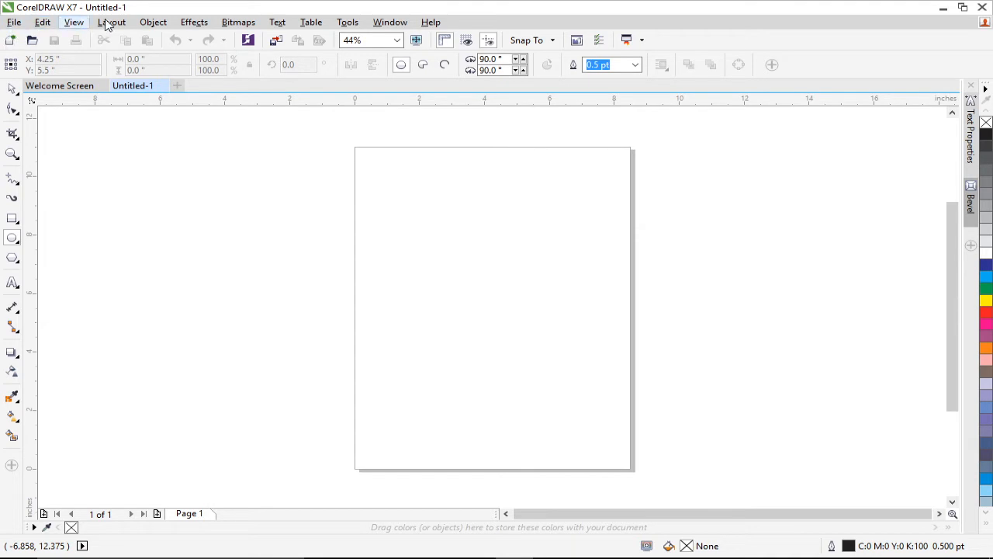
Step: Open the settings for another new document and cancel without creating it
{"action": "left_click", "coordinate": [14, 24]}
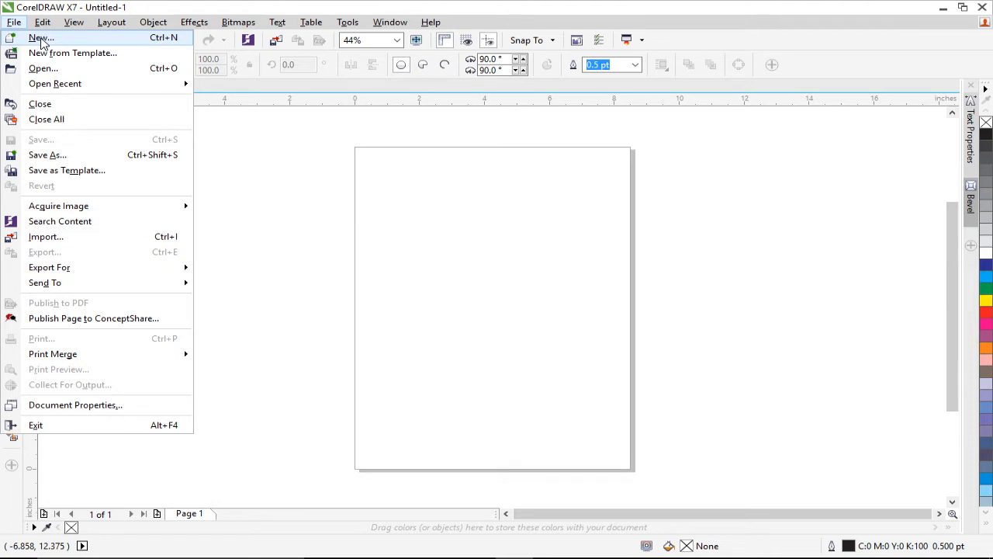
{"action": "left_click", "coordinate": [31, 37]}
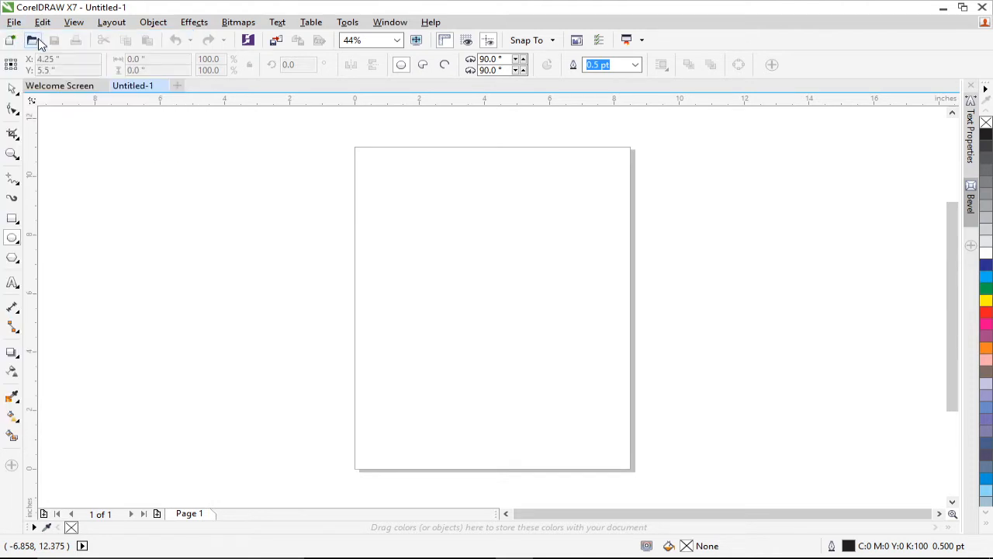
{"action": "left_click", "coordinate": [10, 40]}
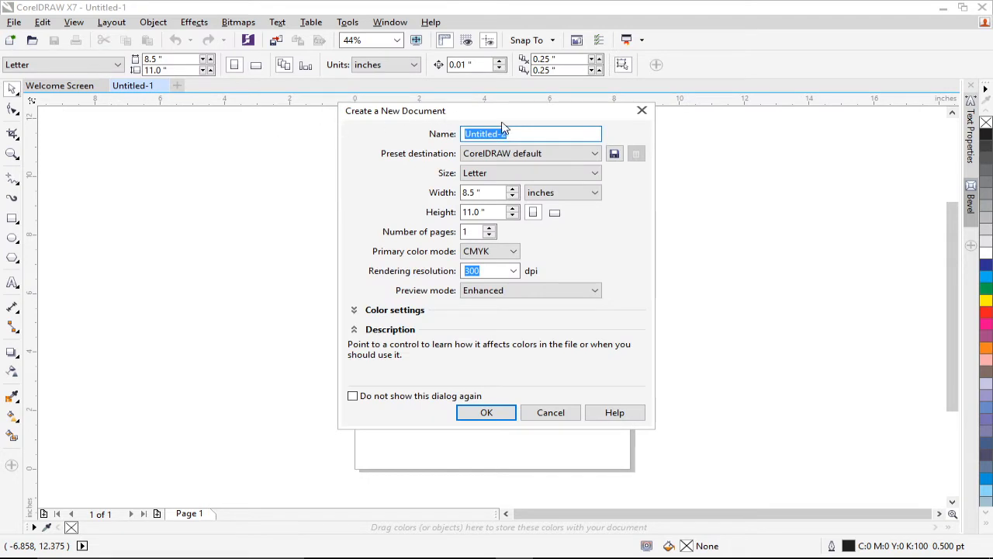
{"action": "left_click", "coordinate": [642, 111]}
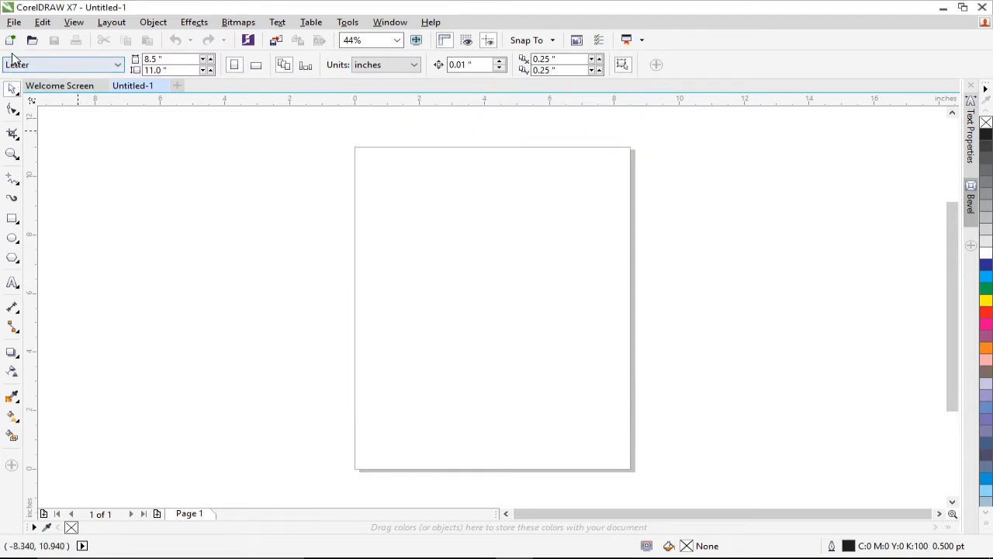
{"action": "left_click", "coordinate": [14, 21]}
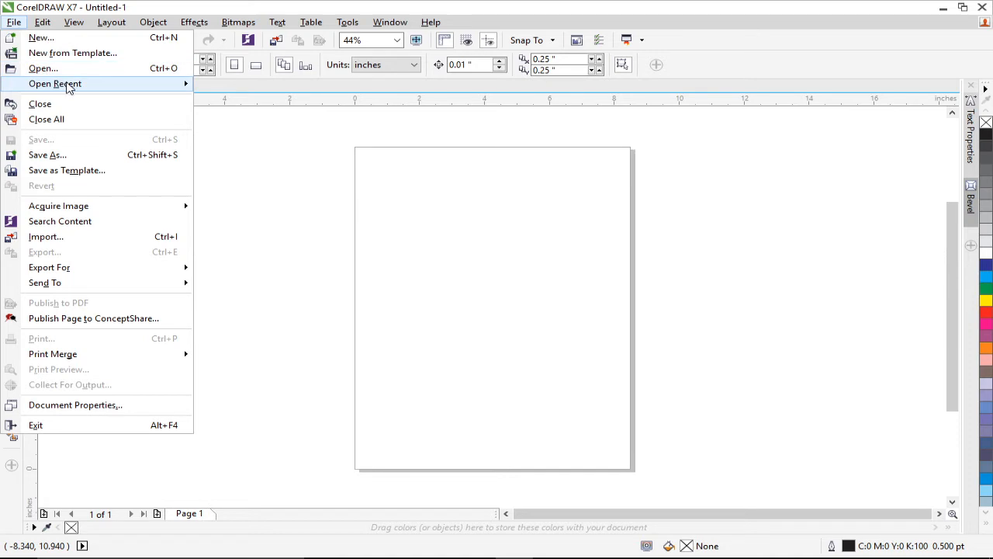
{"action": "mouse_move", "coordinate": [73, 87]}
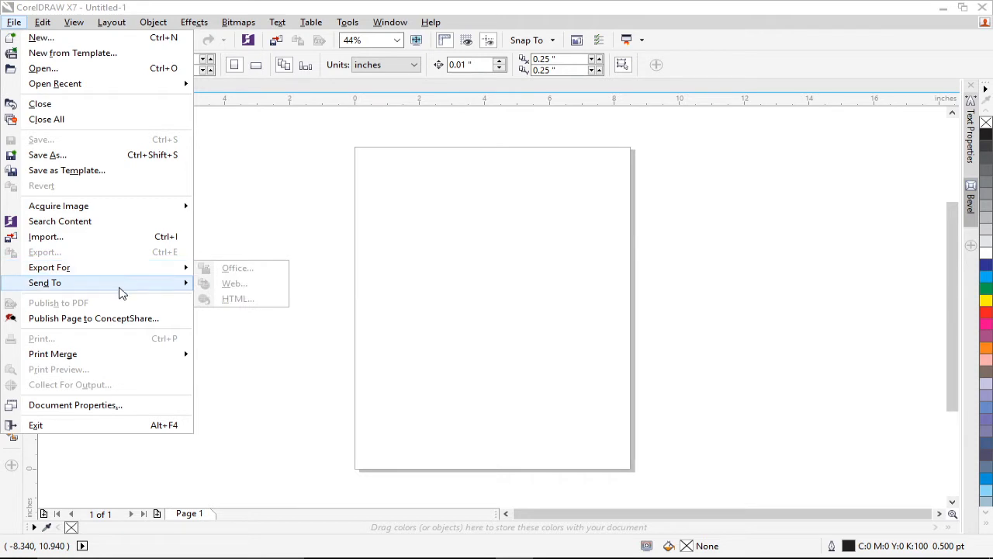
{"action": "mouse_move", "coordinate": [120, 293]}
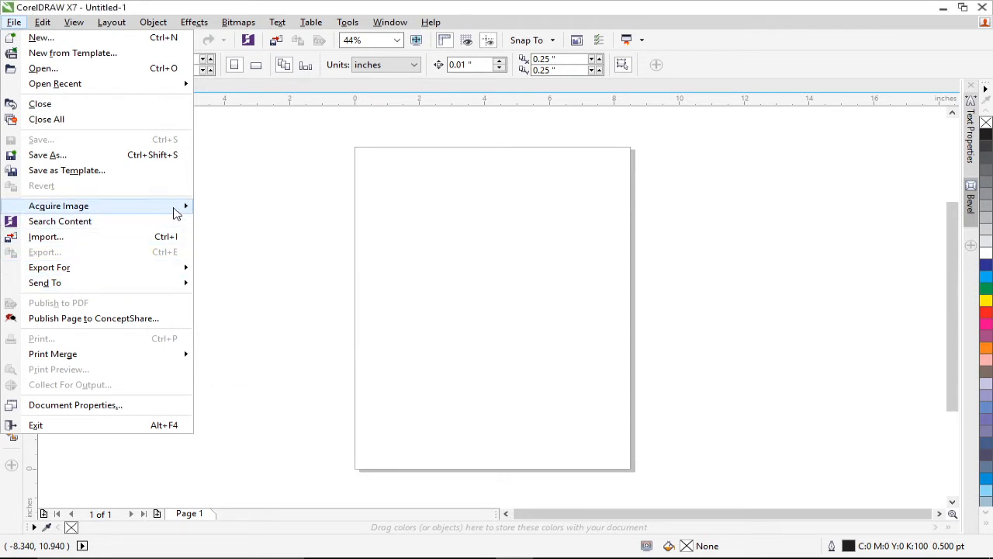
{"action": "left_click", "coordinate": [262, 170]}
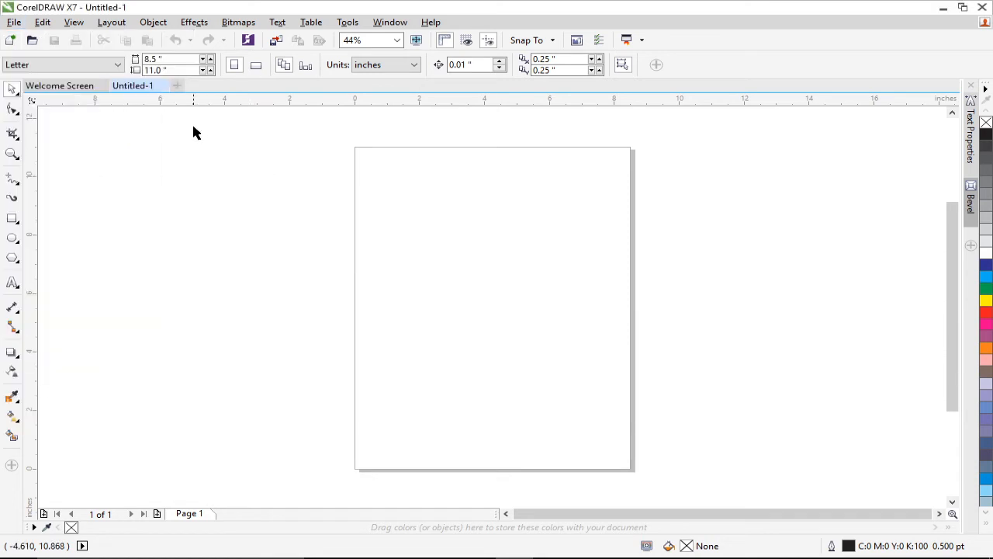
{"action": "left_click", "coordinate": [43, 23]}
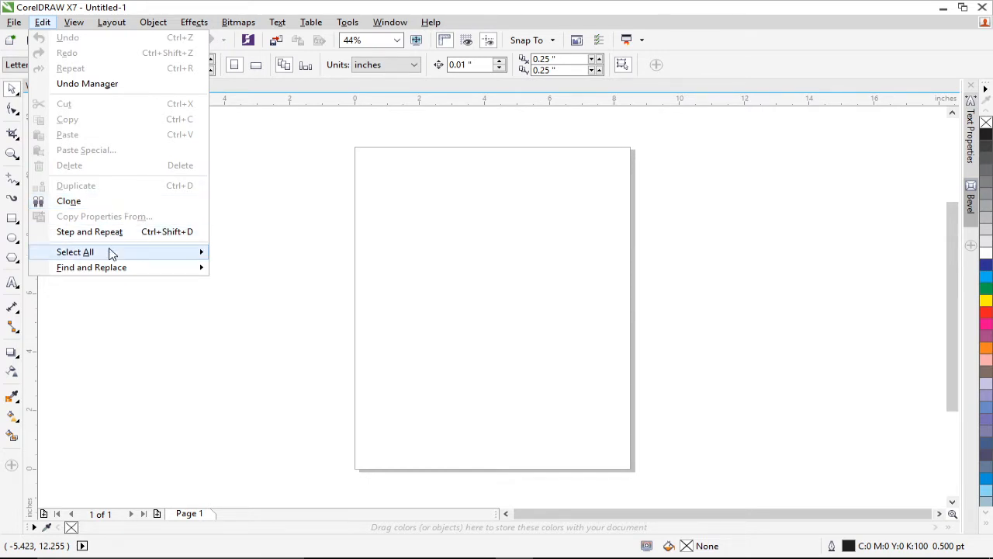
{"action": "mouse_move", "coordinate": [127, 259]}
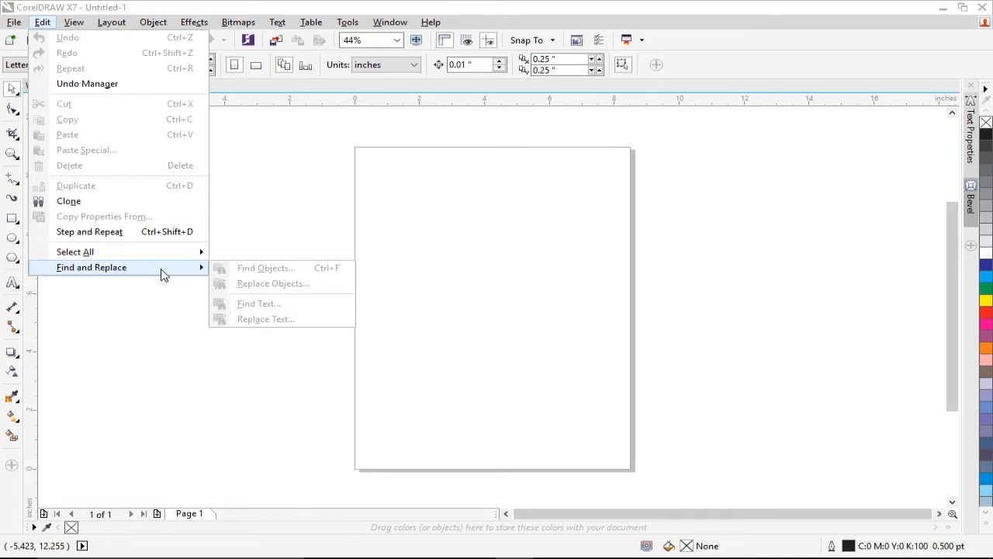
{"action": "left_click", "coordinate": [314, 188]}
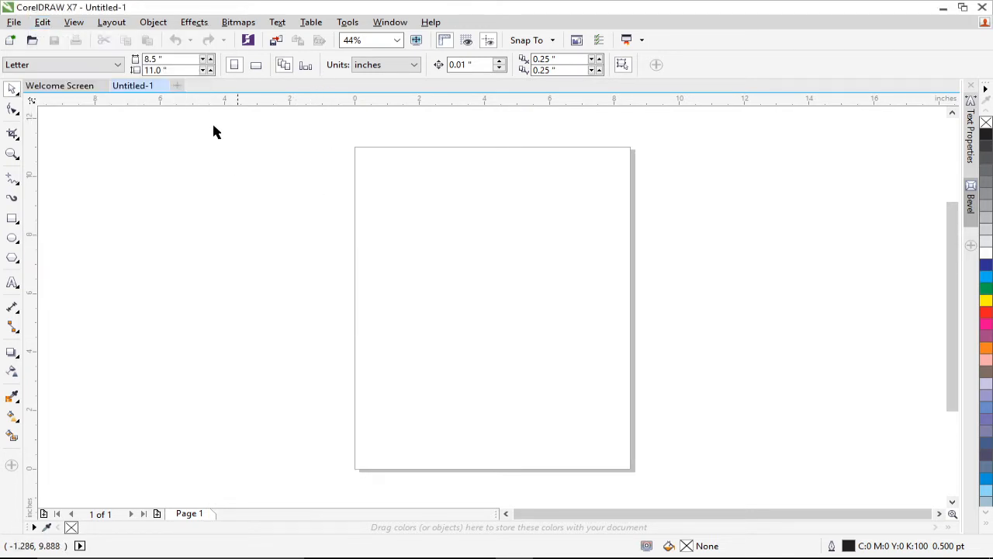
Step: Try the Pixels and Simple Wireframe view modes, and set the document display to Draft
{"action": "left_click", "coordinate": [71, 24]}
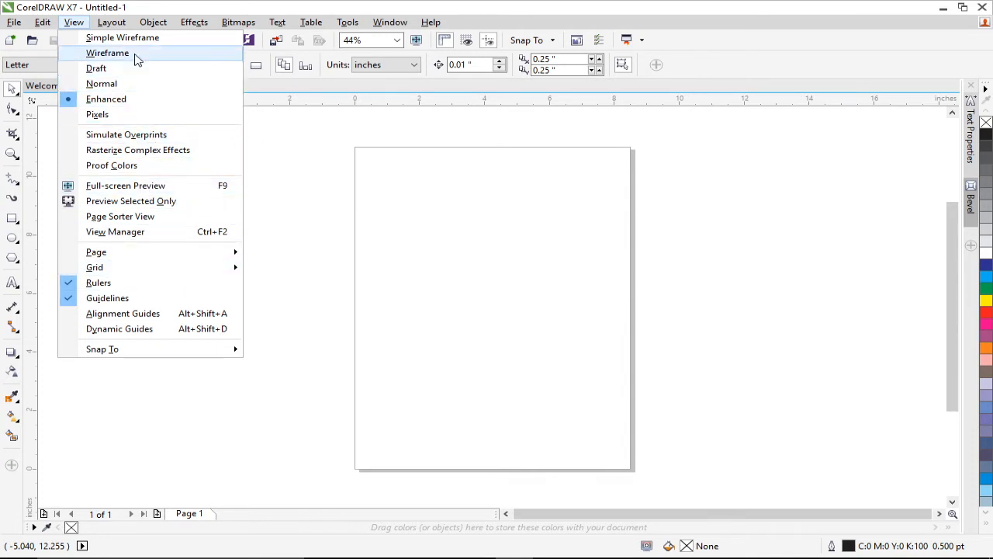
{"action": "left_click", "coordinate": [125, 114]}
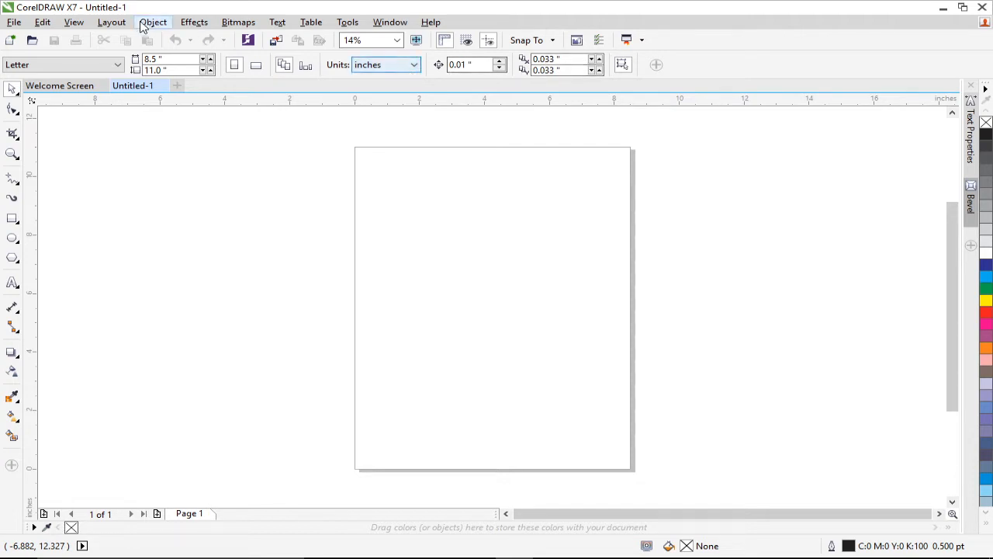
{"action": "left_click", "coordinate": [75, 23]}
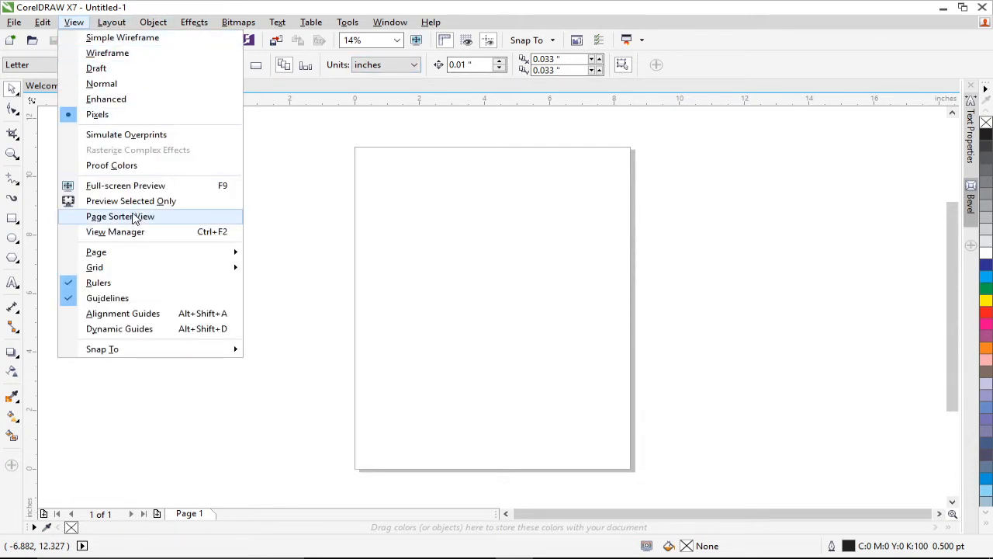
{"action": "left_click", "coordinate": [81, 39]}
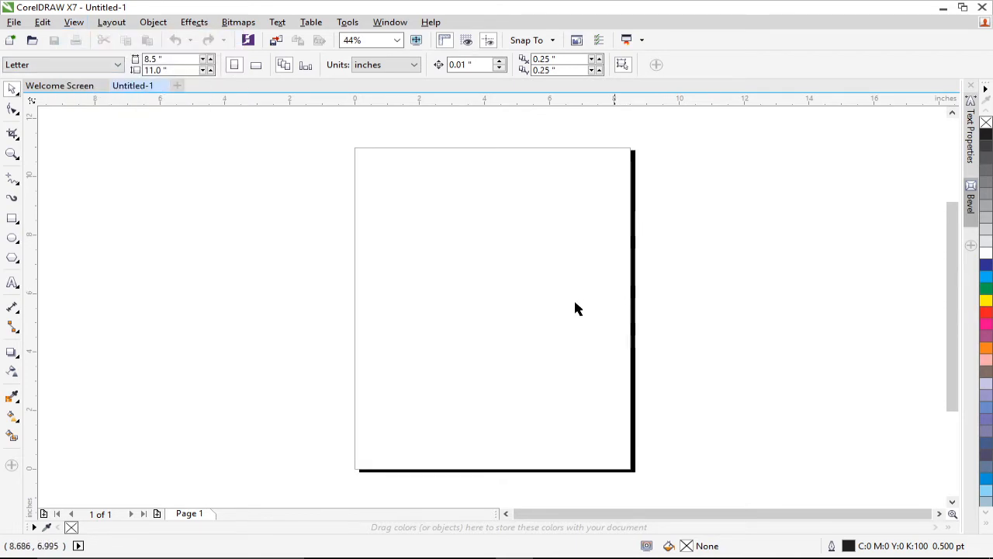
{"action": "left_click", "coordinate": [74, 22]}
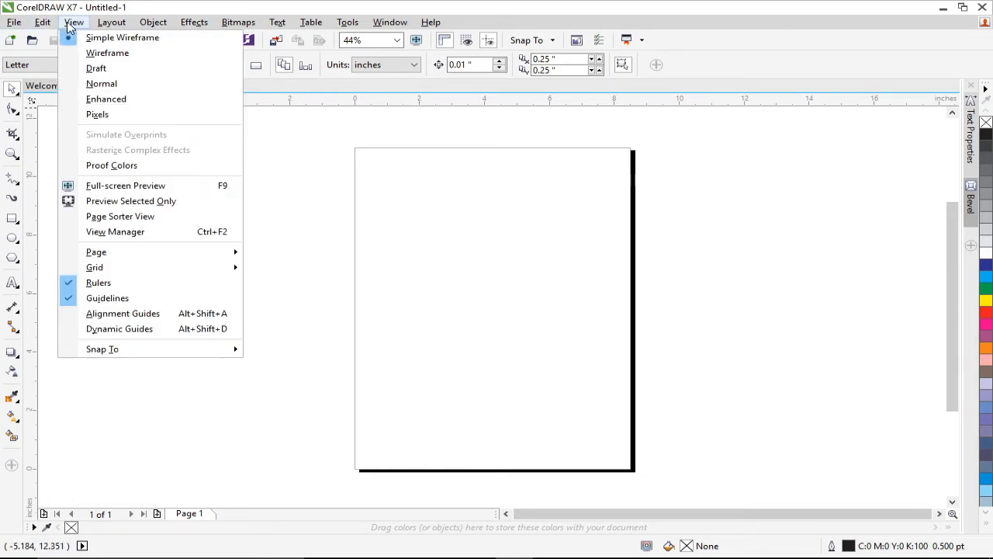
{"action": "left_click", "coordinate": [82, 69]}
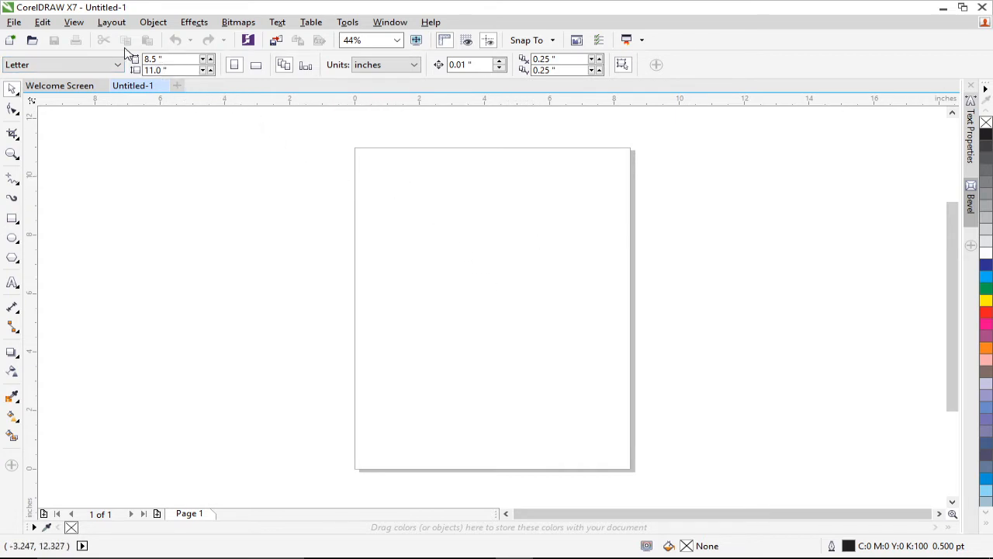
Step: Examine the available page layout commands, including the page numbering options
{"action": "left_click", "coordinate": [110, 23]}
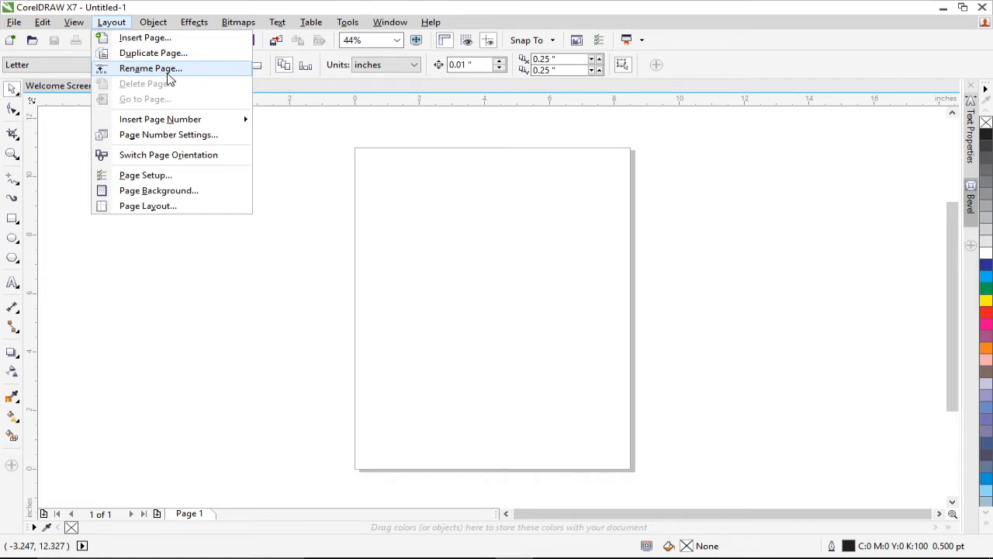
{"action": "mouse_move", "coordinate": [203, 123]}
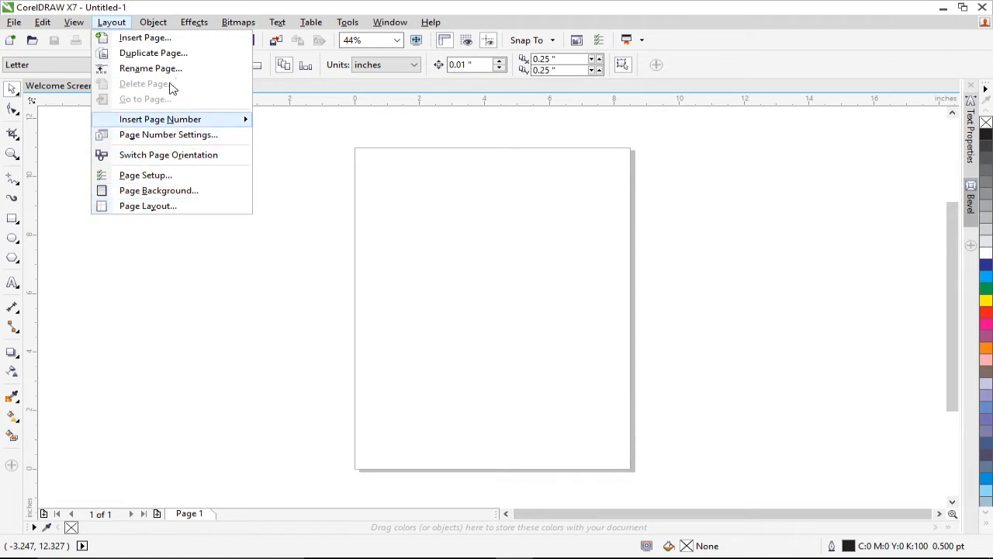
{"action": "key", "text": "Escape"}
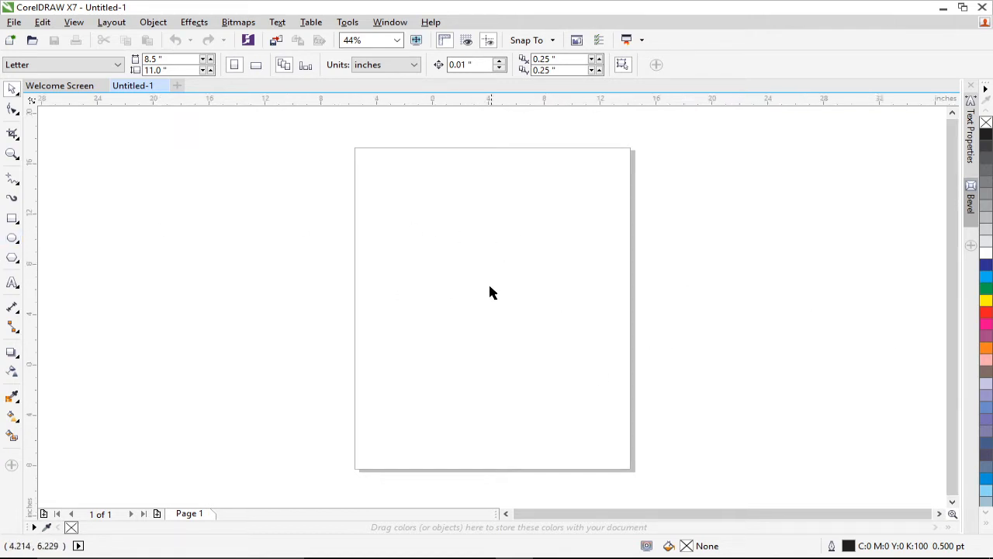
Step: Practise zooming in and out on the blank page and panning the view sideways
{"action": "scroll", "coordinate": [488, 282], "scroll_direction": "down", "scroll_amount": 5}
{"action": "scroll", "coordinate": [486, 288], "scroll_direction": "up", "scroll_amount": 6}
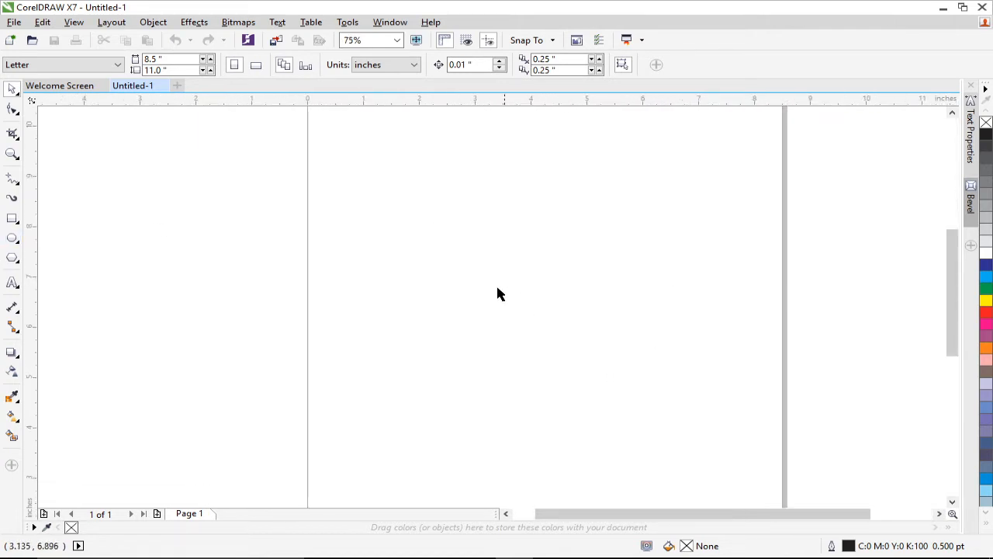
{"action": "scroll", "coordinate": [488, 306], "scroll_direction": "down", "scroll_amount": 3}
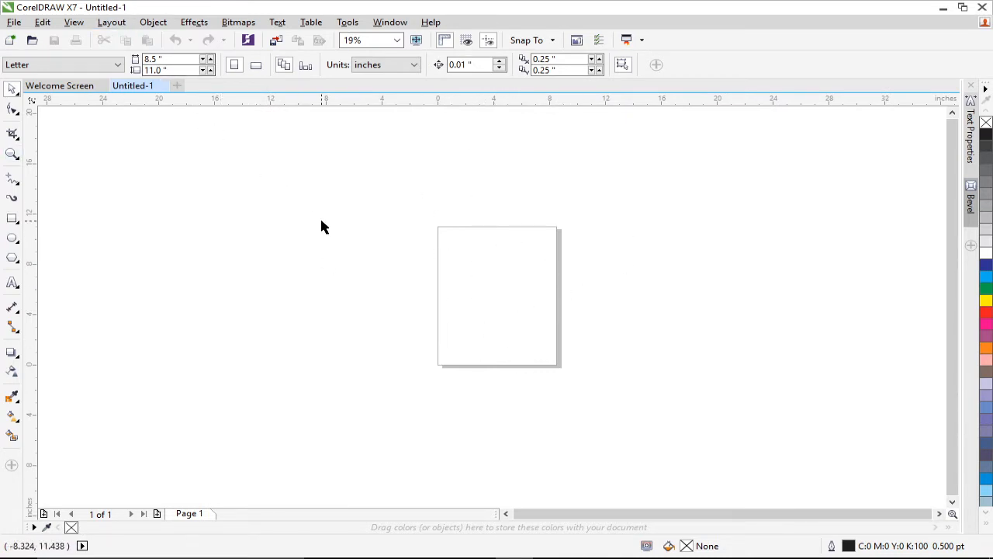
{"action": "key", "text": "alt+Left"}
{"action": "key", "text": "alt+Left"}
{"action": "key", "text": "alt+Left"}
{"action": "key", "text": "alt+Left"}
{"action": "key", "text": "alt+Left"}
{"action": "key", "text": "alt+Left"}
{"action": "key", "text": "alt+Left"}
{"action": "key", "text": "alt+Left"}
{"action": "key", "text": "alt+Left"}
{"action": "key", "text": "alt+Left"}
{"action": "key", "text": "alt+Left"}
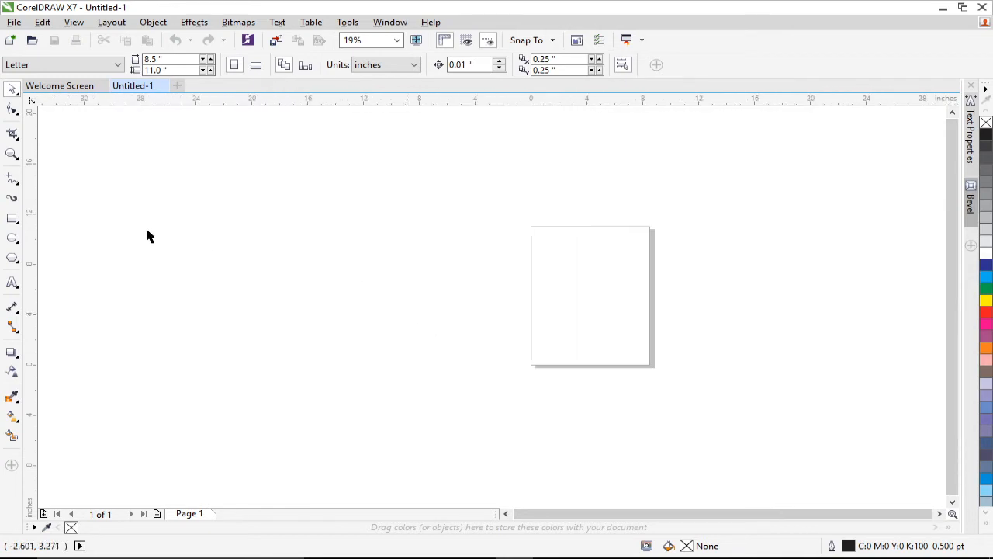
{"action": "scroll", "coordinate": [426, 273], "scroll_direction": "down", "scroll_amount": 3}
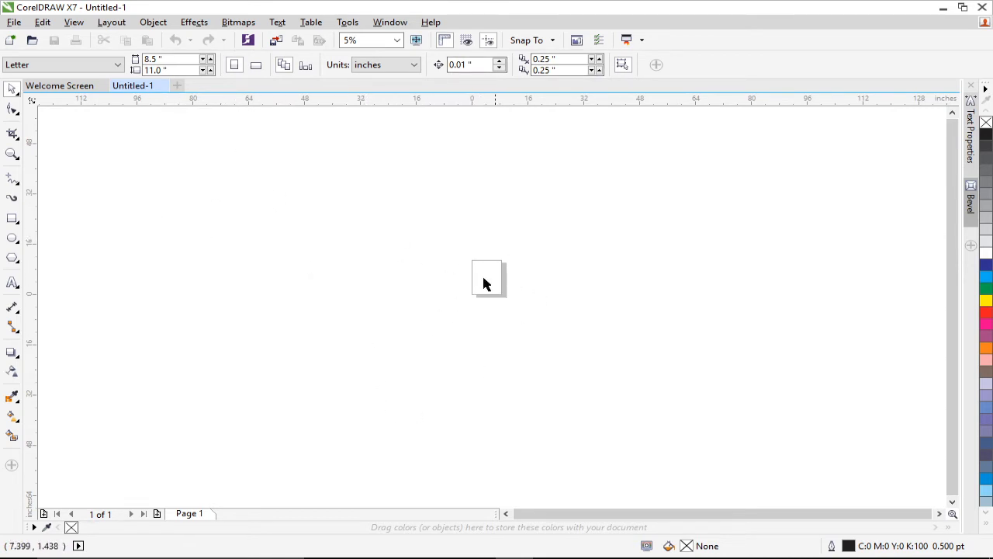
{"action": "scroll", "coordinate": [492, 279], "scroll_direction": "up", "scroll_amount": 4}
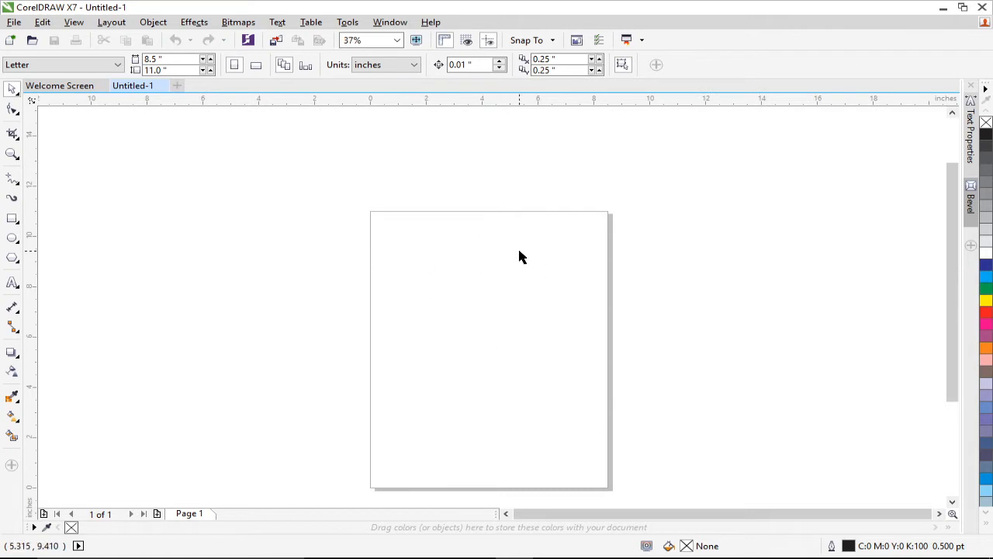
{"action": "scroll", "coordinate": [517, 256], "scroll_direction": "down", "scroll_amount": 2}
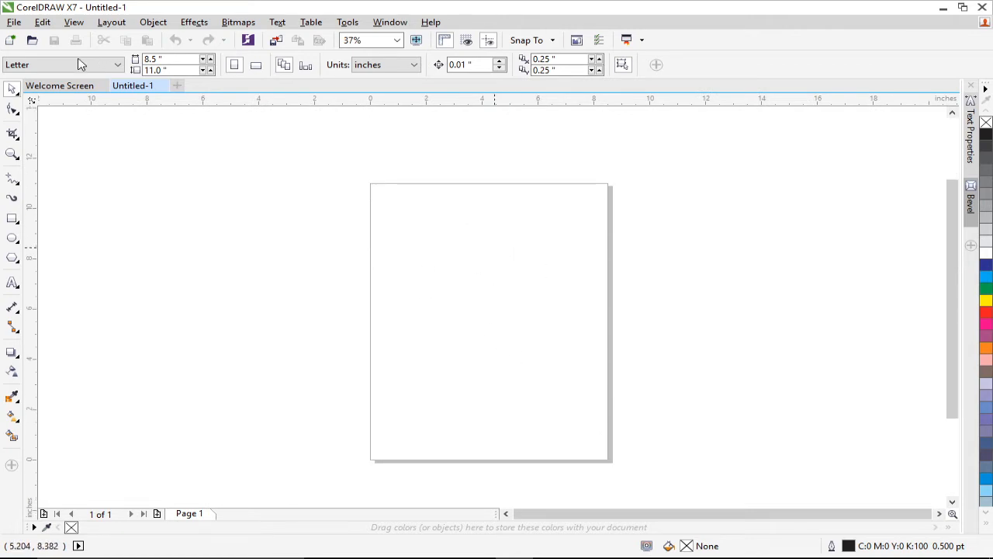
Step: Examine the object commands for grouping and shaping, and the effects for adjusting, transforming and correcting
{"action": "left_click", "coordinate": [155, 23]}
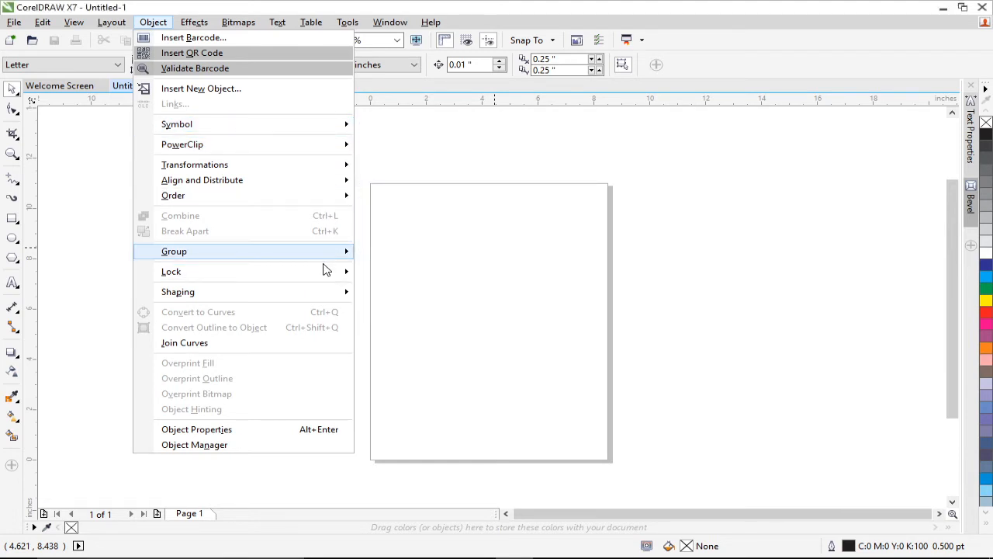
{"action": "mouse_move", "coordinate": [332, 261]}
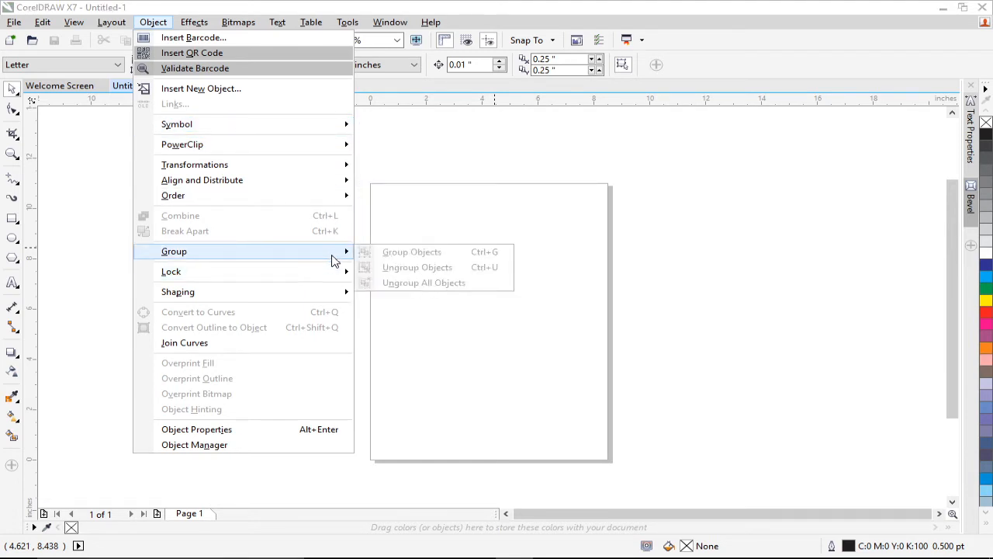
{"action": "mouse_move", "coordinate": [340, 293]}
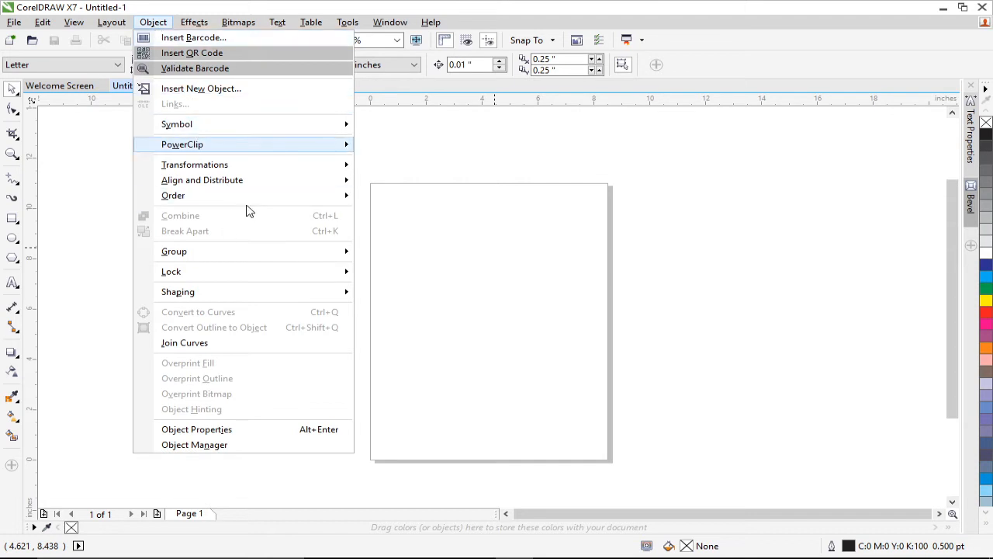
{"action": "mouse_move", "coordinate": [194, 23]}
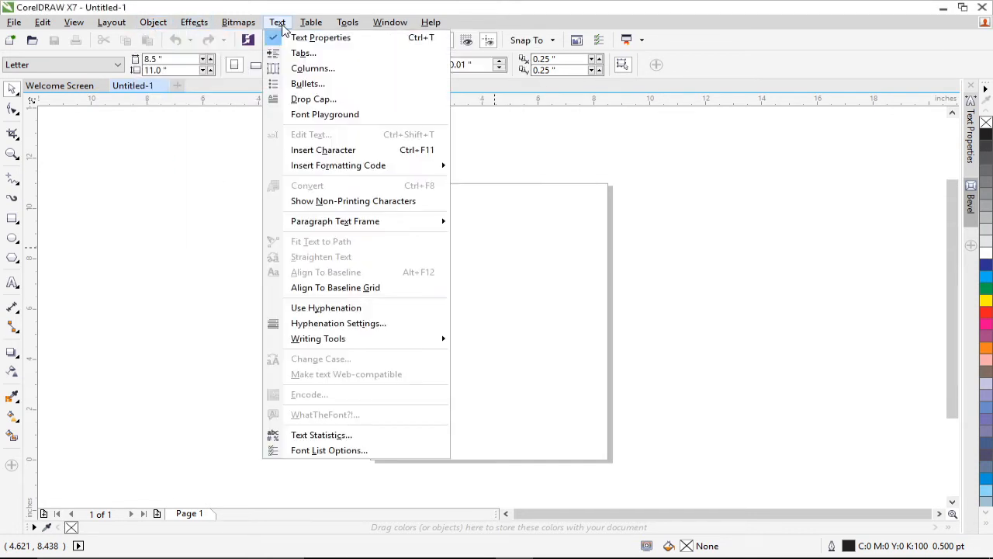
{"action": "left_click", "coordinate": [194, 23]}
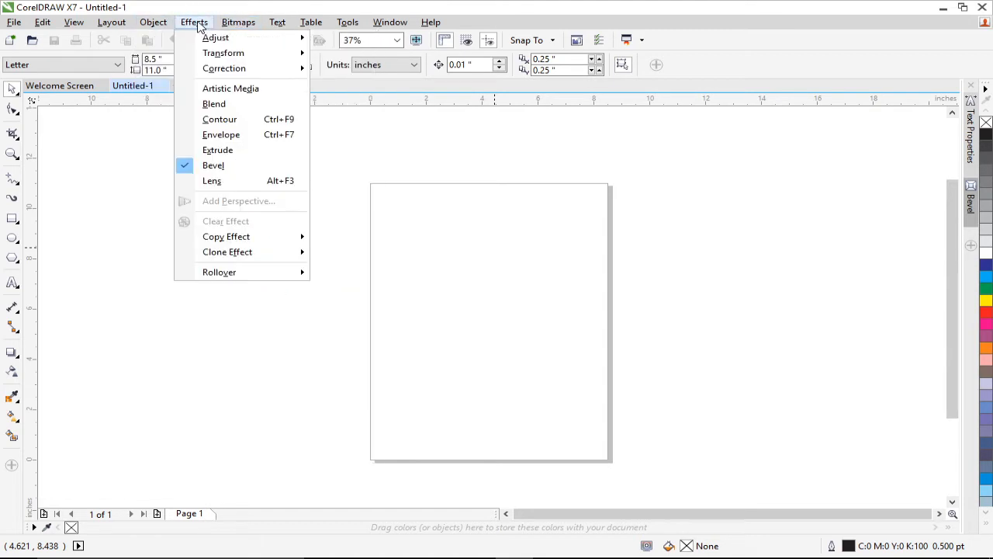
{"action": "mouse_move", "coordinate": [221, 43]}
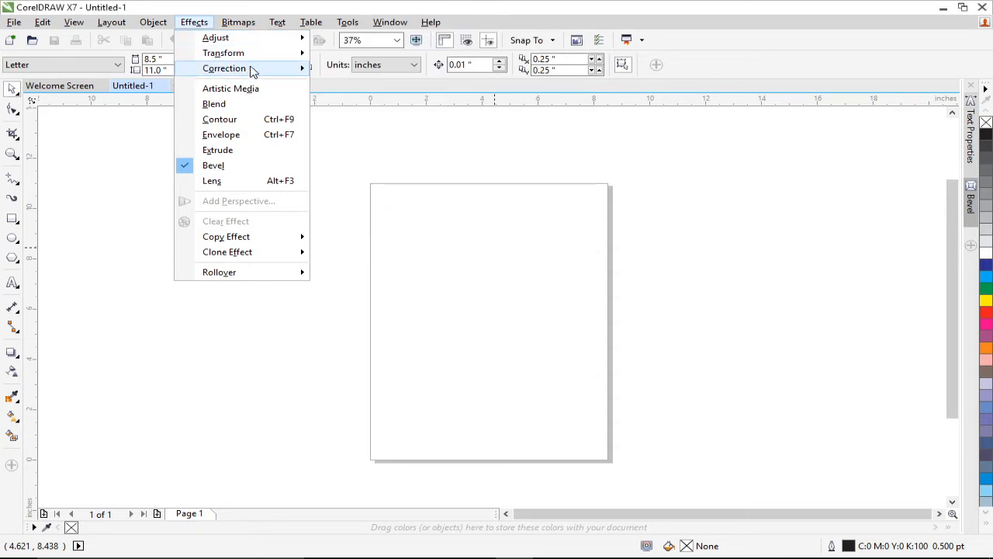
{"action": "mouse_move", "coordinate": [288, 60]}
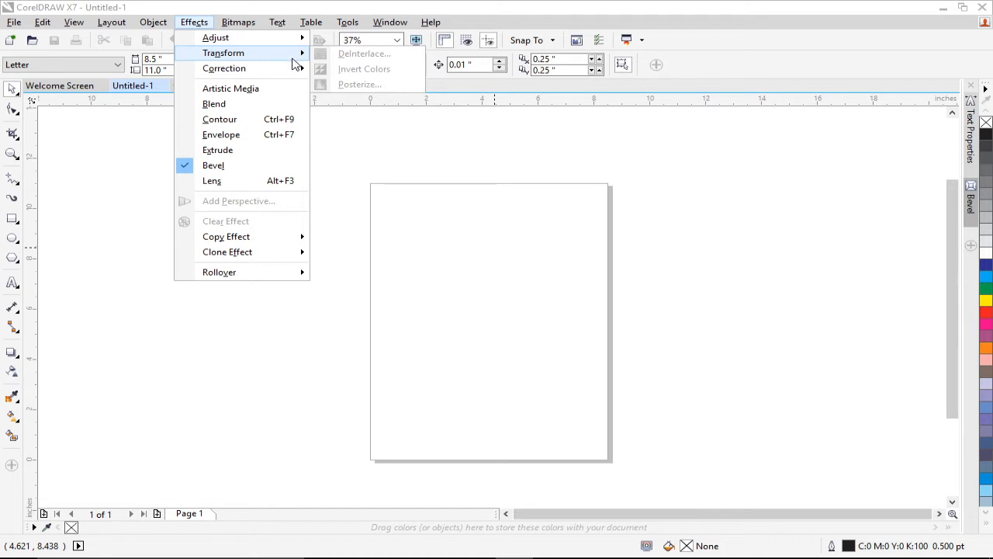
{"action": "left_click", "coordinate": [454, 144]}
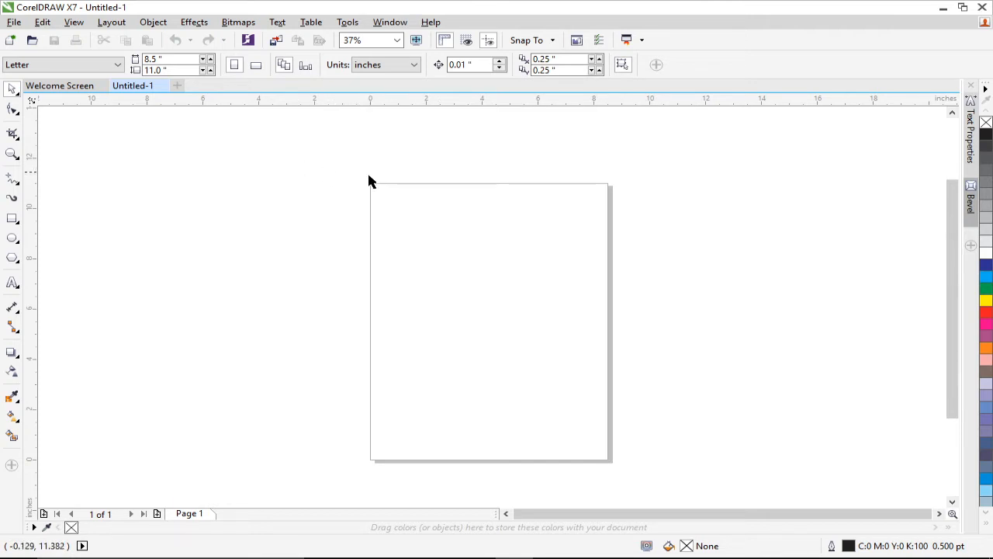
Step: Draw a short slanted line left of the page, a freehand diagonal across it, and a freehand curve about 1.3 by 8.4 inches on its right
{"action": "left_click", "coordinate": [13, 178]}
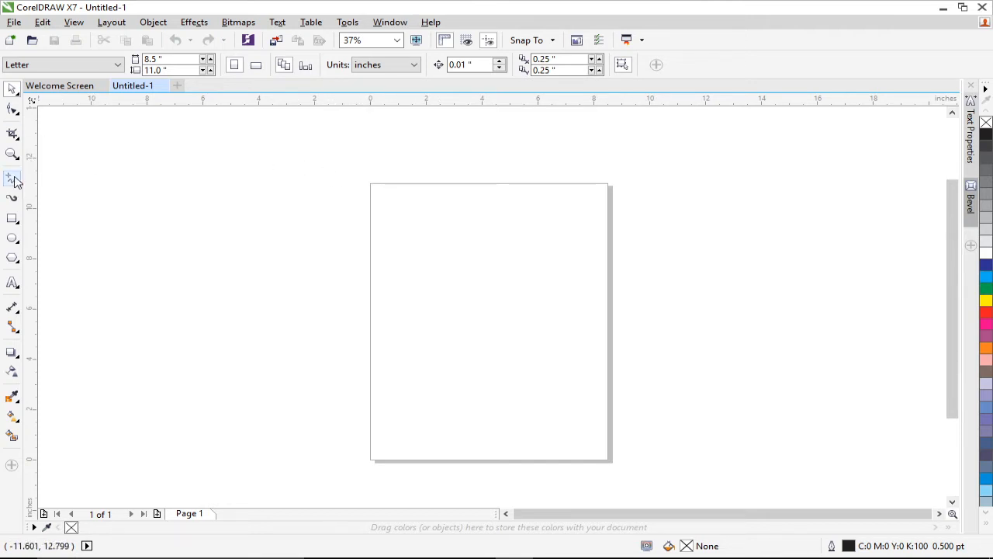
{"action": "left_click", "coordinate": [133, 177]}
{"action": "left_click", "coordinate": [198, 254]}
{"action": "left_click_drag", "start_coordinate": [357, 188], "coordinate": [606, 427]}
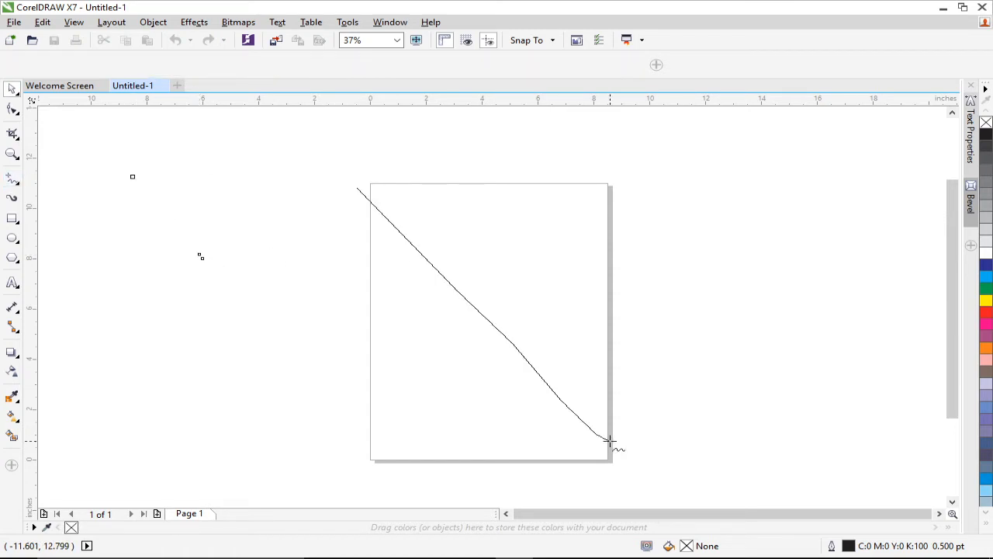
{"action": "left_click_drag", "start_coordinate": [729, 264], "coordinate": [708, 418]}
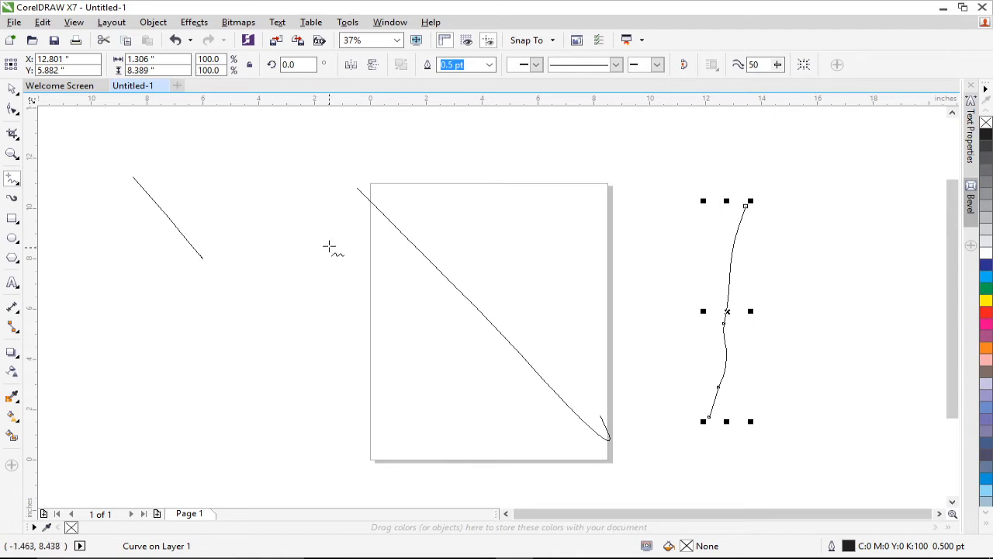
{"action": "key", "text": "space"}
Step: Inspect the diagonal line's edge at very high magnification, and return to a view of the whole page
{"action": "scroll", "coordinate": [371, 200], "scroll_direction": "up", "scroll_amount": 8}
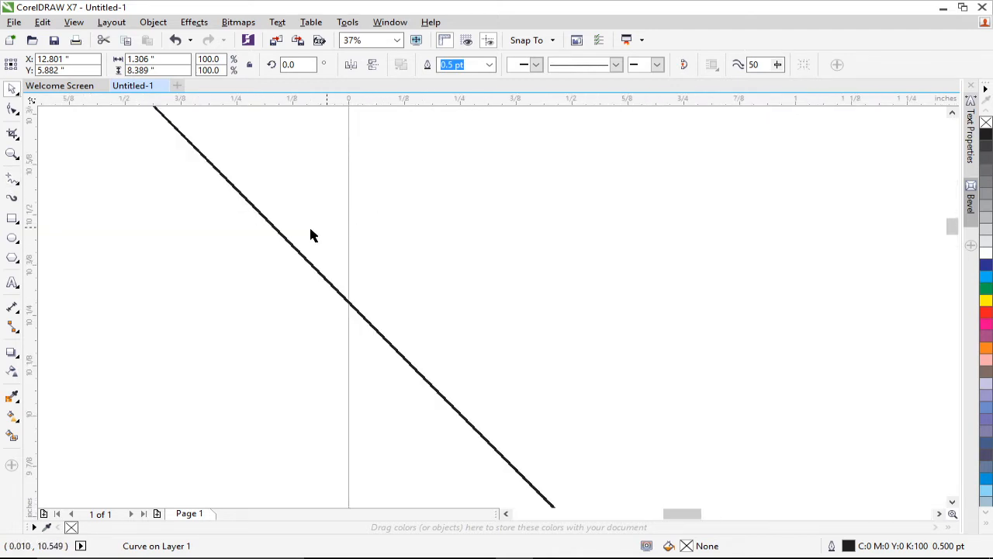
{"action": "scroll", "coordinate": [265, 216], "scroll_direction": "up", "scroll_amount": 12}
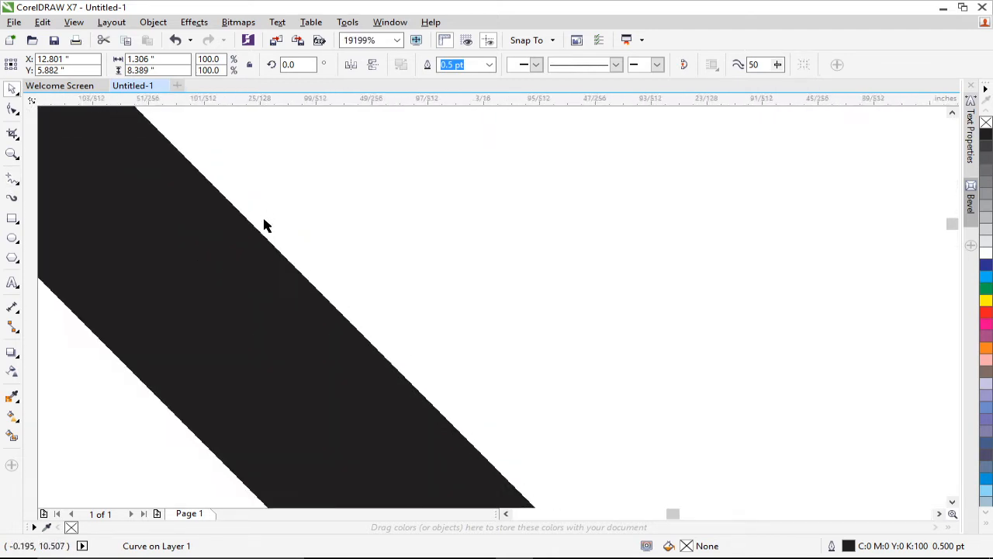
{"action": "scroll", "coordinate": [273, 225], "scroll_direction": "down", "scroll_amount": 20}
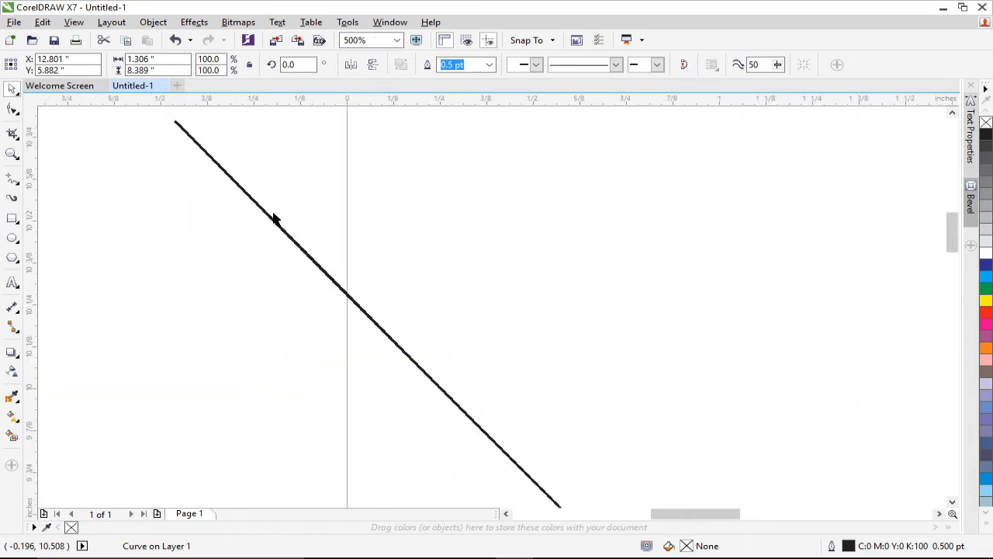
{"action": "scroll", "coordinate": [277, 219], "scroll_direction": "down", "scroll_amount": 5}
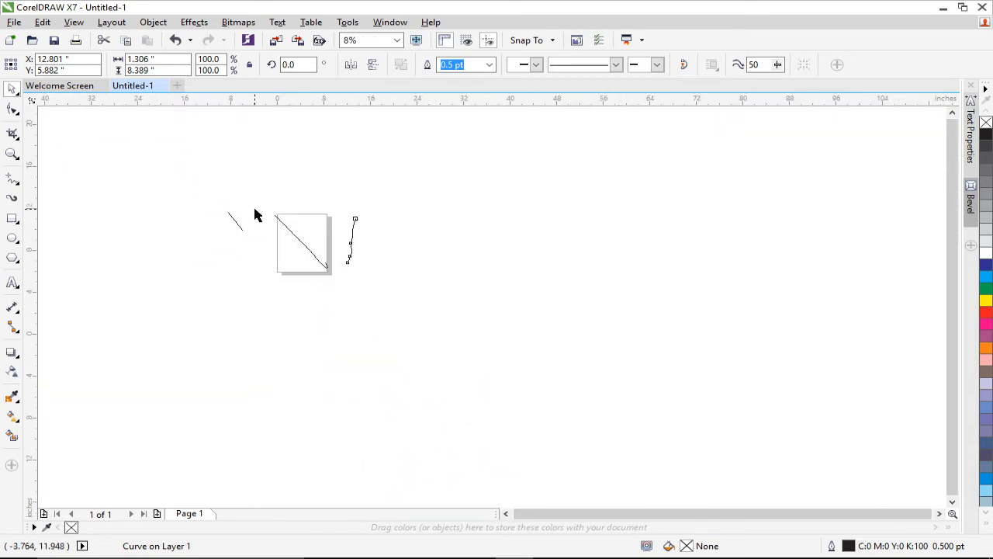
{"action": "scroll", "coordinate": [326, 289], "scroll_direction": "up", "scroll_amount": 4}
{"action": "scroll", "coordinate": [362, 278], "scroll_direction": "down", "scroll_amount": 2}
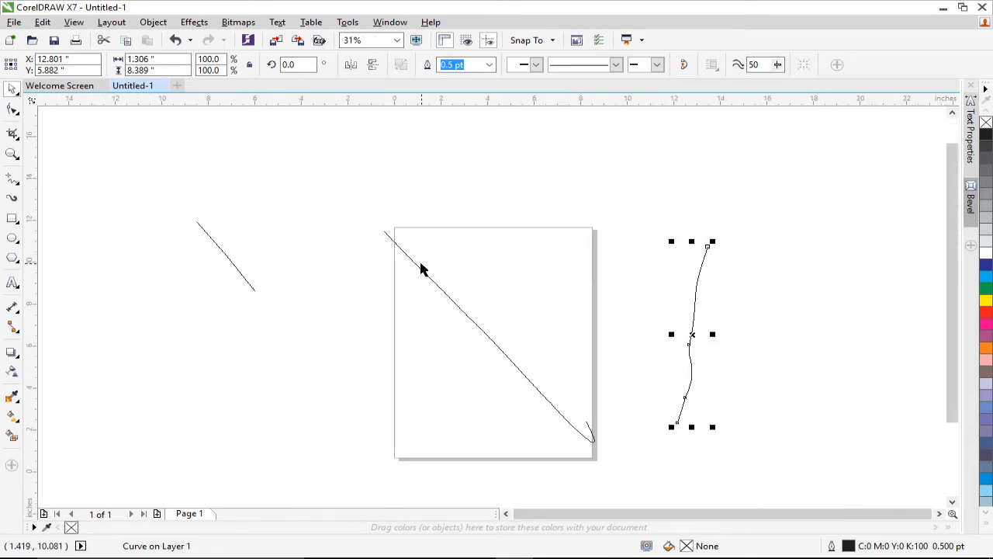
{"action": "scroll", "coordinate": [548, 273], "scroll_direction": "right", "scroll_amount": 3}
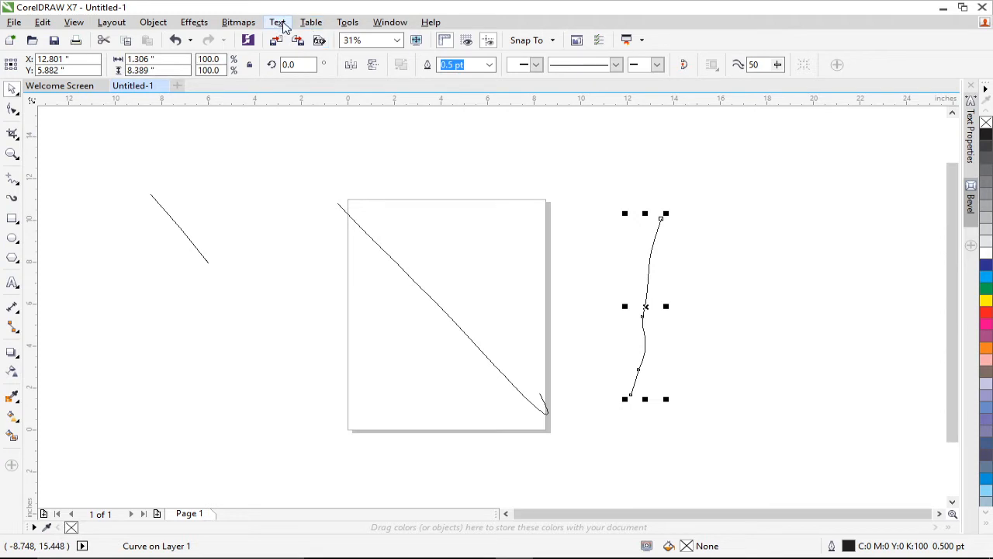
Step: Examine the text commands, including paragraph text frames, fitting text to a path and writing tools
{"action": "left_click", "coordinate": [278, 22]}
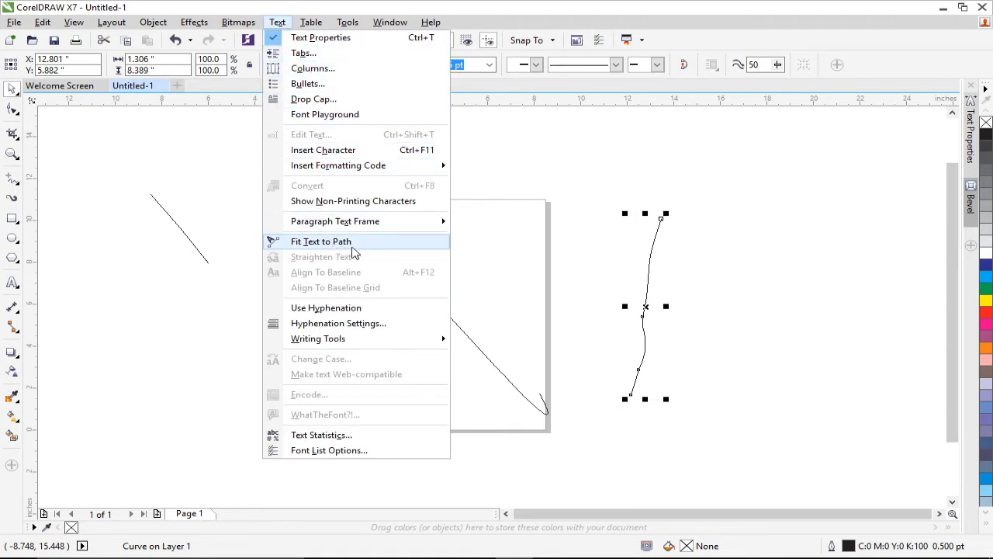
{"action": "mouse_move", "coordinate": [388, 226]}
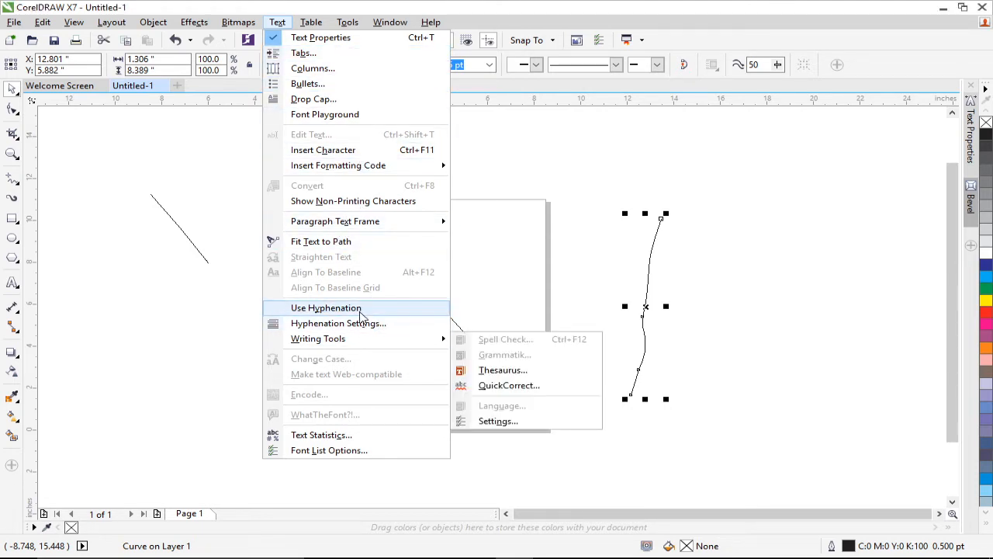
{"action": "key", "text": "Escape"}
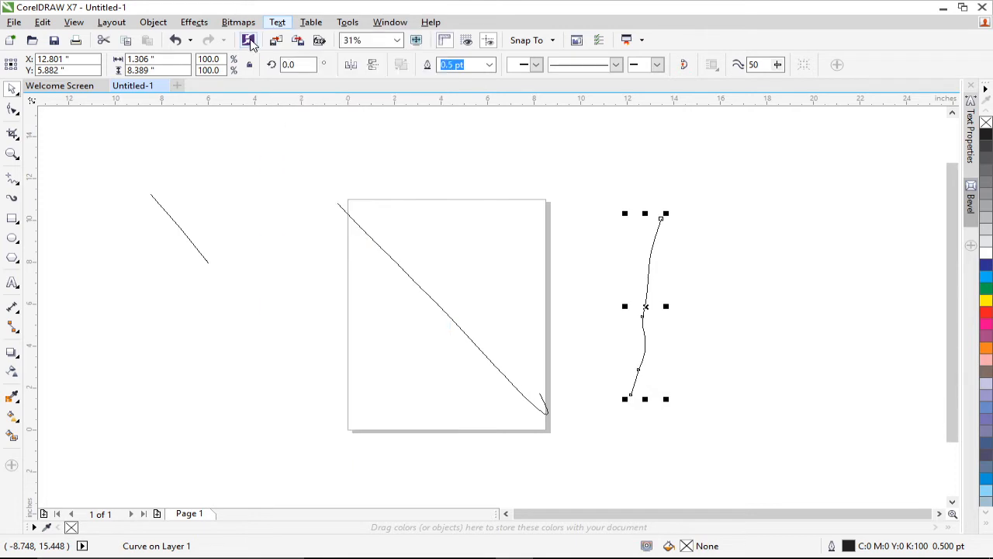
Step: Examine the bitmap commands, including conversion, color mode, tracing and effect groups such as Blur, Camera, Noise and Creative
{"action": "left_click", "coordinate": [238, 21]}
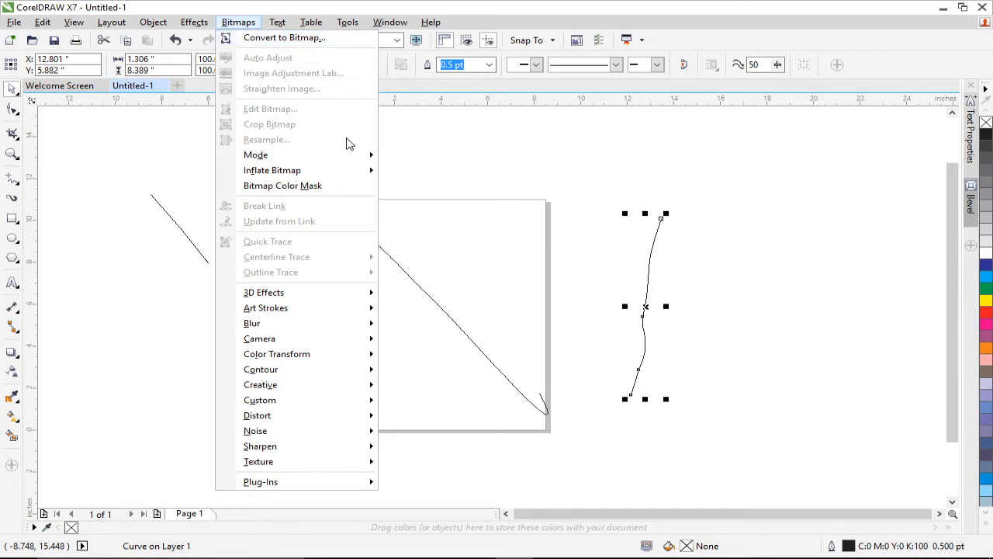
{"action": "mouse_move", "coordinate": [317, 326]}
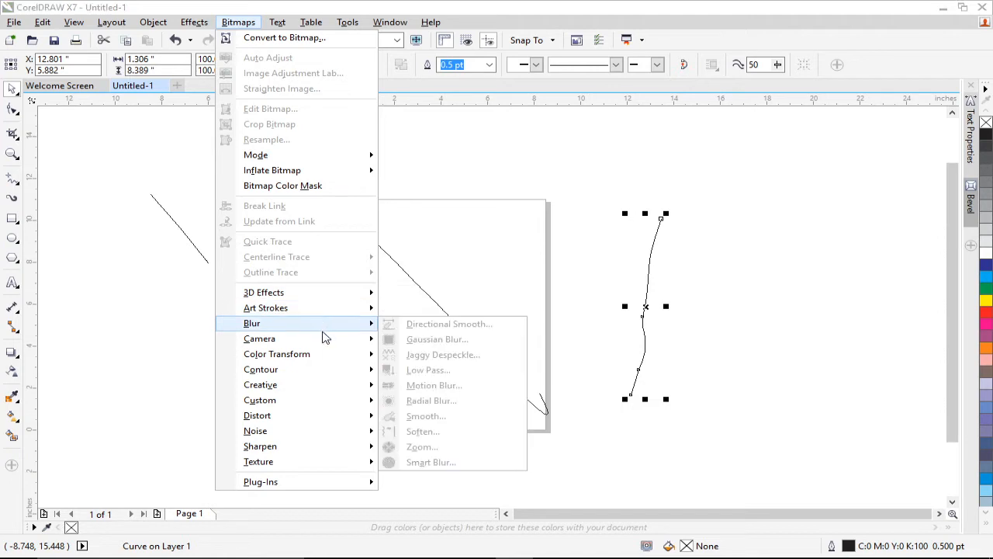
{"action": "mouse_move", "coordinate": [349, 342]}
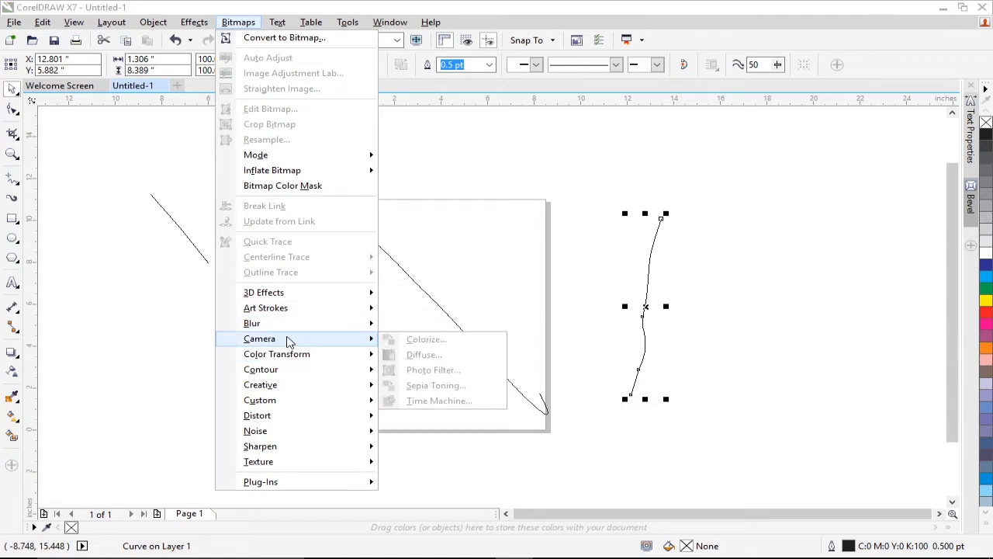
{"action": "mouse_move", "coordinate": [287, 308]}
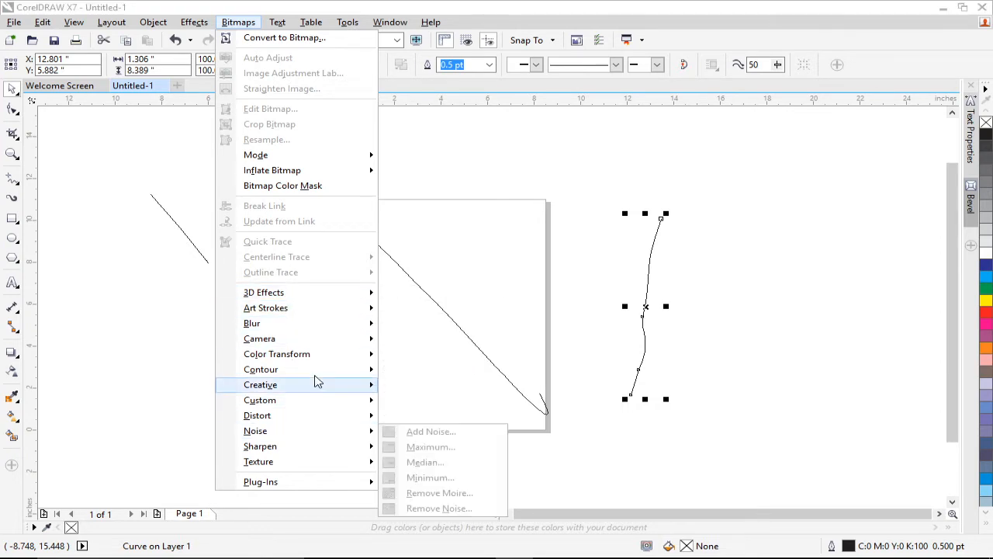
{"action": "left_click", "coordinate": [196, 197]}
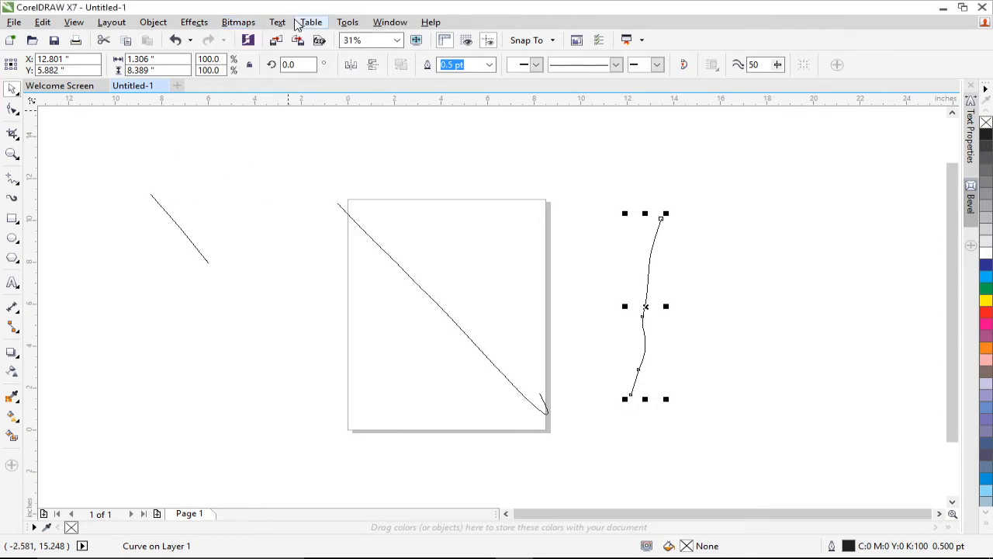
Step: Examine the table commands and the tools for options, customization, color management and creating arrowheads, characters or pattern fills
{"action": "left_click", "coordinate": [305, 23]}
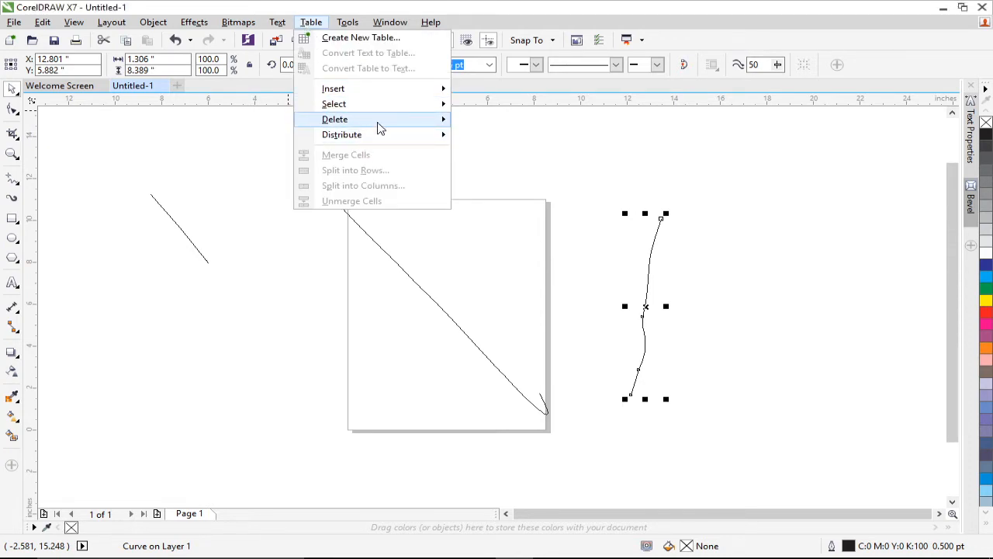
{"action": "left_click", "coordinate": [344, 23]}
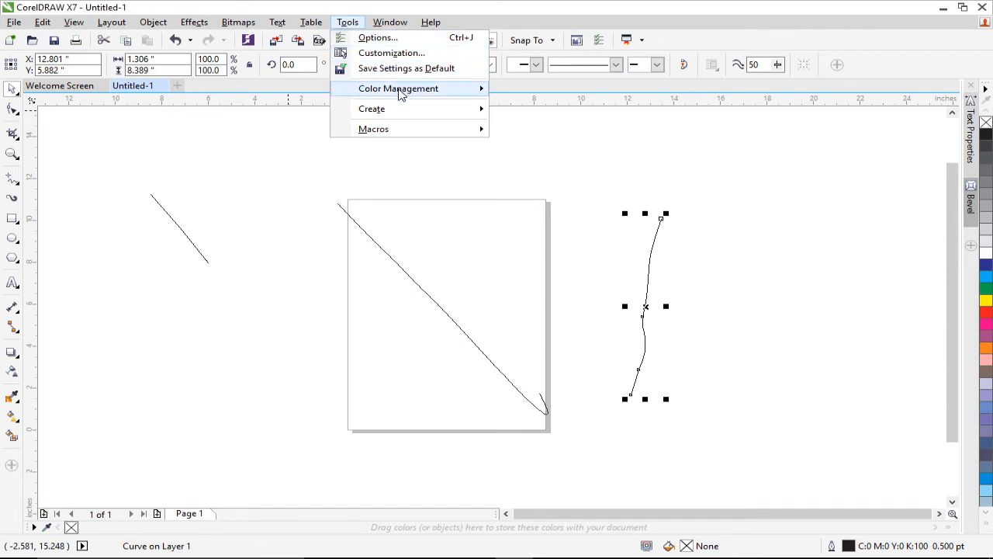
{"action": "mouse_move", "coordinate": [404, 92]}
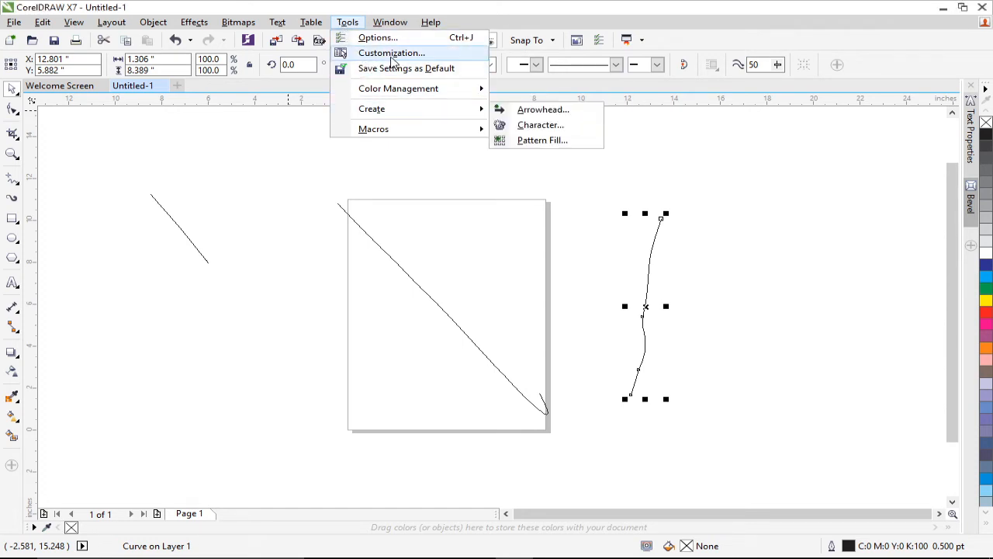
{"action": "left_click", "coordinate": [249, 151]}
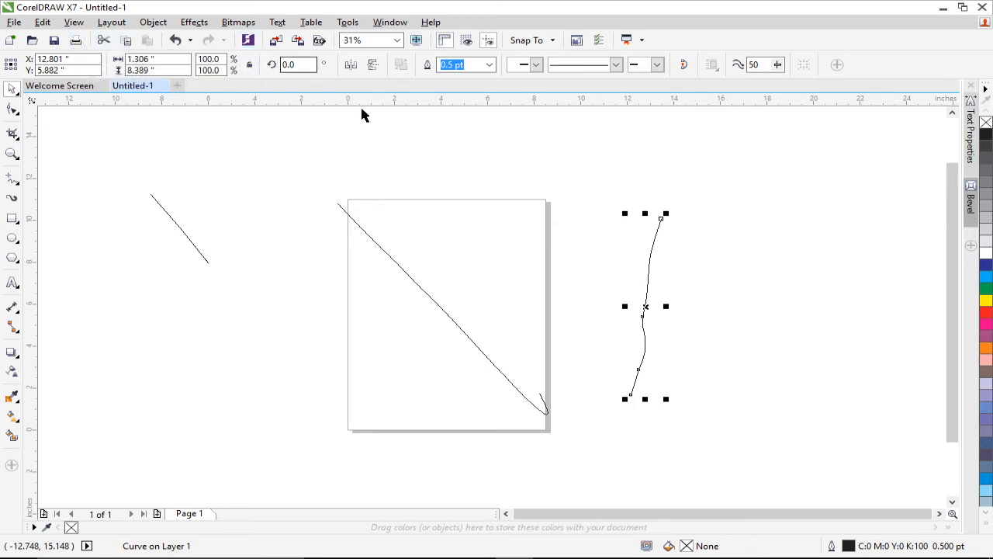
Step: Compare the properties offered with the curve beside the page selected and with nothing selected, including the available line styles
{"action": "left_click", "coordinate": [617, 167]}
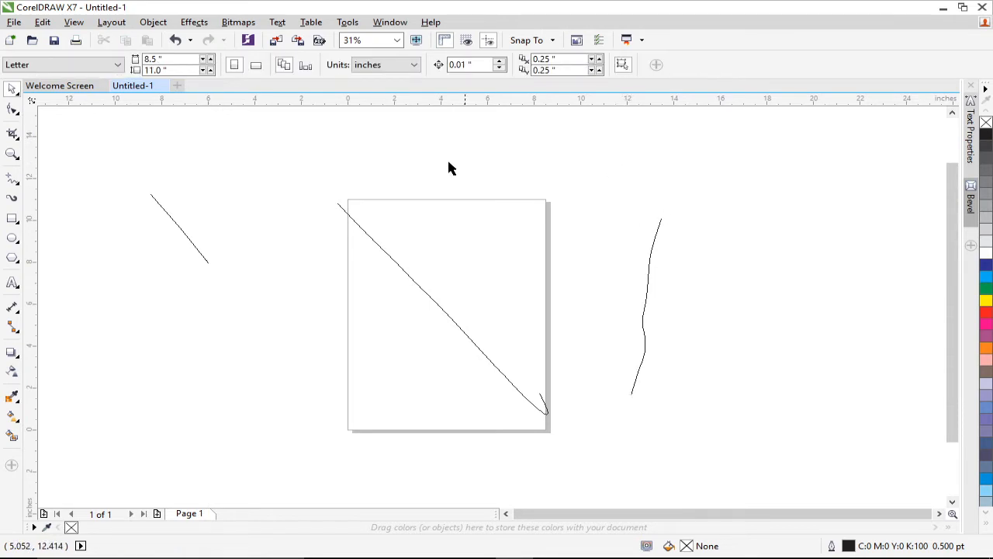
{"action": "left_click", "coordinate": [650, 264]}
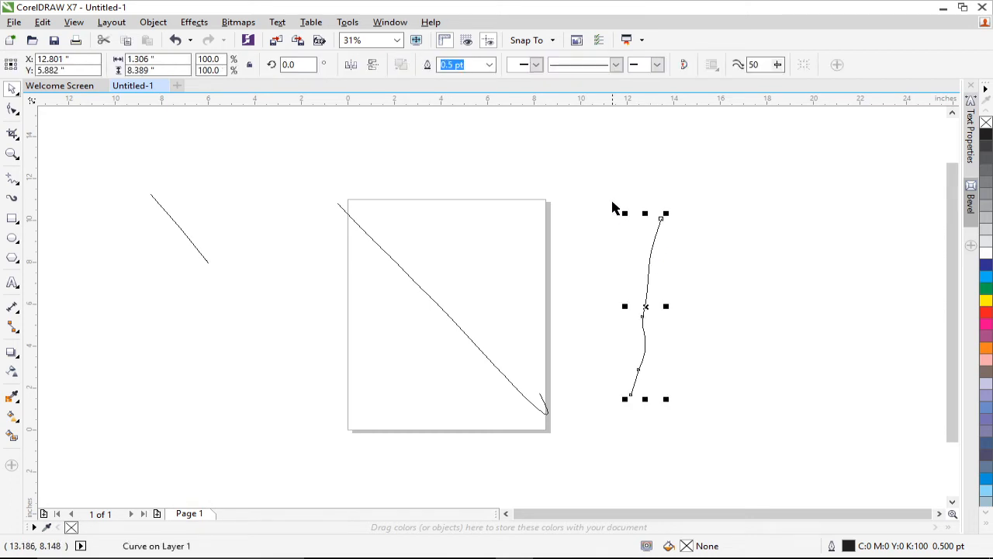
{"action": "left_click", "coordinate": [594, 192]}
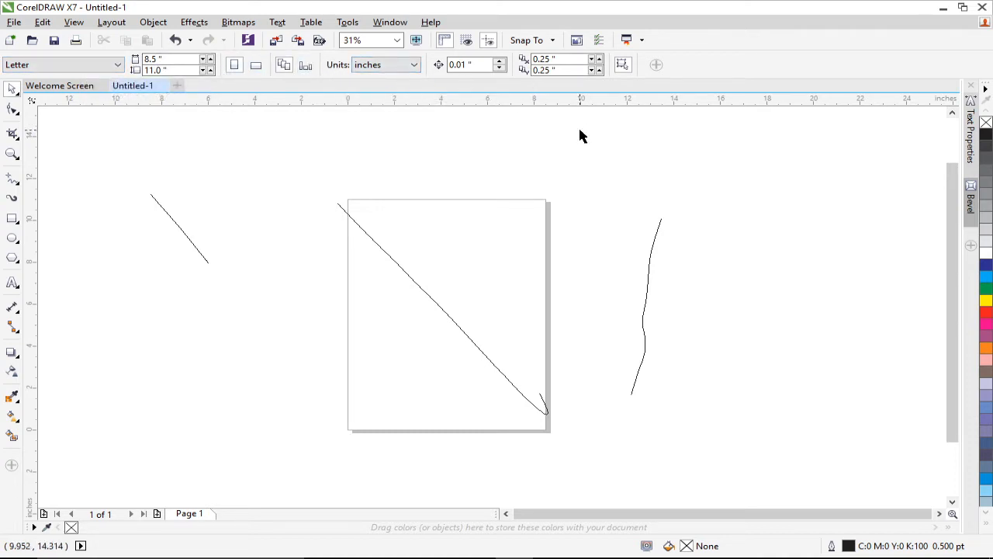
{"action": "left_click", "coordinate": [652, 252]}
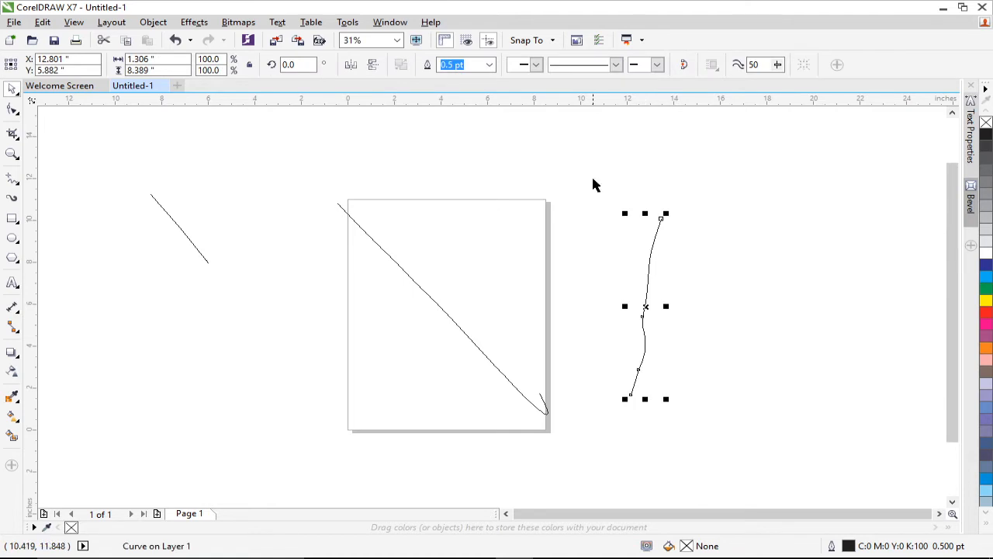
{"action": "left_click", "coordinate": [616, 64]}
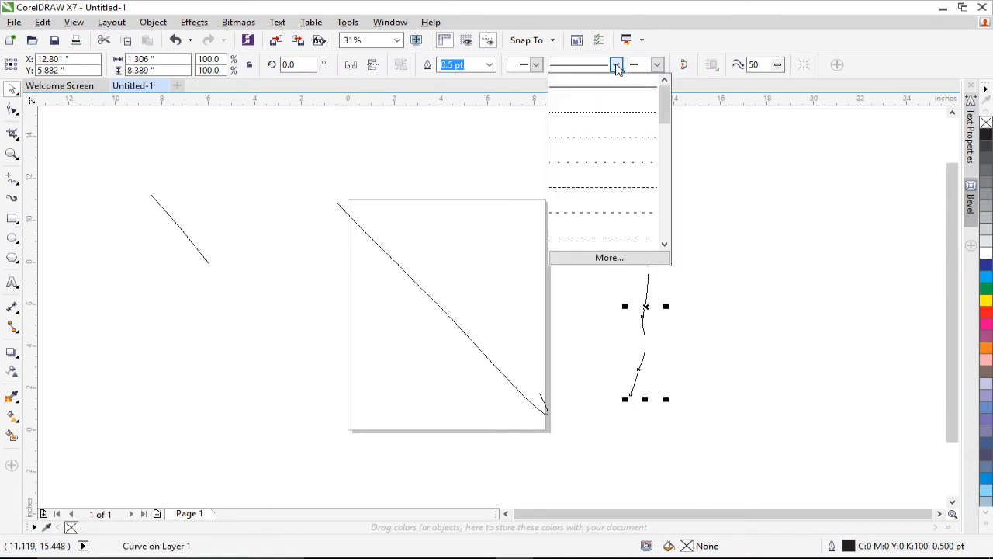
{"action": "left_click", "coordinate": [616, 65]}
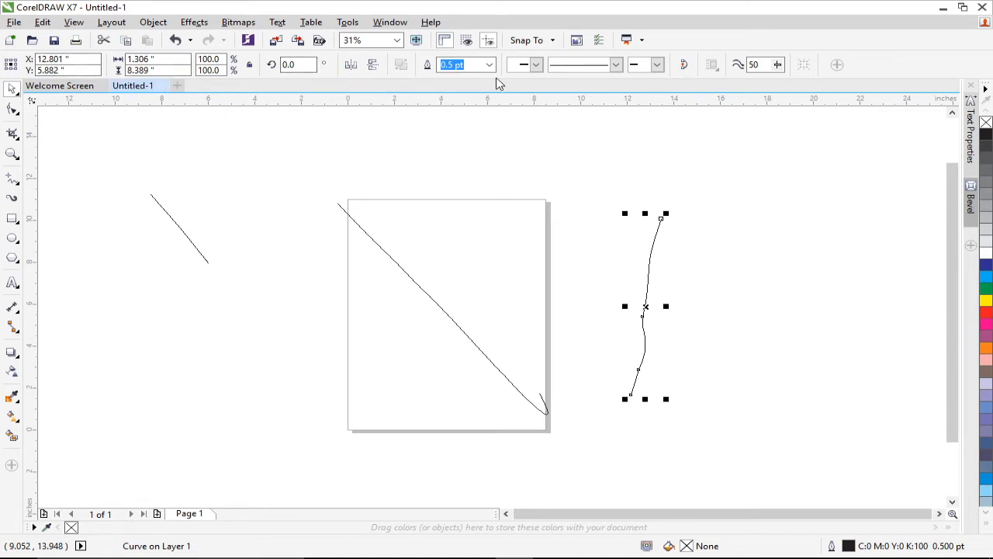
{"action": "left_click", "coordinate": [722, 208]}
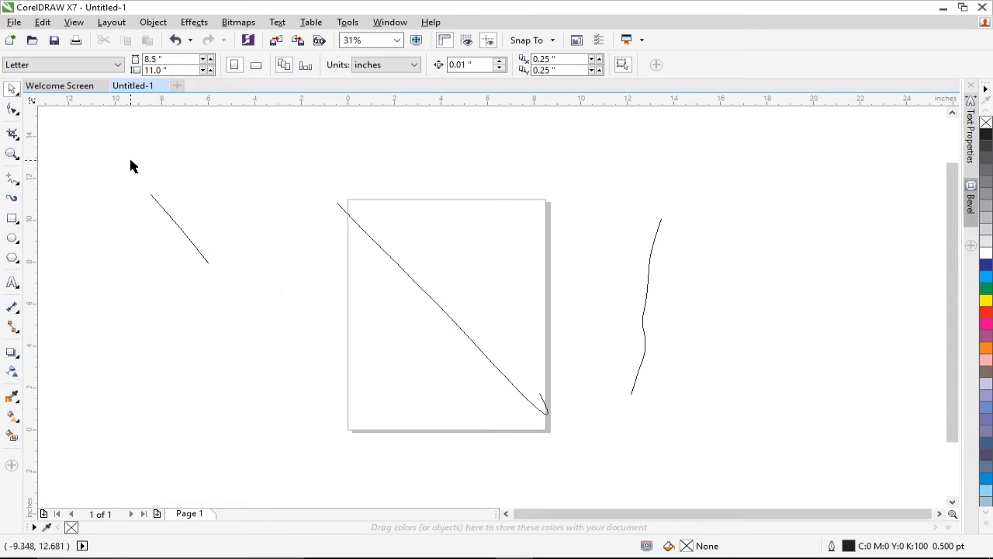
Step: Select all three freehand lines on and around the page and delete them
{"action": "left_click_drag", "start_coordinate": [131, 161], "coordinate": [741, 423]}
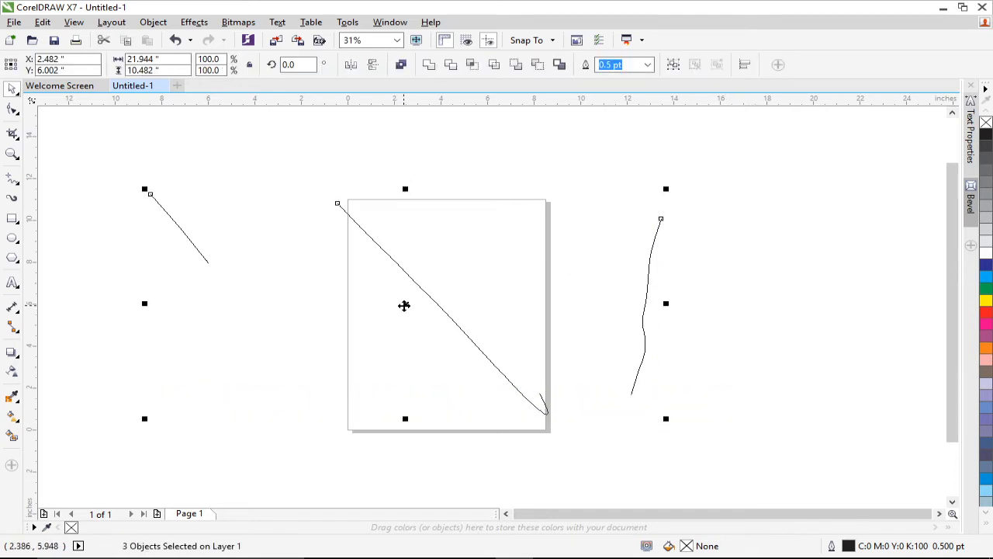
{"action": "right_click", "coordinate": [405, 304]}
{"action": "left_click", "coordinate": [449, 382]}
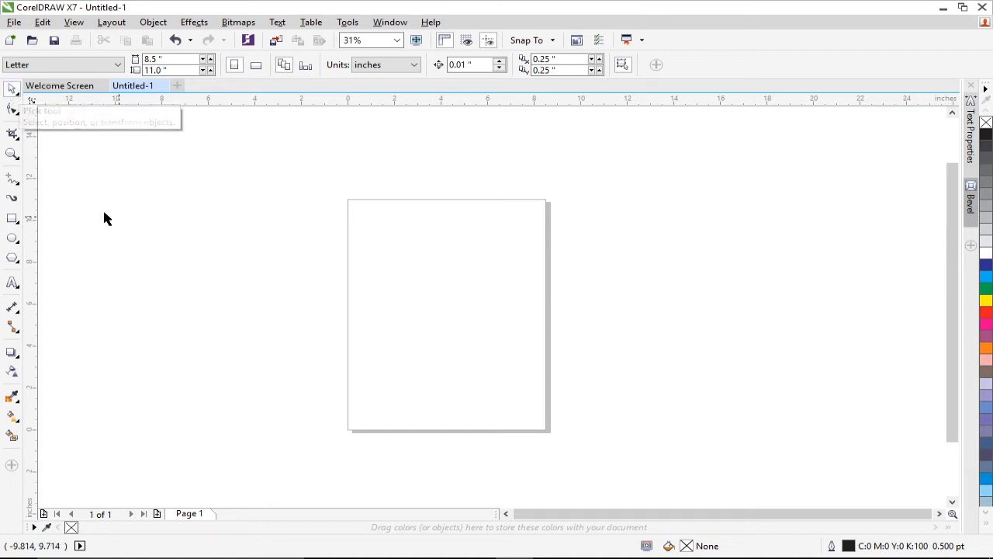
Step: Draw a rectangle about 4.6 by 3.3 inches overlapping the page's upper left edge, and return to the Pick tool
{"action": "left_click", "coordinate": [11, 220]}
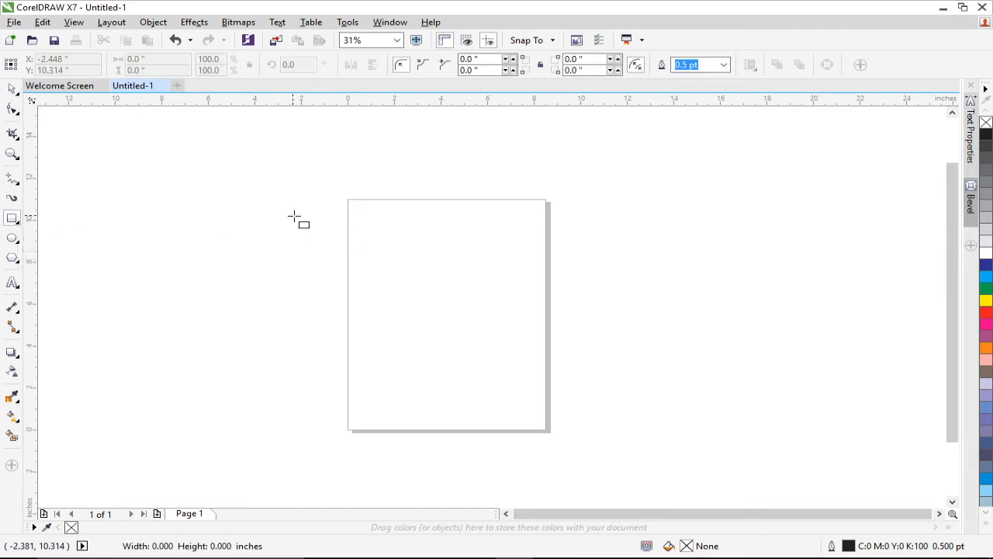
{"action": "left_click_drag", "start_coordinate": [292, 215], "coordinate": [399, 283]}
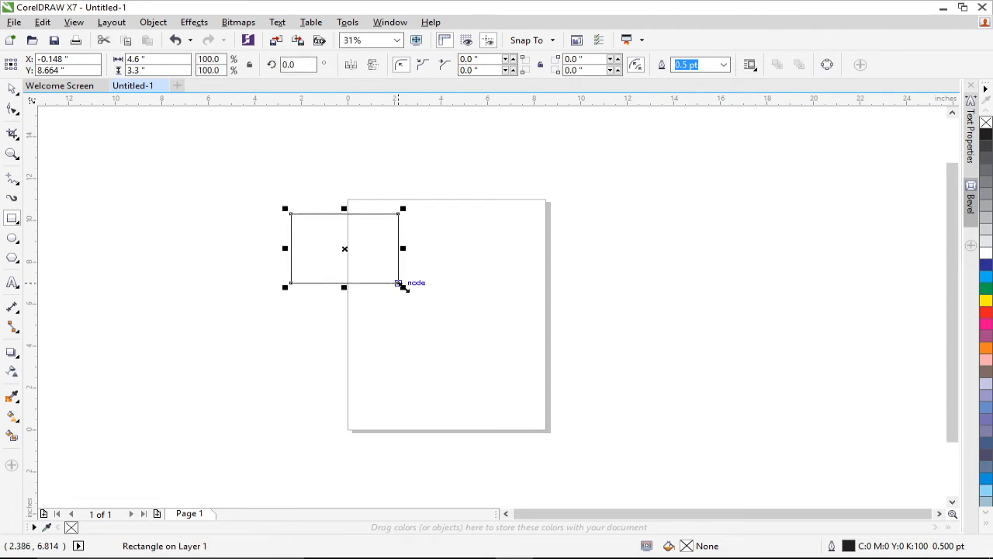
{"action": "left_click", "coordinate": [11, 90]}
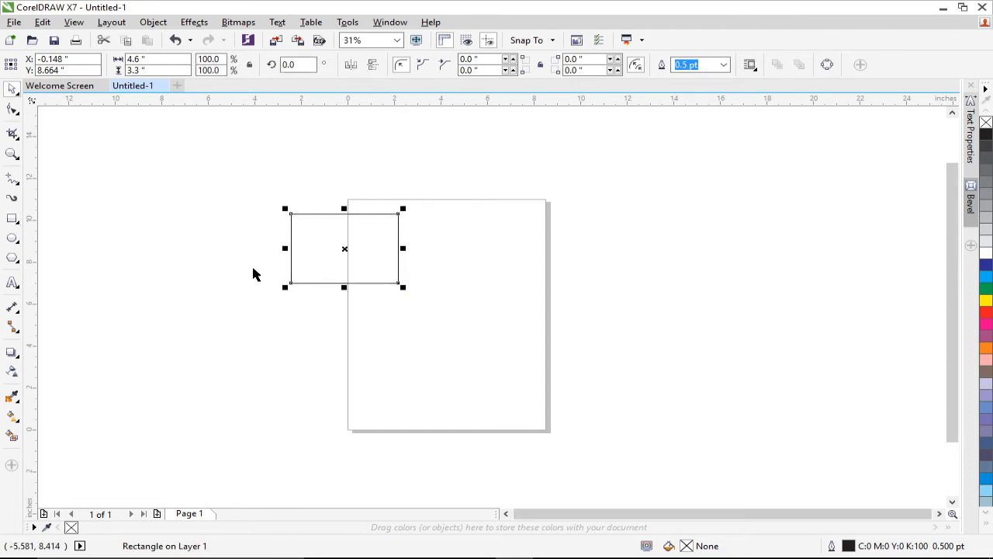
{"action": "key", "text": "F6"}
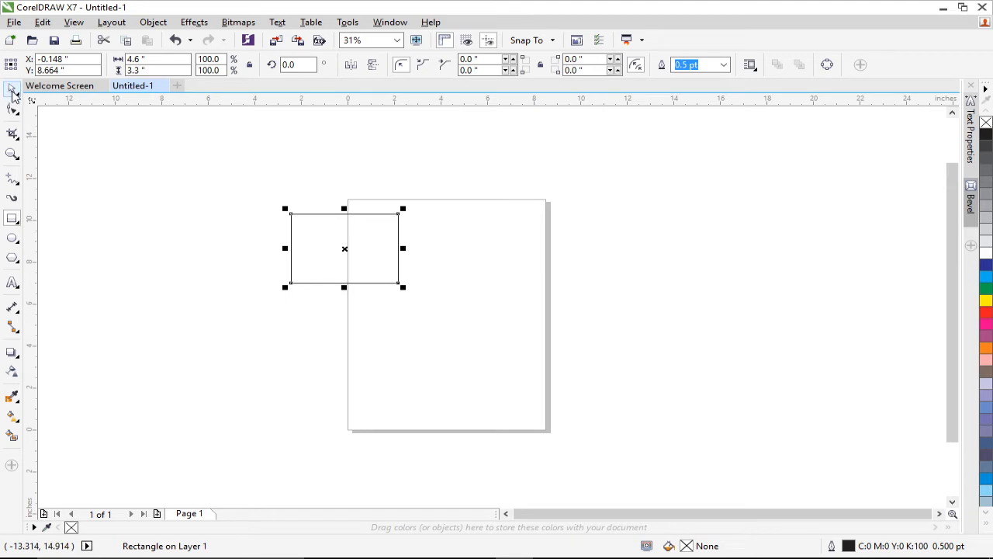
{"action": "left_click", "coordinate": [12, 92]}
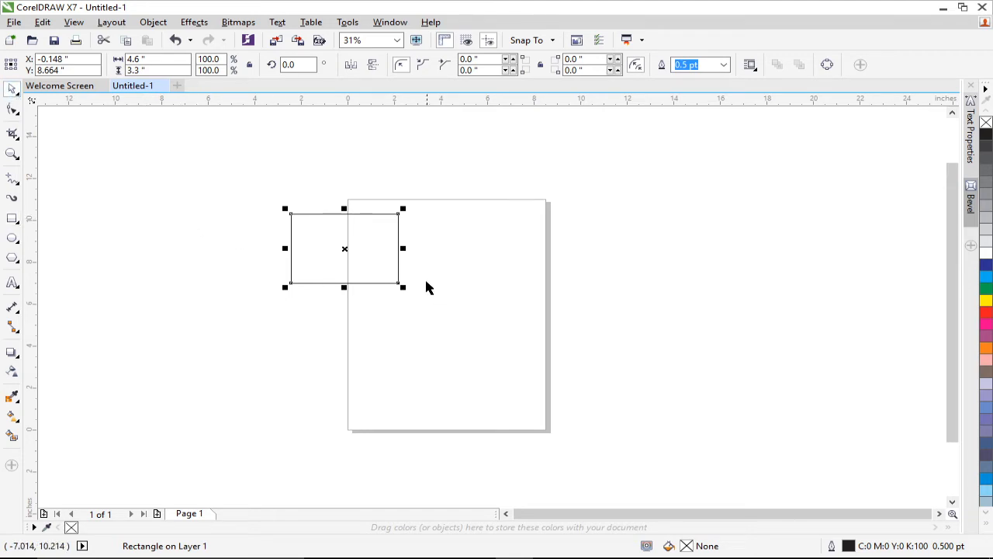
Step: Scale the rectangle down to about 3.7 by 2.6 inches and rotate it slightly to about 358.8 degrees
{"action": "left_click_drag", "start_coordinate": [404, 288], "coordinate": [421, 275]}
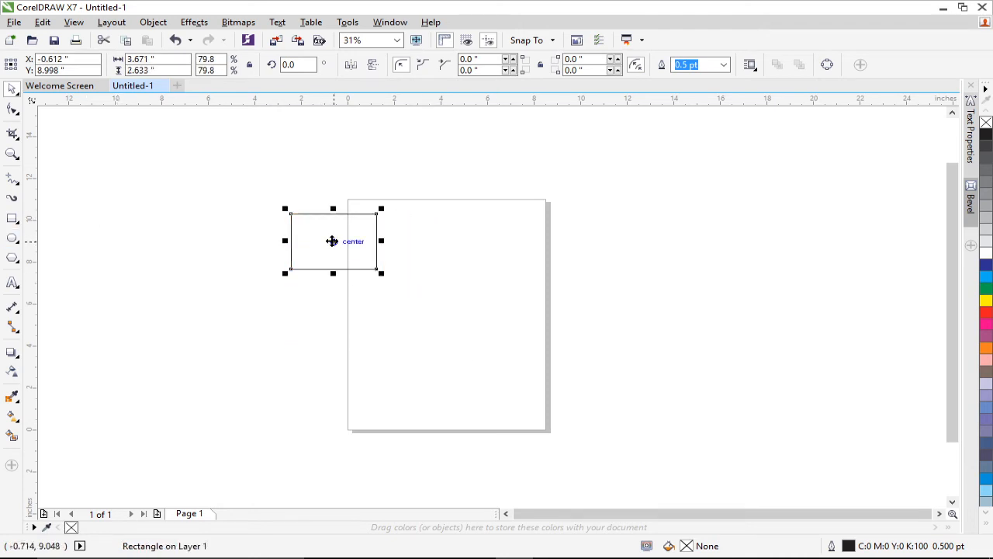
{"action": "left_click", "coordinate": [334, 241]}
{"action": "left_click_drag", "start_coordinate": [386, 211], "coordinate": [331, 205]}
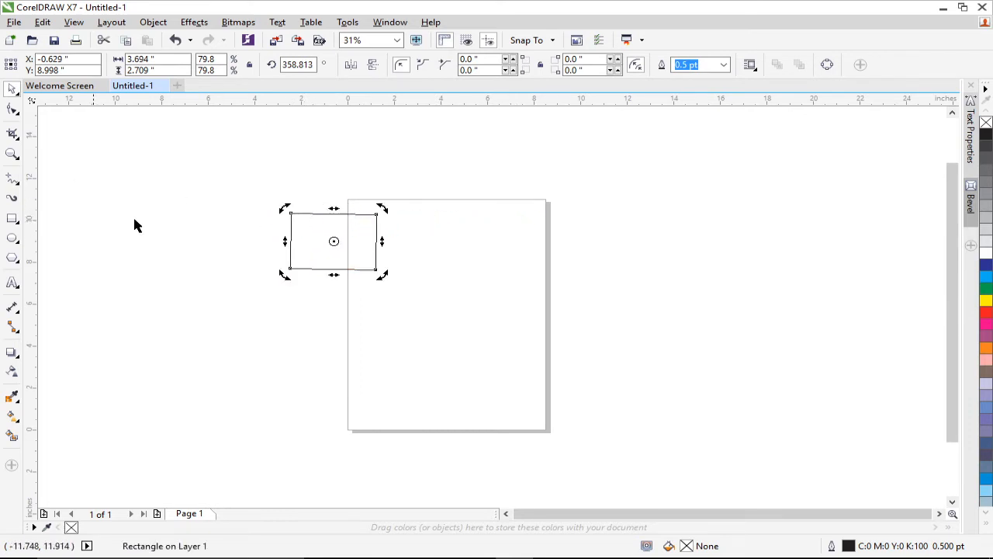
Step: Draw five more rectangles of different sizes on and around the page, the smallest about 1.1 by 1.0 inches
{"action": "left_click", "coordinate": [43, 220]}
{"action": "left_click", "coordinate": [13, 220]}
{"action": "mouse_move", "coordinate": [419, 227]}
{"action": "left_mouse_down"}
{"action": "mouse_move", "coordinate": [473, 302]}
{"action": "mouse_move", "coordinate": [543, 322]}
{"action": "left_mouse_up"}
{"action": "left_click_drag", "start_coordinate": [613, 260], "coordinate": [639, 282]}
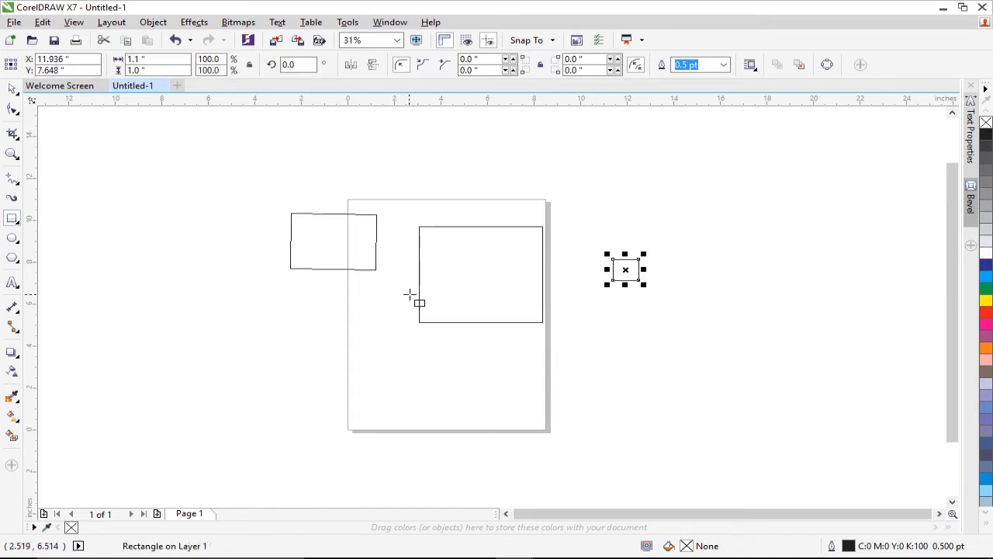
{"action": "mouse_move", "coordinate": [299, 279]}
{"action": "left_mouse_down"}
{"action": "mouse_move", "coordinate": [351, 329]}
{"action": "mouse_move", "coordinate": [451, 383]}
{"action": "left_mouse_up"}
{"action": "left_click_drag", "start_coordinate": [510, 361], "coordinate": [567, 388]}
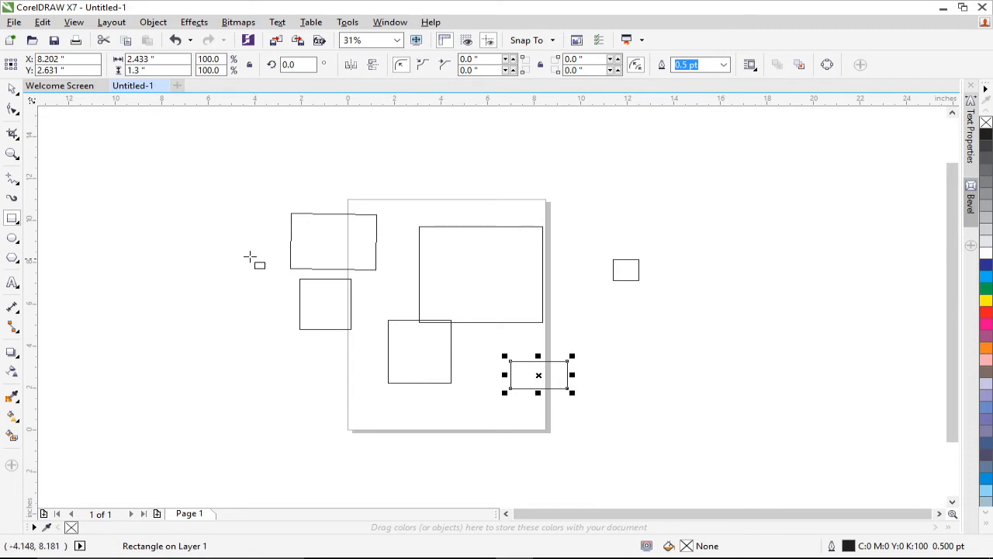
Step: Move all six rectangles together up and to the right, and reposition the largest, the smallest and the 2.7 by 3.0 inch one individually
{"action": "left_click", "coordinate": [12, 89]}
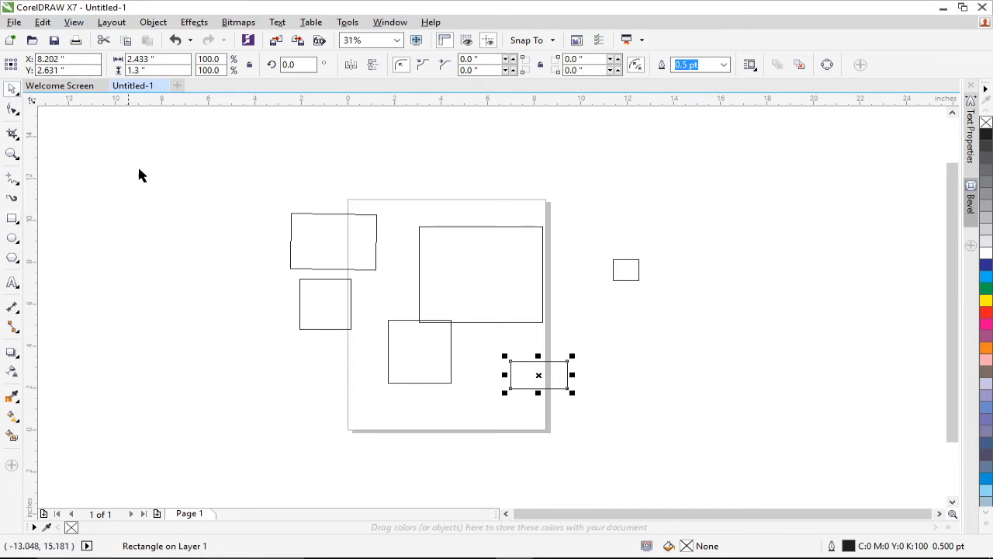
{"action": "left_click_drag", "start_coordinate": [213, 167], "coordinate": [705, 418]}
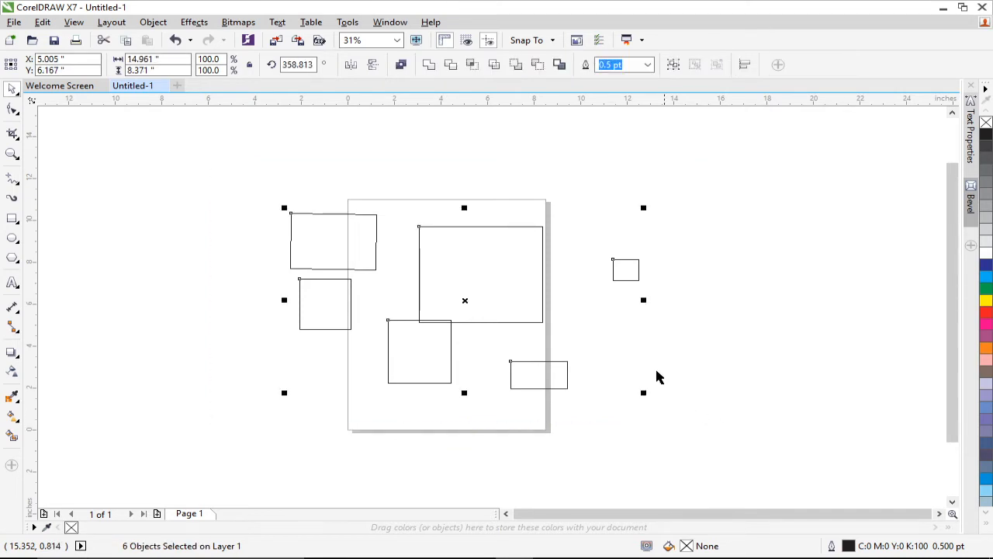
{"action": "left_click_drag", "start_coordinate": [490, 288], "coordinate": [586, 182]}
{"action": "left_click", "coordinate": [727, 260]}
{"action": "left_click_drag", "start_coordinate": [654, 236], "coordinate": [690, 255]}
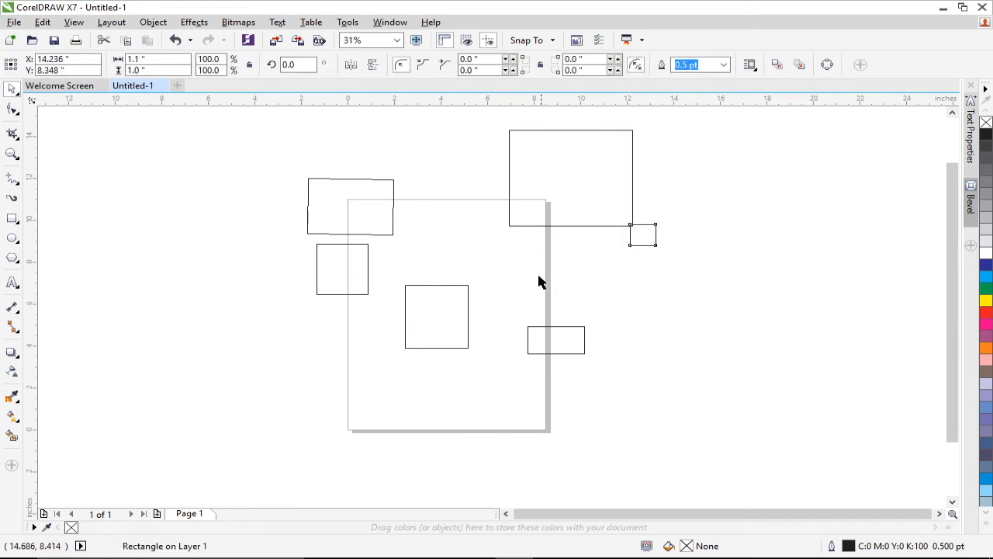
{"action": "left_click_drag", "start_coordinate": [455, 316], "coordinate": [529, 258]}
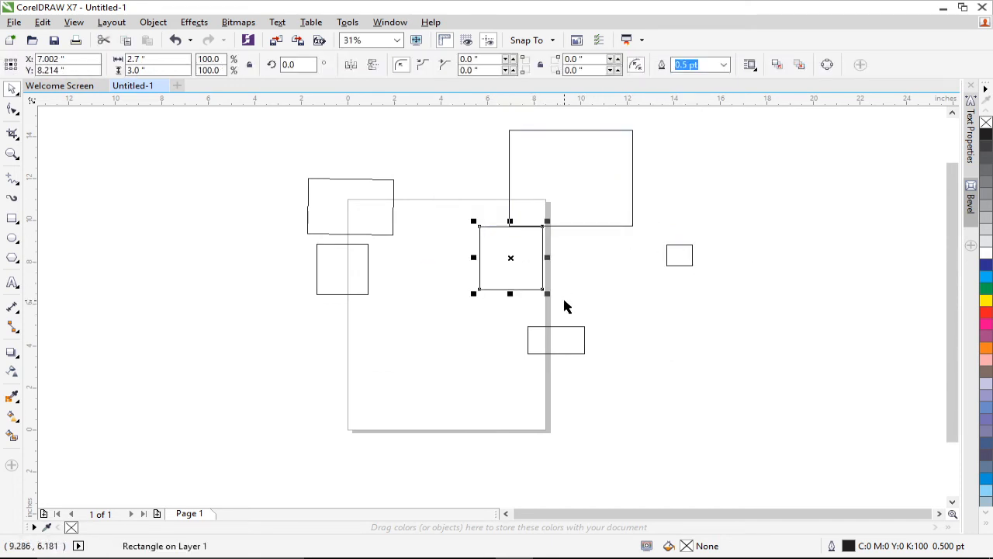
{"action": "left_click_drag", "start_coordinate": [561, 321], "coordinate": [670, 265]}
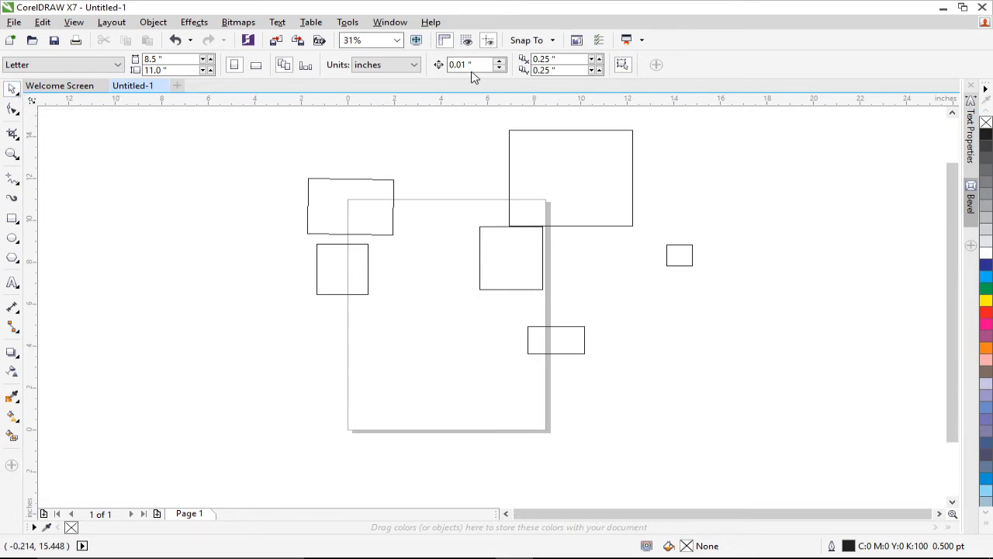
Step: Use the Freehand Pick tool to lasso the 2.2 by 2.4 inch rectangle at the page's left edge
{"action": "left_click", "coordinate": [396, 40]}
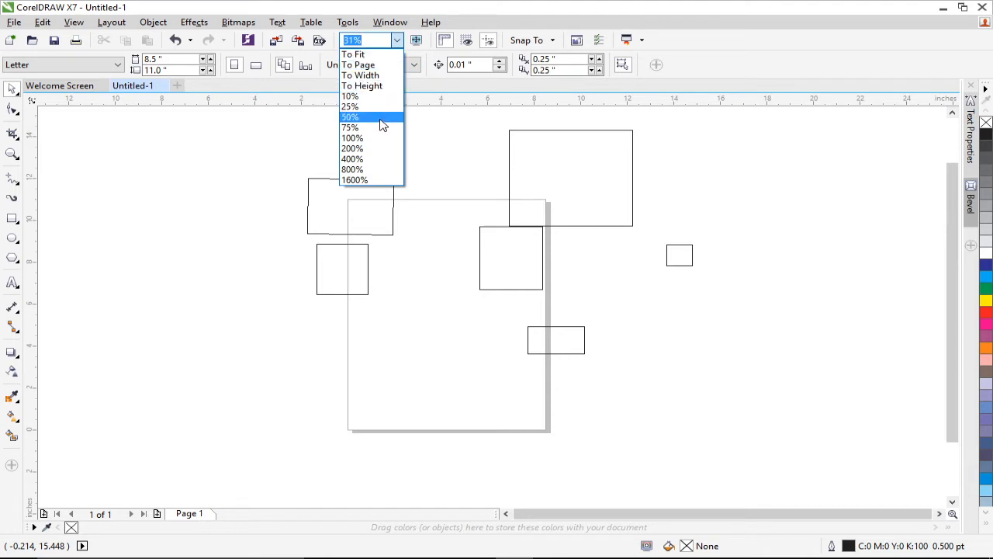
{"action": "left_click", "coordinate": [351, 116]}
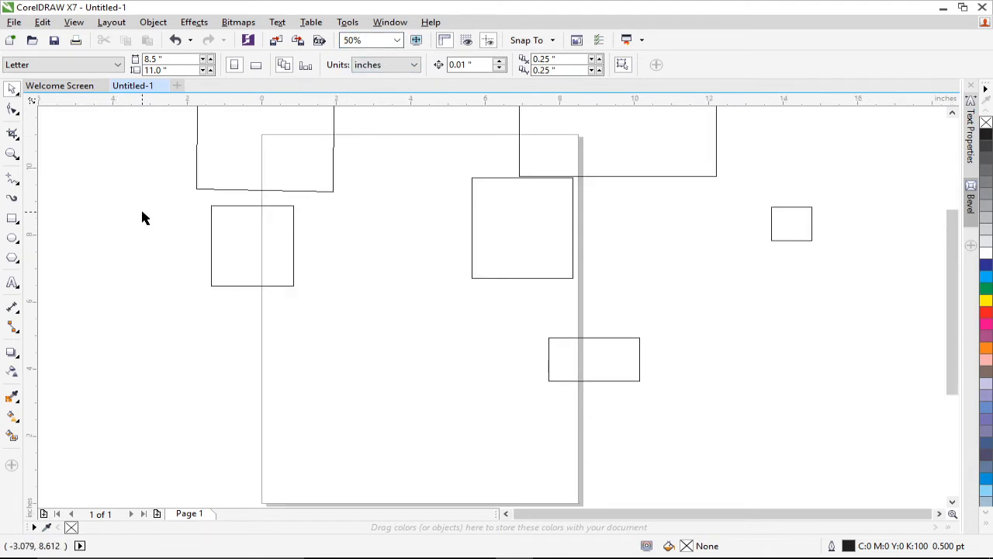
{"action": "left_click", "coordinate": [19, 96]}
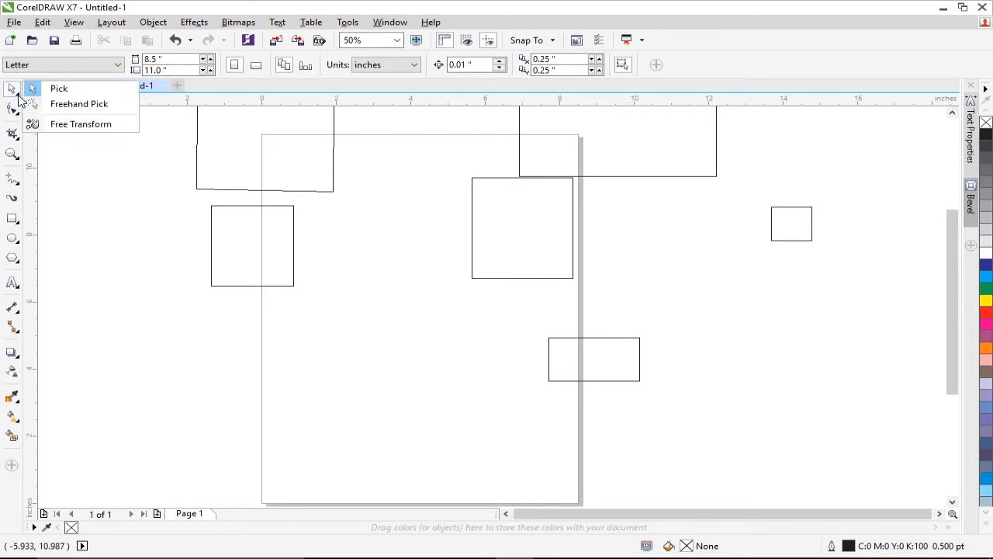
{"action": "left_click", "coordinate": [79, 104]}
{"action": "scroll", "coordinate": [353, 194], "scroll_direction": "down", "scroll_amount": 2}
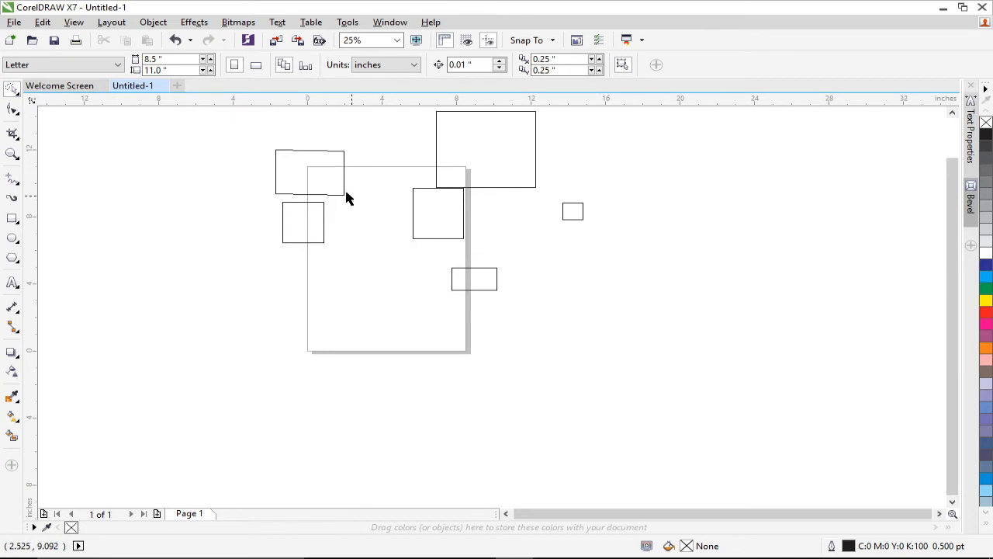
{"action": "mouse_move", "coordinate": [226, 130]}
{"action": "left_mouse_down"}
{"action": "mouse_move", "coordinate": [288, 166]}
{"action": "mouse_move", "coordinate": [291, 135]}
{"action": "mouse_move", "coordinate": [348, 127]}
{"action": "mouse_move", "coordinate": [383, 163]}
{"action": "mouse_move", "coordinate": [389, 218]}
{"action": "left_mouse_up"}
{"action": "left_click_drag", "start_coordinate": [260, 285], "coordinate": [255, 281]}
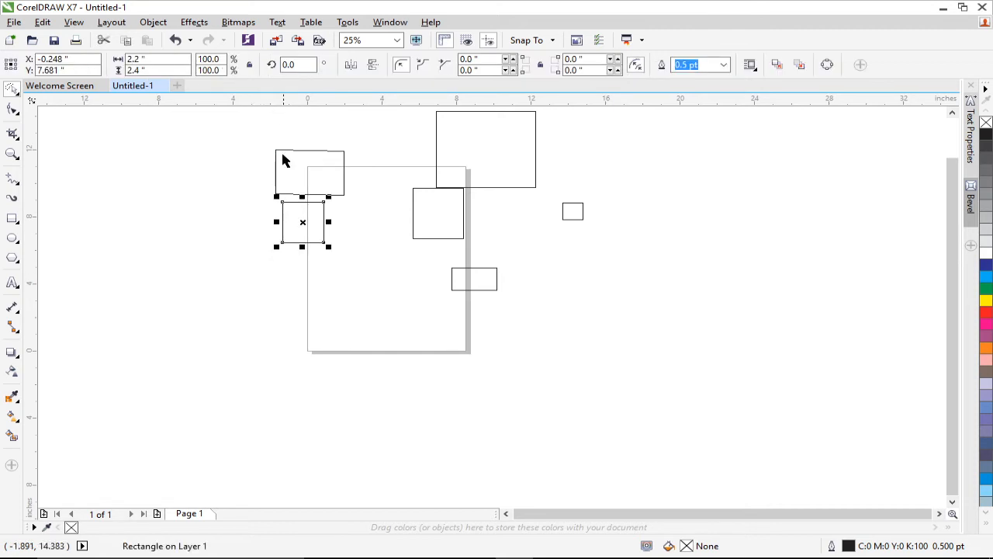
{"action": "mouse_move", "coordinate": [202, 110]}
{"action": "left_mouse_down"}
{"action": "mouse_move", "coordinate": [298, 156]}
{"action": "mouse_move", "coordinate": [295, 137]}
{"action": "mouse_move", "coordinate": [321, 123]}
{"action": "mouse_move", "coordinate": [374, 150]}
{"action": "mouse_move", "coordinate": [356, 134]}
{"action": "mouse_move", "coordinate": [390, 284]}
{"action": "mouse_move", "coordinate": [332, 334]}
{"action": "mouse_move", "coordinate": [280, 344]}
{"action": "left_mouse_up"}
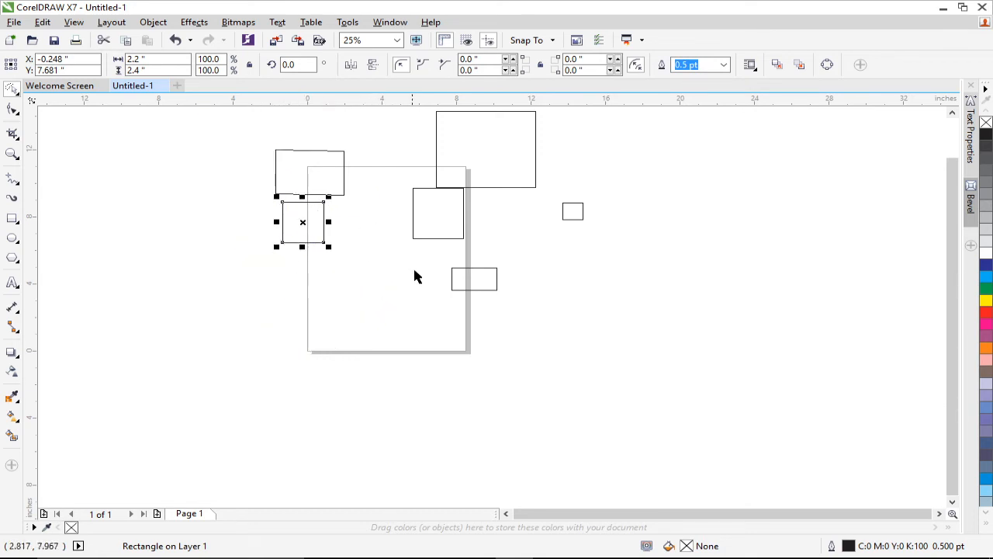
Step: Lasso freehand around the rectangles to select four of them, leaving out the largest and the smallest
{"action": "scroll", "coordinate": [414, 277], "scroll_direction": "up", "scroll_amount": 3}
{"action": "mouse_move", "coordinate": [213, 144]}
{"action": "left_mouse_down"}
{"action": "mouse_move", "coordinate": [474, 228]}
{"action": "mouse_move", "coordinate": [465, 275]}
{"action": "mouse_move", "coordinate": [487, 308]}
{"action": "mouse_move", "coordinate": [458, 365]}
{"action": "left_mouse_up"}
{"action": "mouse_move", "coordinate": [392, 393]}
{"action": "left_mouse_down"}
{"action": "mouse_move", "coordinate": [237, 447]}
{"action": "mouse_move", "coordinate": [186, 443]}
{"action": "left_mouse_up"}
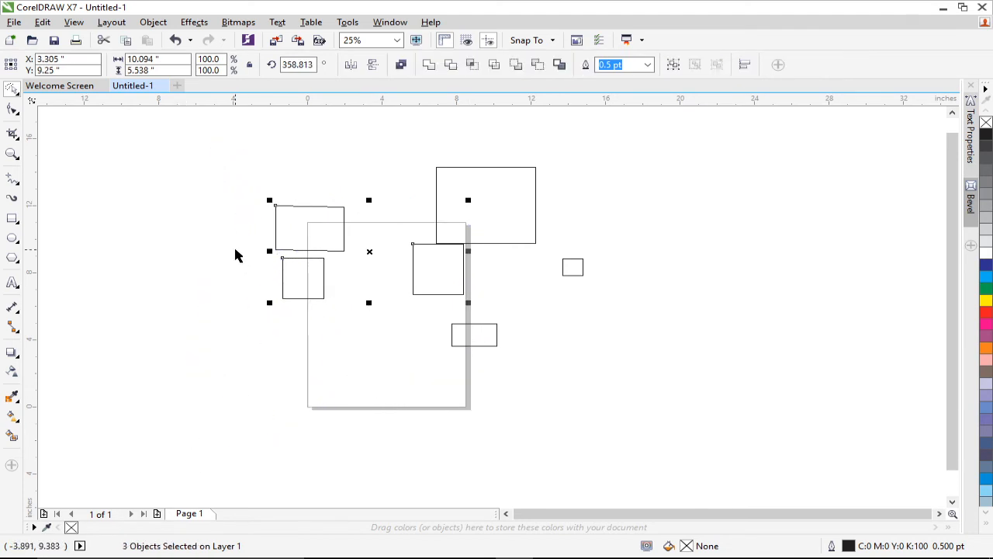
{"action": "left_click_drag", "start_coordinate": [200, 119], "coordinate": [238, 142]}
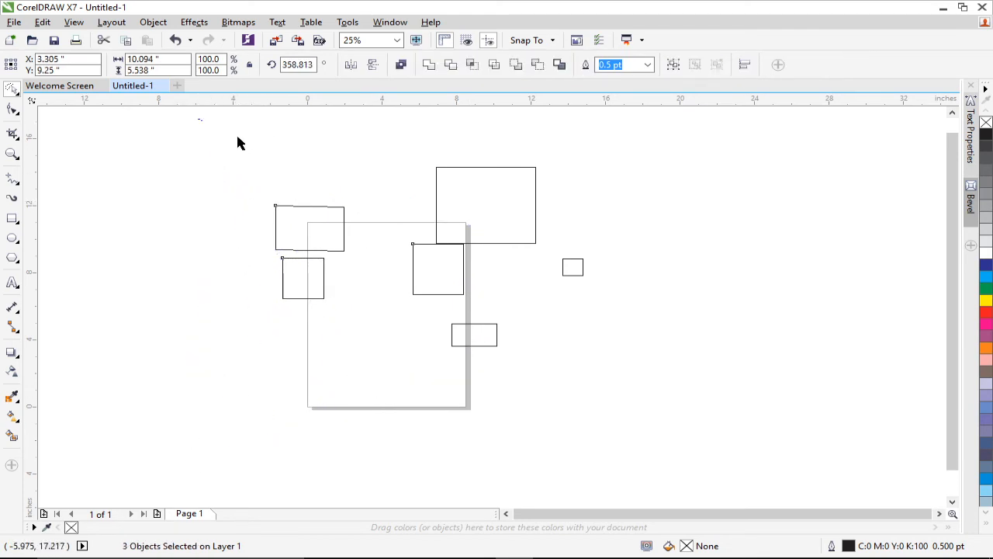
{"action": "mouse_move", "coordinate": [440, 139]}
{"action": "left_mouse_down"}
{"action": "mouse_move", "coordinate": [476, 143]}
{"action": "mouse_move", "coordinate": [560, 222]}
{"action": "mouse_move", "coordinate": [562, 327]}
{"action": "mouse_move", "coordinate": [509, 435]}
{"action": "mouse_move", "coordinate": [447, 448]}
{"action": "left_mouse_up"}
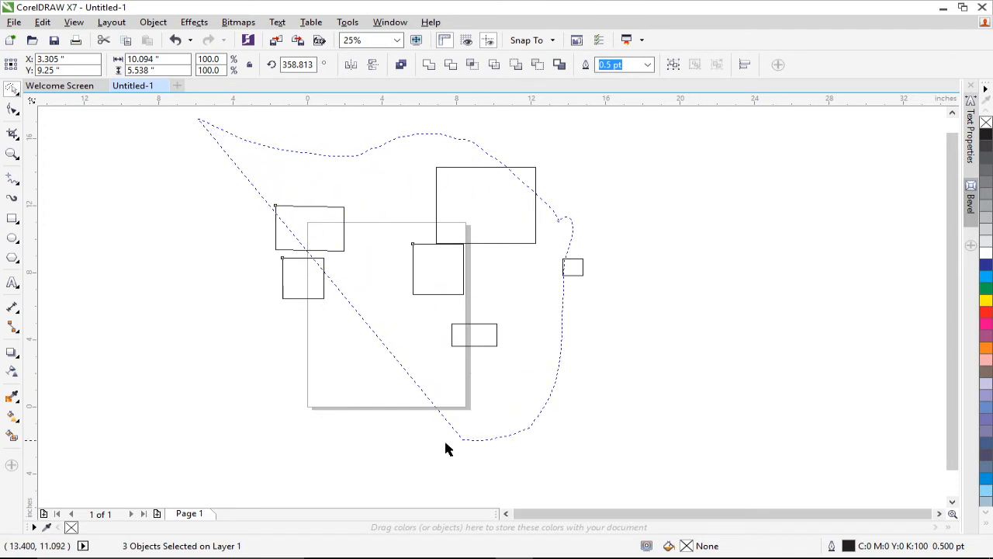
{"action": "left_click_drag", "start_coordinate": [237, 404], "coordinate": [236, 381]}
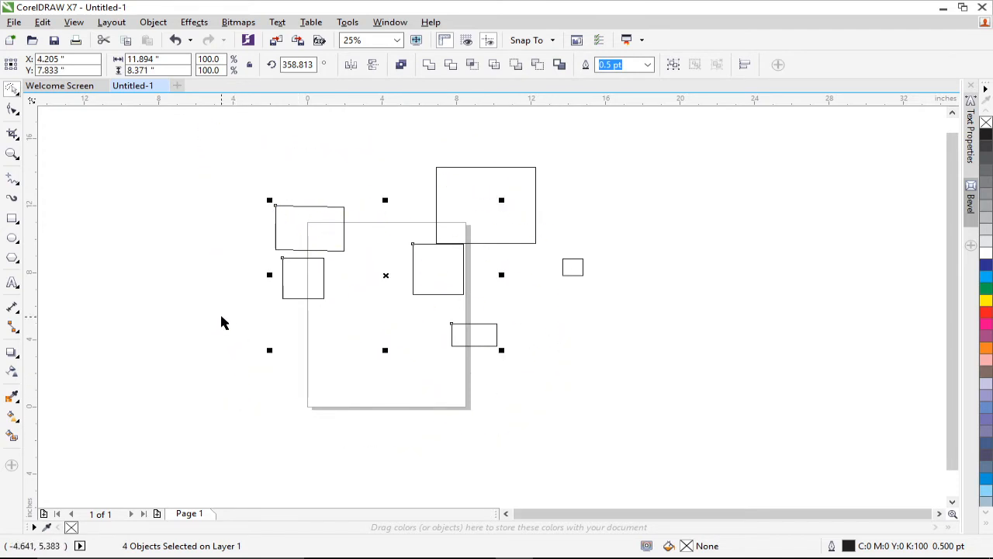
Step: Scale the four selected rectangles together with the Free Transform tool to about 13.2 by 8.4 inches overall
{"action": "left_click", "coordinate": [19, 94]}
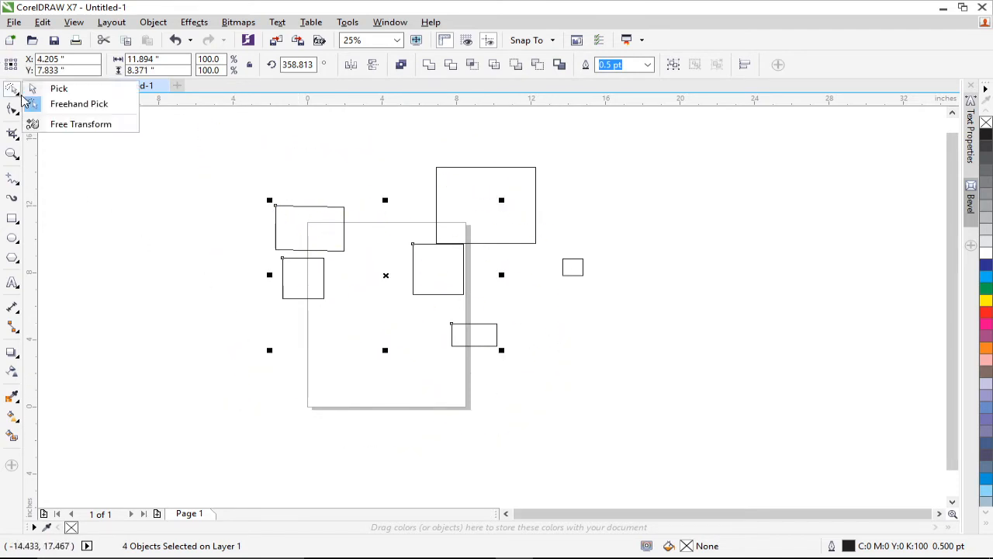
{"action": "left_click", "coordinate": [75, 125]}
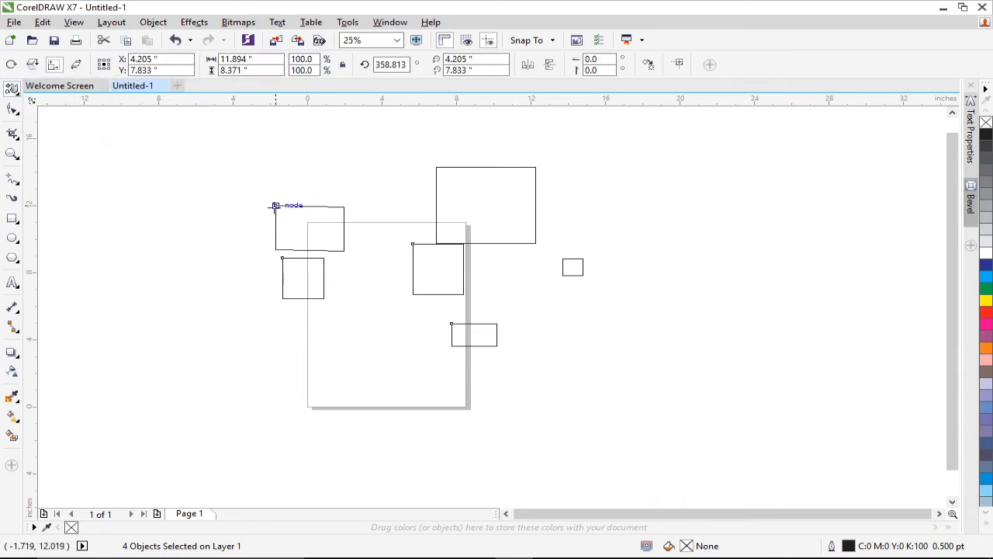
{"action": "scroll", "coordinate": [273, 206], "scroll_direction": "up", "scroll_amount": 2}
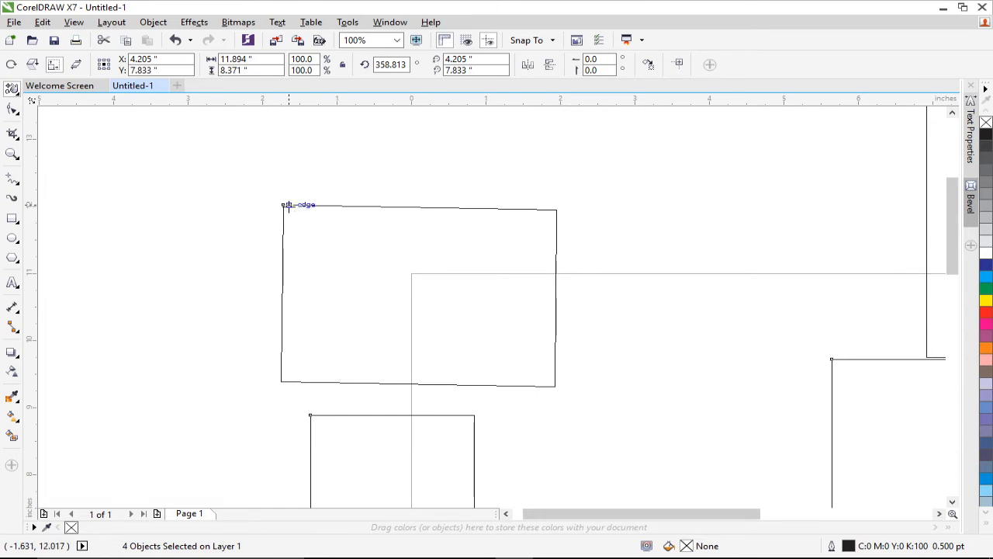
{"action": "scroll", "coordinate": [283, 207], "scroll_direction": "up", "scroll_amount": 4}
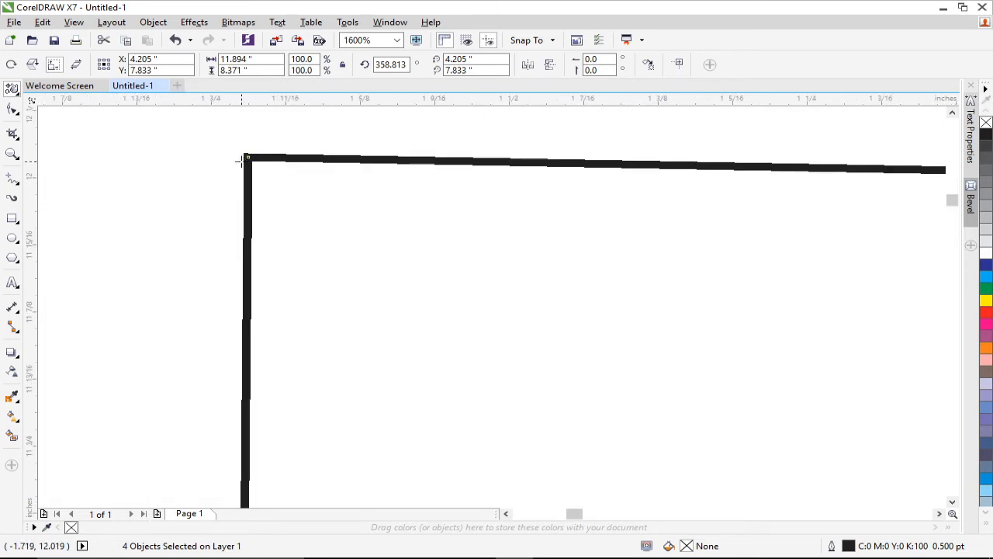
{"action": "scroll", "coordinate": [247, 157], "scroll_direction": "down", "scroll_amount": 5}
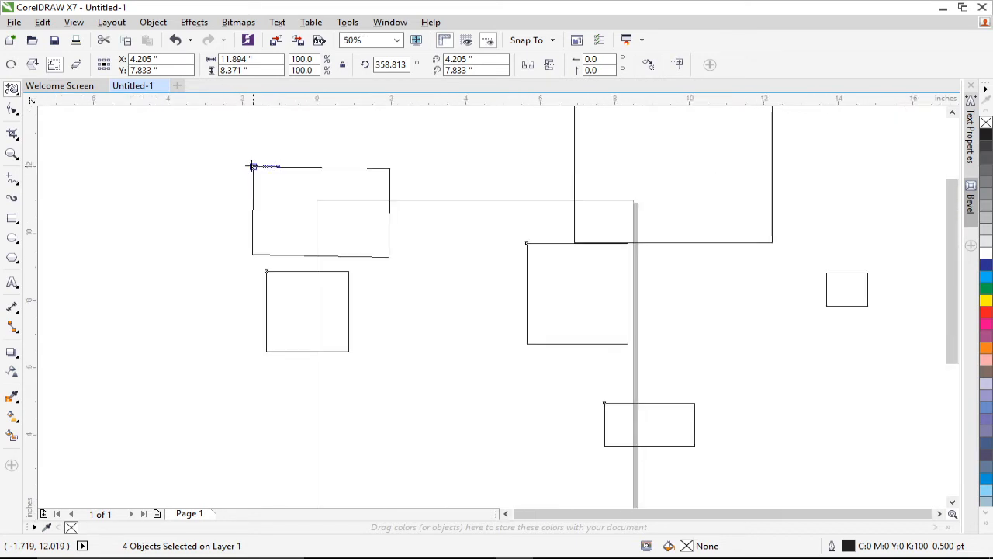
{"action": "mouse_move", "coordinate": [252, 165]}
{"action": "left_mouse_down"}
{"action": "mouse_move", "coordinate": [284, 159]}
{"action": "mouse_move", "coordinate": [233, 164]}
{"action": "mouse_move", "coordinate": [180, 233]}
{"action": "mouse_move", "coordinate": [290, 210]}
{"action": "mouse_move", "coordinate": [323, 156]}
{"action": "mouse_move", "coordinate": [258, 168]}
{"action": "left_mouse_up"}
{"action": "scroll", "coordinate": [277, 178], "scroll_direction": "down", "scroll_amount": 1}
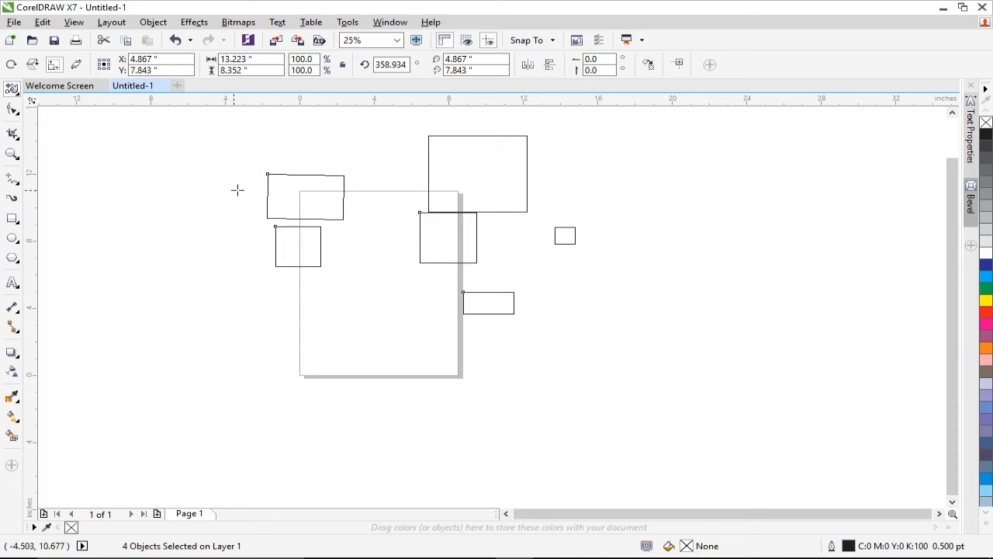
Step: Select only the tilted rectangle and free-scale it from its upper left corner to about 8.6 by 5.1 inches
{"action": "left_click", "coordinate": [20, 96]}
{"action": "left_click", "coordinate": [35, 89]}
{"action": "left_click", "coordinate": [308, 183]}
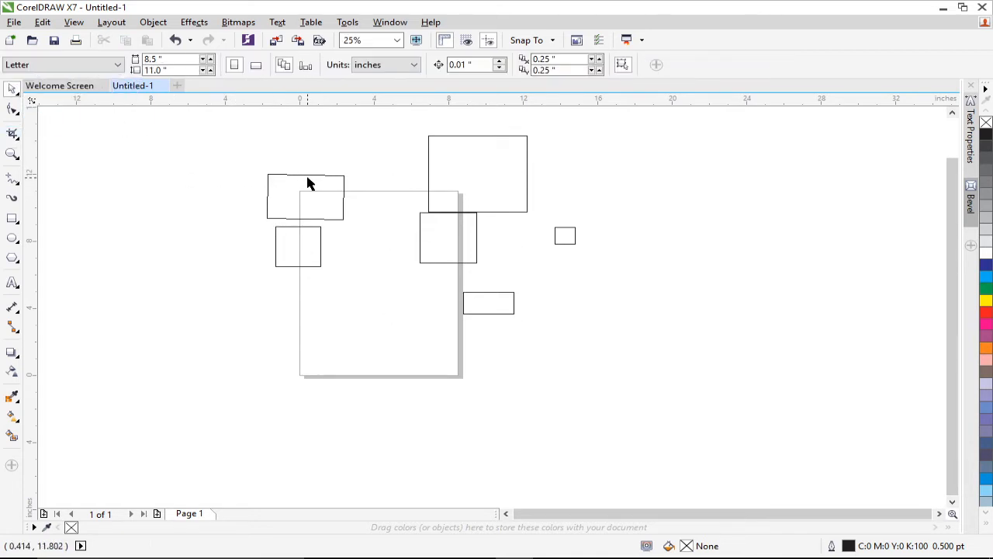
{"action": "left_click", "coordinate": [308, 183]}
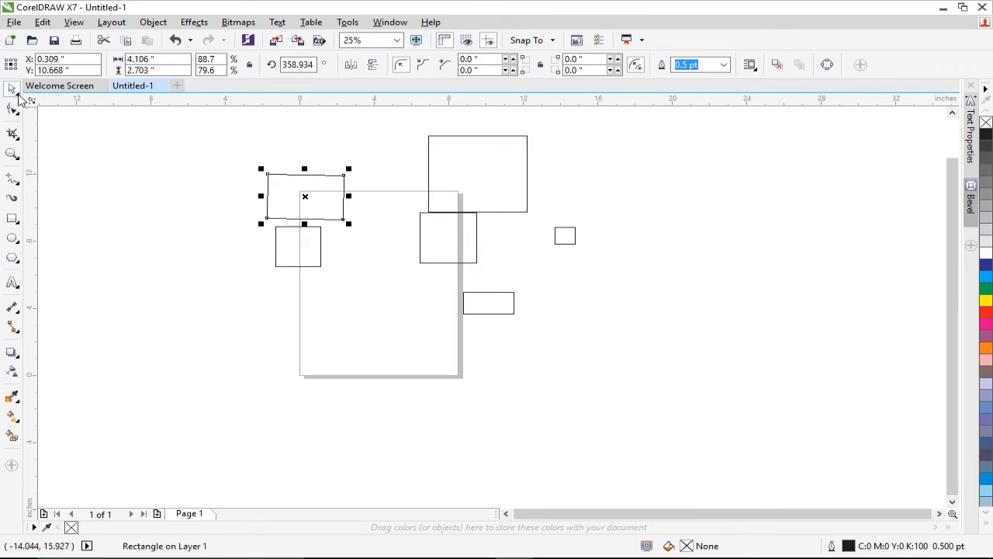
{"action": "left_click", "coordinate": [20, 96]}
{"action": "left_click", "coordinate": [75, 124]}
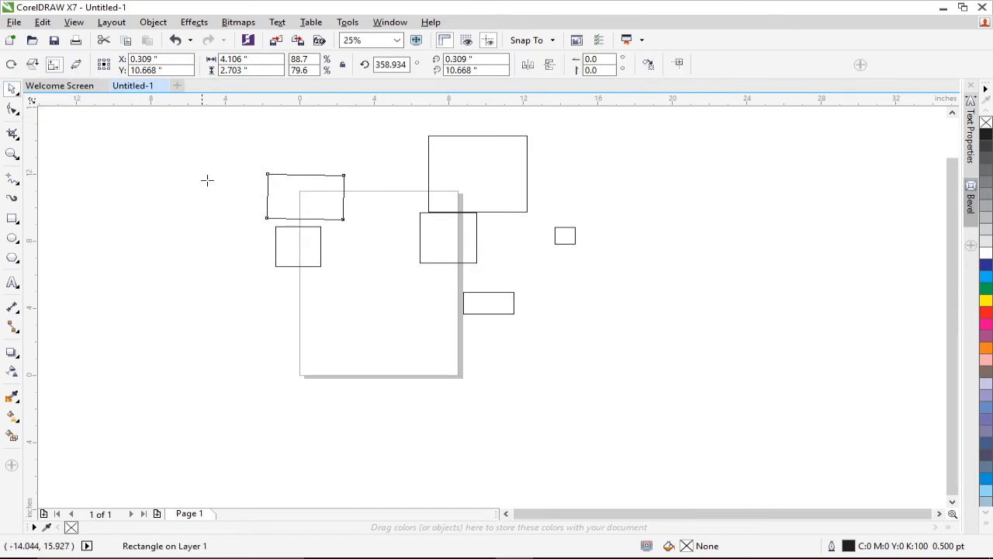
{"action": "left_click_drag", "start_coordinate": [267, 173], "coordinate": [195, 143]}
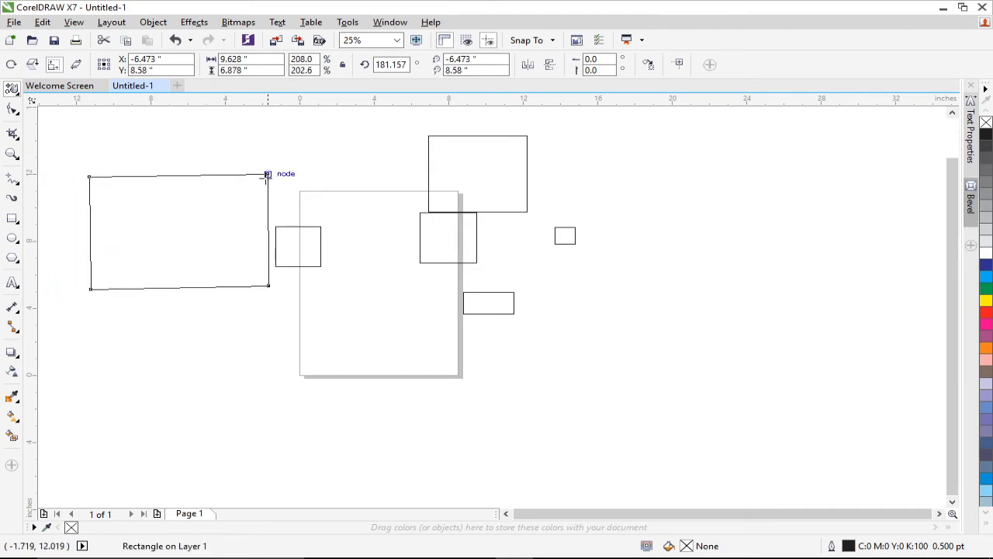
{"action": "left_click_drag", "start_coordinate": [269, 173], "coordinate": [228, 191]}
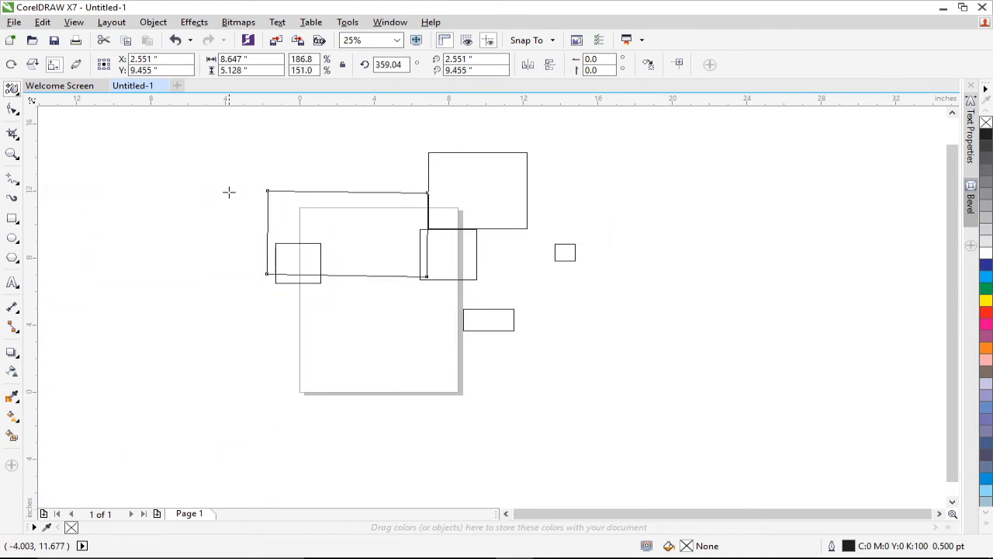
Step: Free-scale the tilted rectangle slightly from its upper left corner to about 8.65 by 5.07 inches
{"action": "left_click", "coordinate": [18, 115]}
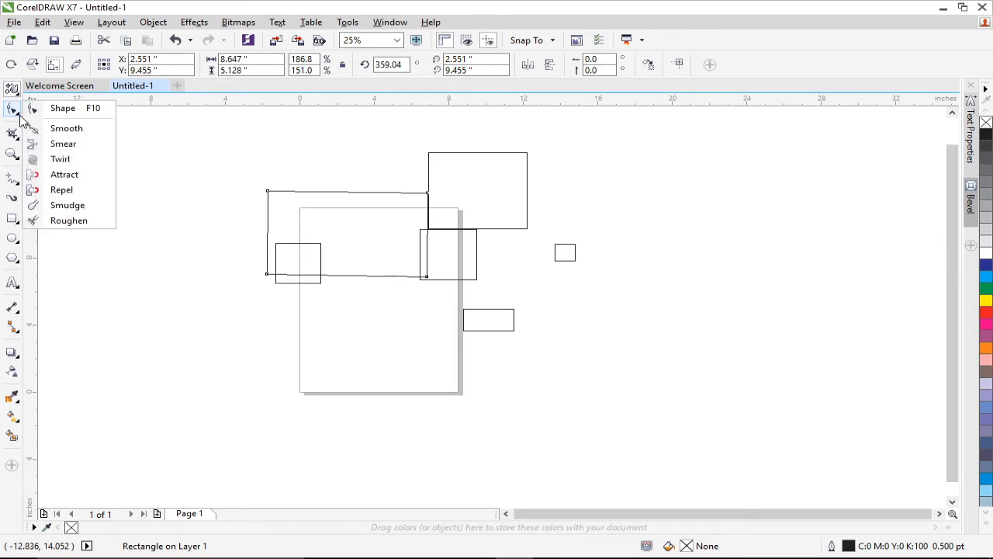
{"action": "left_click", "coordinate": [18, 114]}
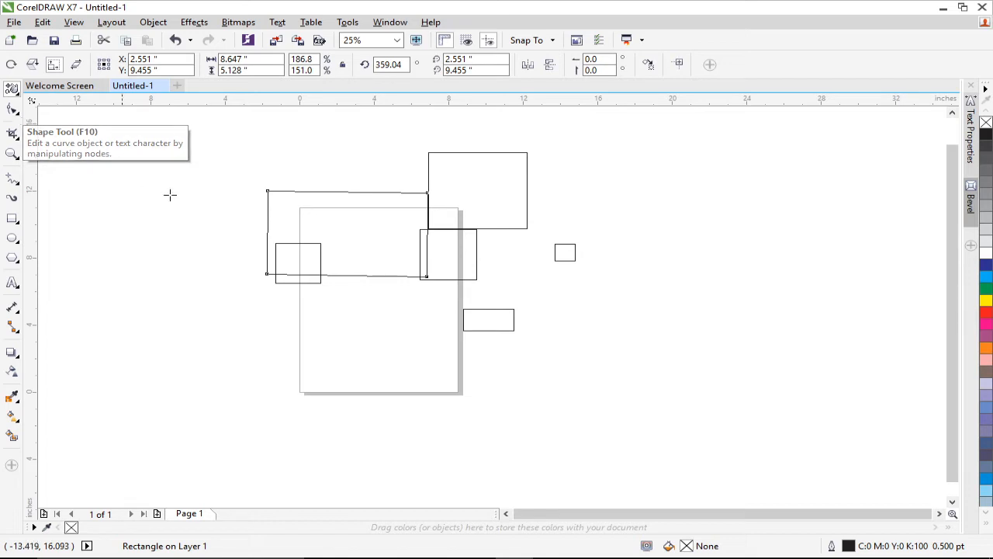
{"action": "scroll", "coordinate": [267, 191], "scroll_direction": "up", "scroll_amount": 4}
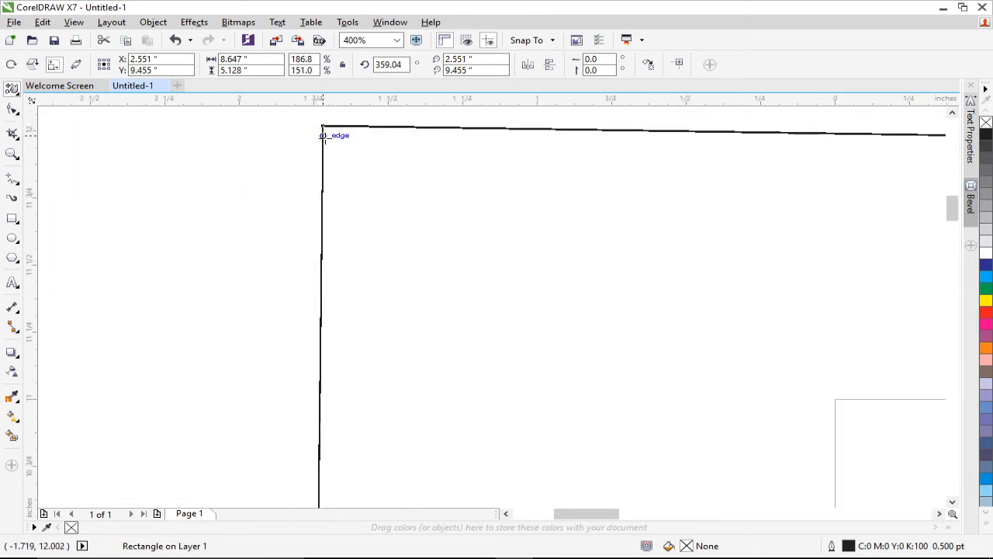
{"action": "mouse_move", "coordinate": [323, 125]}
{"action": "left_mouse_down"}
{"action": "mouse_move", "coordinate": [266, 164]}
{"action": "mouse_move", "coordinate": [323, 130]}
{"action": "left_mouse_up"}
{"action": "scroll", "coordinate": [322, 130], "scroll_direction": "down", "scroll_amount": 2}
{"action": "scroll", "coordinate": [321, 130], "scroll_direction": "down", "scroll_amount": 4}
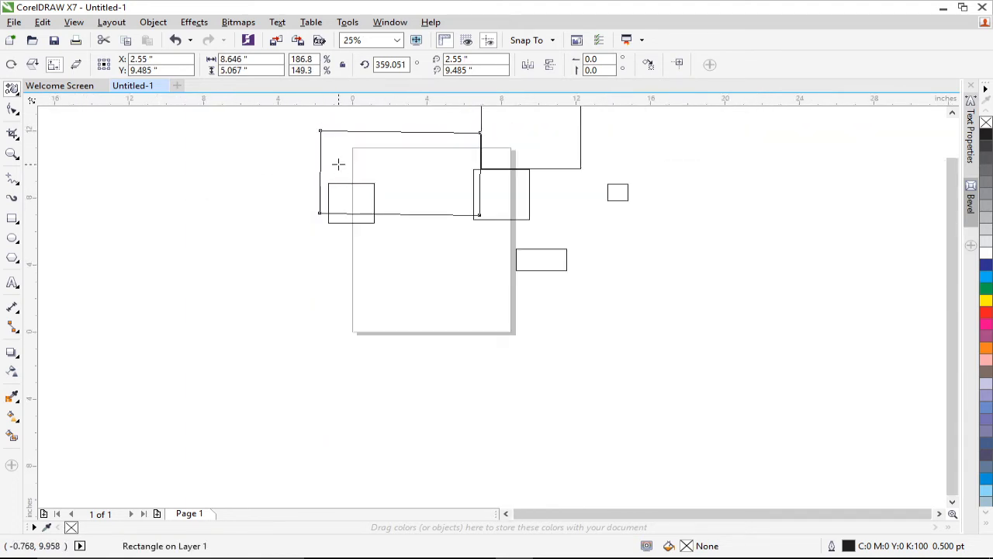
{"action": "scroll", "coordinate": [341, 168], "scroll_direction": "up", "scroll_amount": 2}
{"action": "scroll", "coordinate": [345, 183], "scroll_direction": "up", "scroll_amount": 1}
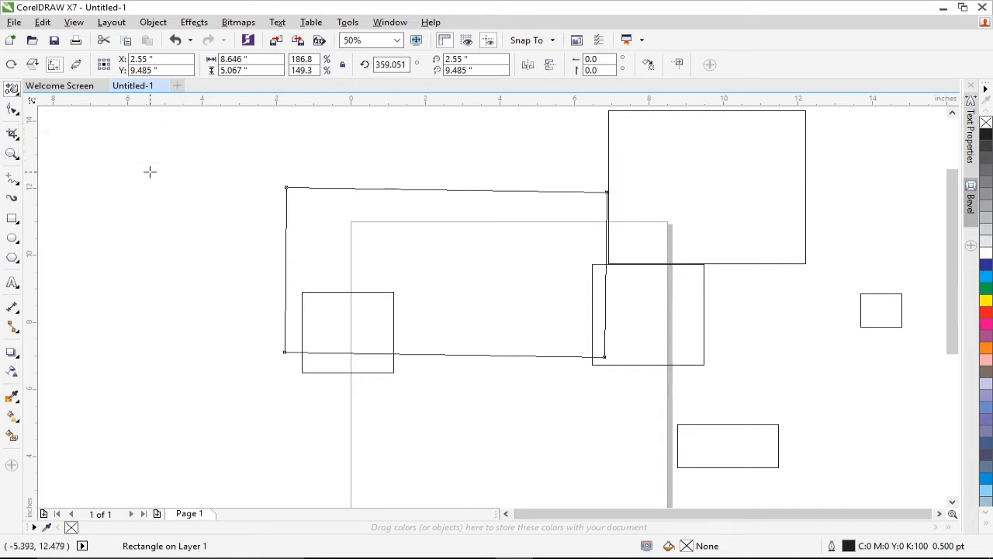
Step: Move the tilted rectangle about 0.5 inch right and 0.9 inch up with the Pick tool, and reselect it
{"action": "left_click", "coordinate": [19, 94]}
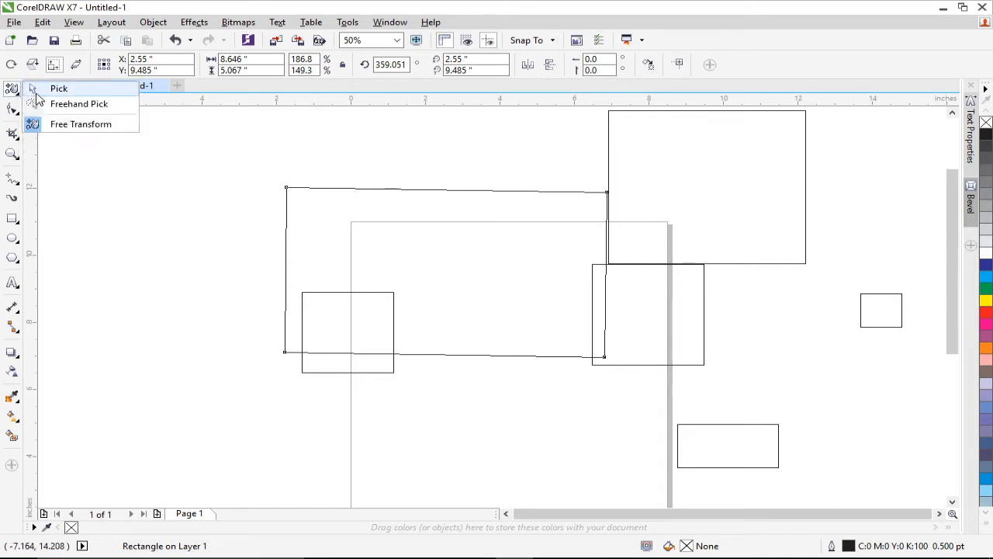
{"action": "left_click", "coordinate": [41, 93]}
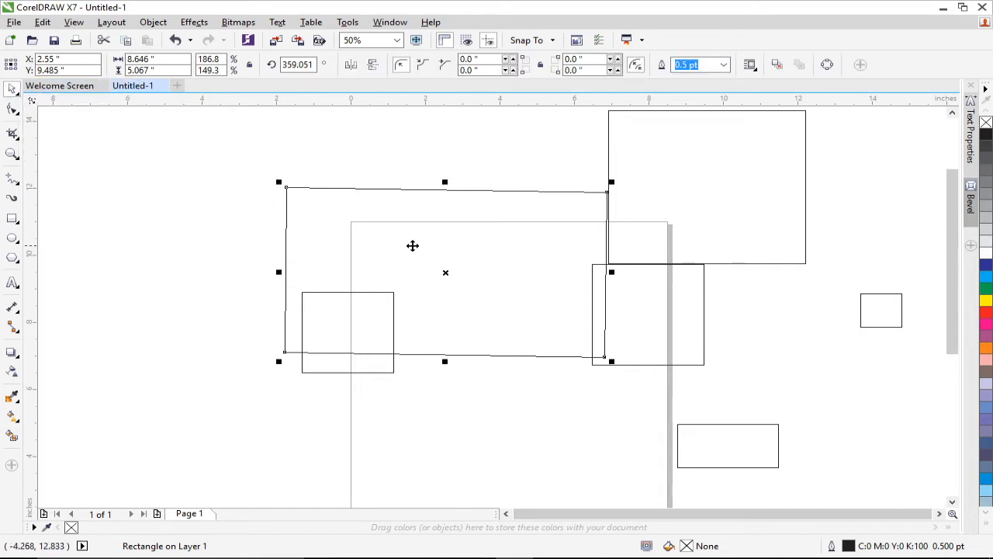
{"action": "left_click_drag", "start_coordinate": [412, 245], "coordinate": [461, 191]}
{"action": "left_click", "coordinate": [252, 206]}
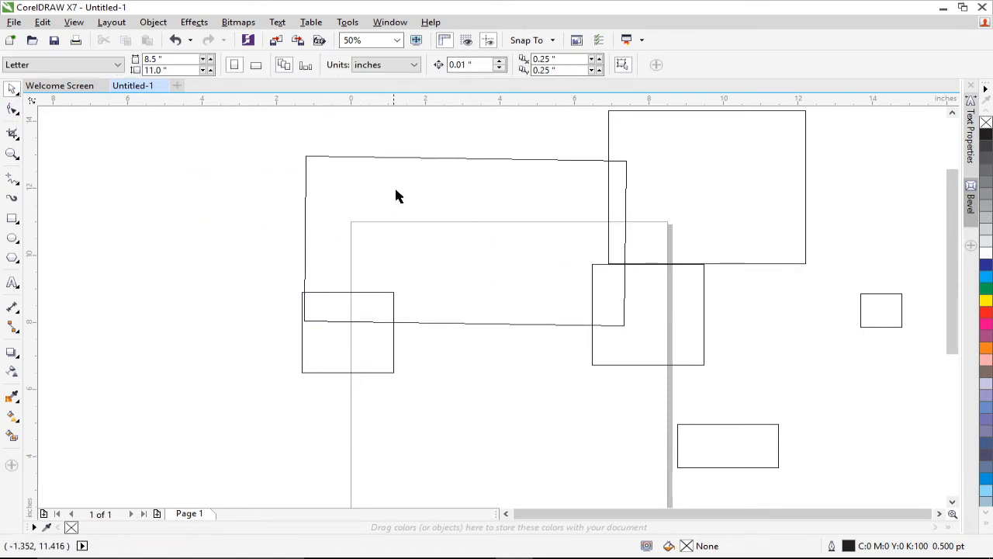
{"action": "left_click", "coordinate": [487, 224]}
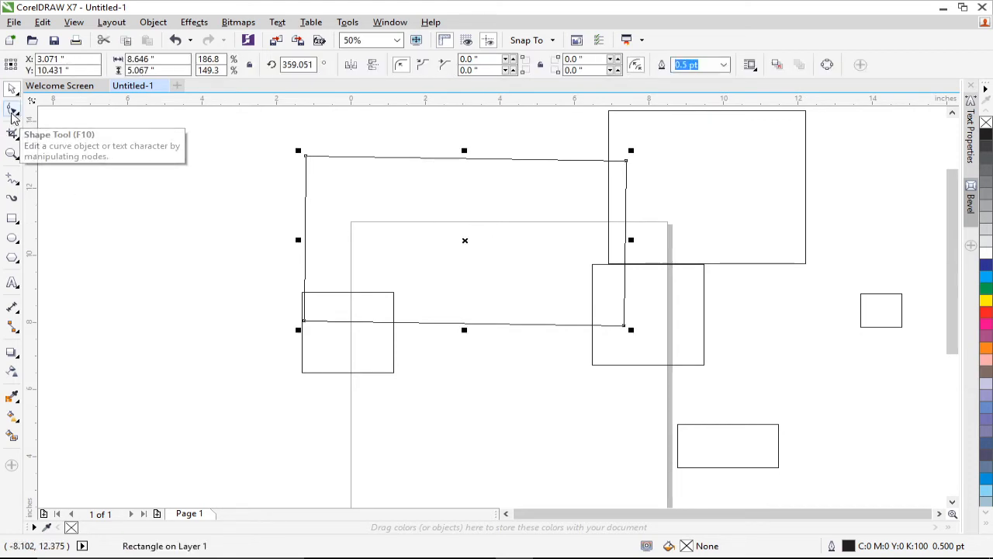
Step: Round all four corners of the tilted rectangle to a radius of about 1.3 inches with the Shape tool
{"action": "left_click", "coordinate": [12, 114]}
{"action": "left_click_drag", "start_coordinate": [307, 157], "coordinate": [279, 160]}
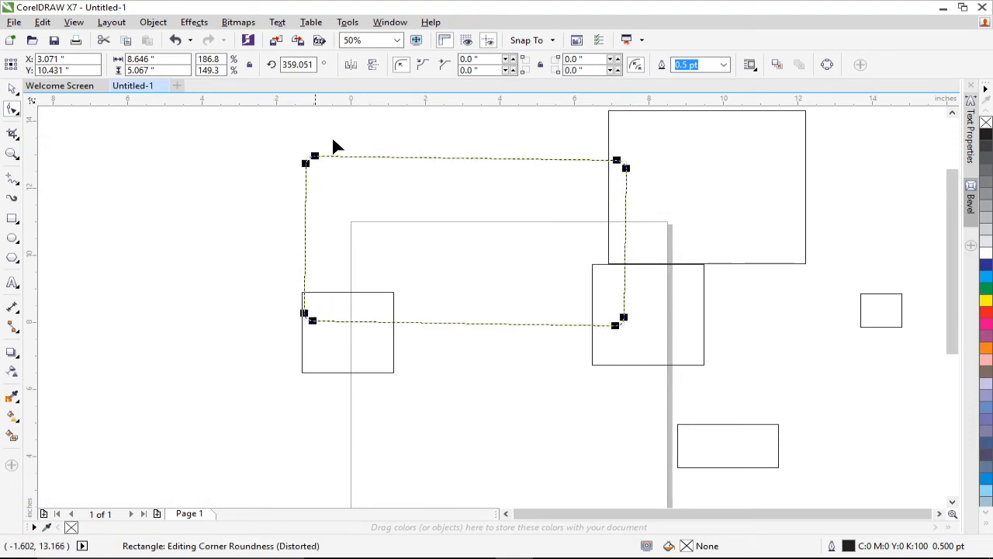
{"action": "left_click_drag", "start_coordinate": [333, 140], "coordinate": [322, 163]}
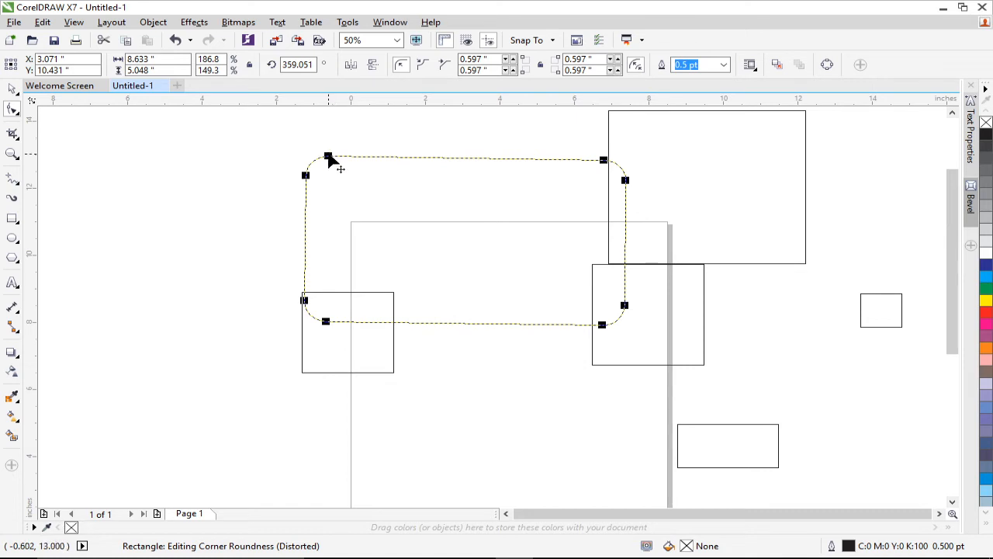
{"action": "left_click_drag", "start_coordinate": [333, 160], "coordinate": [418, 178]}
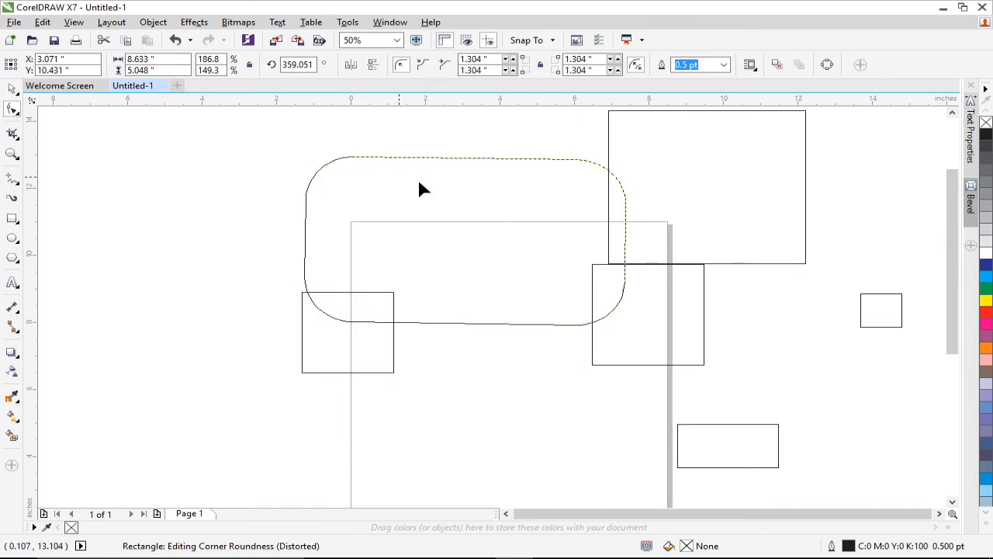
{"action": "right_click", "coordinate": [468, 159]}
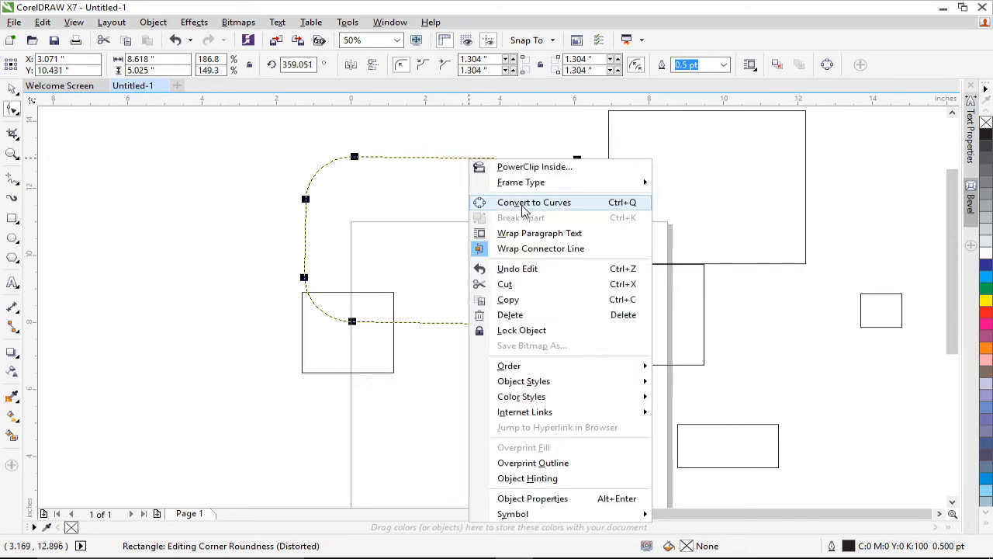
{"action": "left_click", "coordinate": [407, 174]}
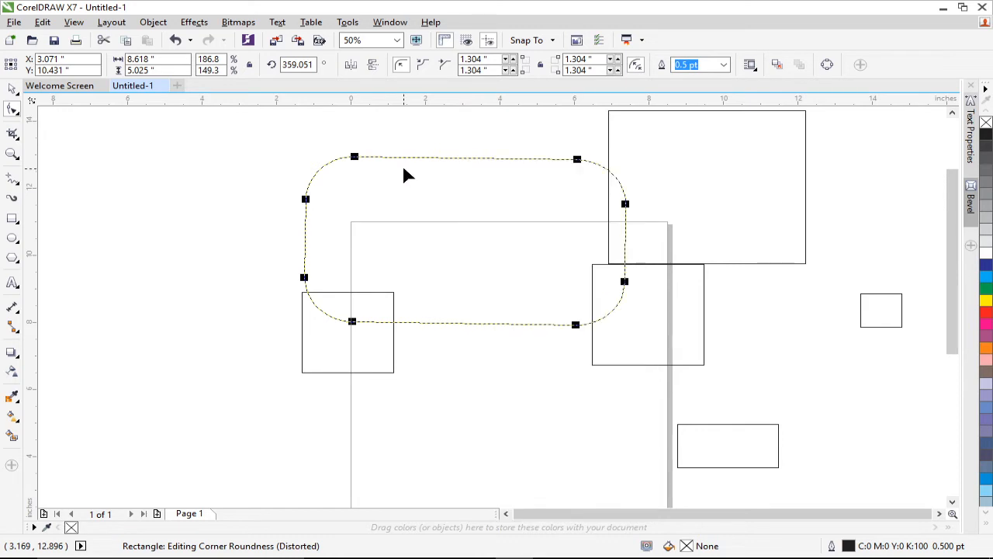
Step: Convert the rounded rectangle to curves and add a node in the middle of its top edge
{"action": "right_click", "coordinate": [462, 166]}
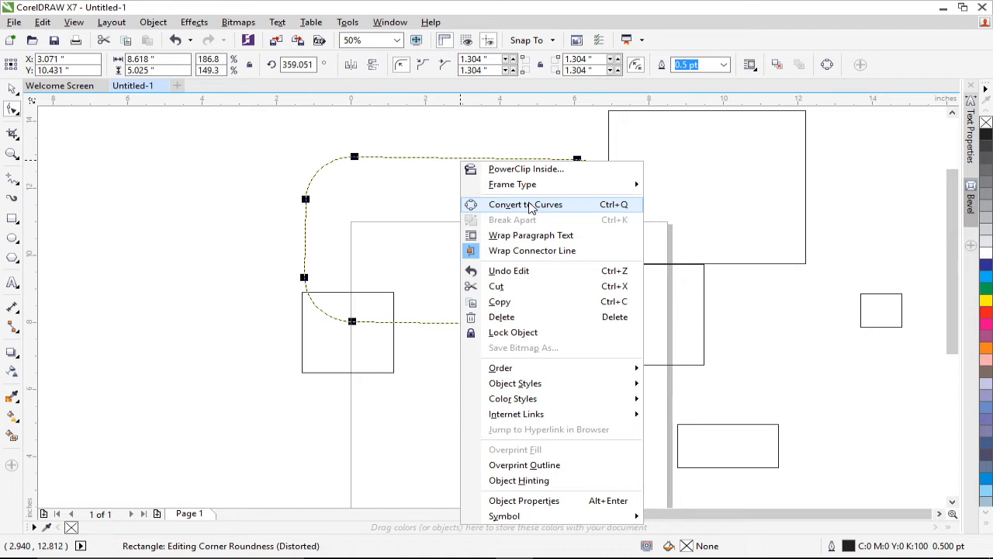
{"action": "left_click", "coordinate": [529, 204]}
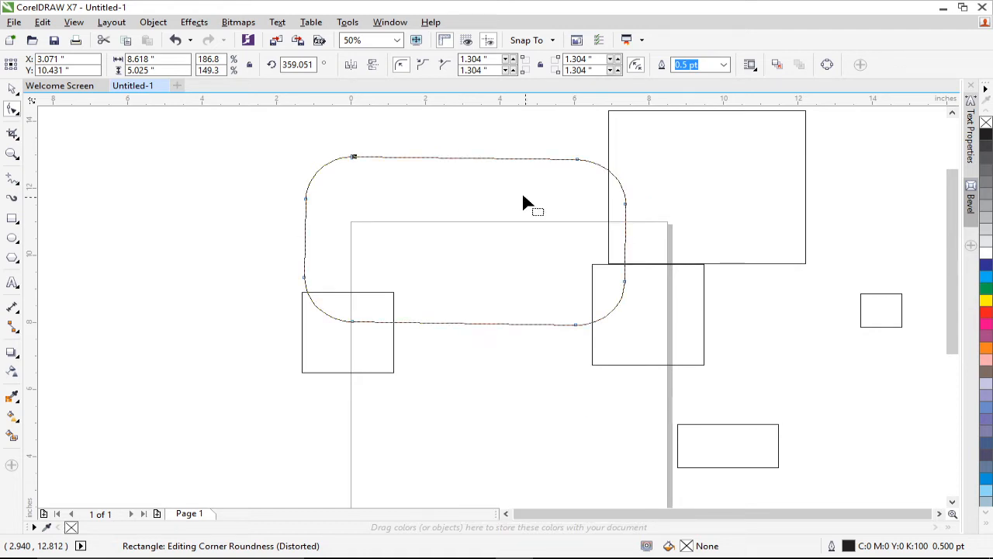
{"action": "left_click", "coordinate": [463, 159]}
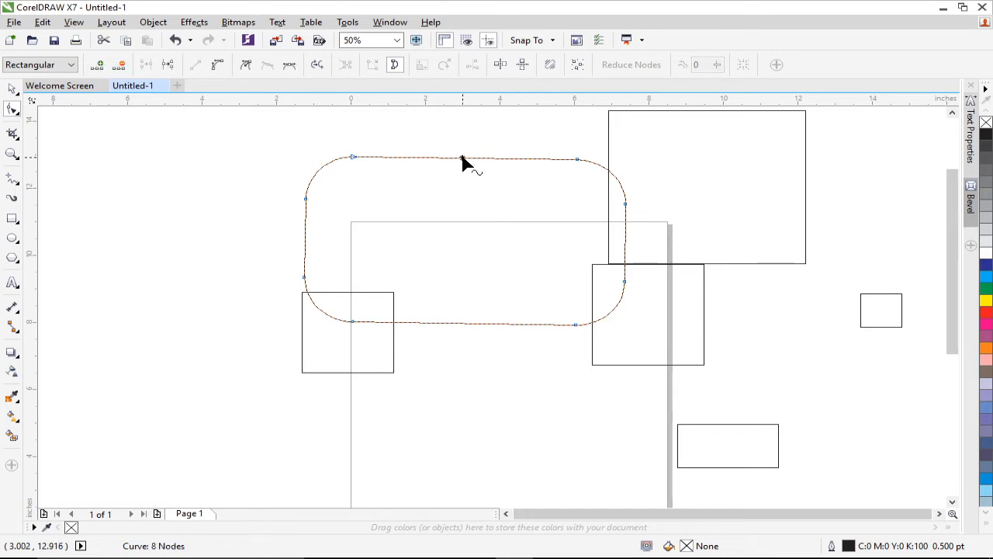
{"action": "left_click", "coordinate": [98, 67]}
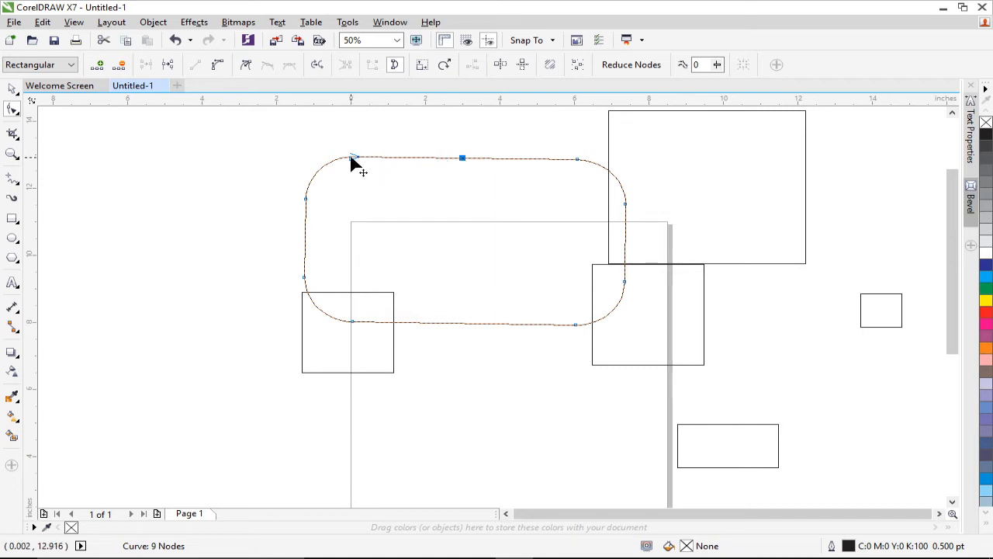
Step: Reshape the converted curve into an irregular, self-crossing spiky figure by moving its corner nodes inward, and return to the Pick tool
{"action": "left_click_drag", "start_coordinate": [351, 156], "coordinate": [399, 184]}
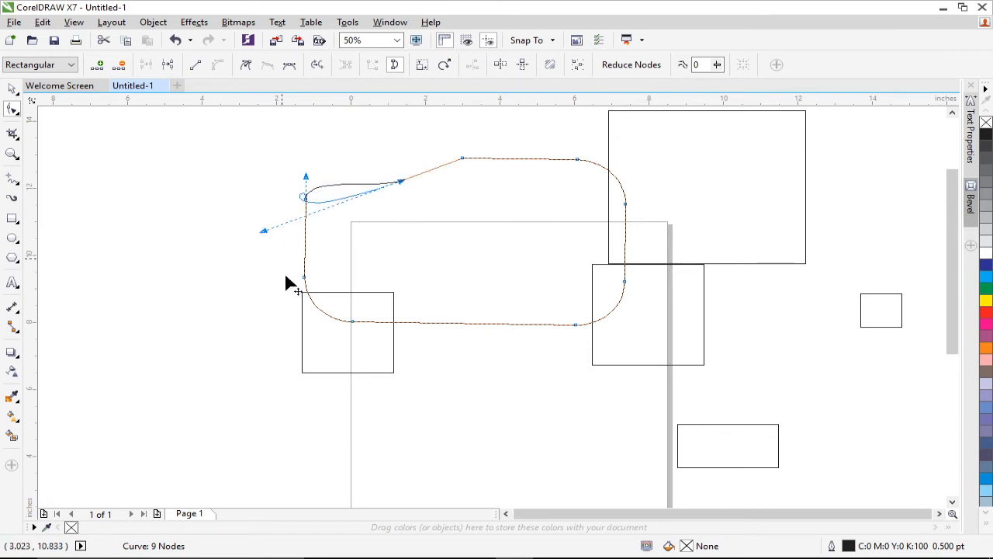
{"action": "left_click_drag", "start_coordinate": [285, 276], "coordinate": [497, 134]}
{"action": "left_click_drag", "start_coordinate": [341, 260], "coordinate": [397, 264]}
{"action": "left_click_drag", "start_coordinate": [494, 227], "coordinate": [512, 277]}
{"action": "left_click_drag", "start_coordinate": [577, 161], "coordinate": [460, 213]}
{"action": "left_click_drag", "start_coordinate": [471, 291], "coordinate": [407, 263]}
{"action": "left_click_drag", "start_coordinate": [346, 210], "coordinate": [441, 241]}
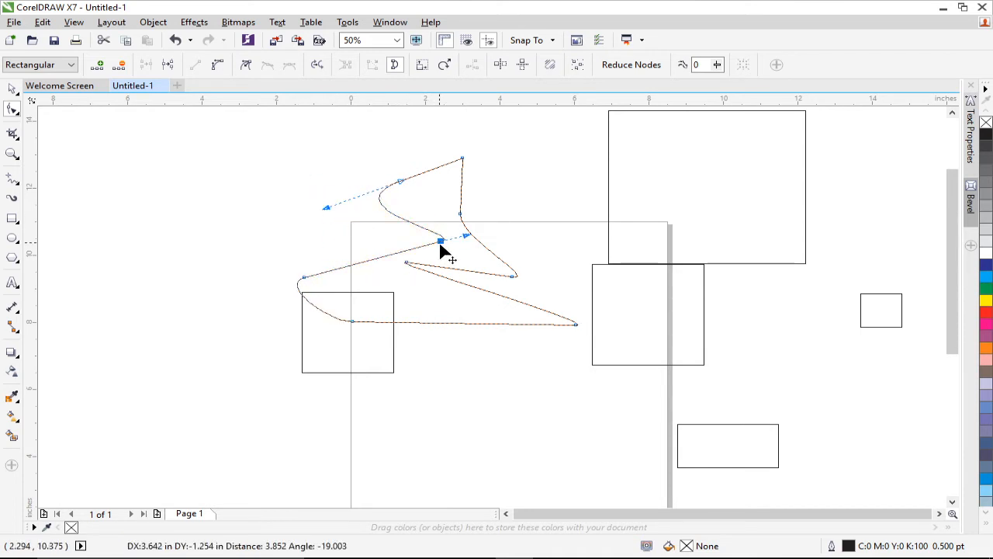
{"action": "left_click_drag", "start_coordinate": [352, 320], "coordinate": [432, 213]}
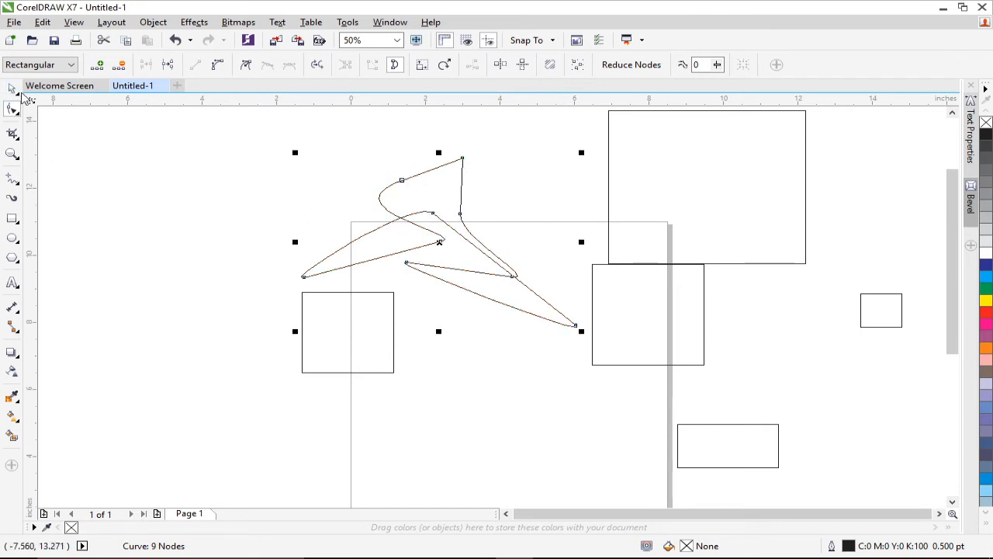
{"action": "left_click", "coordinate": [12, 88]}
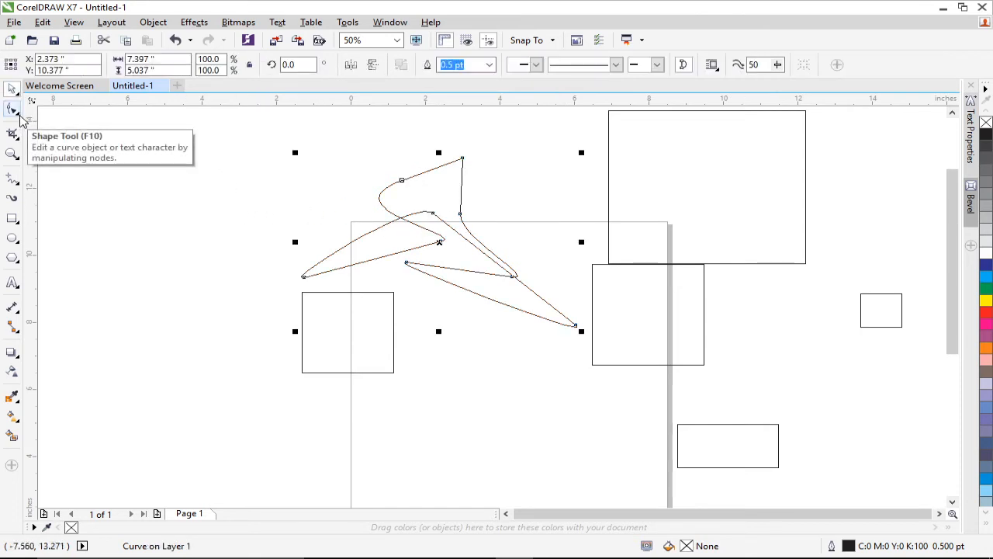
Step: Select the small square below the spiky curve and round its two upper corners with the Smooth tool
{"action": "left_click", "coordinate": [19, 113]}
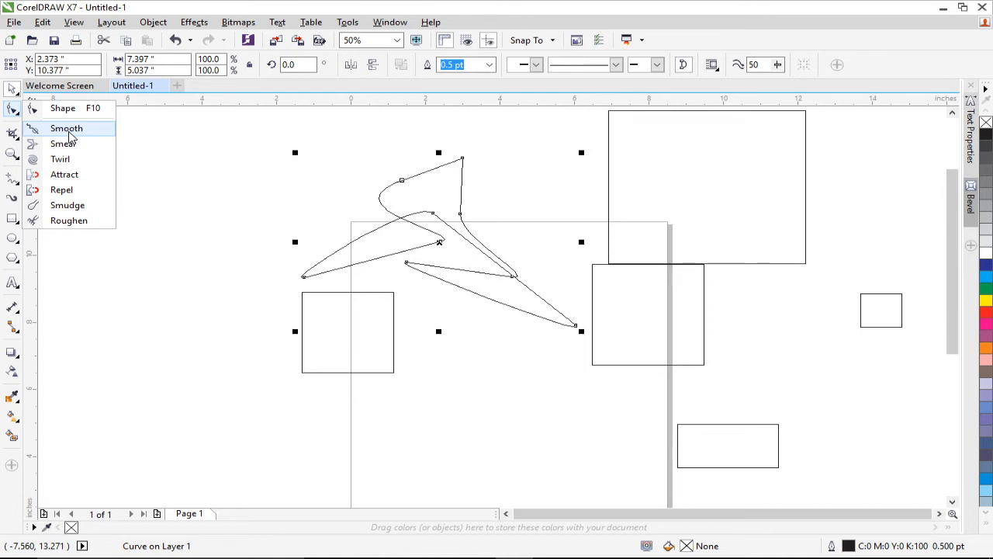
{"action": "left_click", "coordinate": [69, 130]}
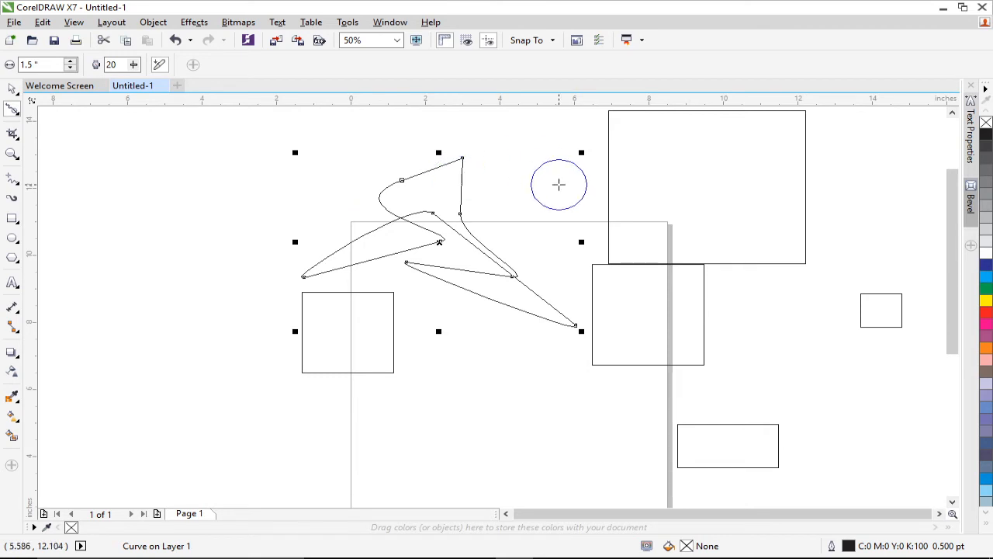
{"action": "left_click", "coordinate": [13, 90]}
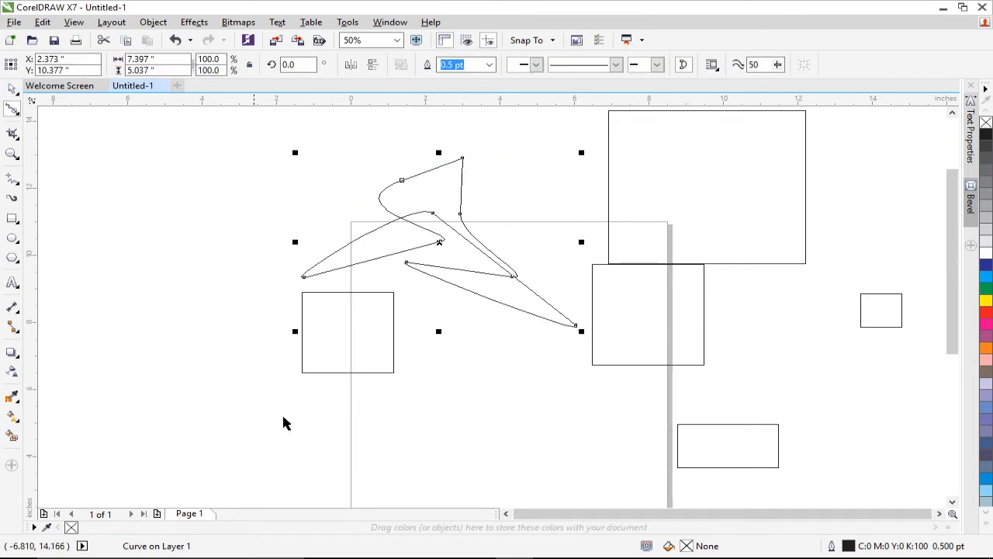
{"action": "left_click", "coordinate": [354, 371]}
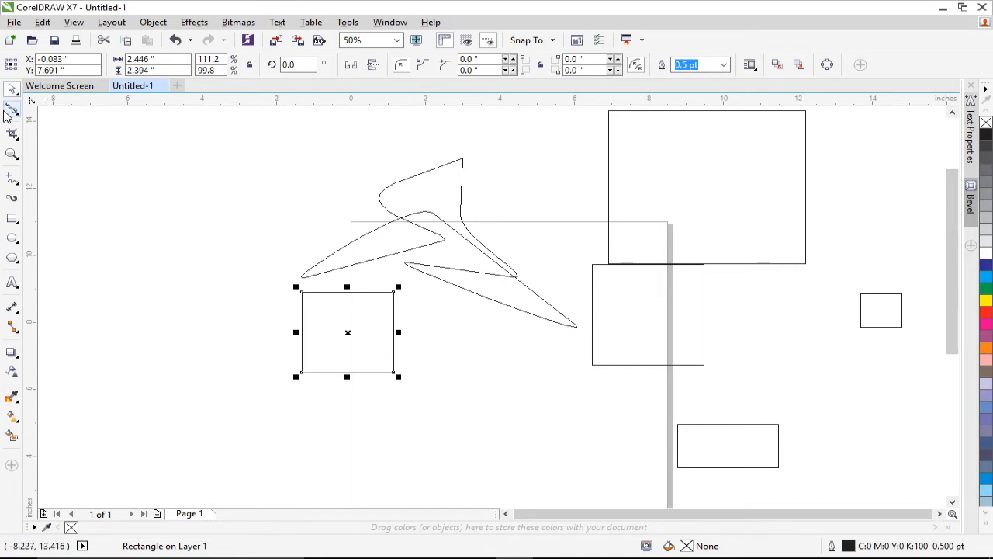
{"action": "left_click", "coordinate": [12, 113]}
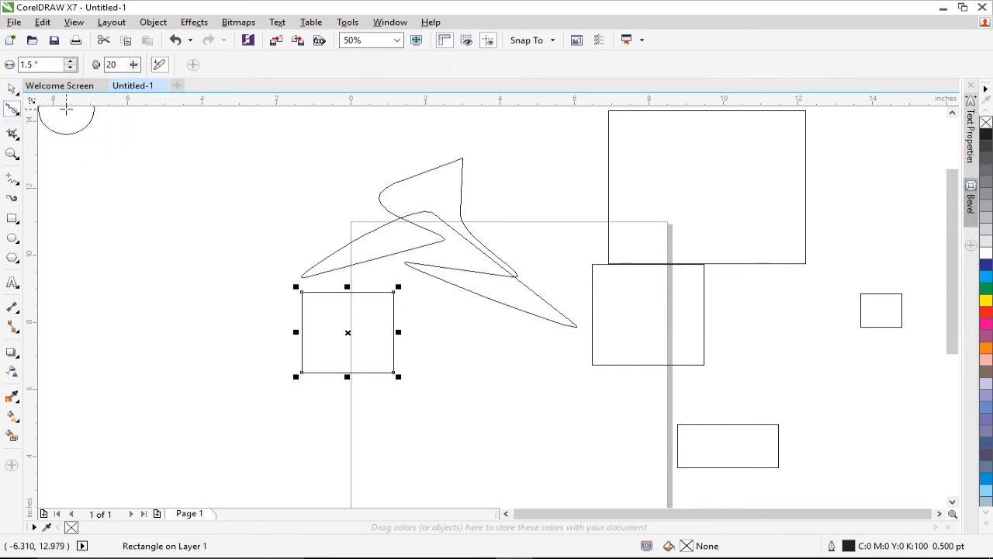
{"action": "scroll", "coordinate": [346, 332], "scroll_direction": "up", "scroll_amount": 3}
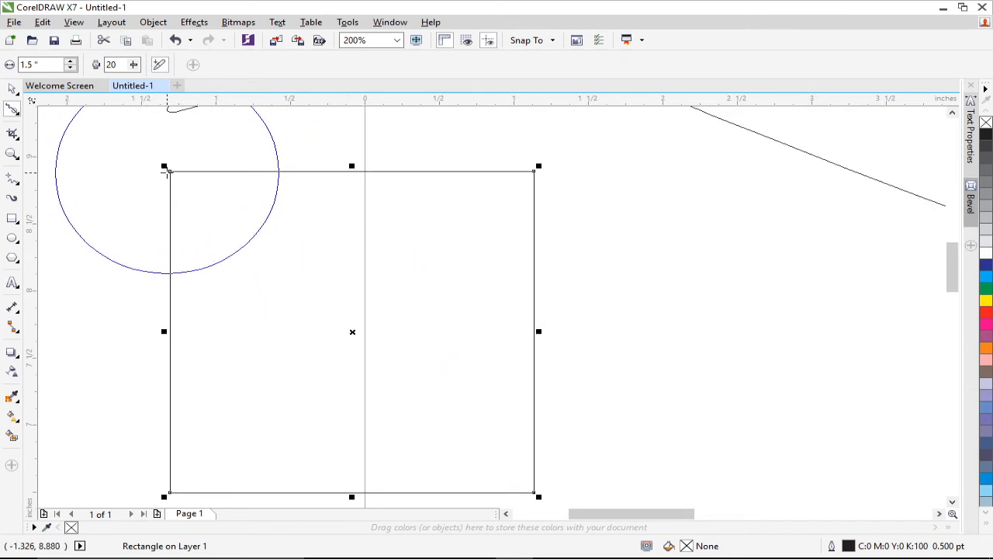
{"action": "left_click_drag", "start_coordinate": [170, 169], "coordinate": [169, 227]}
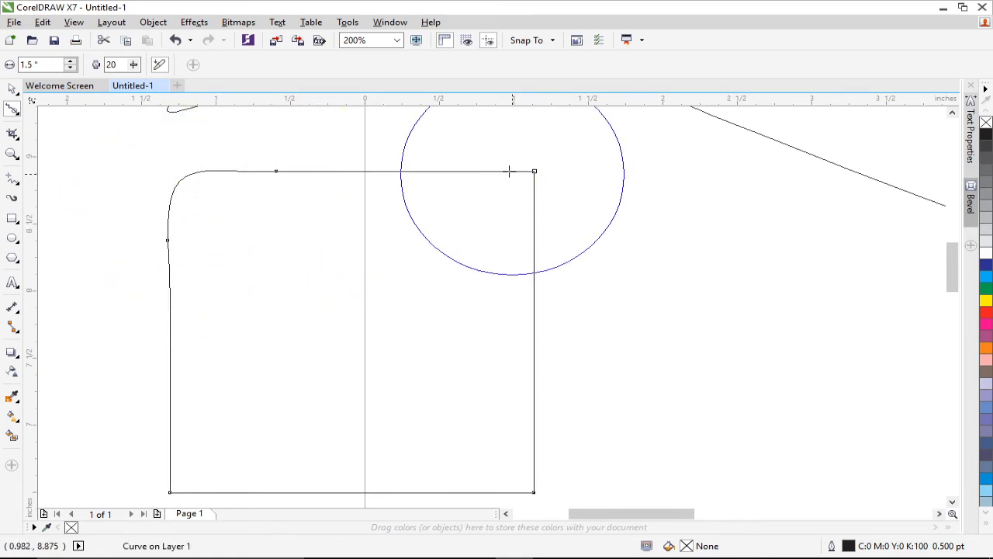
{"action": "mouse_move", "coordinate": [535, 171]}
{"action": "left_mouse_down"}
{"action": "mouse_move", "coordinate": [504, 188]}
{"action": "mouse_move", "coordinate": [517, 183]}
{"action": "left_mouse_up"}
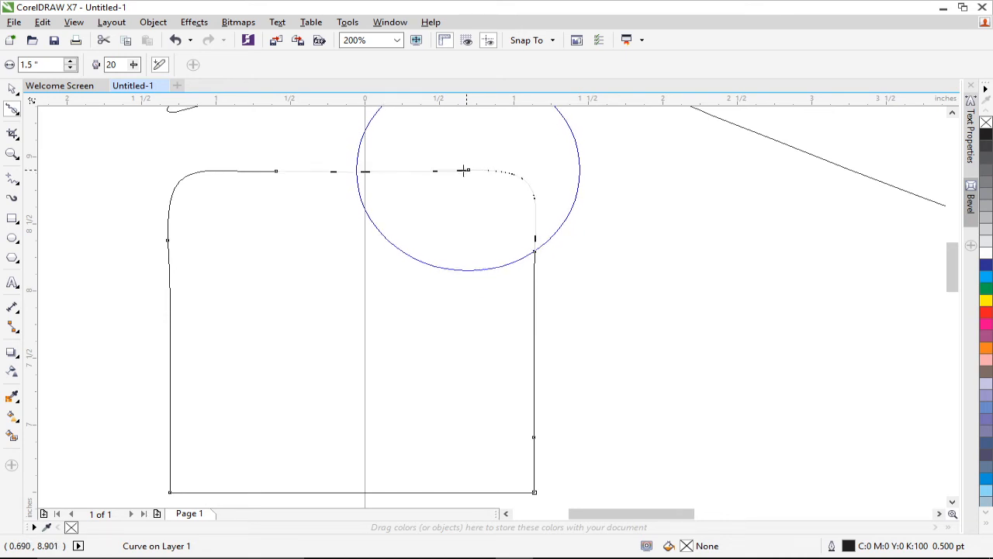
{"action": "mouse_move", "coordinate": [463, 170]}
{"action": "left_mouse_down"}
{"action": "mouse_move", "coordinate": [399, 192]}
{"action": "mouse_move", "coordinate": [488, 205]}
{"action": "left_mouse_up"}
Step: Round the two lower corners of the small square with the Smooth tool
{"action": "scroll", "coordinate": [539, 200], "scroll_direction": "down", "scroll_amount": 4}
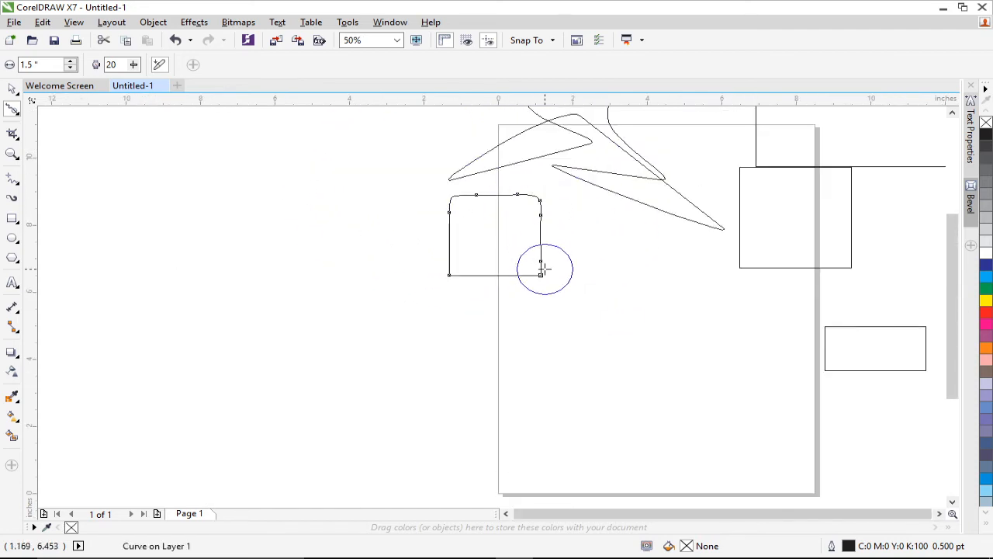
{"action": "scroll", "coordinate": [545, 269], "scroll_direction": "up", "scroll_amount": 4}
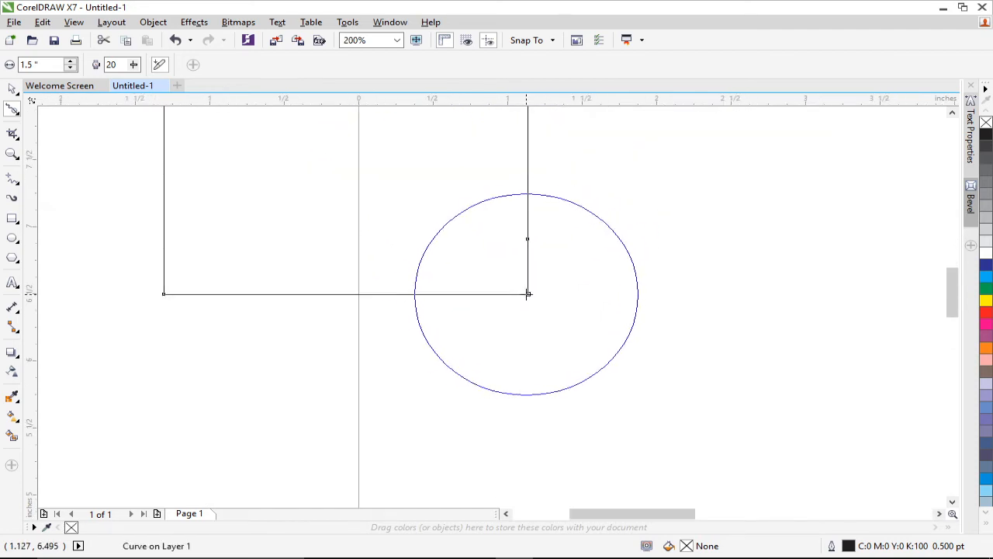
{"action": "mouse_move", "coordinate": [528, 293]}
{"action": "left_mouse_down"}
{"action": "mouse_move", "coordinate": [524, 259]}
{"action": "mouse_move", "coordinate": [504, 292]}
{"action": "mouse_move", "coordinate": [447, 294]}
{"action": "mouse_move", "coordinate": [502, 285]}
{"action": "mouse_move", "coordinate": [530, 251]}
{"action": "mouse_move", "coordinate": [490, 292]}
{"action": "mouse_move", "coordinate": [465, 291]}
{"action": "left_mouse_up"}
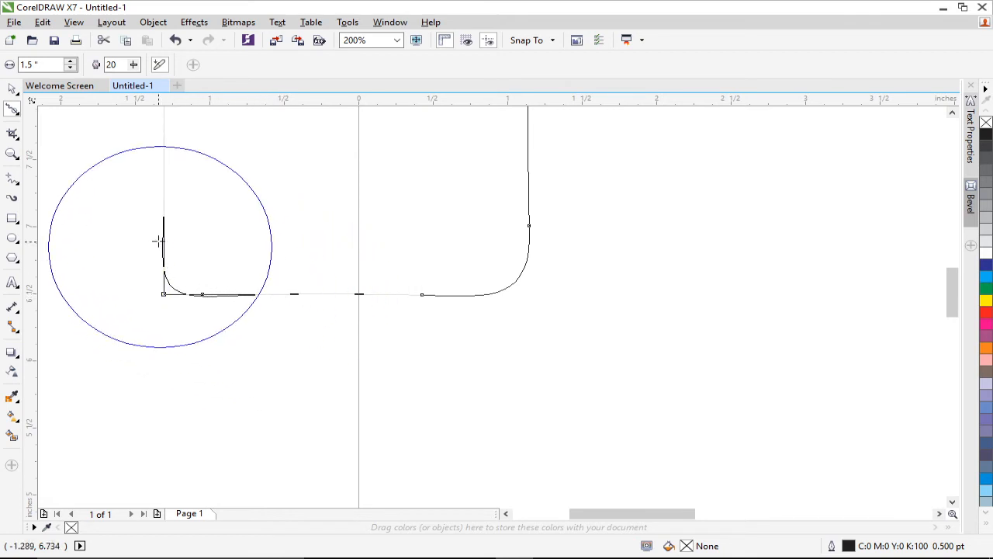
{"action": "scroll", "coordinate": [320, 180], "scroll_direction": "down", "scroll_amount": 1}
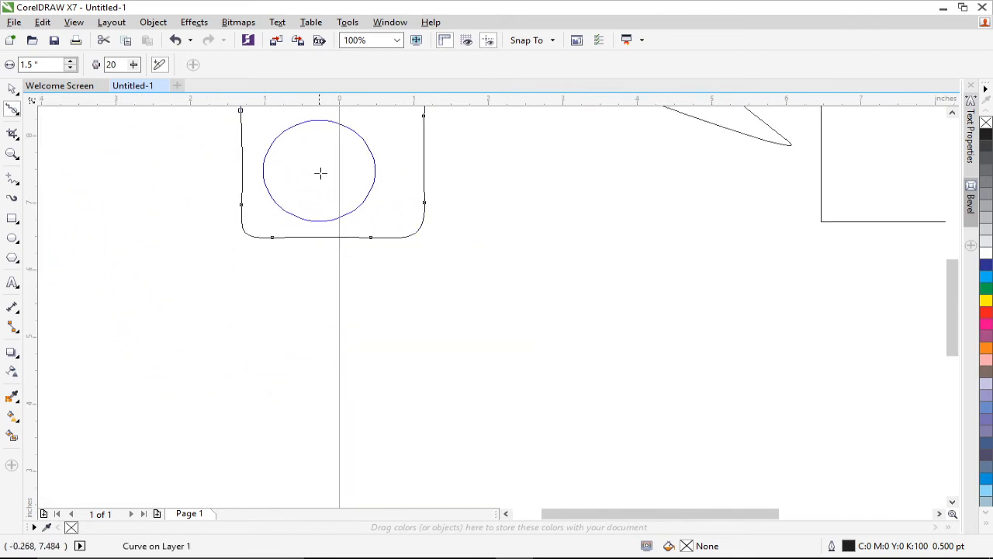
{"action": "scroll", "coordinate": [334, 197], "scroll_direction": "up", "scroll_amount": 4}
{"action": "scroll", "coordinate": [336, 193], "scroll_direction": "up", "scroll_amount": 3}
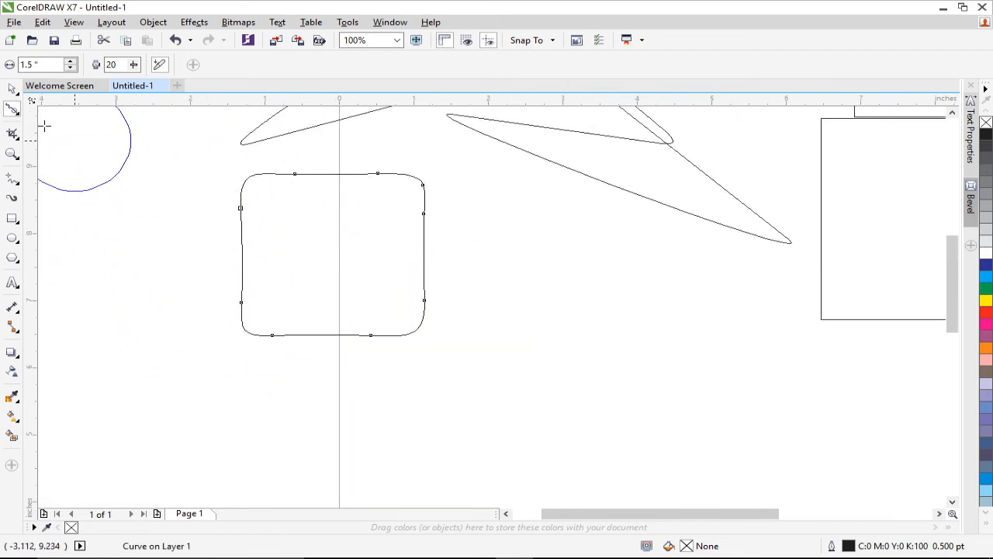
Step: Use the Smear tool with smooth smear to pull two notches into the small square's top edge and push its upper sides inward
{"action": "left_click", "coordinate": [19, 114]}
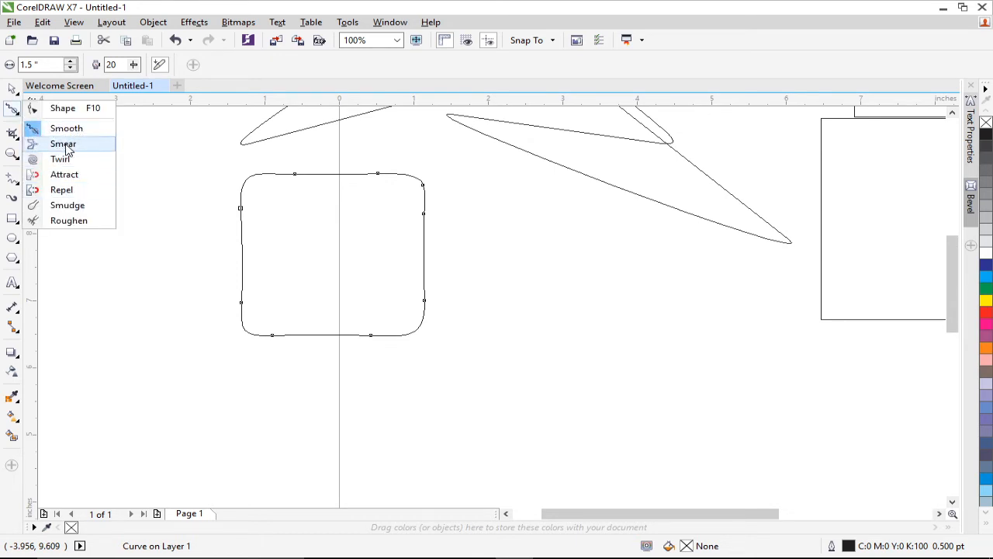
{"action": "left_click", "coordinate": [63, 144]}
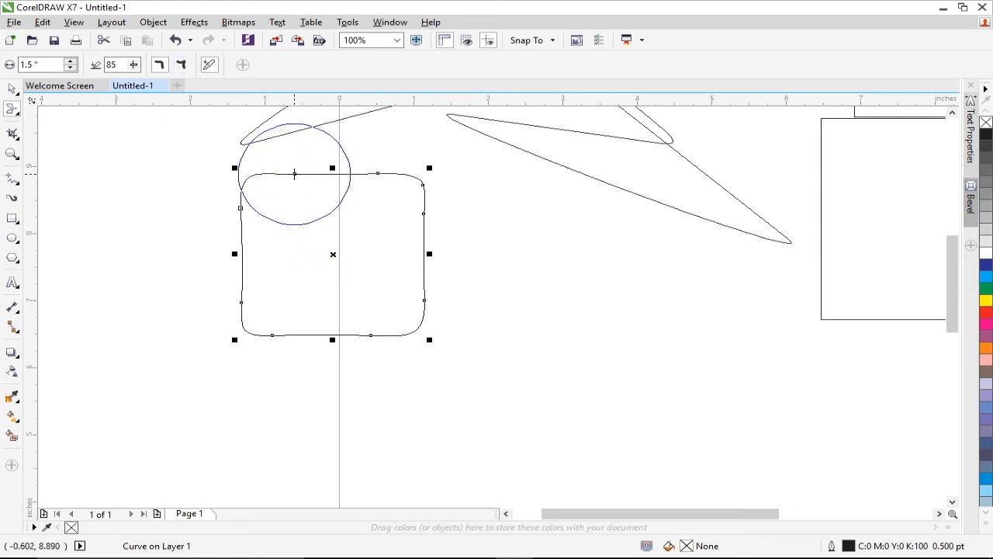
{"action": "mouse_move", "coordinate": [294, 173]}
{"action": "left_mouse_down"}
{"action": "mouse_move", "coordinate": [326, 221]}
{"action": "mouse_move", "coordinate": [317, 267]}
{"action": "left_mouse_up"}
{"action": "left_click_drag", "start_coordinate": [377, 173], "coordinate": [366, 261]}
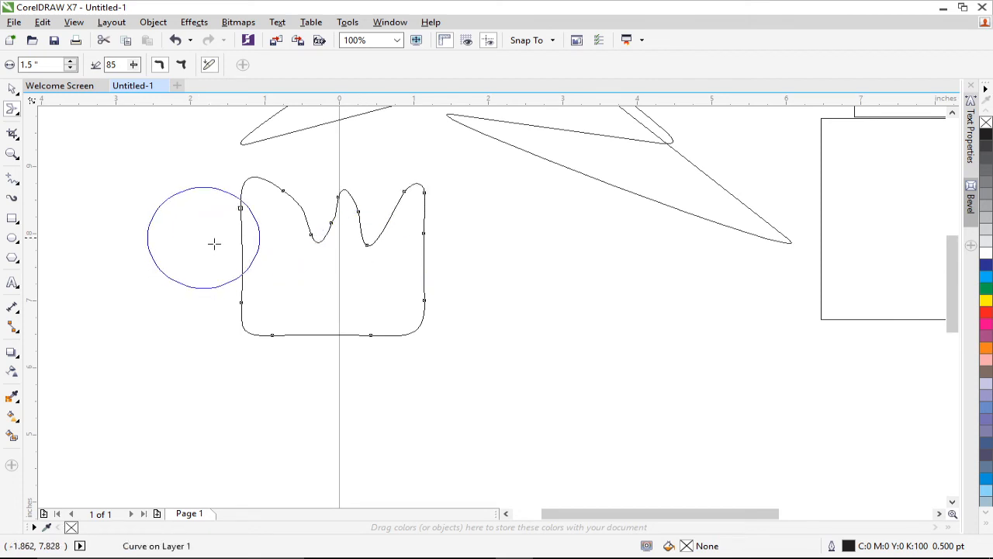
{"action": "left_click_drag", "start_coordinate": [241, 207], "coordinate": [268, 234]}
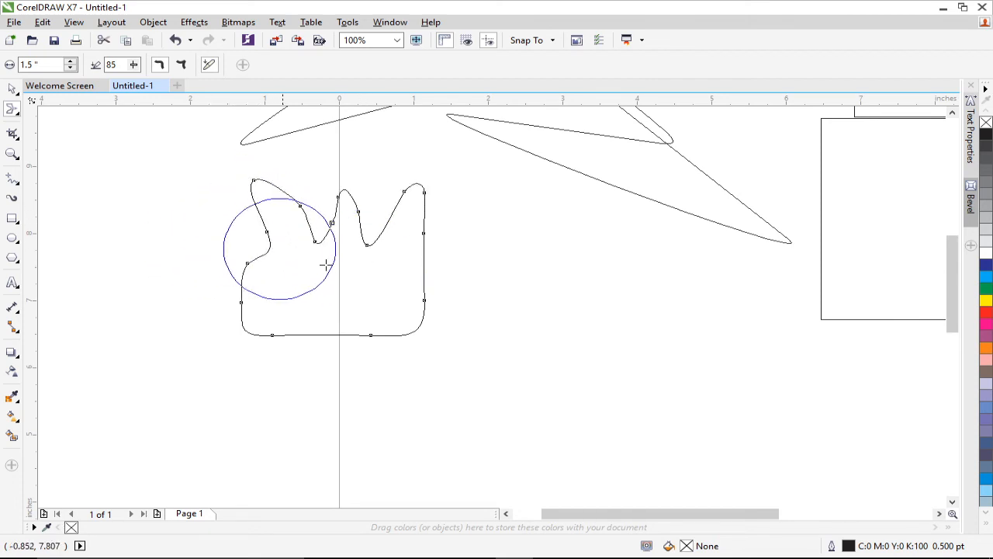
{"action": "mouse_move", "coordinate": [424, 233]}
{"action": "left_mouse_down"}
{"action": "mouse_move", "coordinate": [352, 262]}
{"action": "mouse_move", "coordinate": [330, 213]}
{"action": "left_mouse_up"}
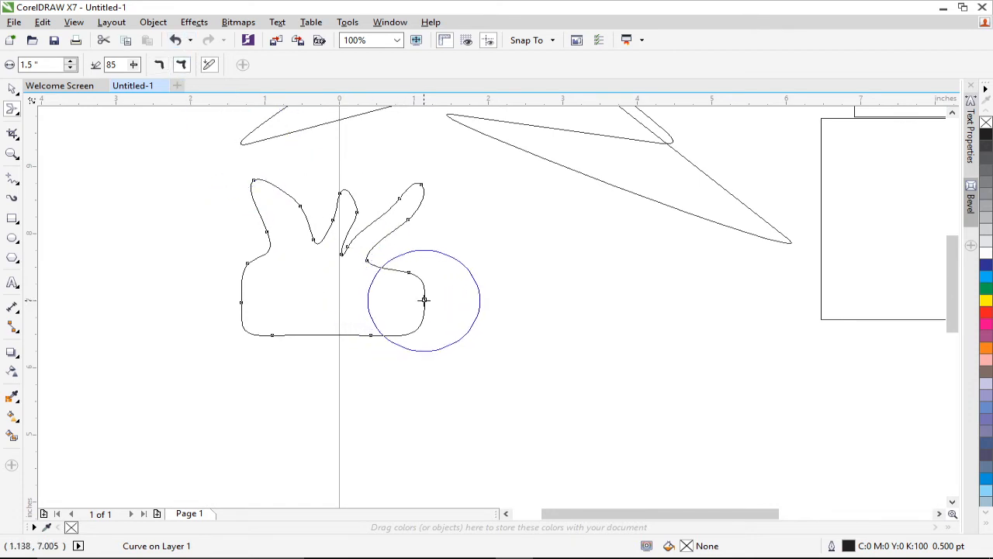
Step: Push pointed dents into the lower right and lower left sides of the smeared shape with pointy smear
{"action": "mouse_move", "coordinate": [424, 299]}
{"action": "left_mouse_down"}
{"action": "mouse_move", "coordinate": [413, 292]}
{"action": "mouse_move", "coordinate": [372, 305]}
{"action": "mouse_move", "coordinate": [331, 295]}
{"action": "left_mouse_up"}
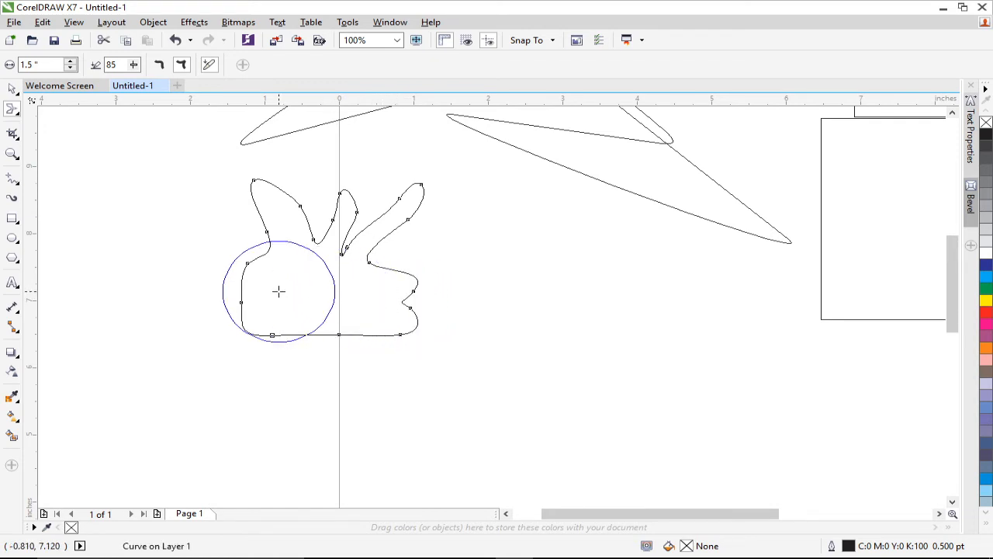
{"action": "left_click_drag", "start_coordinate": [242, 301], "coordinate": [304, 295]}
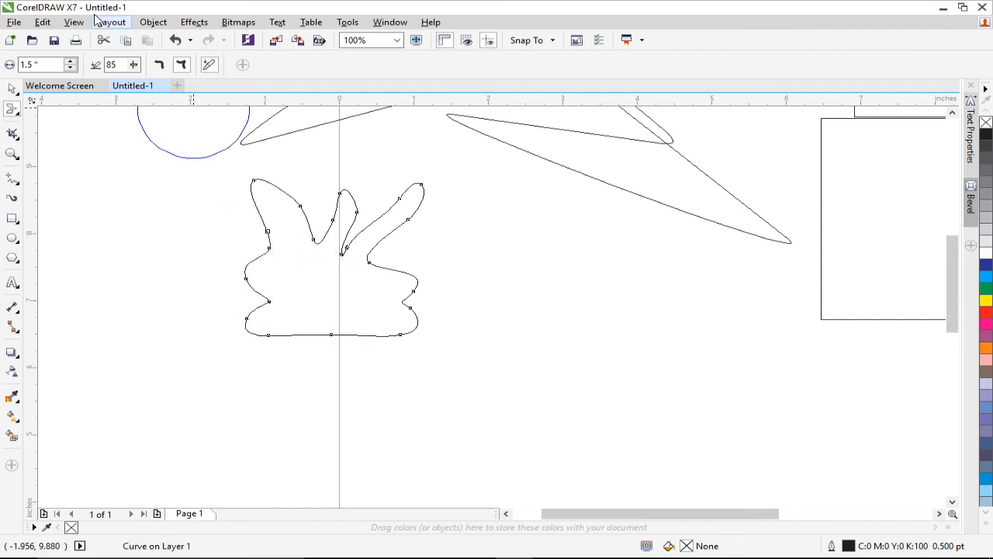
Step: Switch back to smooth smear, push the shape's bottom edge upward, and smear its middle out to the left
{"action": "left_click", "coordinate": [160, 69]}
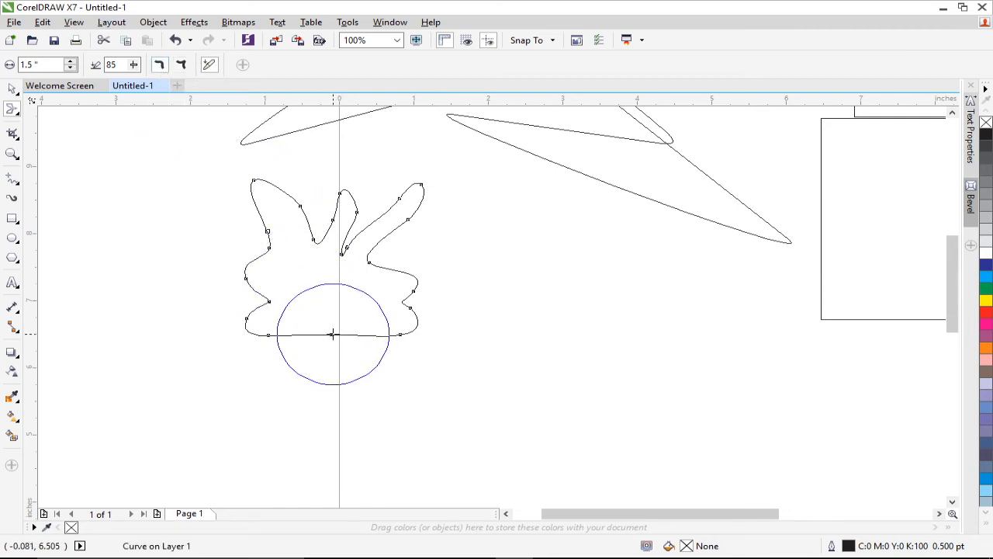
{"action": "mouse_move", "coordinate": [332, 333]}
{"action": "left_mouse_down"}
{"action": "mouse_move", "coordinate": [322, 251]}
{"action": "mouse_move", "coordinate": [333, 246]}
{"action": "mouse_move", "coordinate": [308, 256]}
{"action": "mouse_move", "coordinate": [333, 276]}
{"action": "mouse_move", "coordinate": [326, 259]}
{"action": "left_mouse_up"}
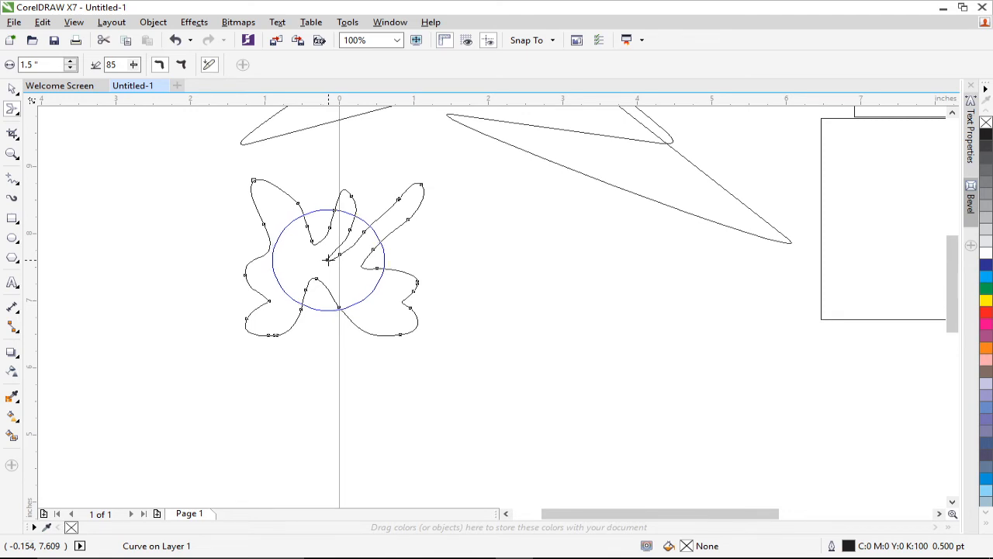
{"action": "left_click_drag", "start_coordinate": [326, 258], "coordinate": [161, 284]}
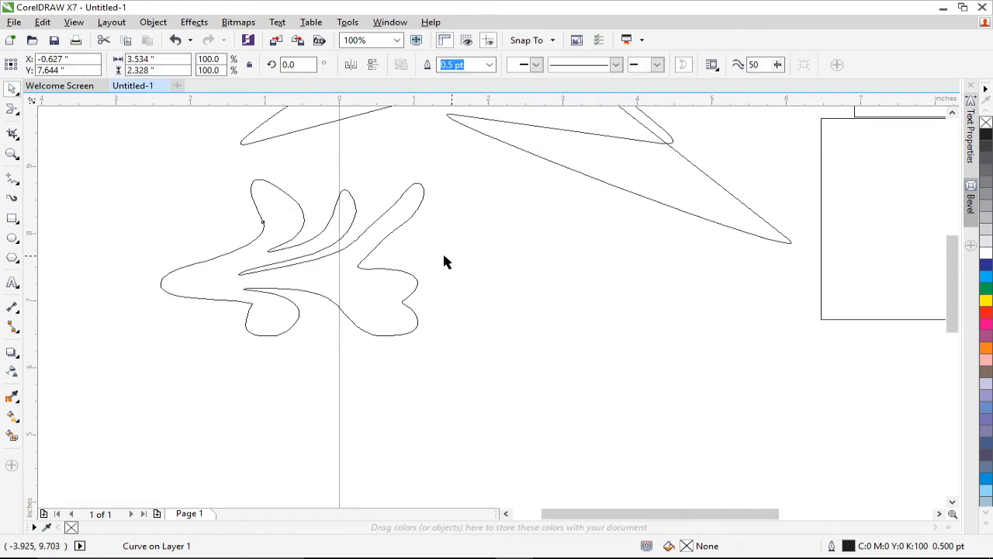
Step: Move the smeared shape about 2.7 inches right and 0.4 inch down with the Pick tool, and deselect it
{"action": "left_click_drag", "start_coordinate": [378, 268], "coordinate": [579, 295]}
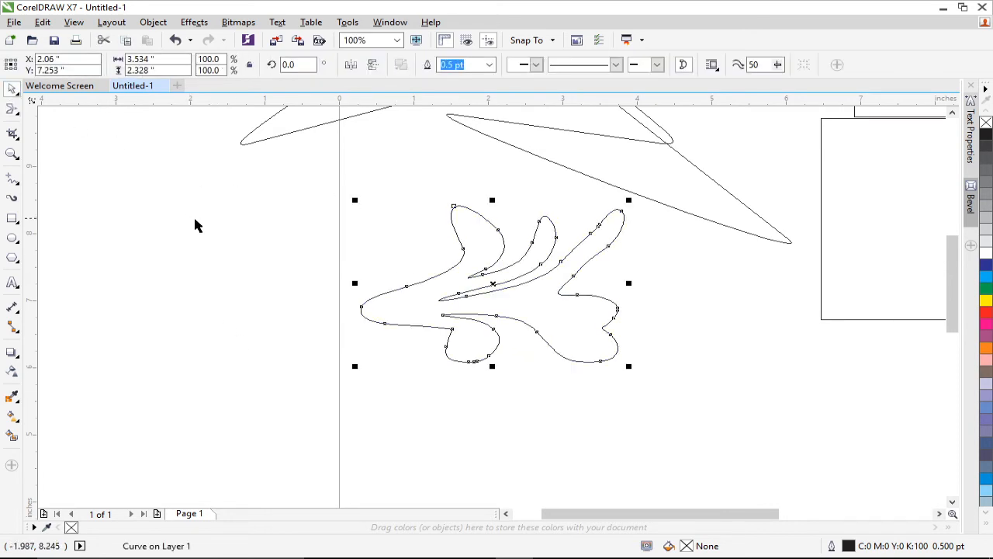
{"action": "left_click", "coordinate": [93, 140]}
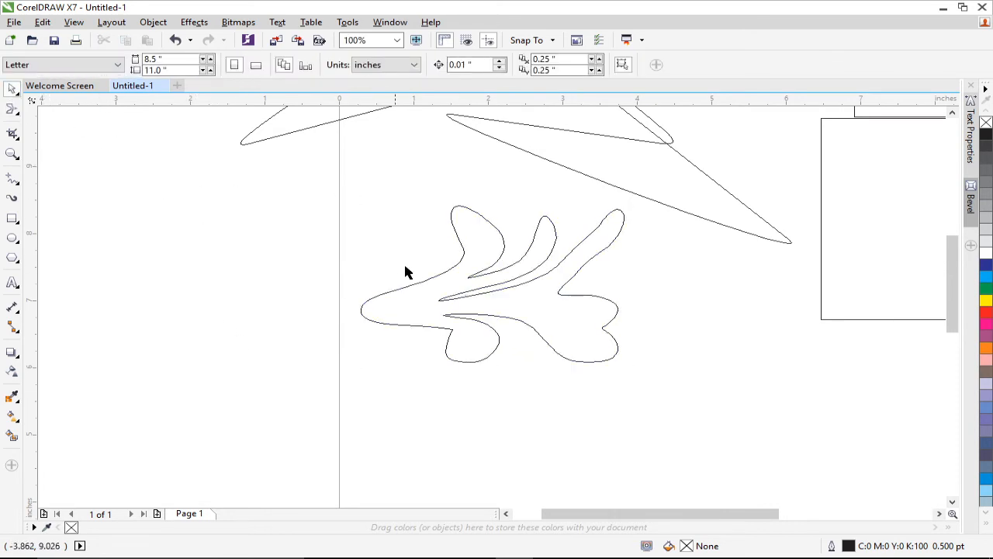
{"action": "scroll", "coordinate": [417, 247], "scroll_direction": "down", "scroll_amount": 2}
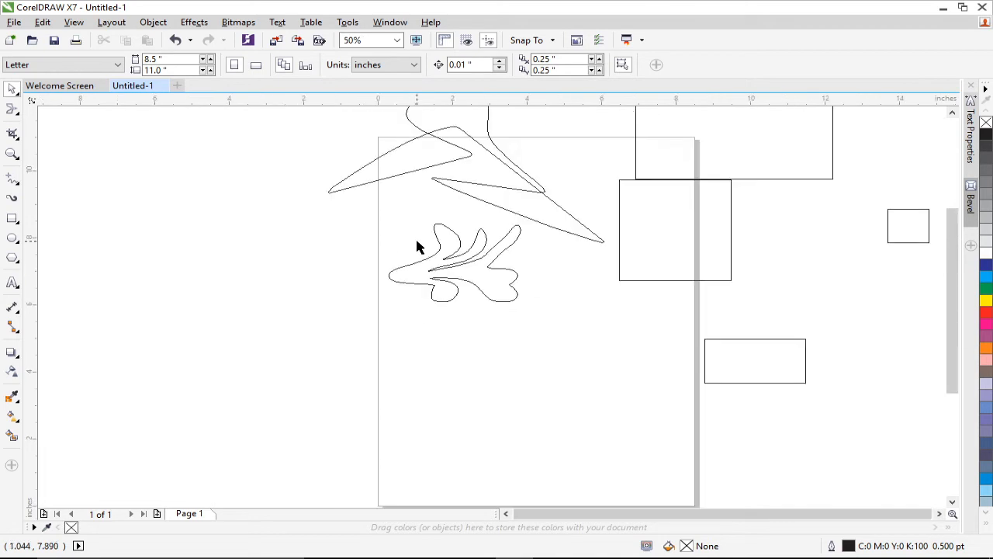
{"action": "scroll", "coordinate": [417, 247], "scroll_direction": "up", "scroll_amount": 3}
{"action": "scroll", "coordinate": [424, 244], "scroll_direction": "right", "scroll_amount": 4}
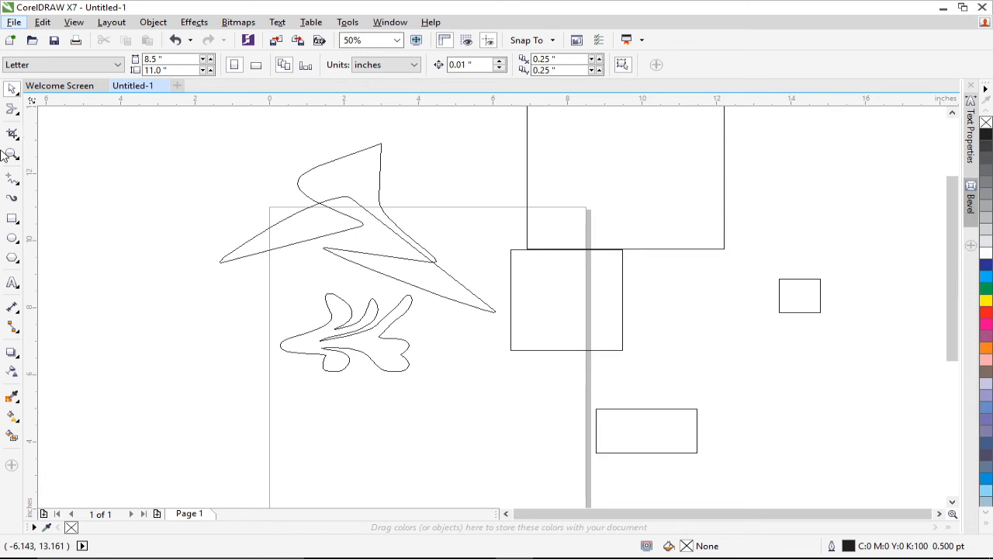
Step: Use the Twirl tool to twist the upper-left, upper-right and lower-right corners of the square crossing the page's right edge
{"action": "left_click", "coordinate": [19, 114]}
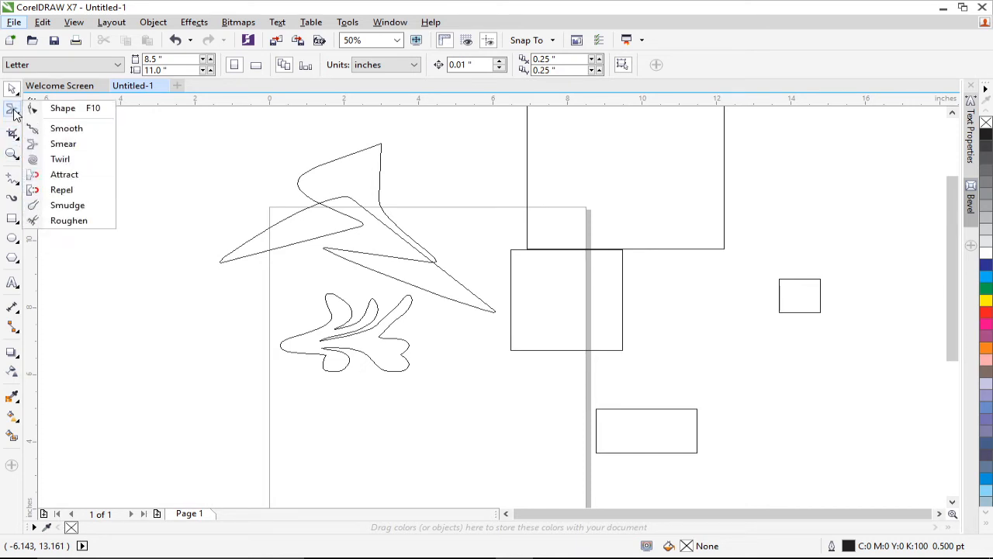
{"action": "left_click", "coordinate": [60, 159]}
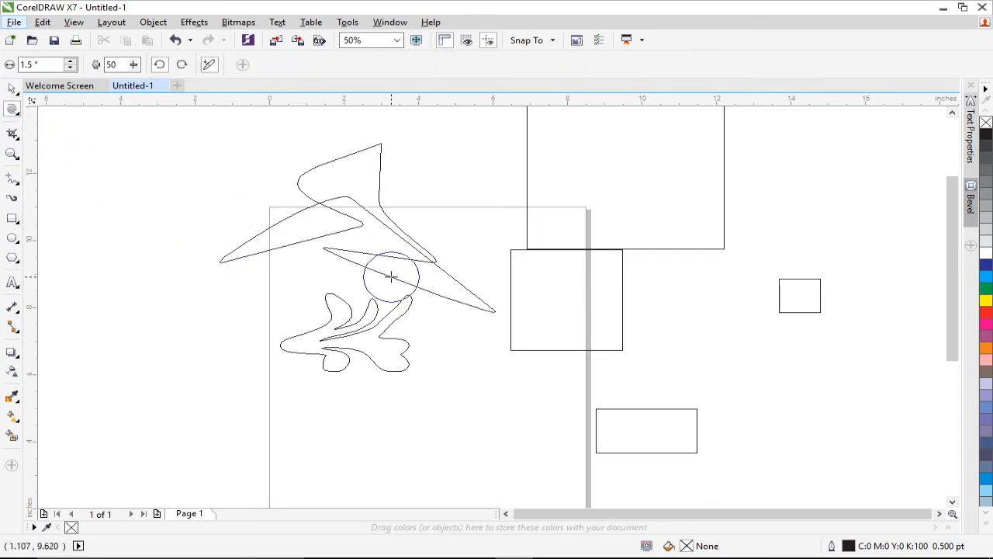
{"action": "left_click", "coordinate": [510, 250]}
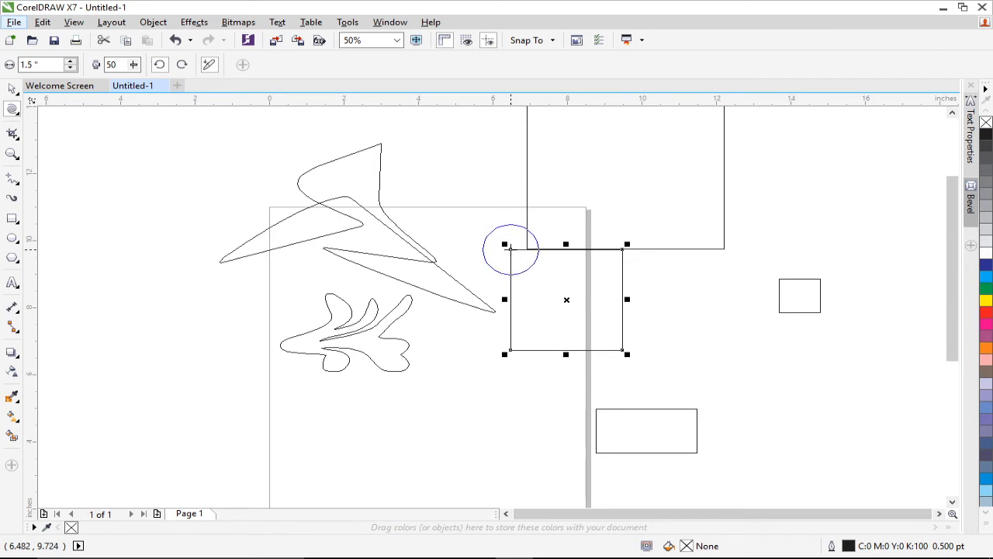
{"action": "left_click", "coordinate": [511, 249]}
{"action": "left_click_drag", "start_coordinate": [511, 249], "coordinate": [512, 249]}
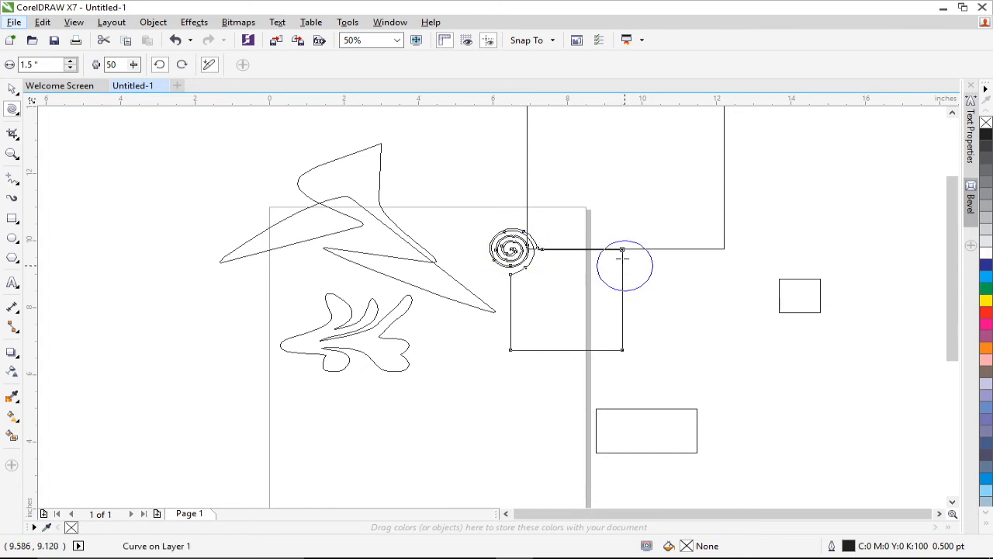
{"action": "mouse_move", "coordinate": [622, 249]}
{"action": "left_mouse_down"}
{"action": "mouse_move", "coordinate": [592, 294]}
{"action": "mouse_move", "coordinate": [542, 293]}
{"action": "mouse_move", "coordinate": [578, 319]}
{"action": "left_mouse_up"}
{"action": "mouse_move", "coordinate": [610, 348]}
{"action": "left_mouse_down"}
{"action": "mouse_move", "coordinate": [587, 322]}
{"action": "mouse_move", "coordinate": [594, 332]}
{"action": "left_mouse_up"}
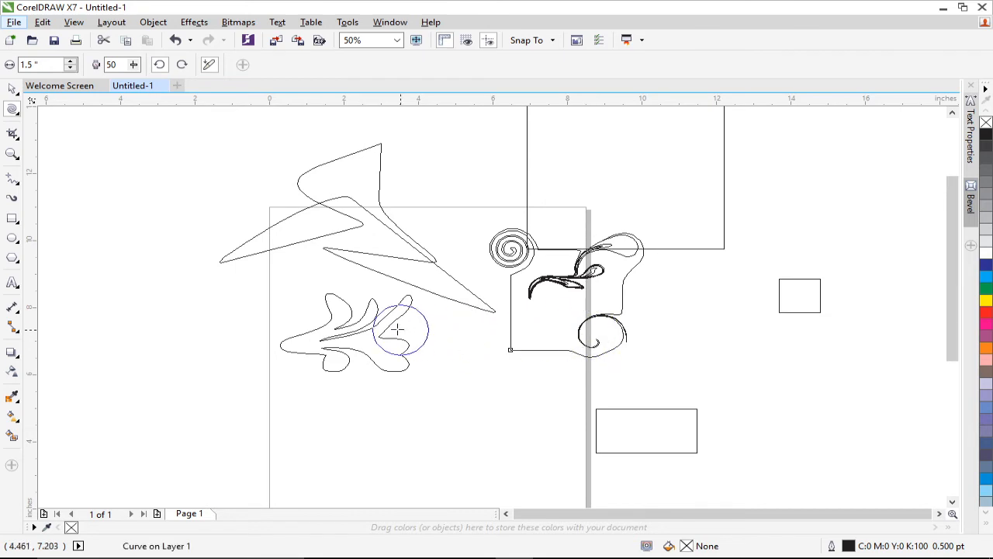
Step: Twirl spirals into the right, left and lower middle parts of the smeared shape on the page
{"action": "mouse_move", "coordinate": [375, 326]}
{"action": "left_mouse_down"}
{"action": "mouse_move", "coordinate": [388, 306]}
{"action": "mouse_move", "coordinate": [392, 321]}
{"action": "left_mouse_up"}
{"action": "left_click_drag", "start_coordinate": [324, 341], "coordinate": [320, 326]}
{"action": "left_click_drag", "start_coordinate": [372, 355], "coordinate": [371, 356]}
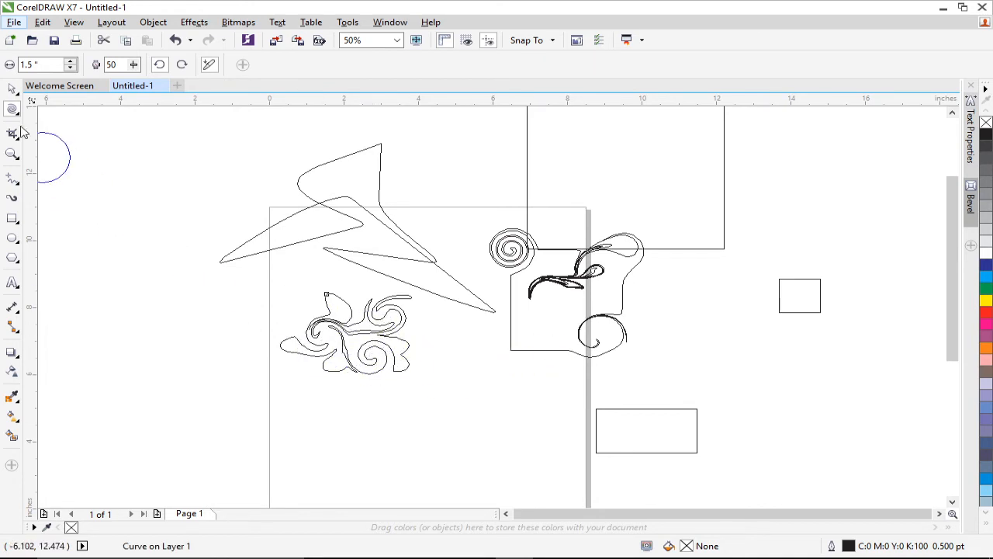
Step: Move the twirled leafy shape about 0.64 inch right and 0.28 inch up with the Pick tool, and deselect it
{"action": "left_click", "coordinate": [13, 92]}
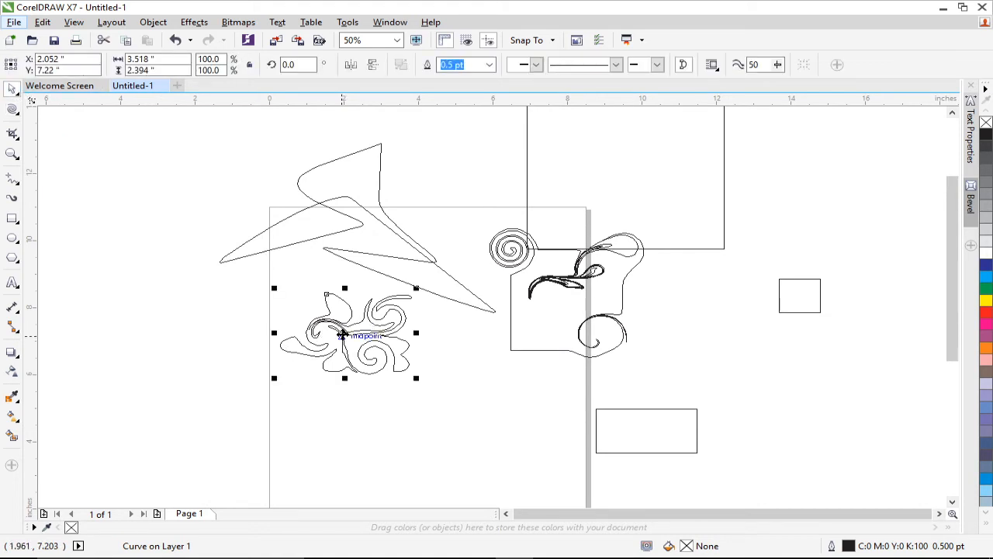
{"action": "scroll", "coordinate": [341, 345], "scroll_direction": "up", "scroll_amount": 2}
{"action": "left_click_drag", "start_coordinate": [362, 313], "coordinate": [457, 276]}
{"action": "left_click", "coordinate": [804, 258]}
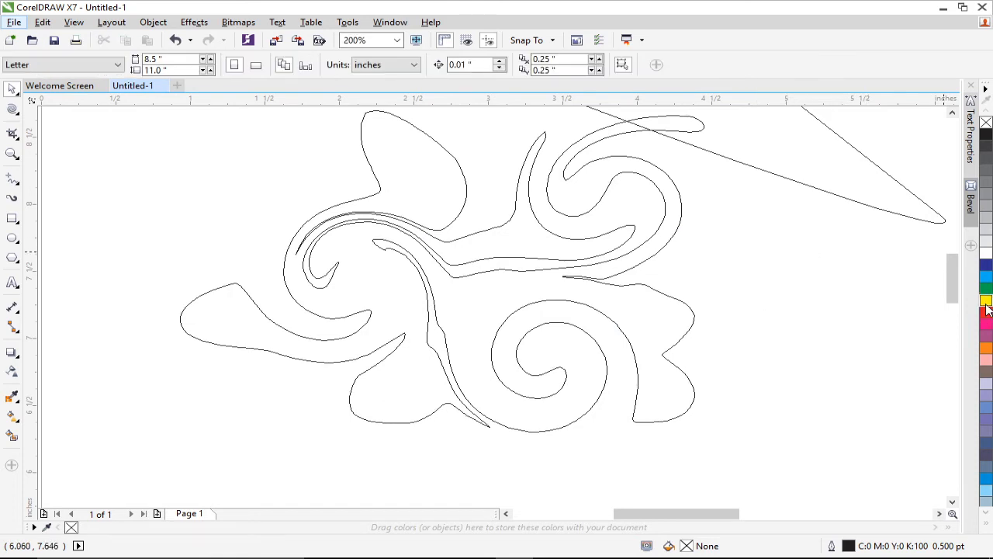
Step: Fill the twirled leafy shape with yellow and deselect it
{"action": "left_click", "coordinate": [519, 277]}
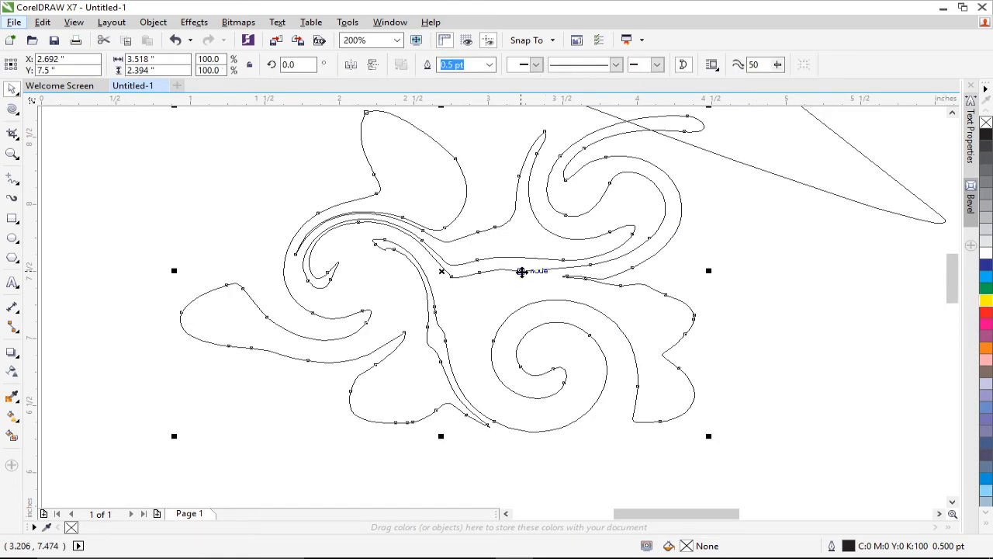
{"action": "left_click", "coordinate": [780, 292]}
{"action": "scroll", "coordinate": [466, 274], "scroll_direction": "down", "scroll_amount": 1}
{"action": "scroll", "coordinate": [468, 282], "scroll_direction": "down", "scroll_amount": 1}
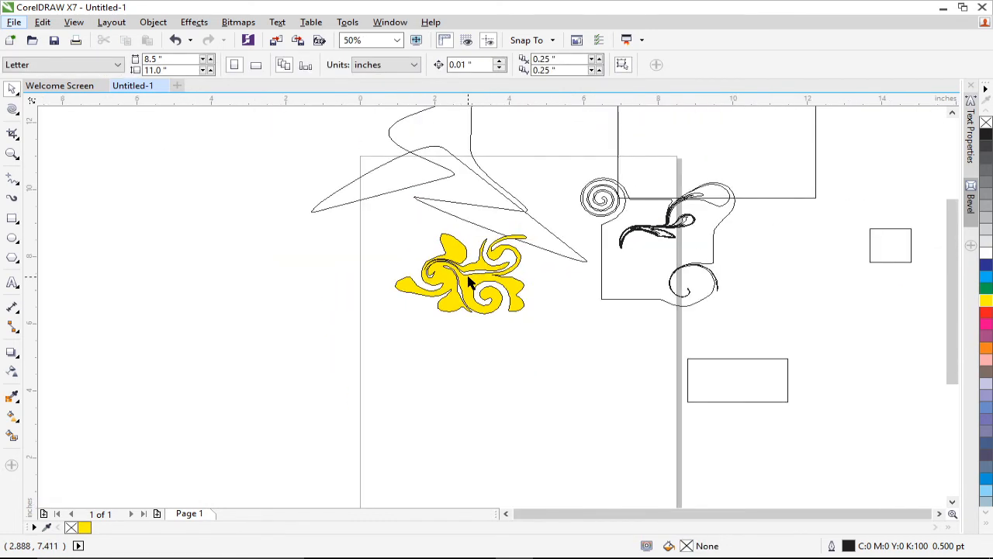
Step: Remove the yellow fill from the twirled leafy shape and deselect it
{"action": "scroll", "coordinate": [469, 282], "scroll_direction": "up", "scroll_amount": 1}
{"action": "left_click", "coordinate": [510, 295]}
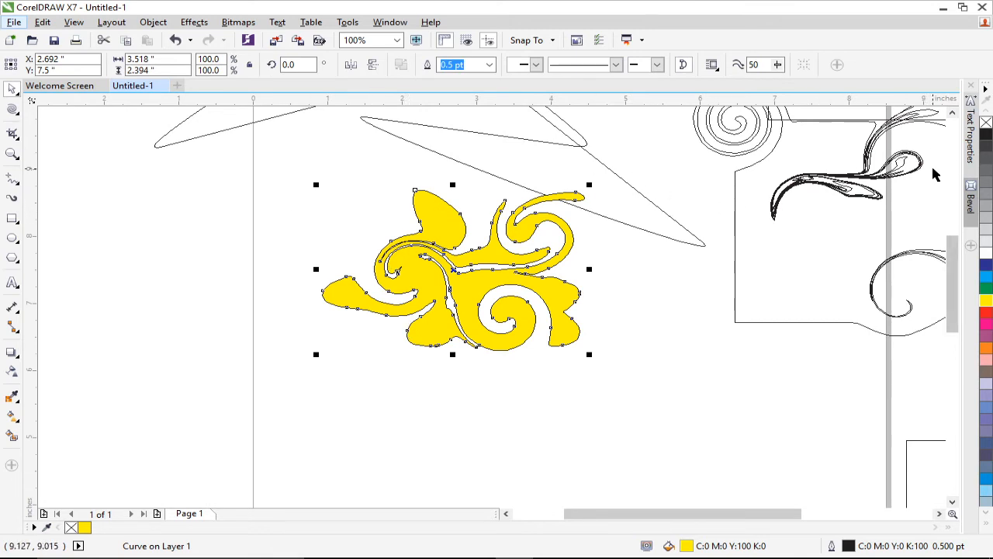
{"action": "left_click", "coordinate": [987, 124]}
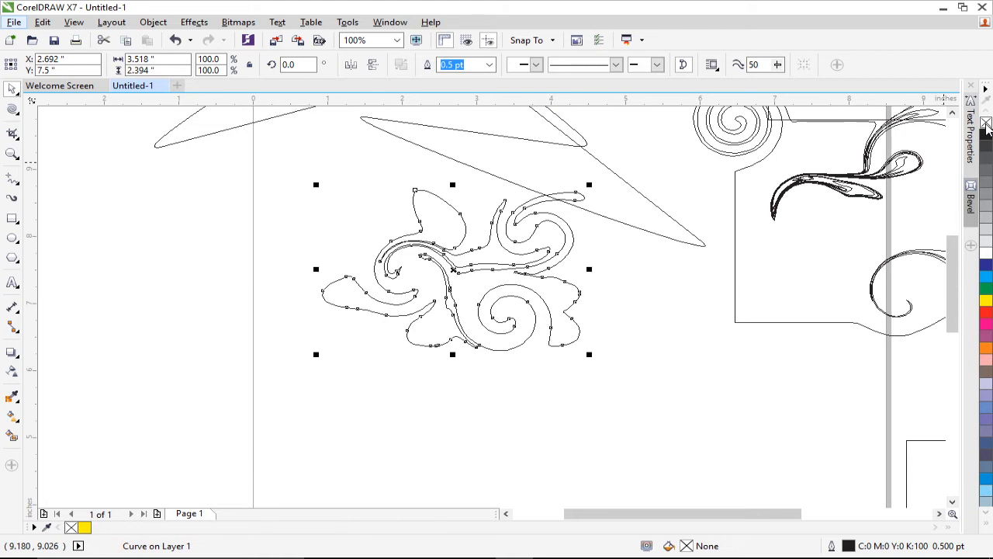
{"action": "left_click", "coordinate": [47, 158]}
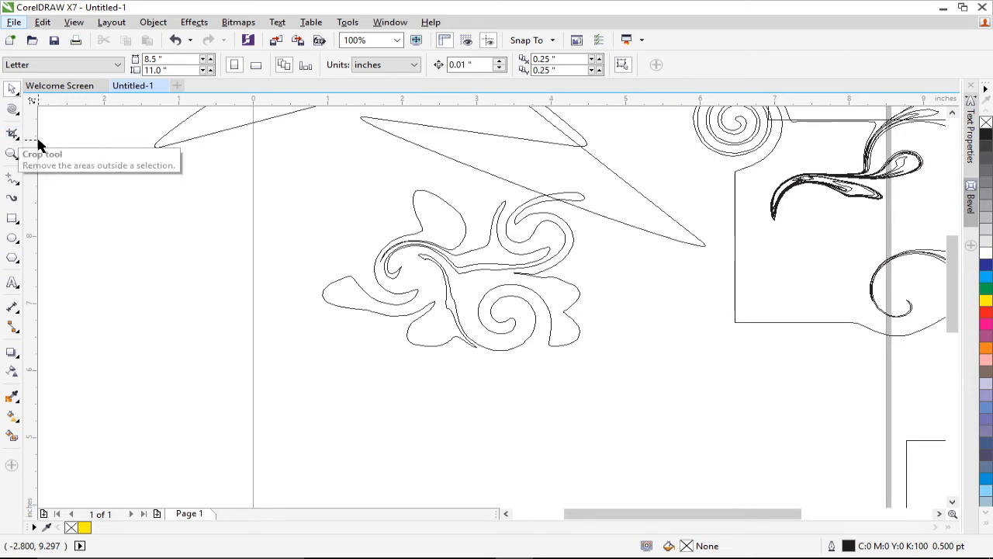
Step: Crop the drawing to an area about 2.3 by 1.8 inches over the lower rectangle, and undo the crop
{"action": "scroll", "coordinate": [396, 318], "scroll_direction": "down", "scroll_amount": 2}
{"action": "scroll", "coordinate": [463, 318], "scroll_direction": "right", "scroll_amount": 3}
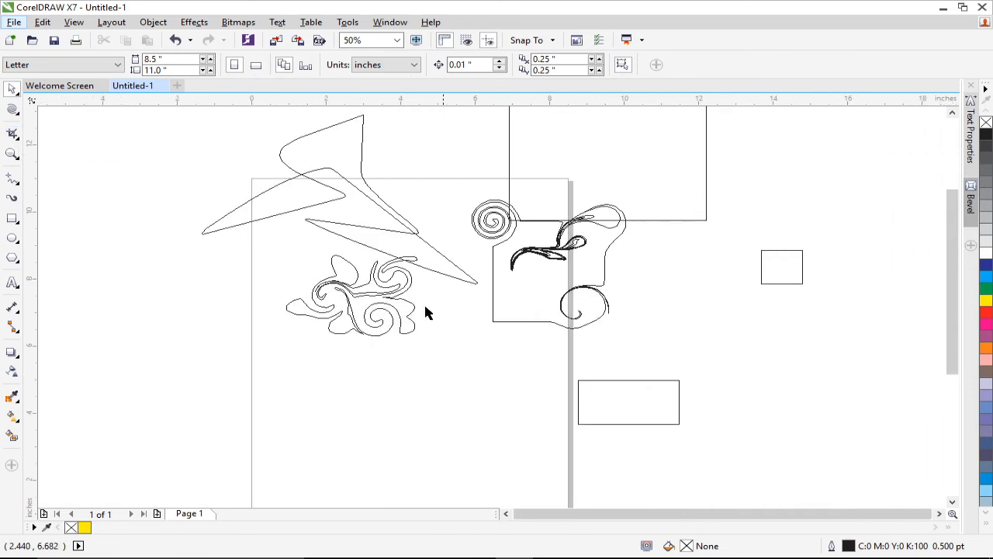
{"action": "left_click", "coordinate": [14, 134]}
{"action": "left_click_drag", "start_coordinate": [558, 364], "coordinate": [643, 424]}
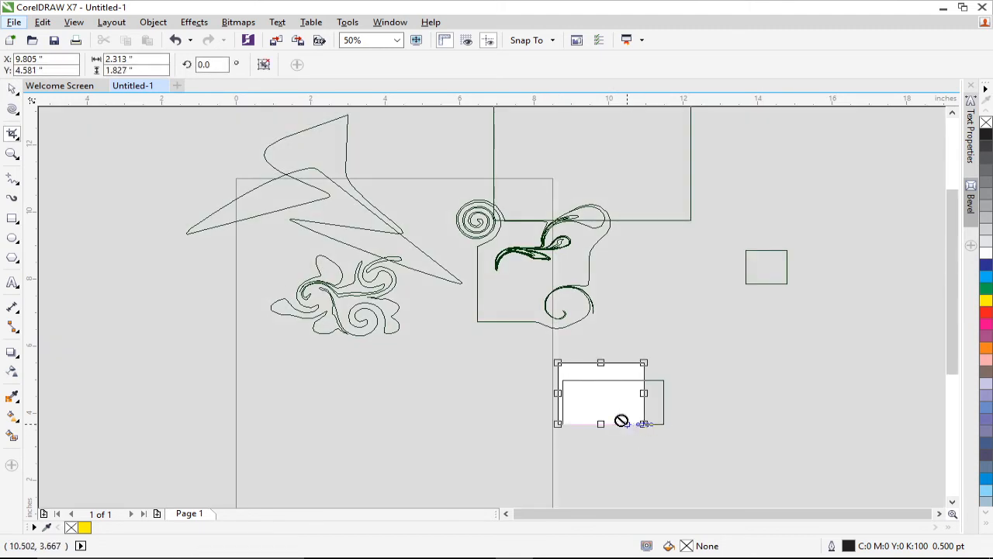
{"action": "key", "text": "Return"}
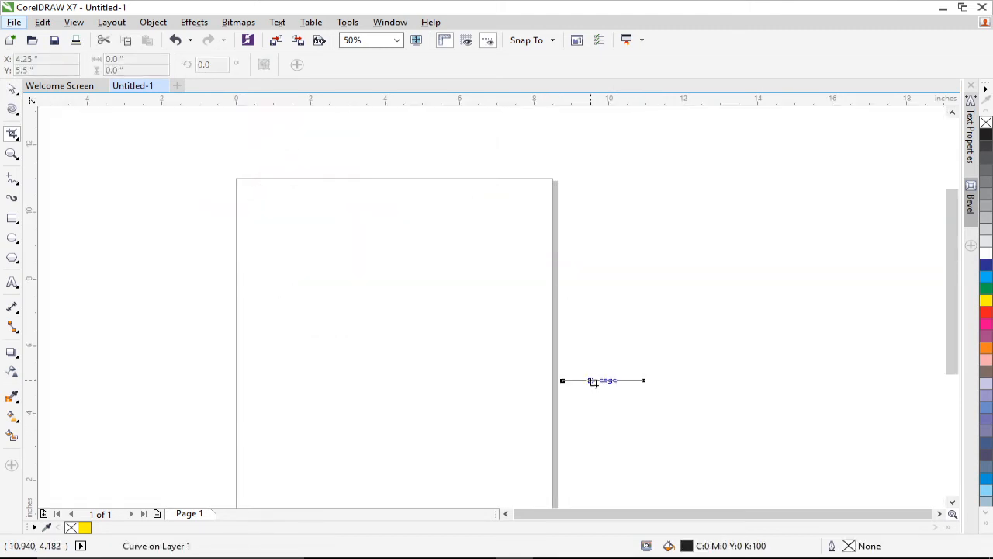
{"action": "scroll", "coordinate": [578, 351], "scroll_direction": "down", "scroll_amount": 2}
{"action": "scroll", "coordinate": [580, 355], "scroll_direction": "up", "scroll_amount": 2}
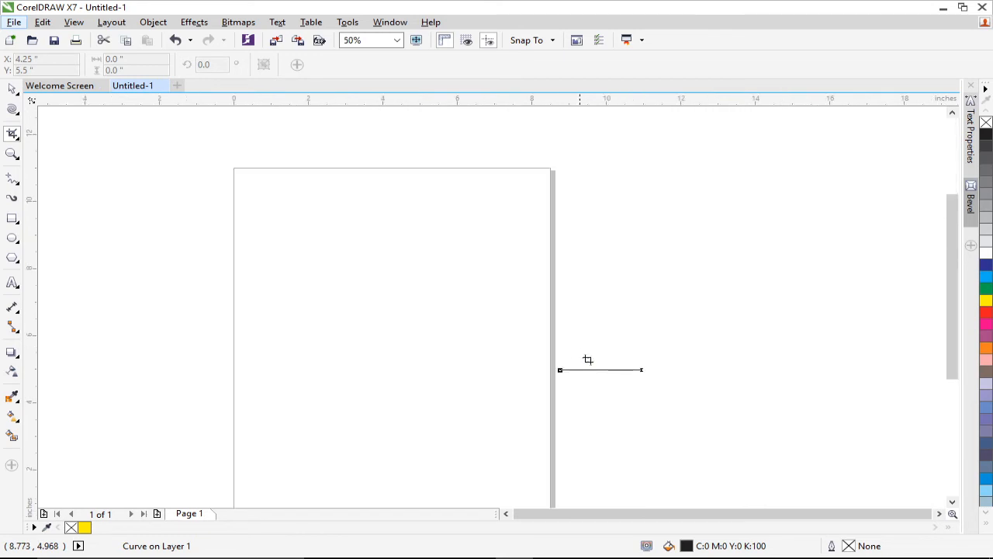
{"action": "key", "text": "ctrl+z"}
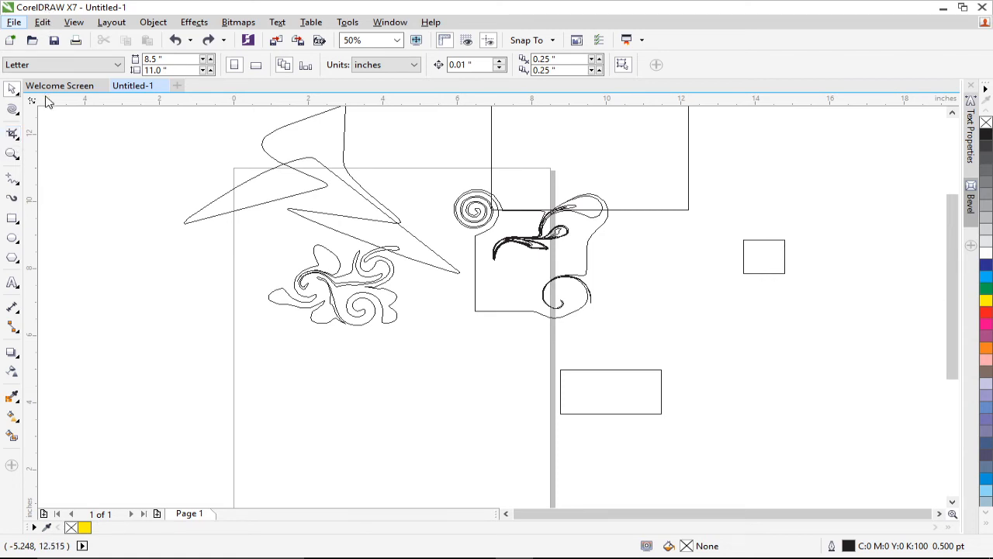
Step: Examine the Crop and Zoom tool variants, and magnify the area around the pointed curve and leafy shape with the Zoom tool before zooming back out
{"action": "left_click", "coordinate": [17, 139]}
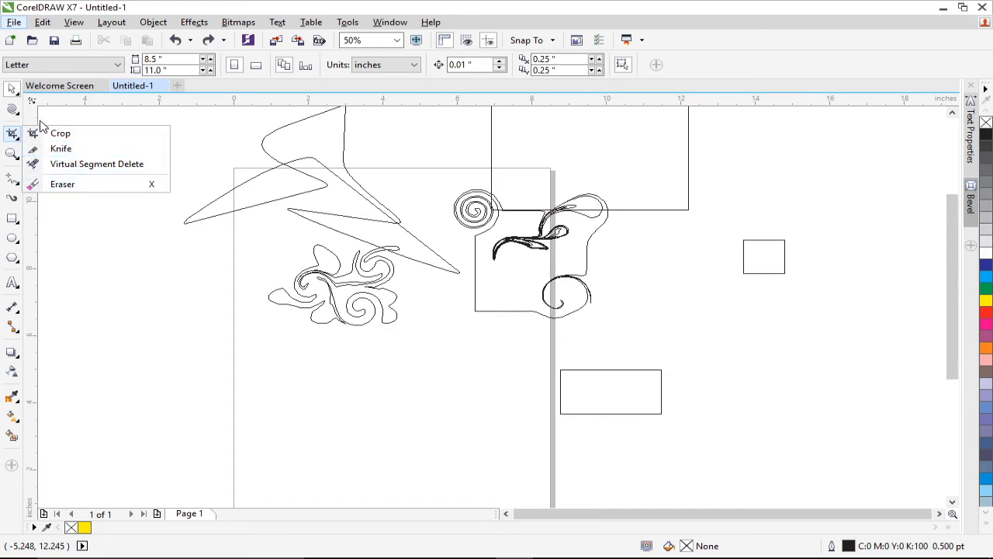
{"action": "left_click", "coordinate": [14, 155]}
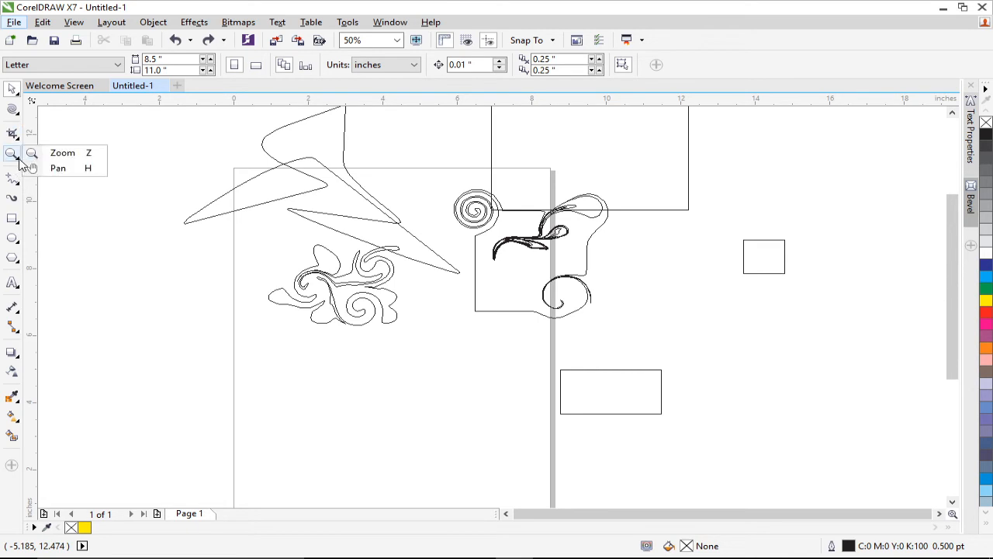
{"action": "left_click", "coordinate": [35, 157]}
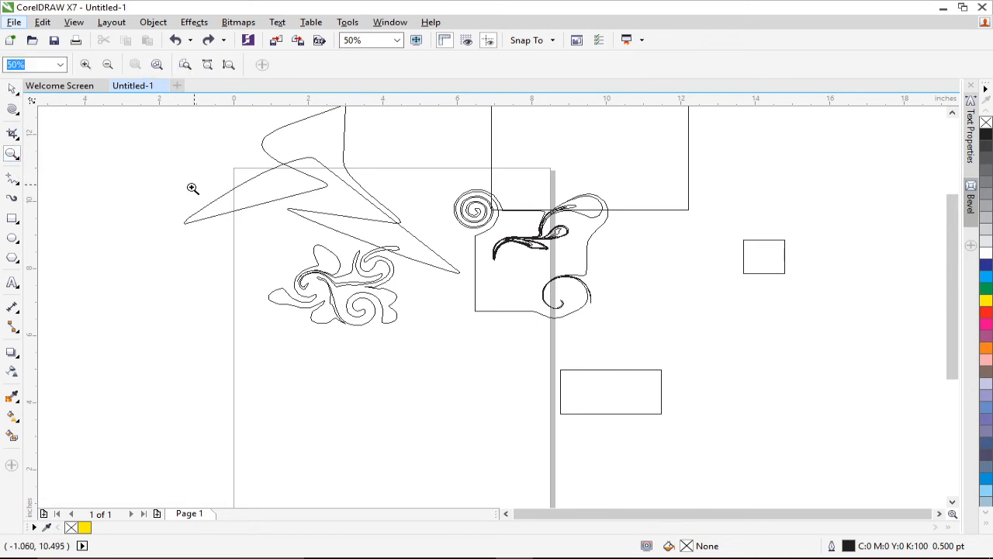
{"action": "left_click_drag", "start_coordinate": [174, 152], "coordinate": [434, 331]}
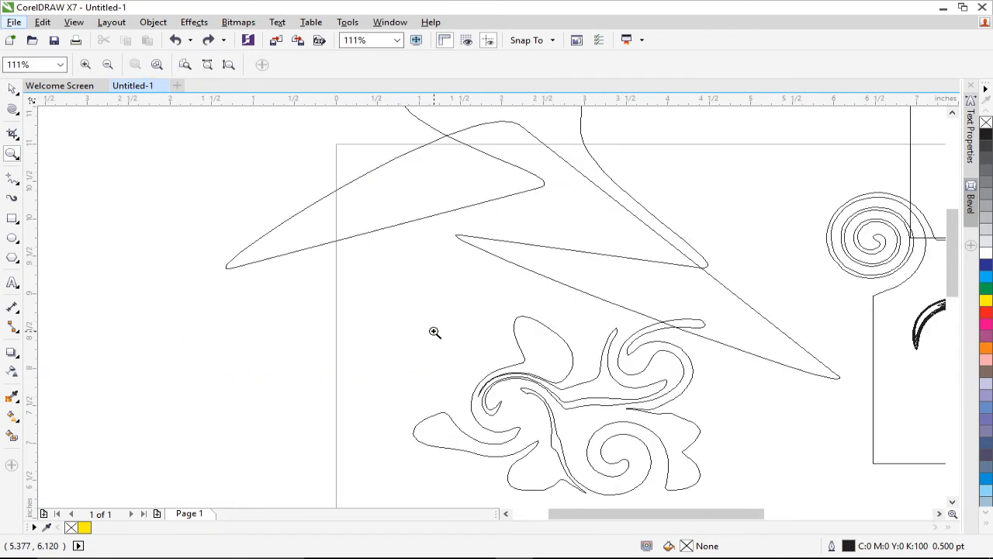
{"action": "right_click", "coordinate": [434, 331]}
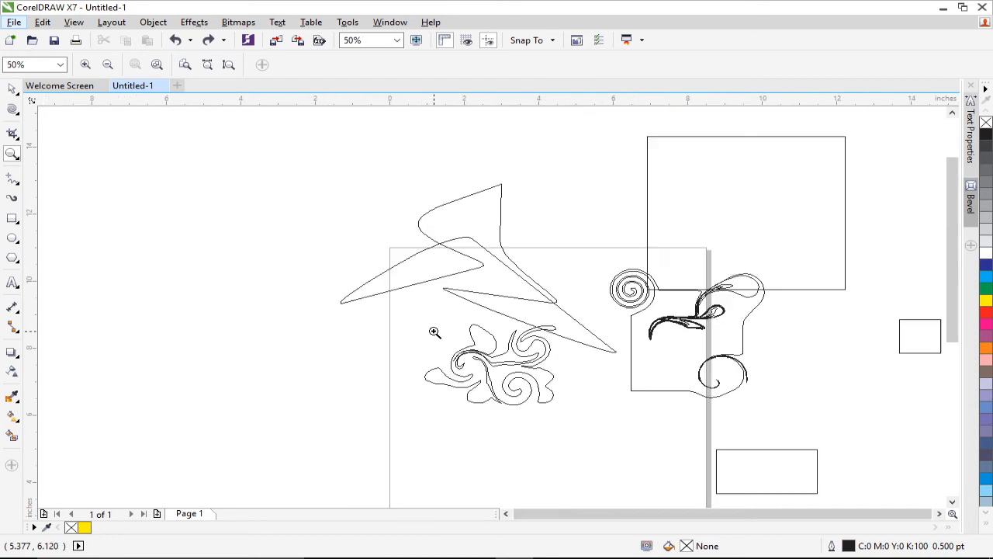
Step: Shift the view of the drawing up and to the left with the Pan tool
{"action": "left_click", "coordinate": [19, 159]}
{"action": "left_click", "coordinate": [57, 170]}
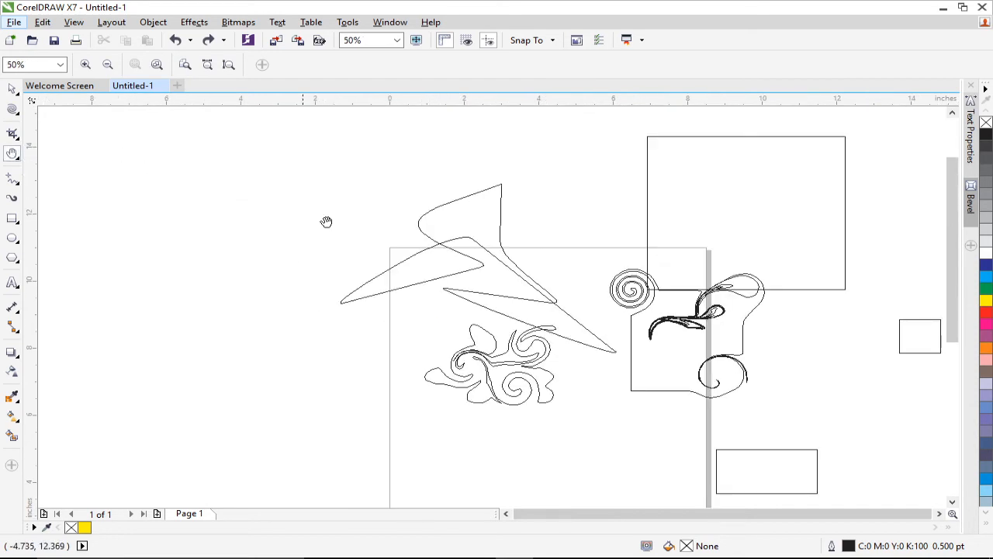
{"action": "left_click_drag", "start_coordinate": [657, 222], "coordinate": [610, 156]}
{"action": "left_click_drag", "start_coordinate": [603, 277], "coordinate": [625, 282]}
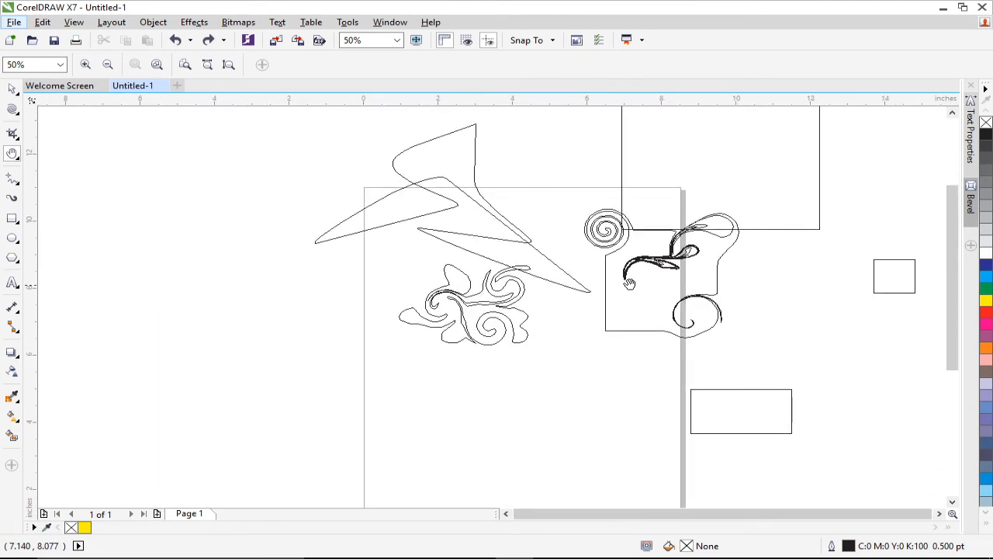
Step: Draw a looping freehand curve about 6.1 by 4.3 inches across the page's left edge, and examine the other curve tools
{"action": "left_click", "coordinate": [12, 183]}
{"action": "mouse_move", "coordinate": [191, 183]}
{"action": "left_mouse_down"}
{"action": "mouse_move", "coordinate": [251, 247]}
{"action": "mouse_move", "coordinate": [251, 237]}
{"action": "mouse_move", "coordinate": [418, 325]}
{"action": "left_mouse_up"}
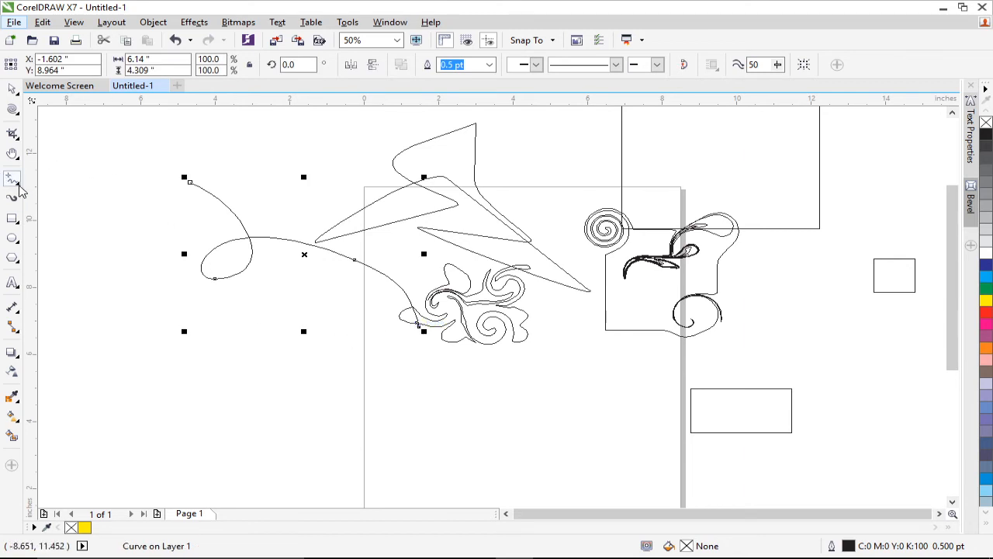
{"action": "left_click", "coordinate": [18, 186]}
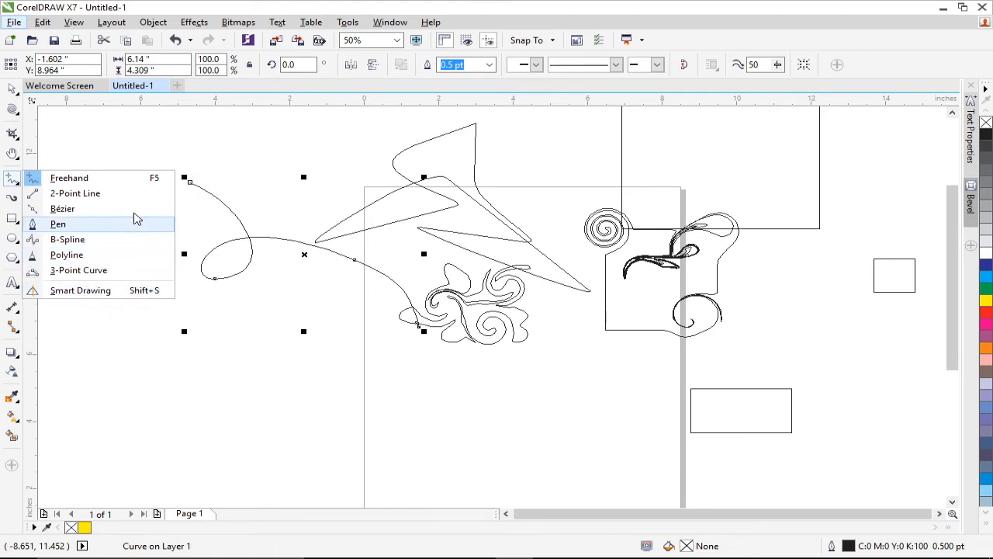
{"action": "left_click", "coordinate": [63, 178]}
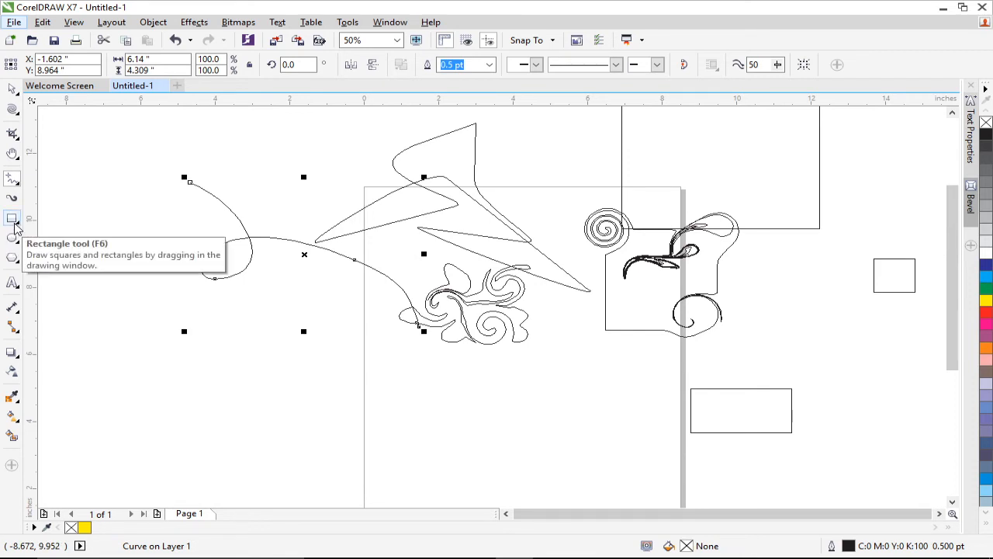
Step: Draw a rectangle about 5.5 by 3.1 inches across the page's left edge, below the leafy shape
{"action": "left_click", "coordinate": [19, 225]}
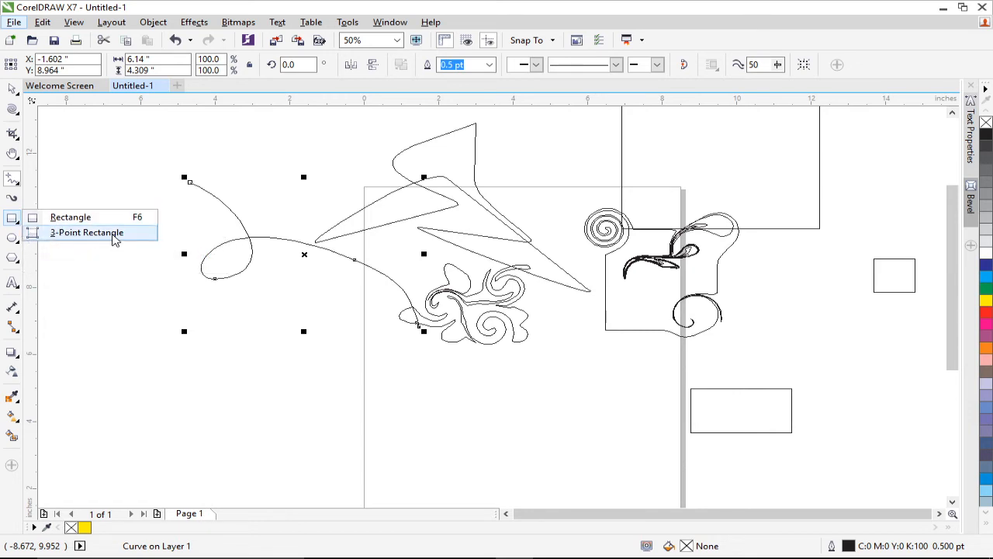
{"action": "left_click", "coordinate": [74, 221]}
{"action": "left_click_drag", "start_coordinate": [258, 340], "coordinate": [466, 444]}
Step: Draw a tilted 3-point rectangle spanning about 6.2 by 6 inches to the left of the page, overlapping the freehand loop
{"action": "left_click", "coordinate": [22, 227]}
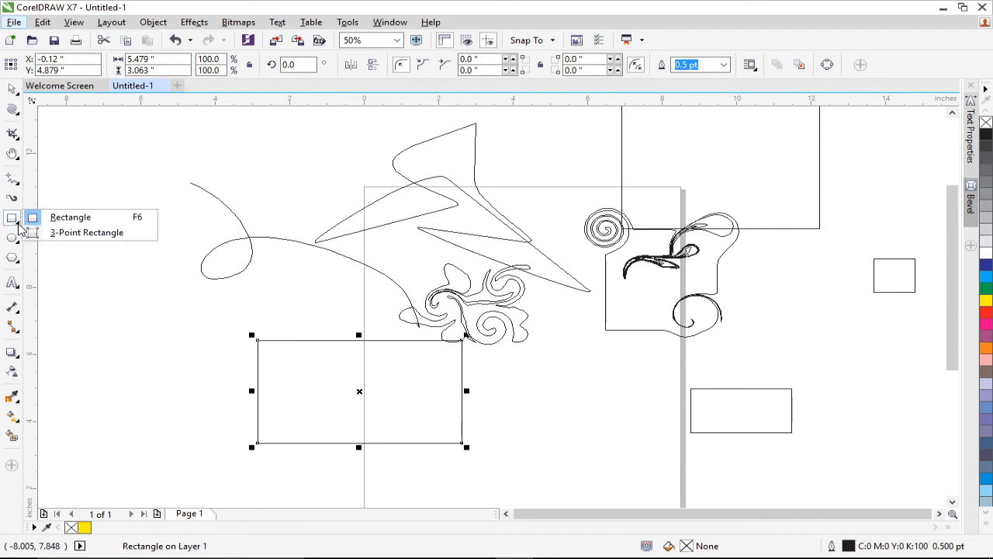
{"action": "left_click", "coordinate": [87, 233]}
{"action": "left_click_drag", "start_coordinate": [128, 210], "coordinate": [271, 297]}
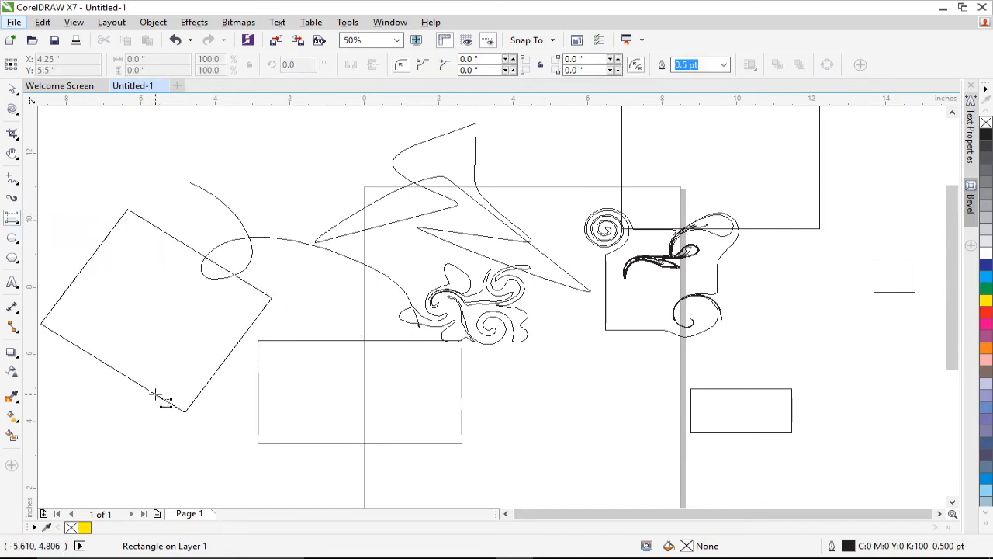
{"action": "left_click", "coordinate": [185, 411]}
Step: Draw three more tilted 3-point rectangles: one over the pointed curve, one spanning about 4.3 by 4.3 inches, and a narrow one over the twirled square
{"action": "left_click_drag", "start_coordinate": [406, 219], "coordinate": [440, 252]}
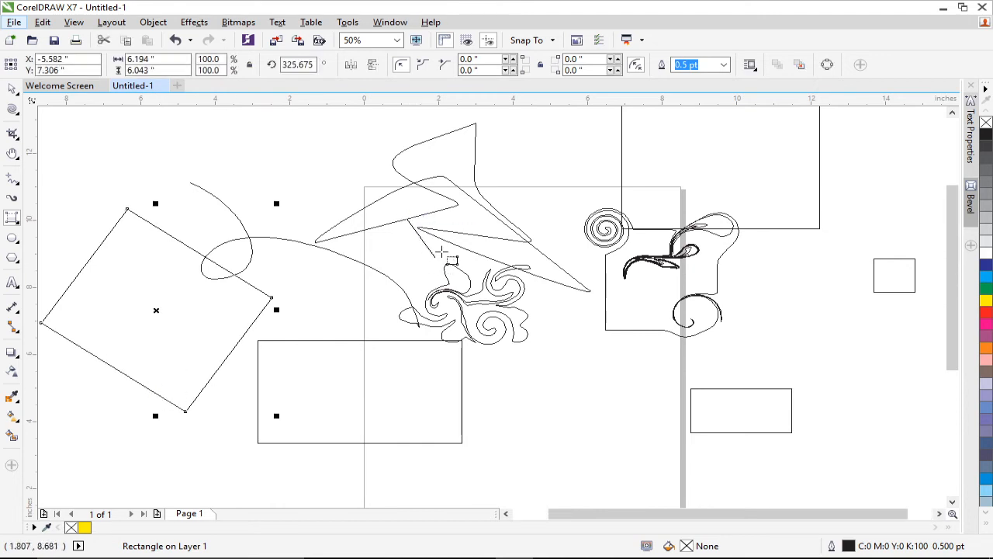
{"action": "left_click", "coordinate": [520, 185]}
{"action": "left_click_drag", "start_coordinate": [596, 166], "coordinate": [626, 193]}
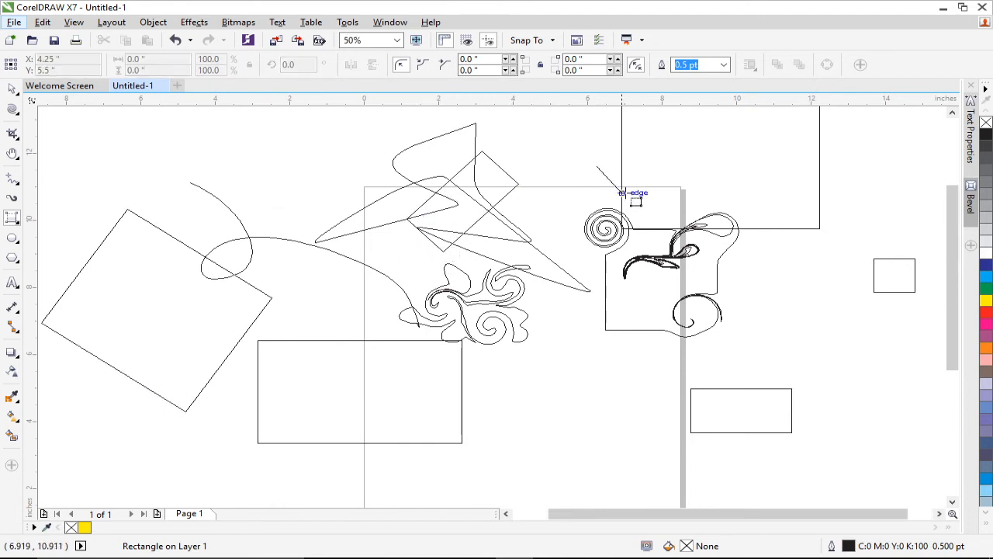
{"action": "left_click", "coordinate": [490, 300]}
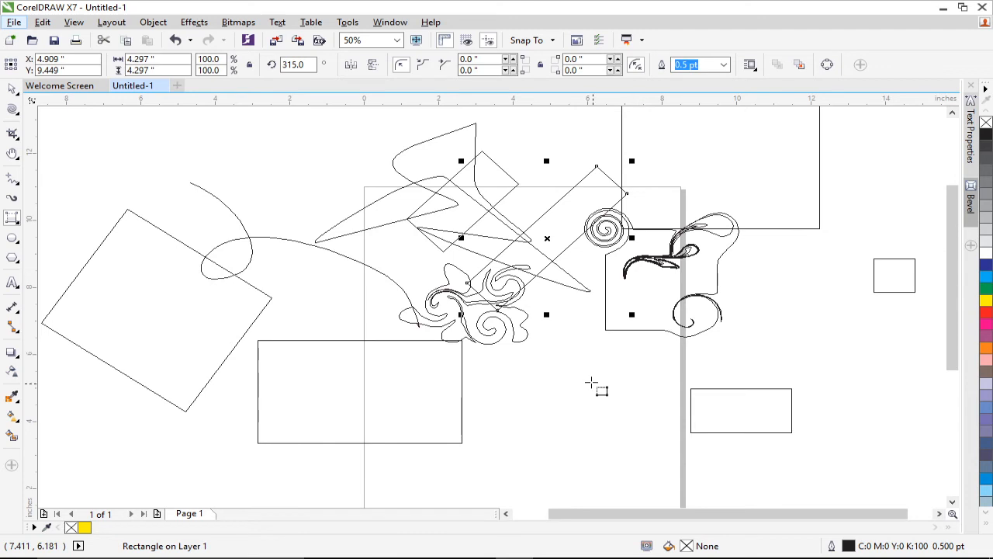
{"action": "left_click_drag", "start_coordinate": [590, 380], "coordinate": [601, 387]}
{"action": "left_click", "coordinate": [730, 260]}
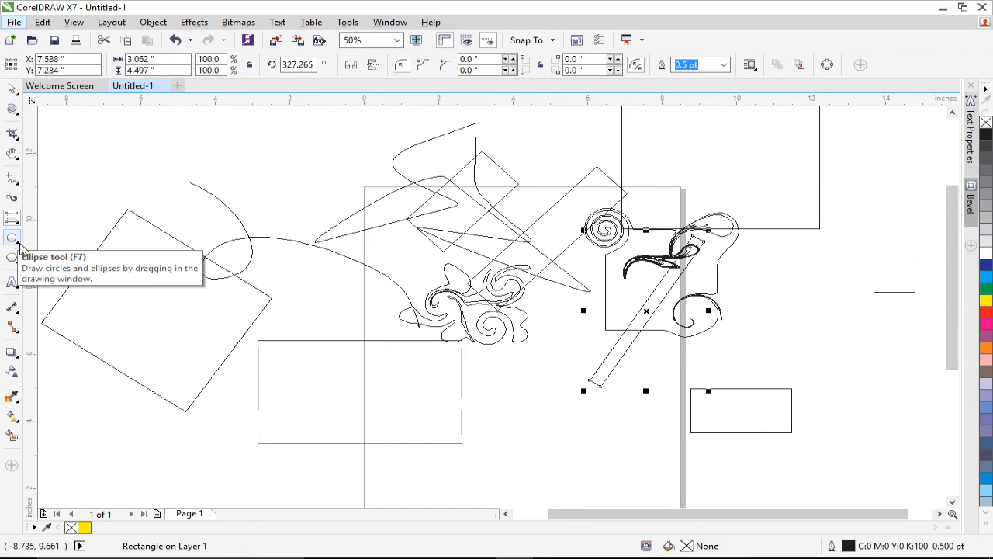
Step: Draw two ellipses, one about 2.1 by 1.6 inches, and two circles, one about 1.8 inches across, around the page's left side
{"action": "left_click", "coordinate": [19, 243]}
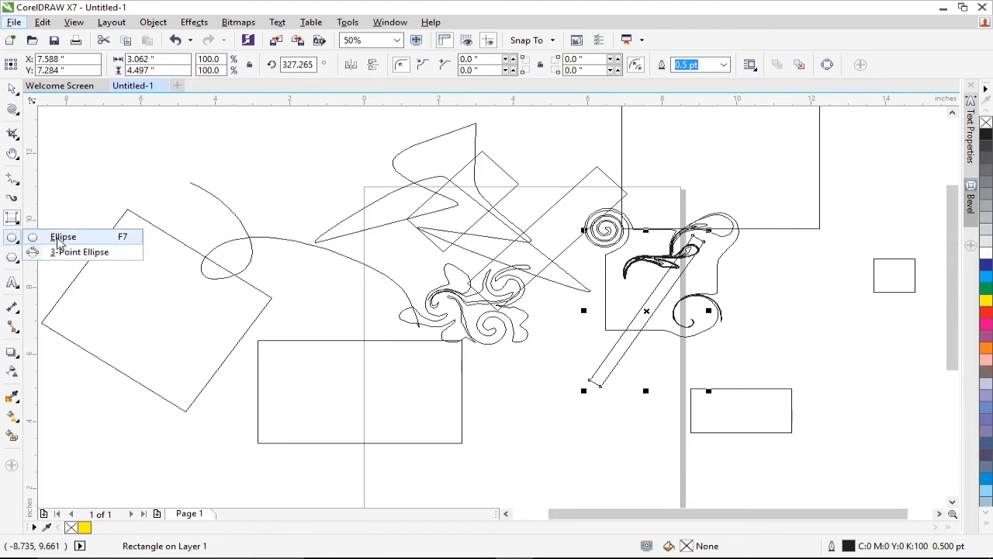
{"action": "left_click", "coordinate": [70, 252]}
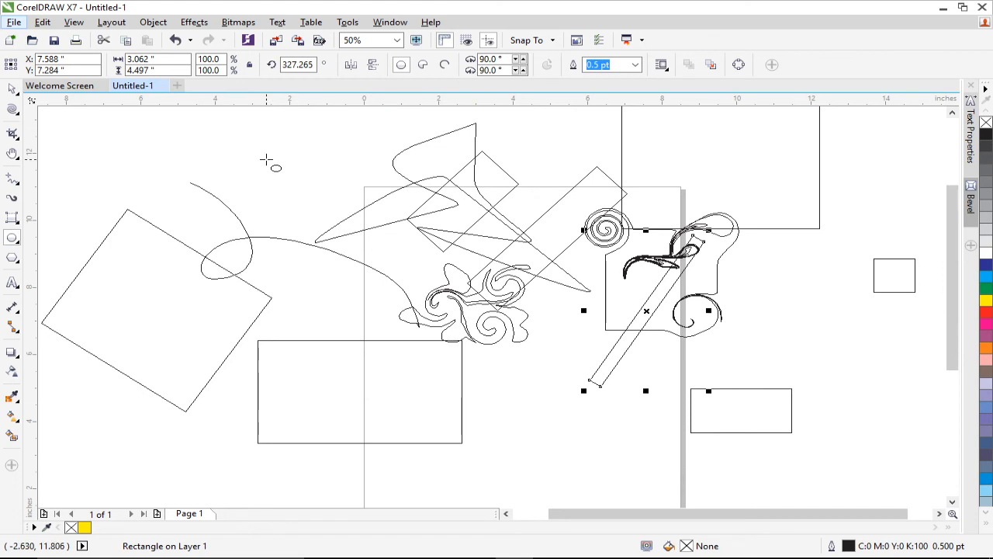
{"action": "mouse_move", "coordinate": [266, 159]}
{"action": "left_mouse_down"}
{"action": "mouse_move", "coordinate": [367, 217]}
{"action": "mouse_move", "coordinate": [345, 212]}
{"action": "left_mouse_up"}
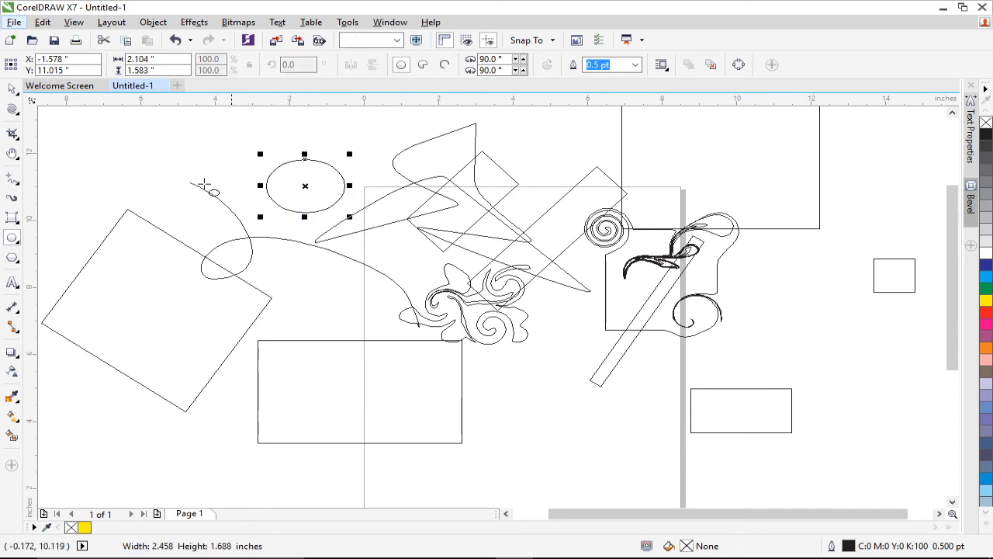
{"action": "left_click_drag", "start_coordinate": [169, 165], "coordinate": [222, 202]}
{"action": "left_click_drag", "start_coordinate": [285, 278], "coordinate": [394, 399]}
{"action": "left_click_drag", "start_coordinate": [111, 161], "coordinate": [189, 230]}
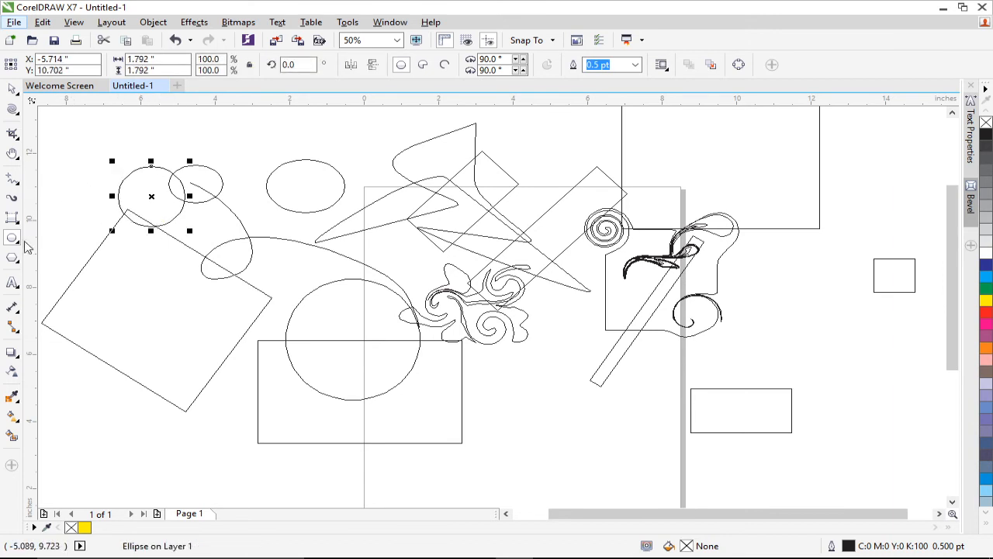
Step: Draw a tilted 3-point ellipse about 3.5 by 3.4 inches over the lower corner of the large tilted rectangle
{"action": "left_click", "coordinate": [21, 247]}
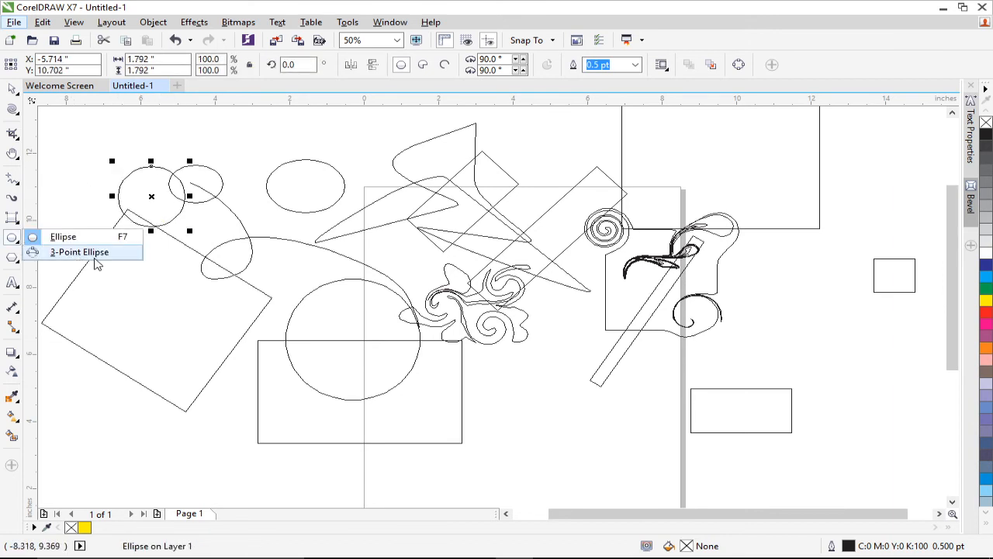
{"action": "left_click", "coordinate": [70, 250]}
{"action": "left_click_drag", "start_coordinate": [160, 375], "coordinate": [272, 461]}
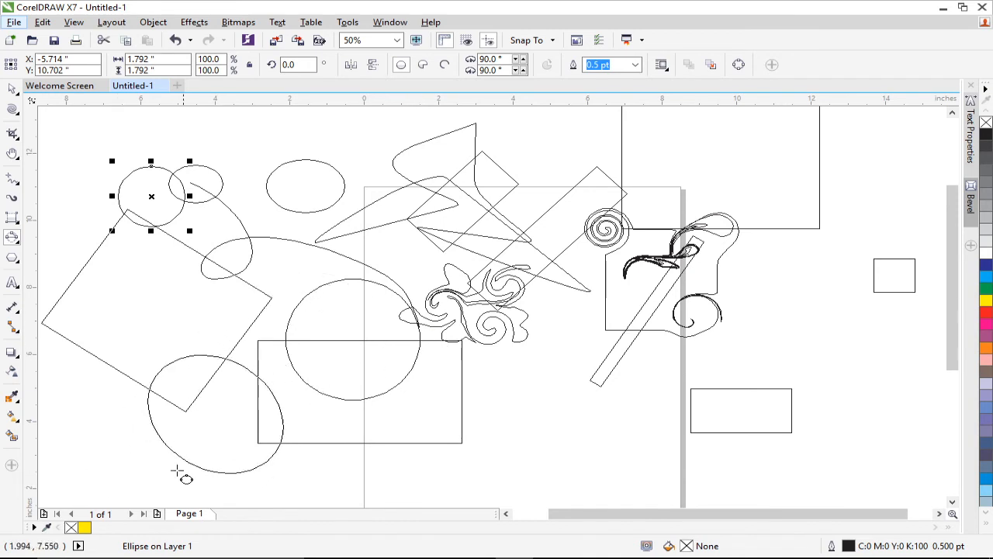
{"action": "left_click", "coordinate": [251, 377]}
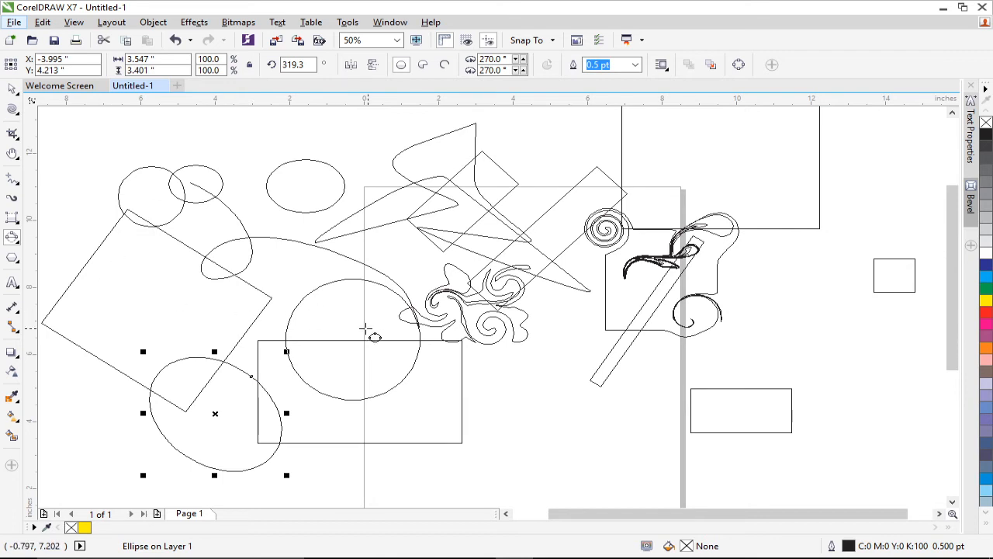
Step: Draw two pentagons, about 4.9 by 3.9 inches across the page's right edge and 3.1 by 2.9 inches beyond it, and examine the related shape tools
{"action": "scroll", "coordinate": [333, 310], "scroll_direction": "down", "scroll_amount": 2}
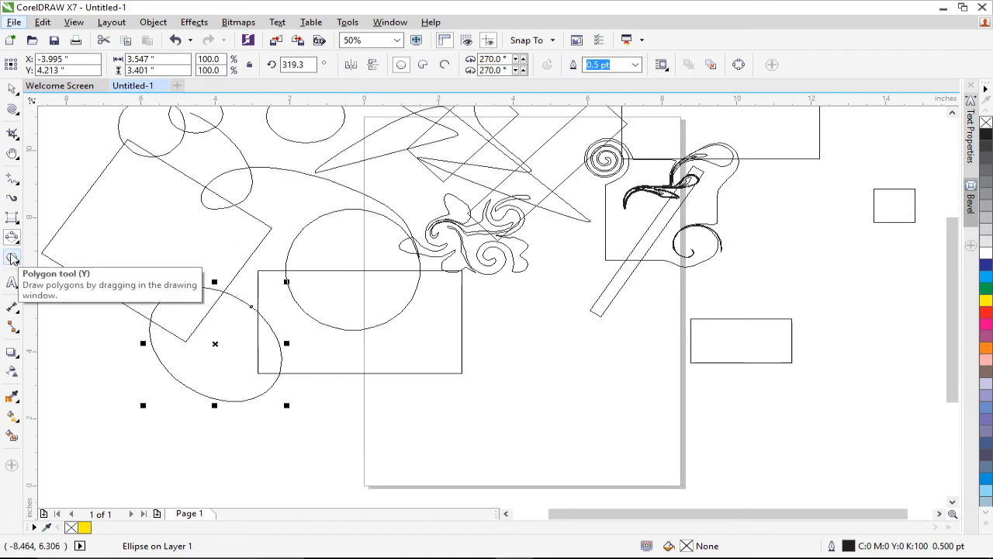
{"action": "left_click", "coordinate": [12, 260]}
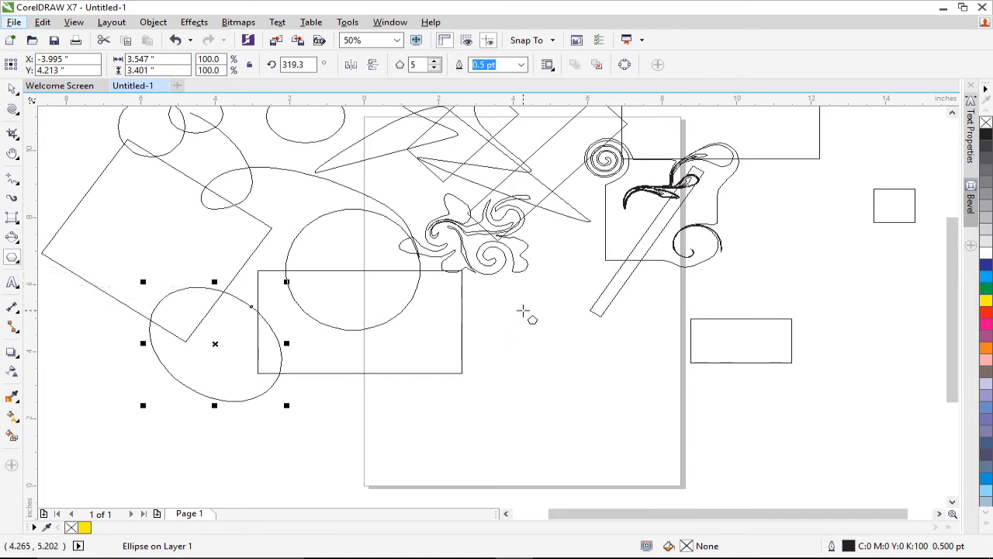
{"action": "left_click_drag", "start_coordinate": [523, 311], "coordinate": [716, 447]}
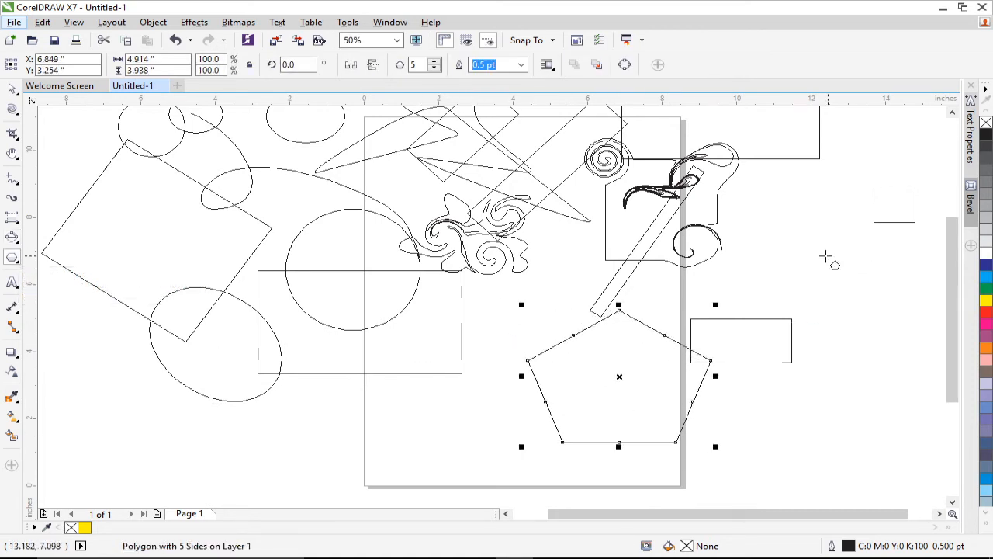
{"action": "left_click_drag", "start_coordinate": [790, 240], "coordinate": [915, 347]}
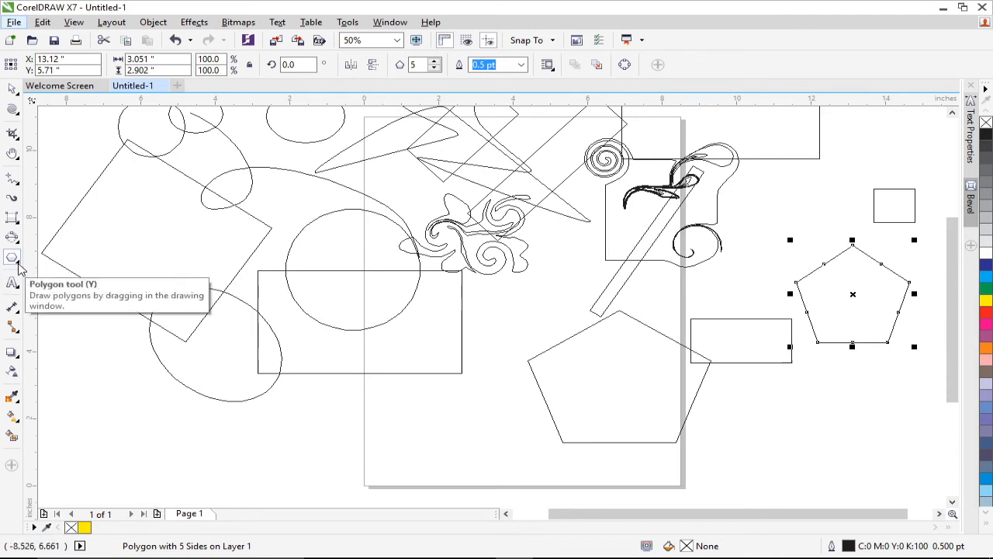
{"action": "left_click", "coordinate": [19, 266]}
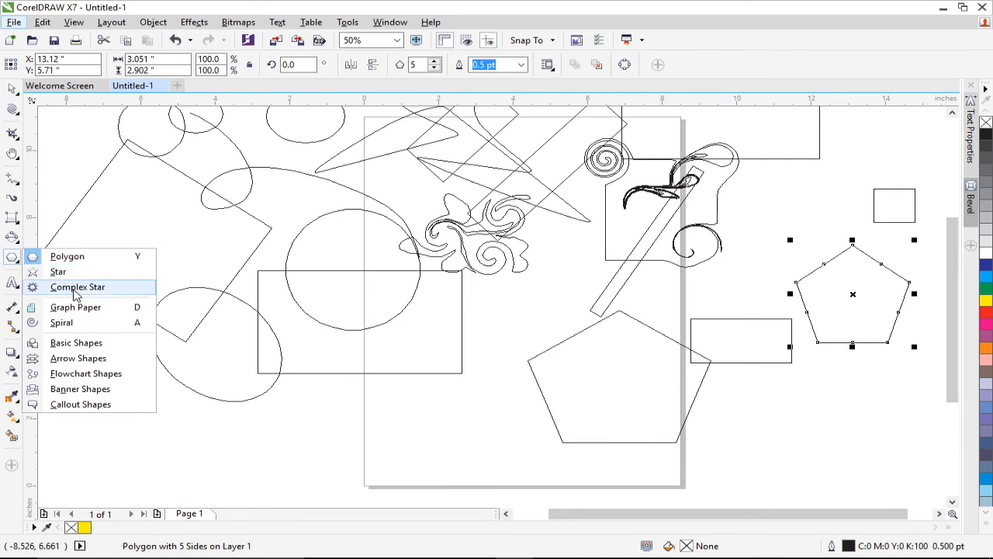
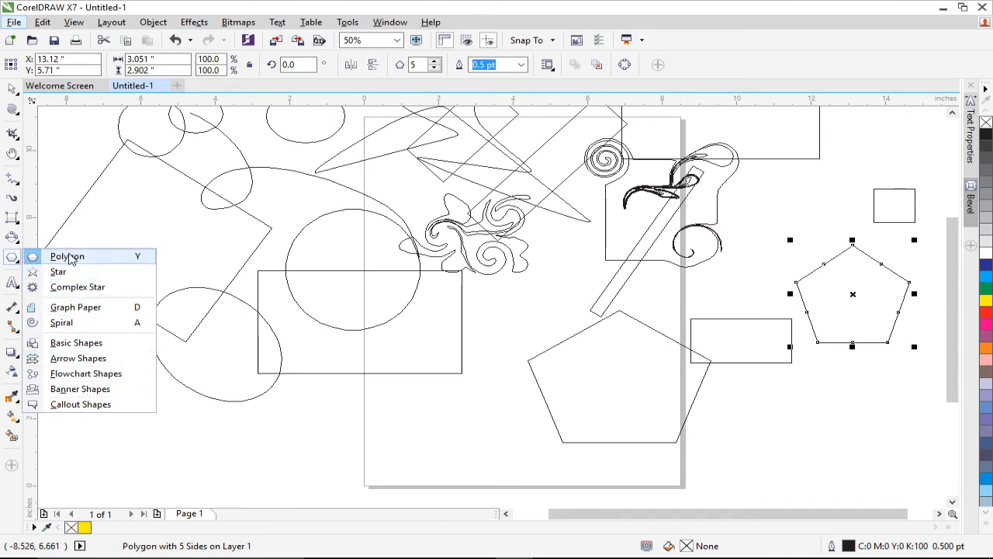
{"action": "left_click", "coordinate": [62, 213]}
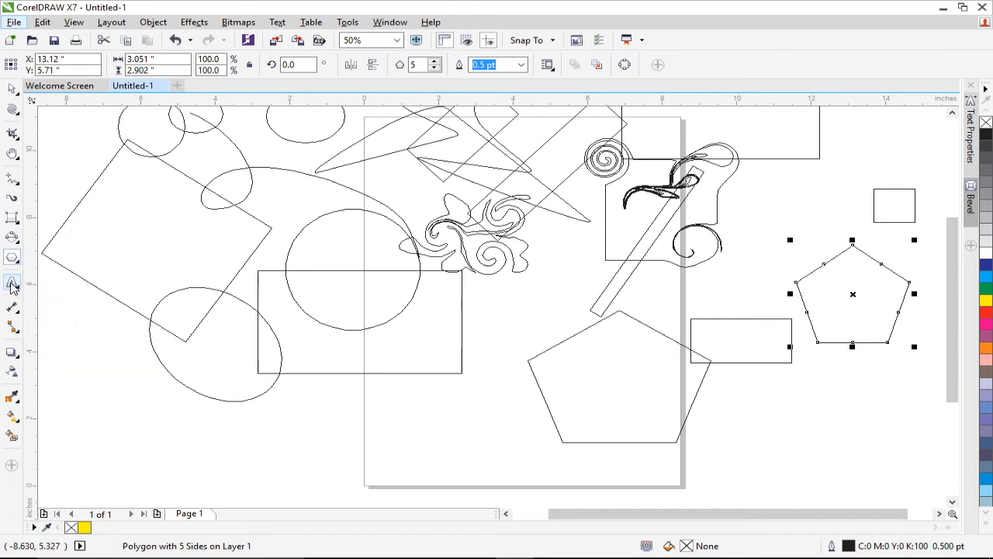
Step: Add the artistic text "awfsdgdfgdfdf" over the tilted ellipse and "sdfsdgfsg" below the large rectangle
{"action": "left_click", "coordinate": [12, 285]}
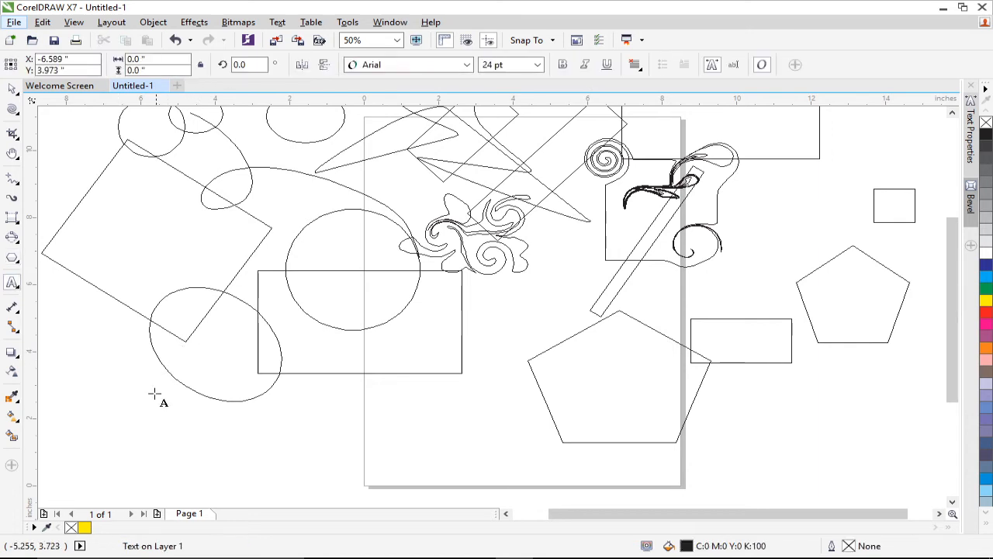
{"action": "type", "text": "awfsdgdfgdfdf"}
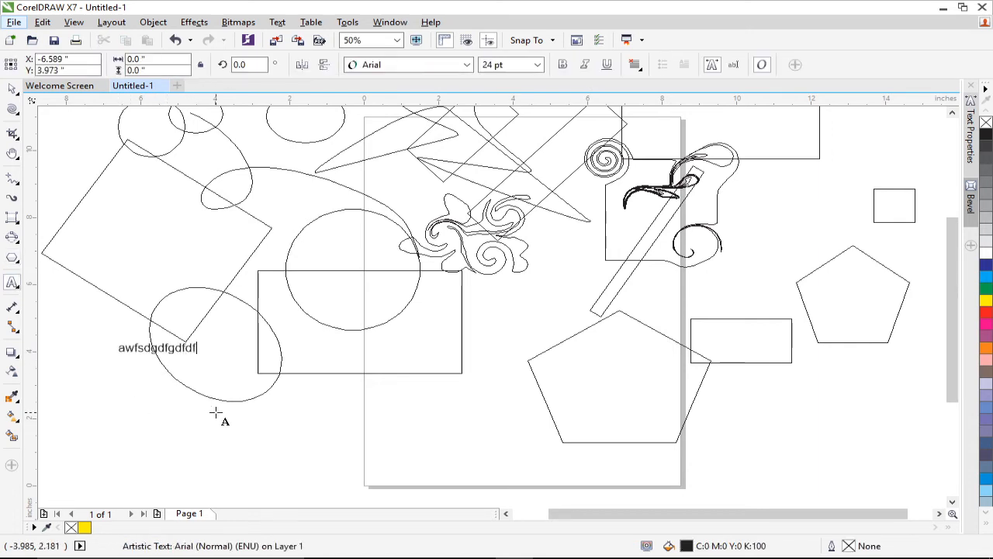
{"action": "left_click", "coordinate": [306, 400]}
{"action": "type", "text": "sdfsdgfsg"}
{"action": "key", "text": "Escape"}
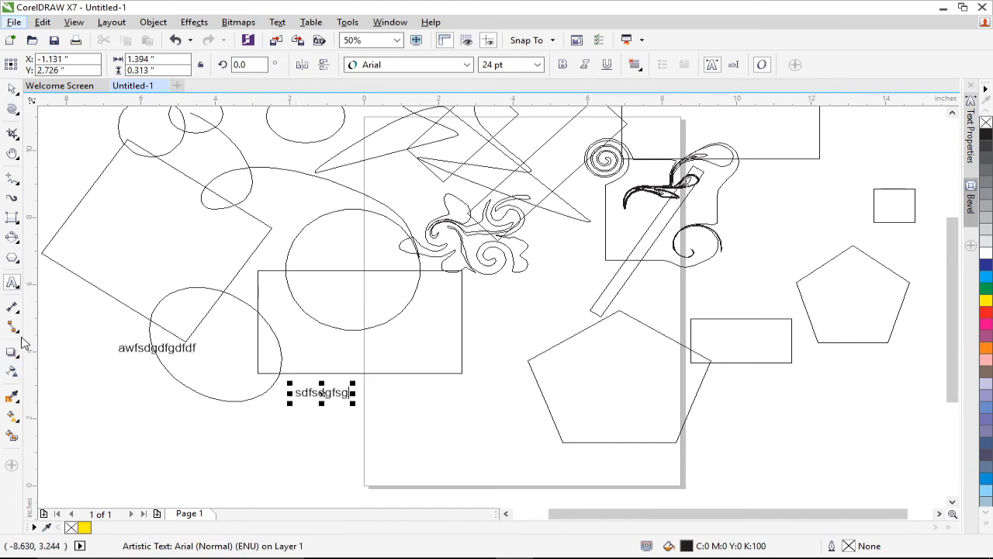
Step: Draw a table of 3 rows and 4 columns, about 4.75 by 3.56 inches, over the large pentagon and enter placeholder text in its first two cells
{"action": "left_click", "coordinate": [20, 292]}
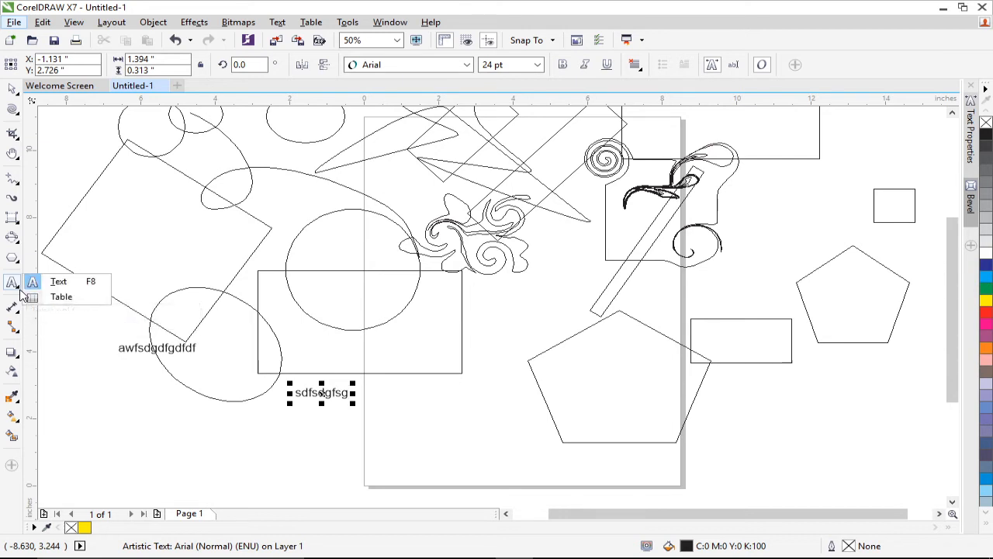
{"action": "left_click", "coordinate": [68, 299]}
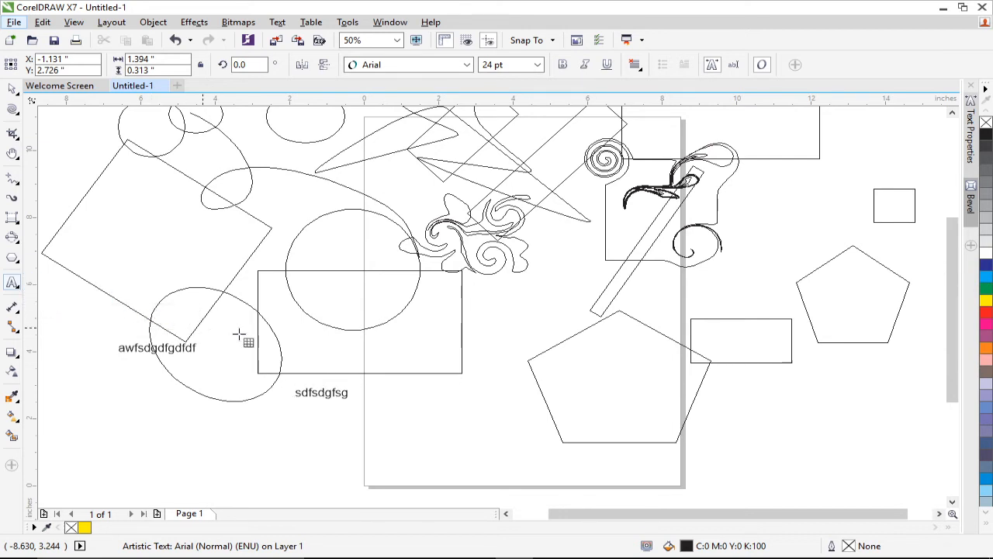
{"action": "left_click_drag", "start_coordinate": [490, 318], "coordinate": [669, 439]}
{"action": "left_click", "coordinate": [519, 345]}
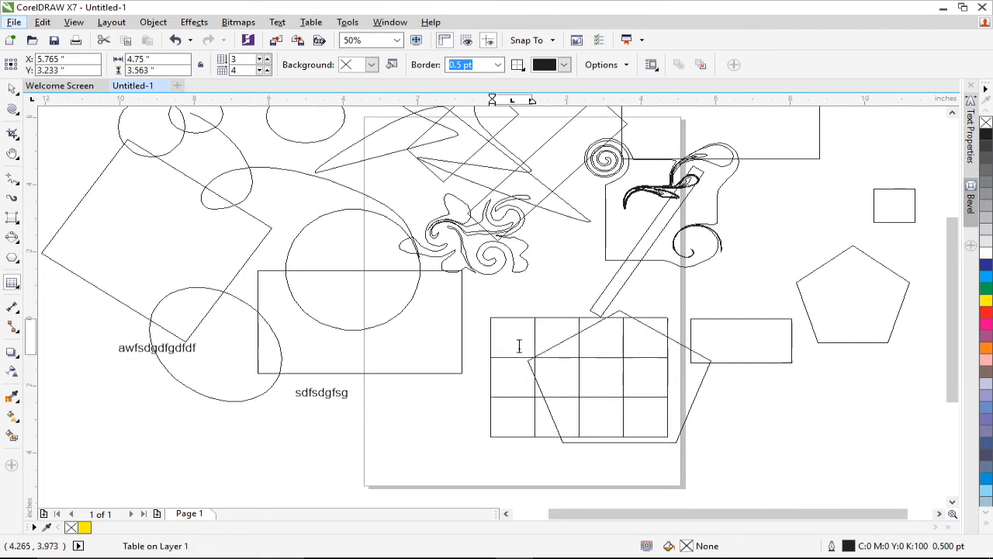
{"action": "type", "text": "dgsgsdfgsfs"}
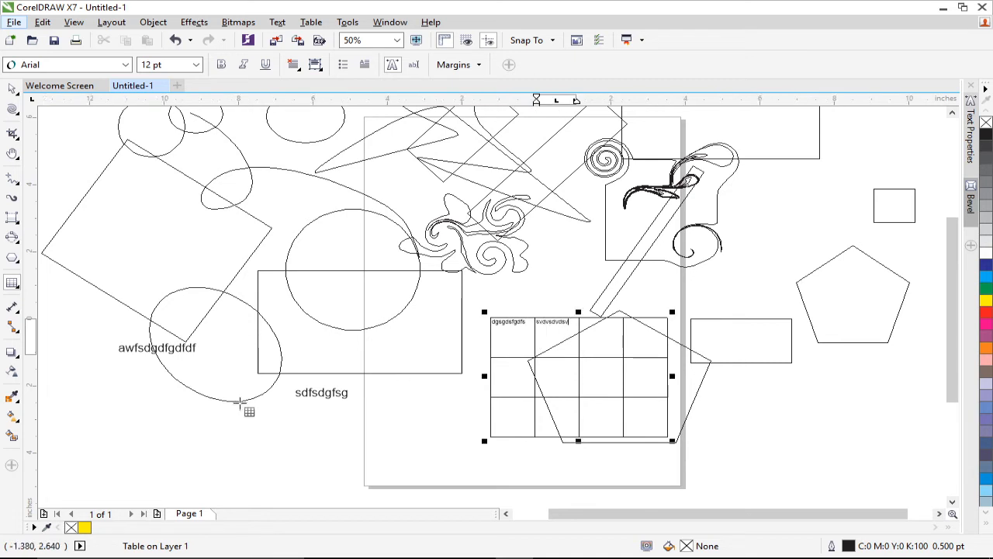
Step: Draw a slanted parallel dimension in the empty area left of the page, below the tilted rectangle
{"action": "scroll", "coordinate": [362, 307], "scroll_direction": "down", "scroll_amount": 1}
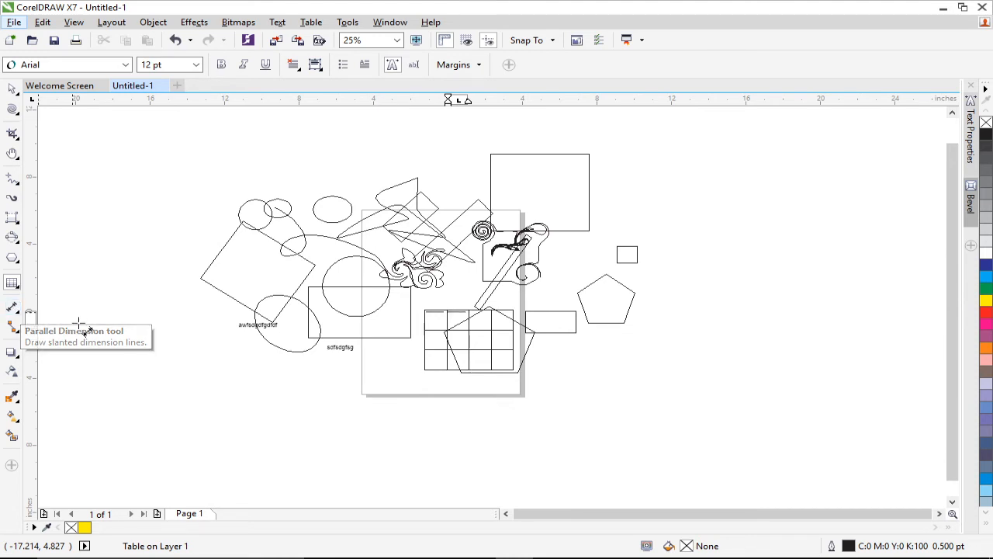
{"action": "left_click", "coordinate": [13, 311]}
{"action": "left_click", "coordinate": [171, 349]}
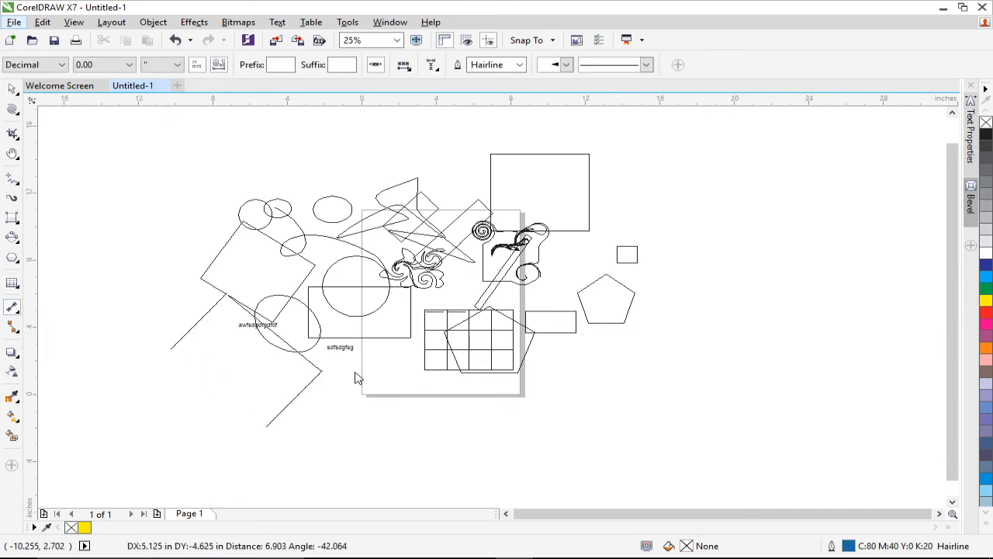
{"action": "left_click", "coordinate": [266, 425]}
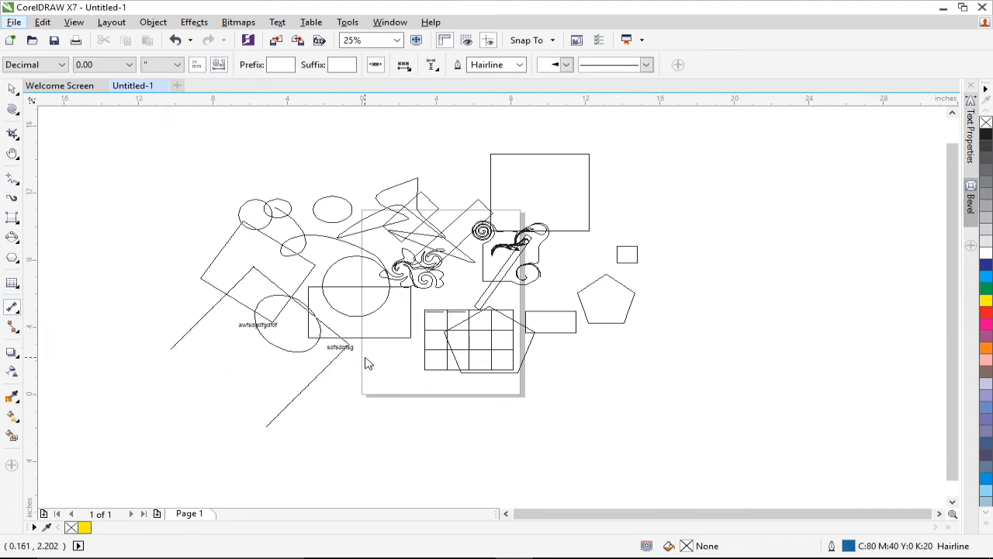
{"action": "left_click", "coordinate": [291, 402]}
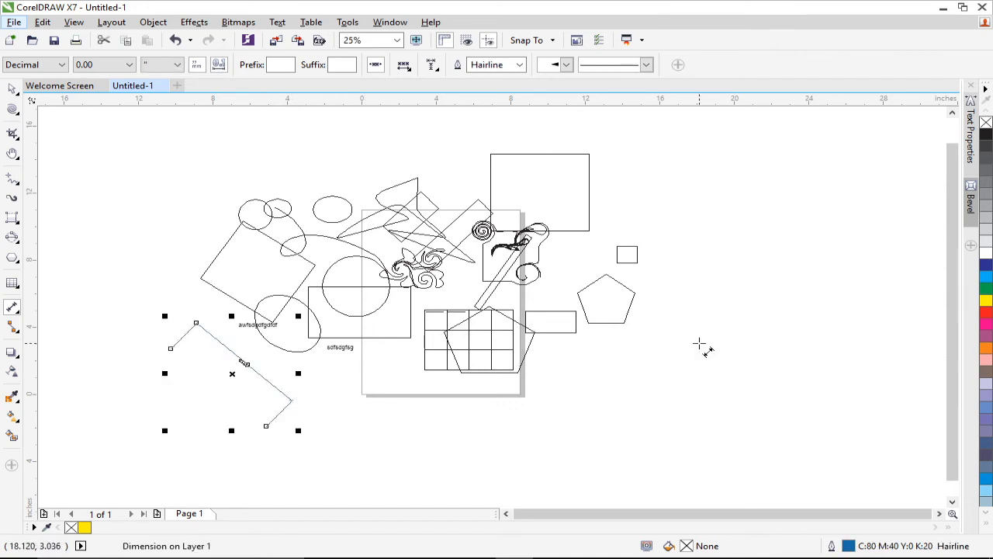
{"action": "key", "text": "Escape"}
Step: Draw two more slanted parallel dimensions to the far right of the page, one above the other
{"action": "left_click", "coordinate": [794, 262]}
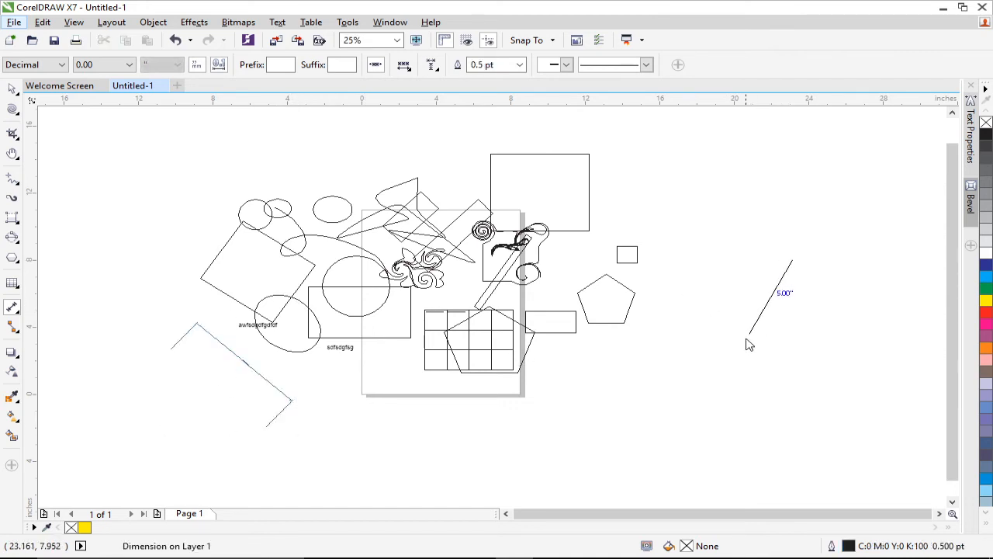
{"action": "left_click", "coordinate": [735, 355]}
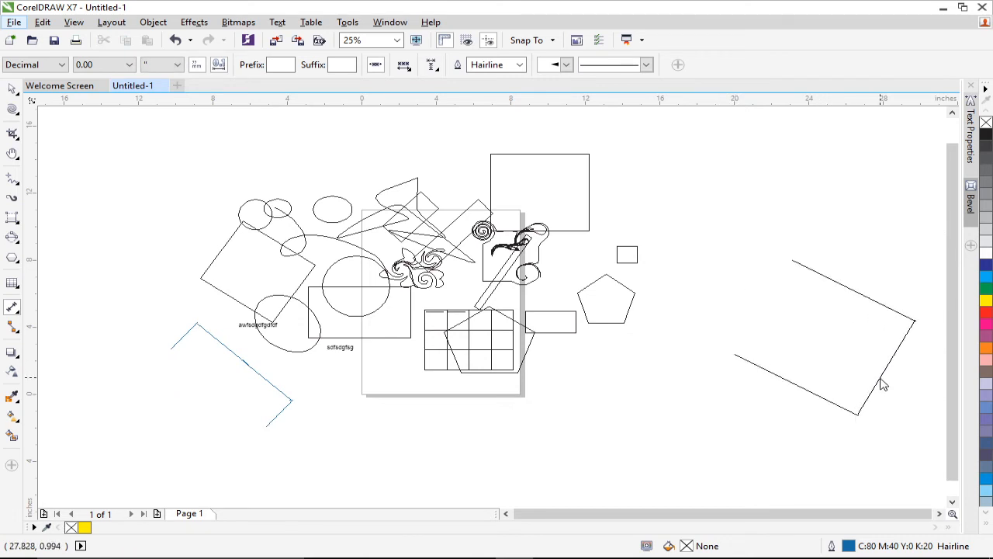
{"action": "left_click", "coordinate": [818, 381]}
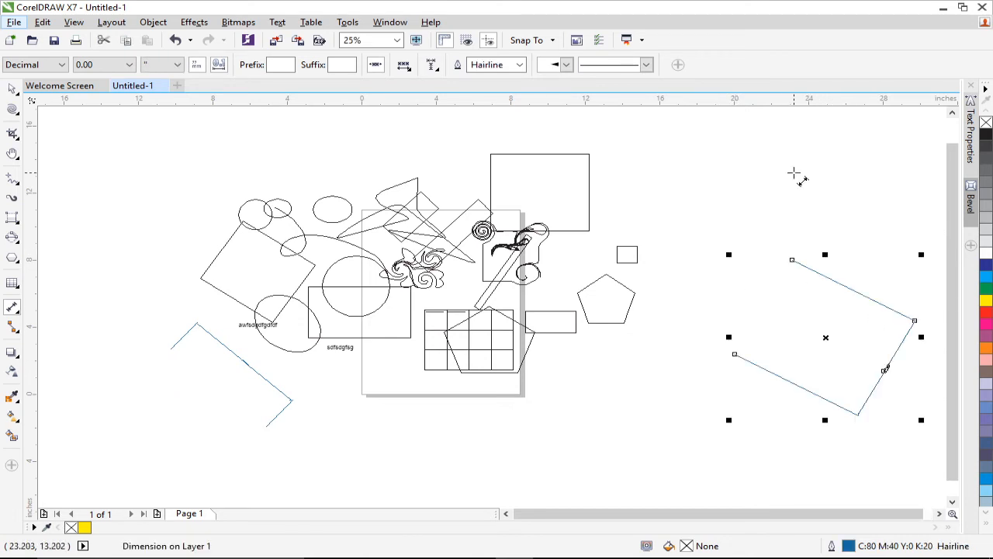
{"action": "left_click", "coordinate": [793, 172]}
{"action": "left_click", "coordinate": [732, 260]}
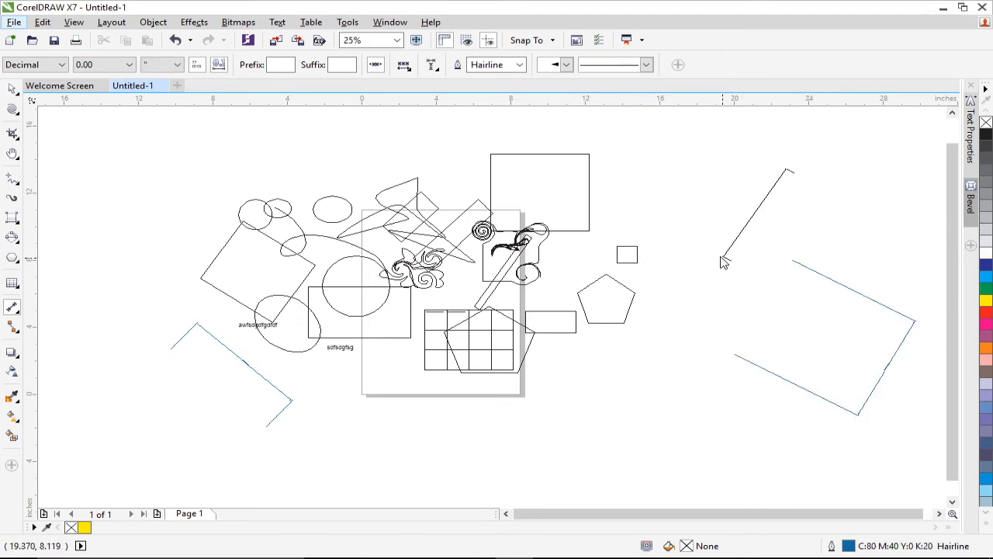
{"action": "left_click", "coordinate": [656, 202]}
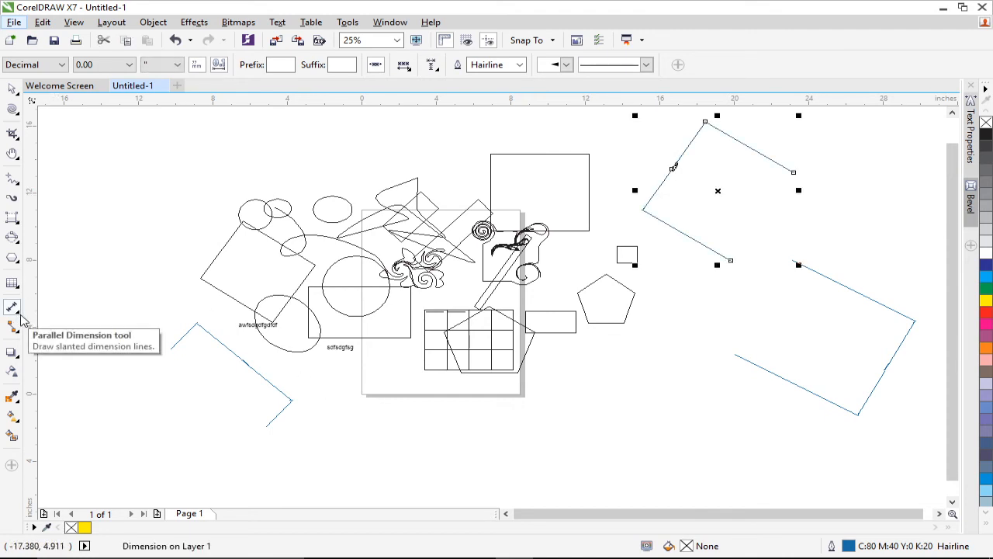
Step: Draw two 3-point callouts without text: one about 7 by 6 inches left of the page and one about 10.1 by 8.2 inches to its right
{"action": "left_click", "coordinate": [19, 314]}
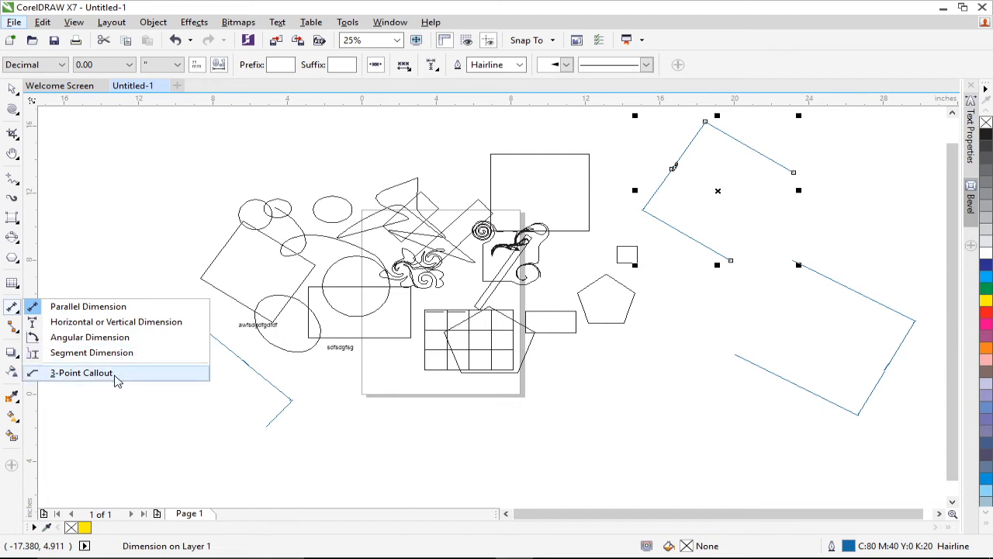
{"action": "left_click", "coordinate": [117, 373]}
{"action": "left_click_drag", "start_coordinate": [143, 287], "coordinate": [220, 378]}
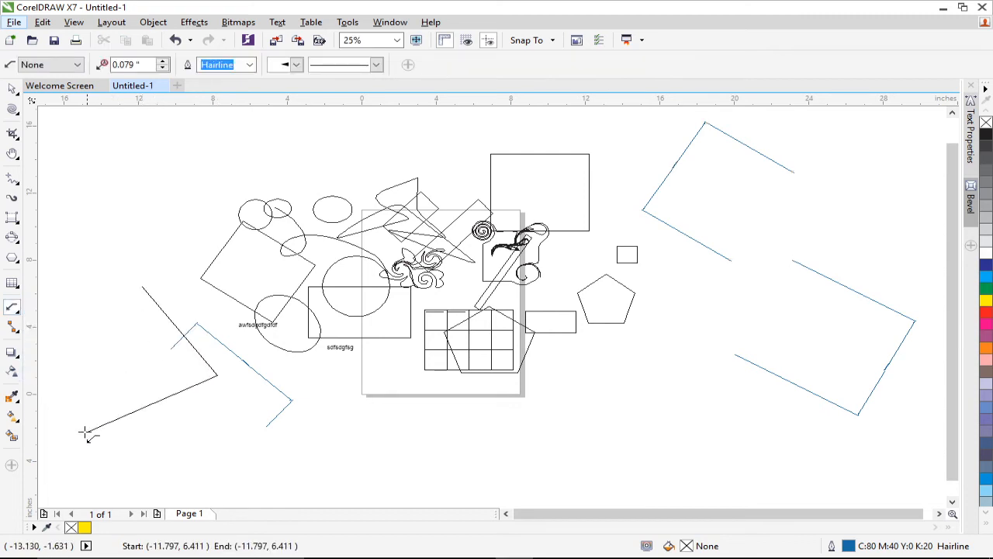
{"action": "left_click", "coordinate": [90, 386]}
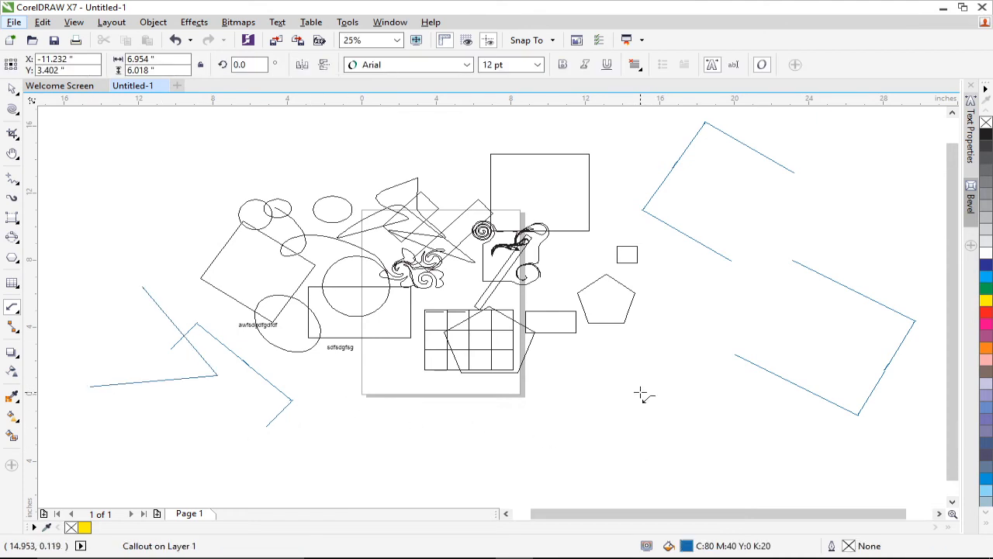
{"action": "left_click_drag", "start_coordinate": [641, 394], "coordinate": [689, 456]}
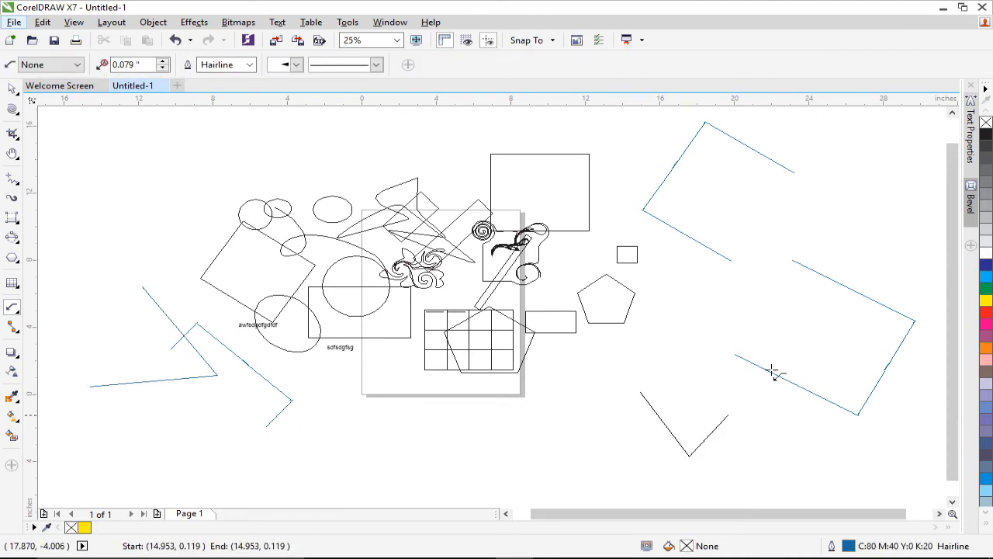
{"action": "left_click", "coordinate": [827, 318]}
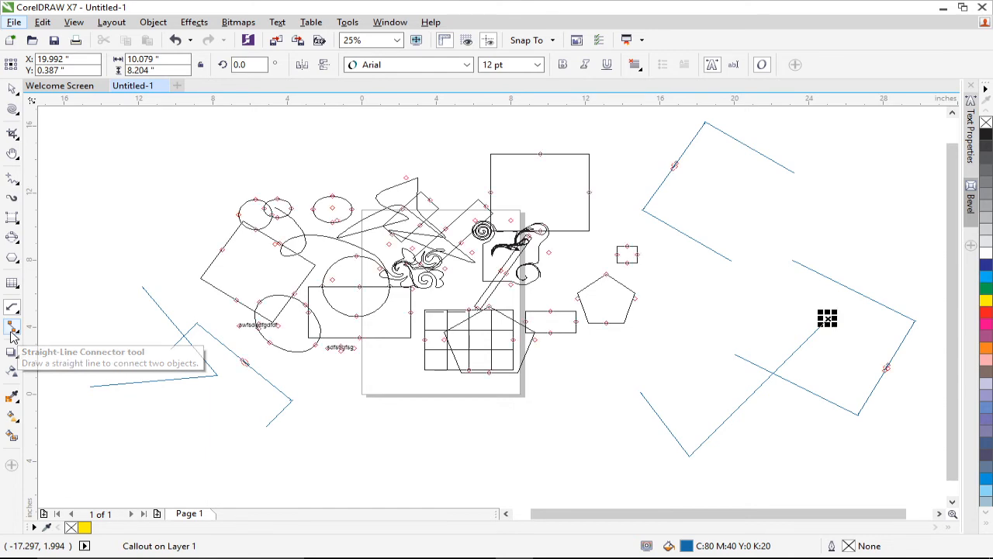
Step: Draw a straight-line connector from the lower open end of the slanted dimension to the start of the callout, to the page's lower right
{"action": "left_click", "coordinate": [11, 332]}
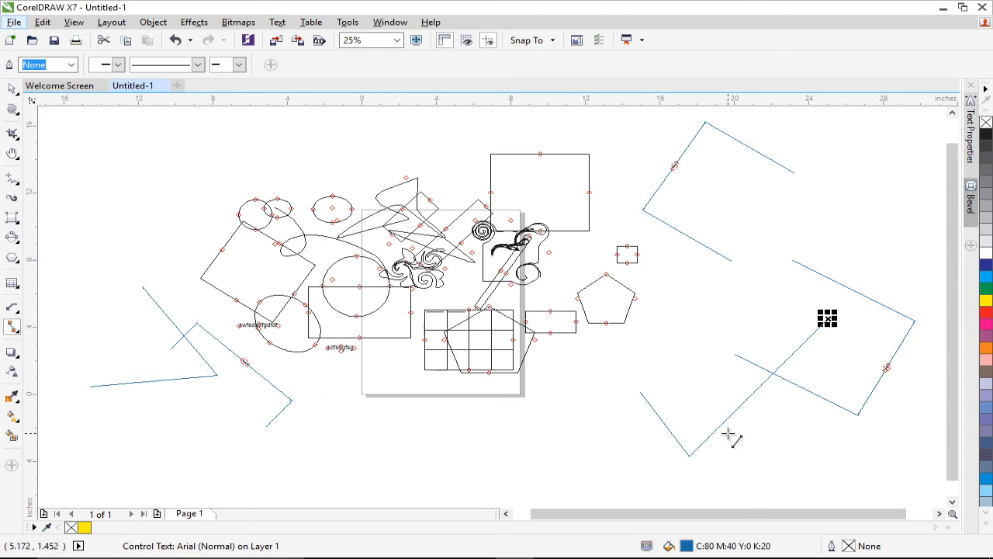
{"action": "left_click", "coordinate": [722, 365]}
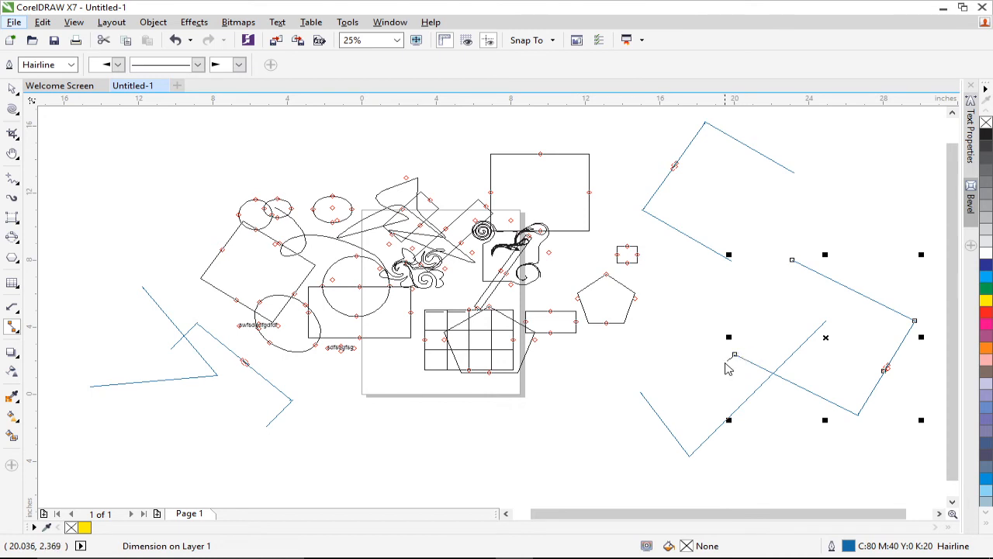
{"action": "left_click_drag", "start_coordinate": [735, 355], "coordinate": [642, 394]}
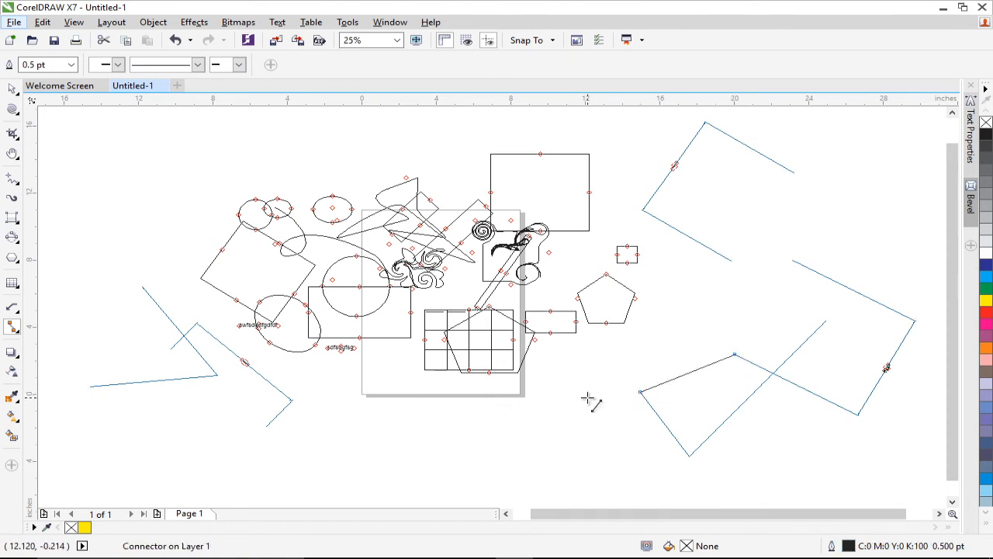
{"action": "left_click", "coordinate": [19, 332]}
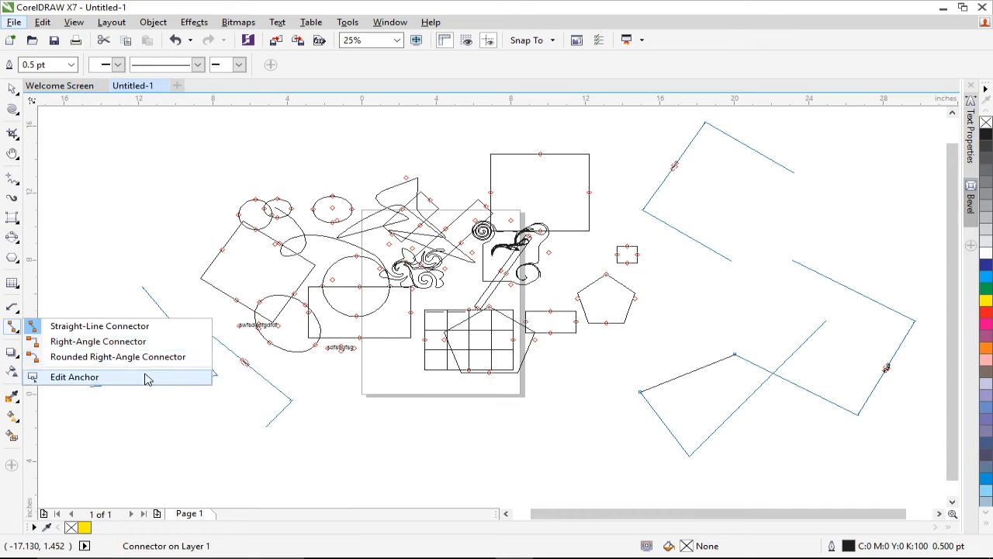
{"action": "left_click", "coordinate": [121, 413]}
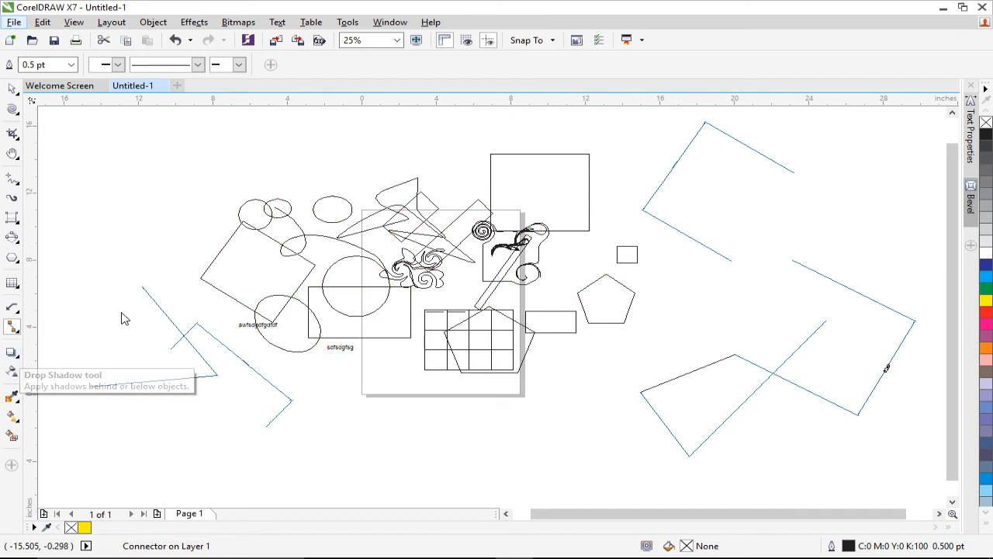
Step: Apply a drop shadow with opacity 50 and feathering 15 to the tilted rectangle crossing the page's upper edge
{"action": "left_click", "coordinate": [13, 353]}
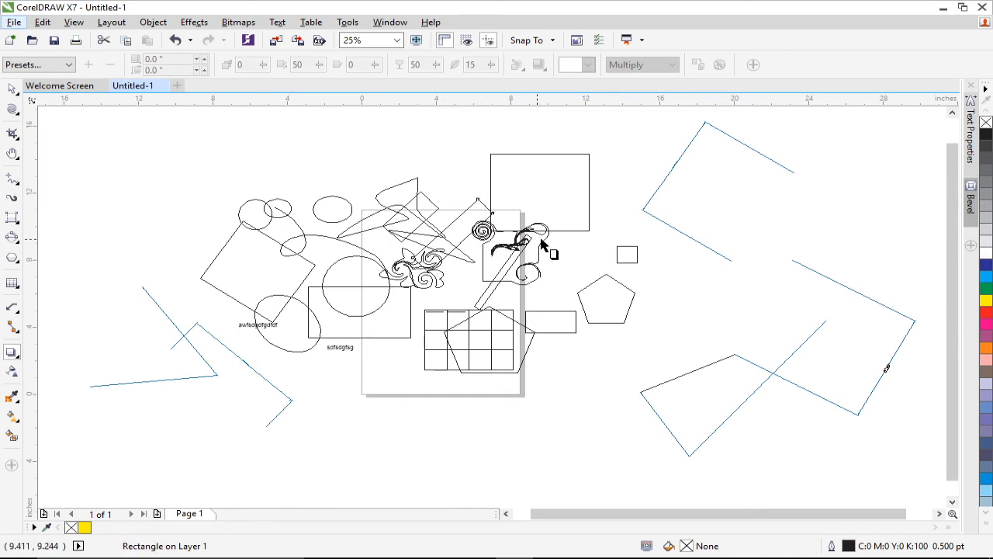
{"action": "left_click_drag", "start_coordinate": [501, 238], "coordinate": [479, 263]}
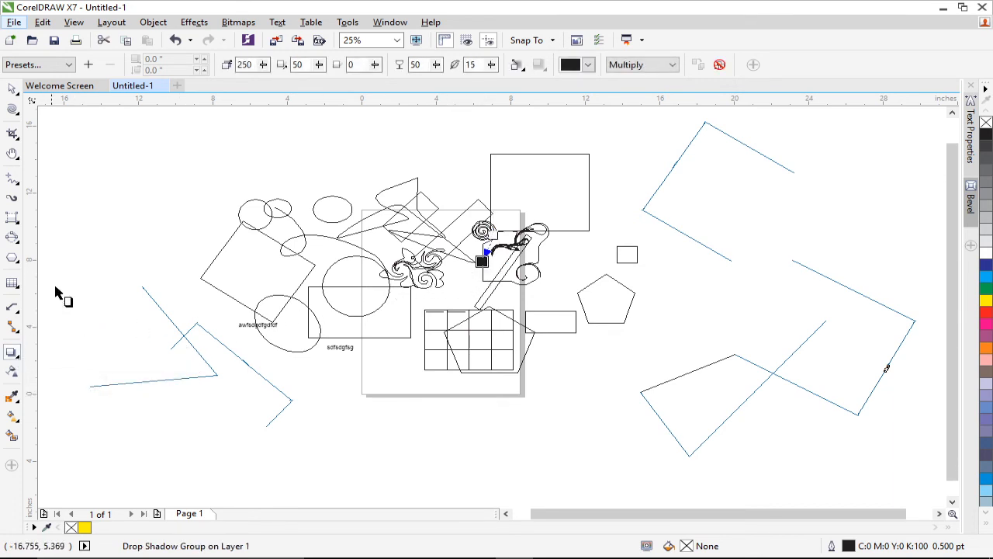
{"action": "left_click", "coordinate": [11, 90]}
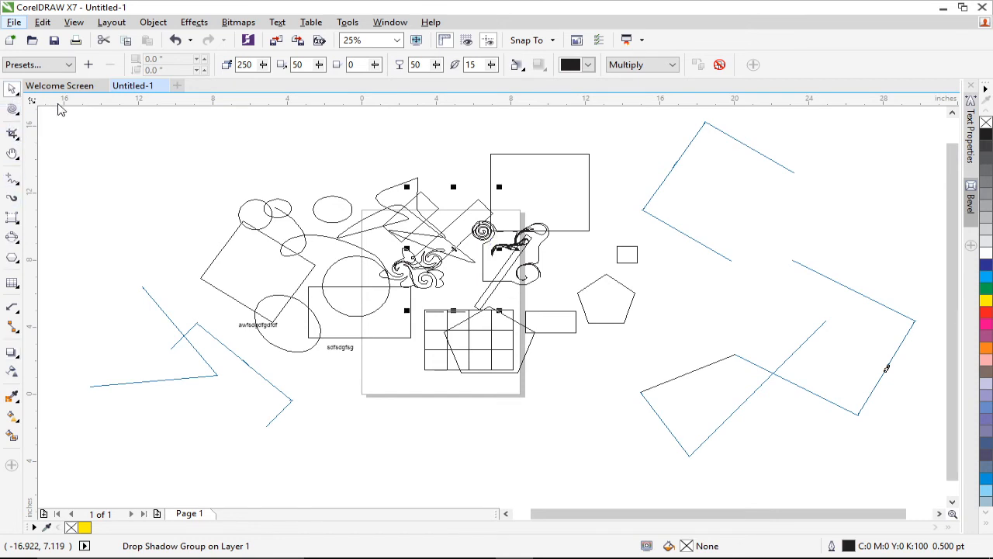
Step: Fill the small rectangle above the pentagon with blue (C100 M100 Y0 K0) and remove its outline
{"action": "left_click", "coordinate": [637, 256]}
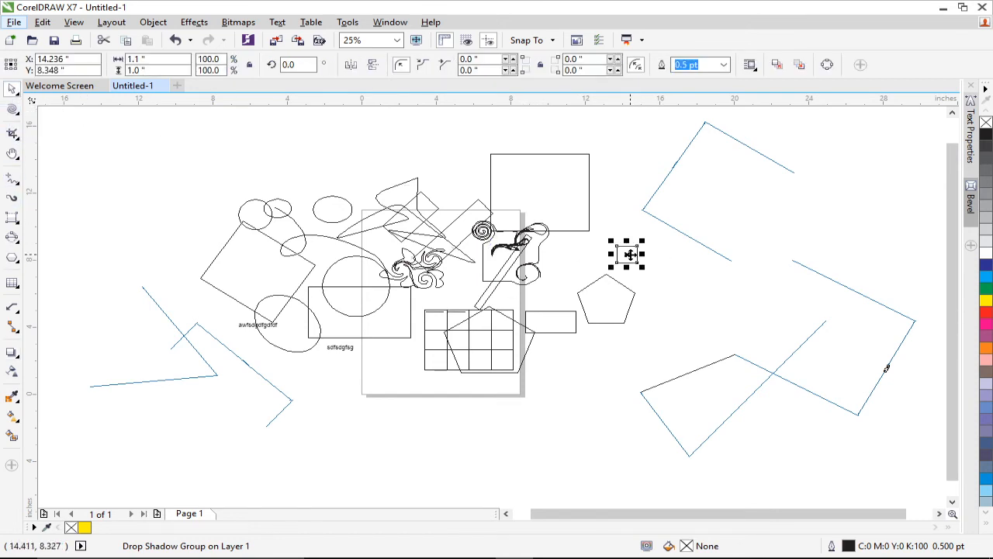
{"action": "left_click", "coordinate": [986, 265]}
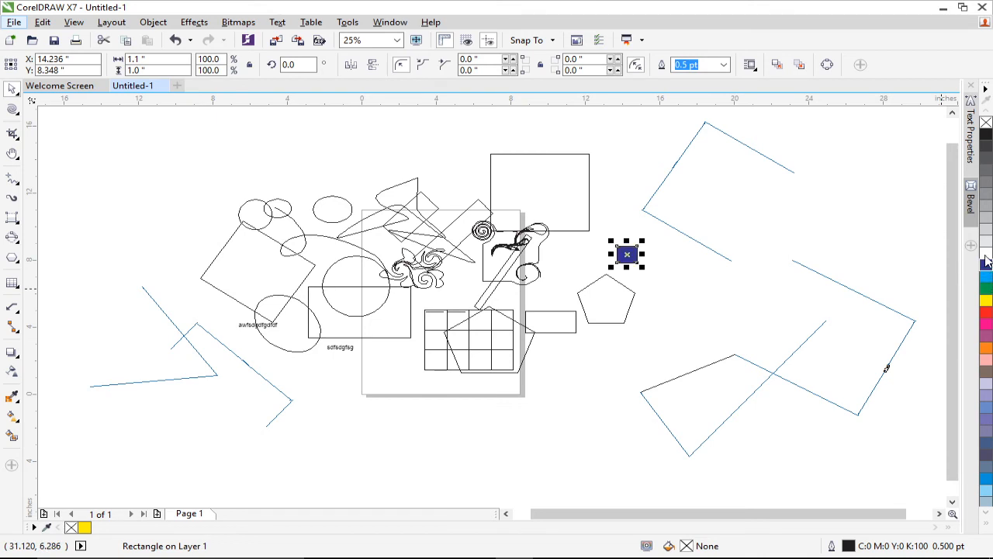
{"action": "right_click", "coordinate": [986, 123]}
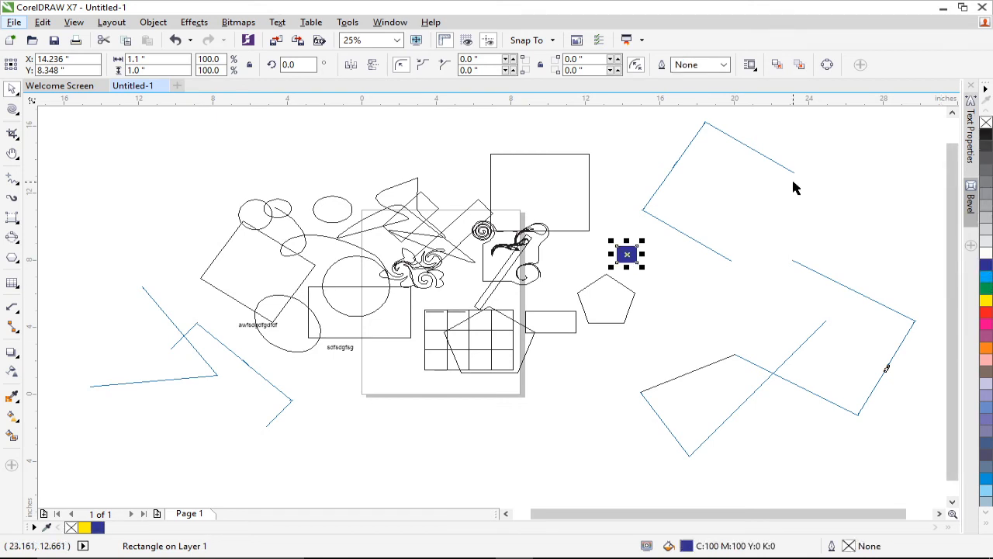
{"action": "scroll", "coordinate": [644, 254], "scroll_direction": "up", "scroll_amount": 4}
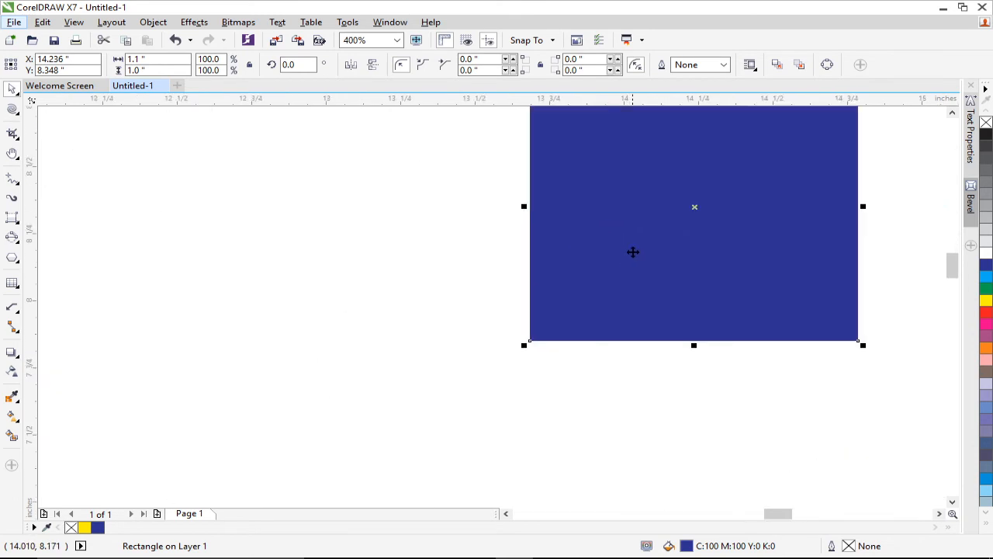
{"action": "key", "text": "ctrl+z"}
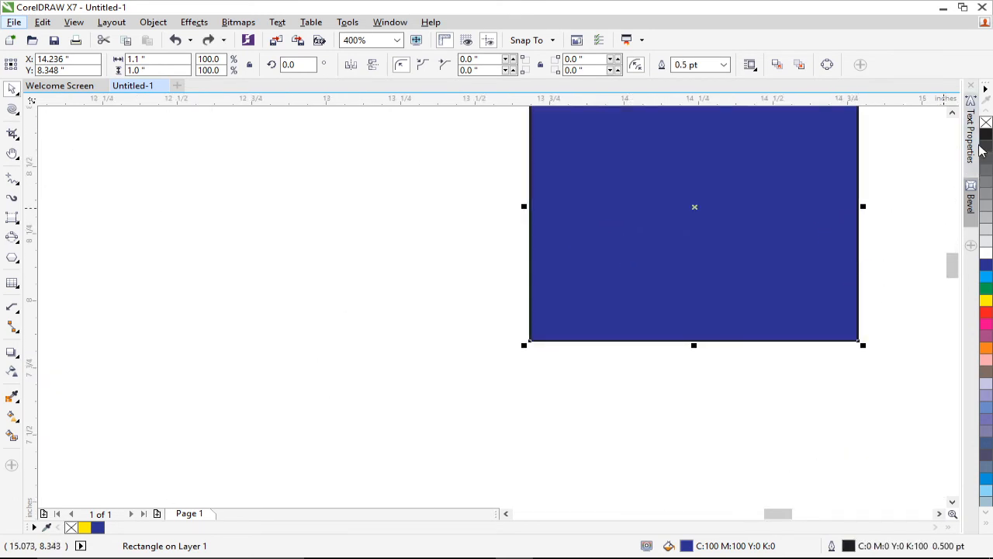
{"action": "right_click", "coordinate": [986, 123]}
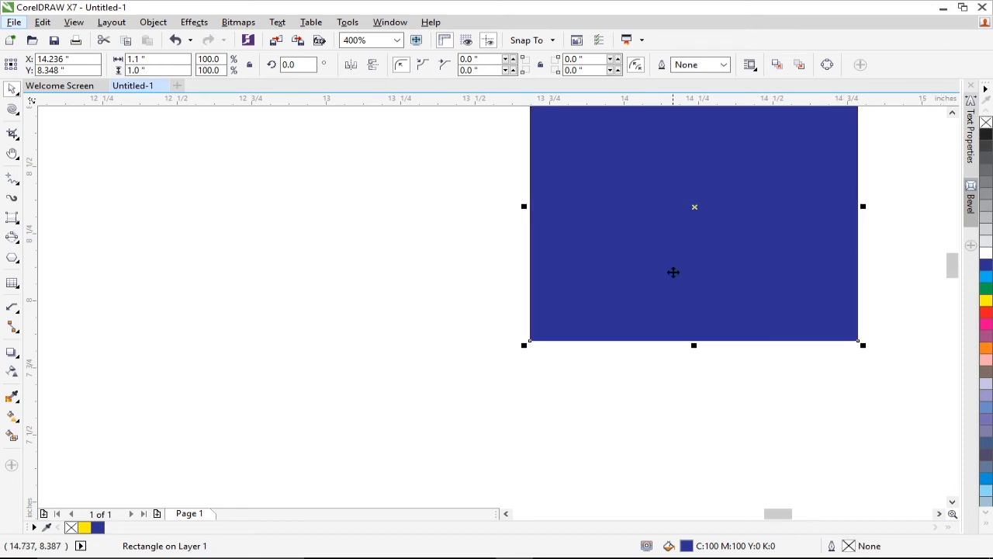
Step: Move the blue rectangle to about X 13.34, Y 8.04 inches and cast a drop shadow from its upper edge at about 245°
{"action": "left_click_drag", "start_coordinate": [621, 266], "coordinate": [355, 348]}
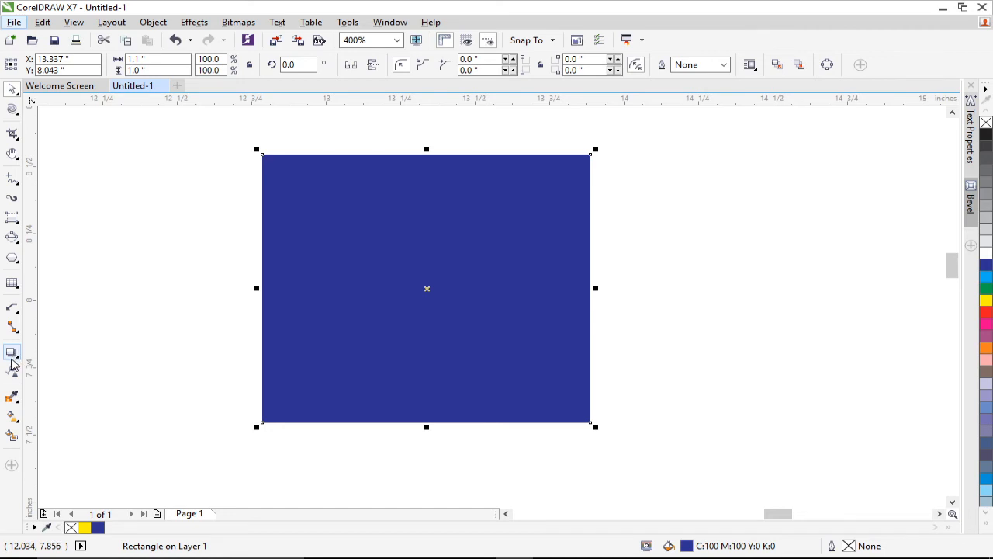
{"action": "left_click", "coordinate": [12, 354]}
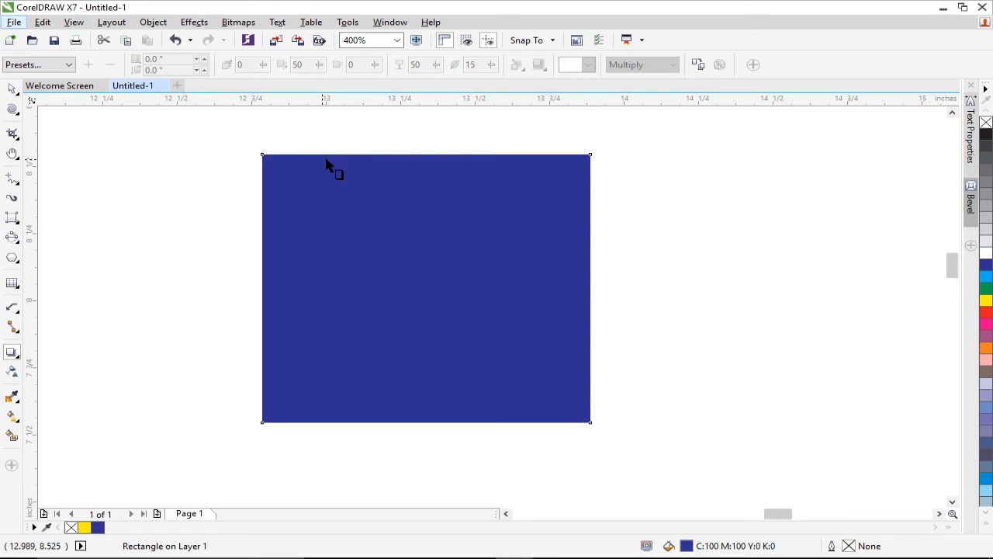
{"action": "left_click_drag", "start_coordinate": [314, 159], "coordinate": [293, 433]}
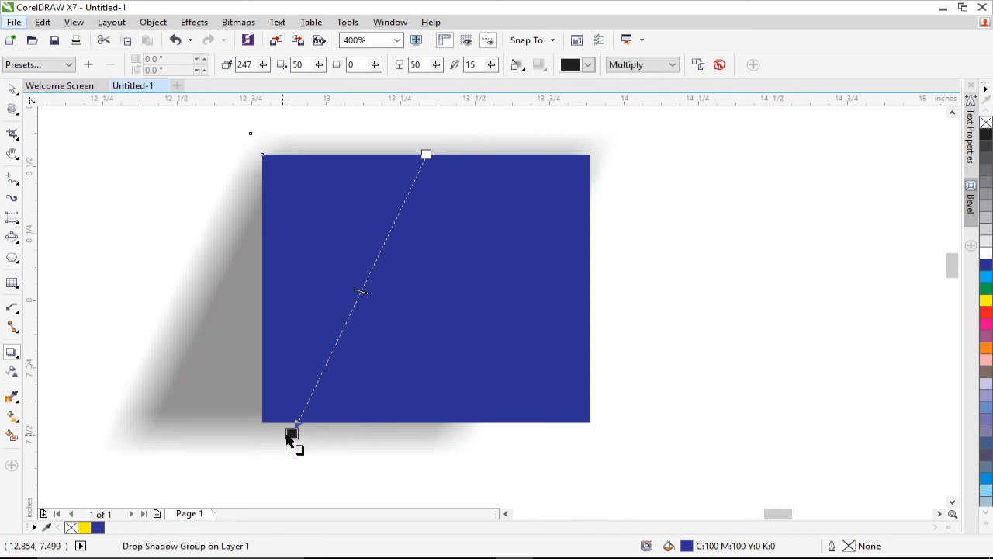
{"action": "left_click_drag", "start_coordinate": [292, 433], "coordinate": [294, 408]}
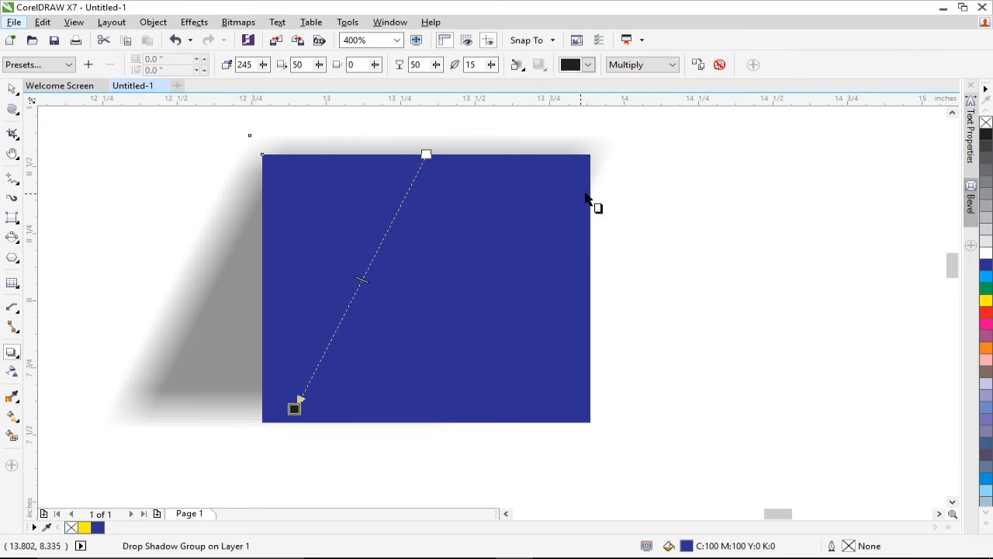
Step: Examine the drop shadow's merge mode, colour, feathering direction, opacity and feathering options, and the other interactive effect tools
{"action": "left_click", "coordinate": [658, 66]}
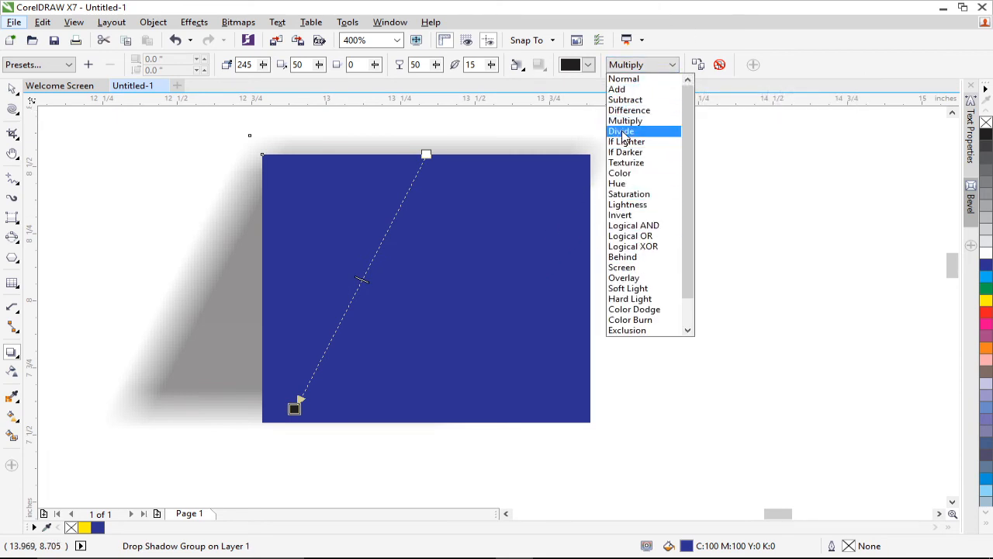
{"action": "left_click", "coordinate": [593, 67]}
{"action": "left_click", "coordinate": [590, 67]}
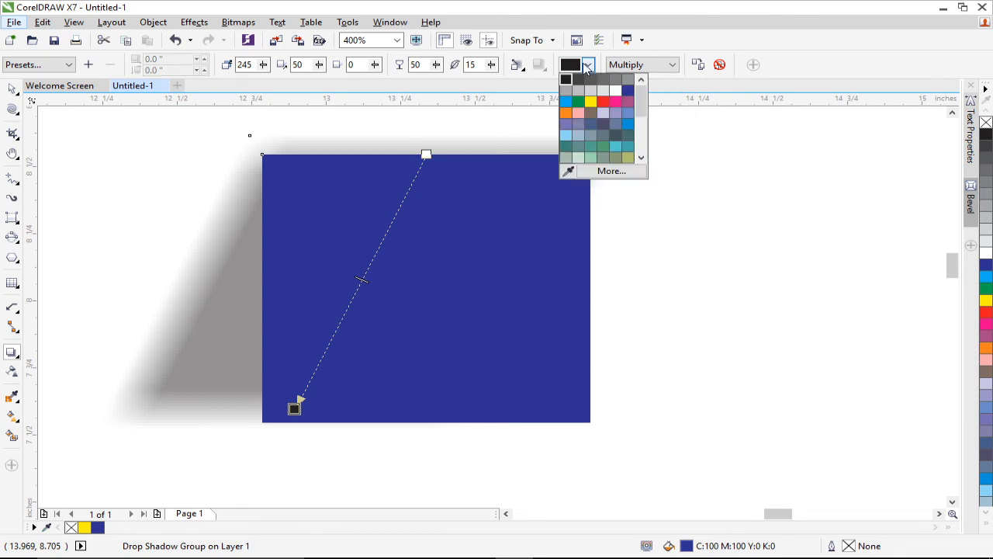
{"action": "left_click", "coordinate": [518, 66]}
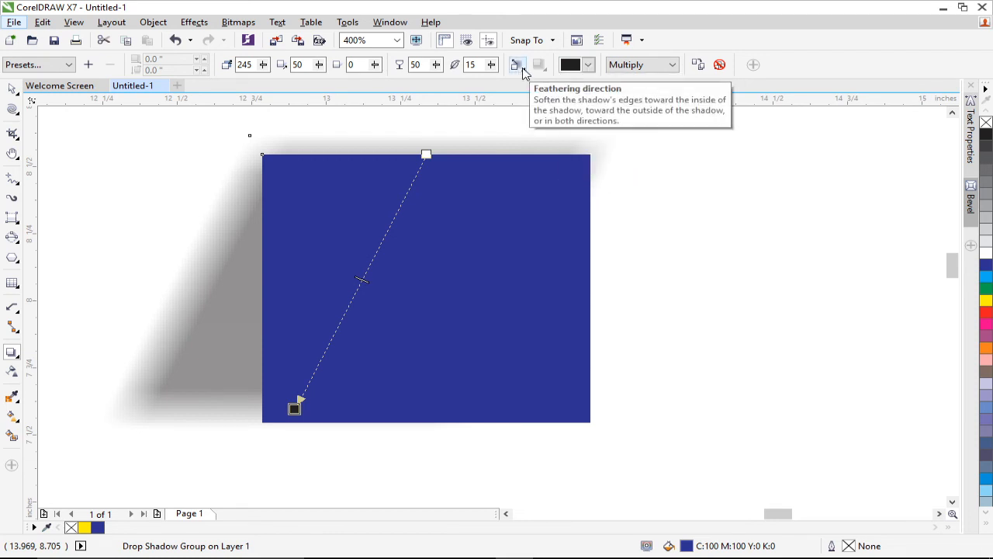
{"action": "left_click", "coordinate": [517, 66]}
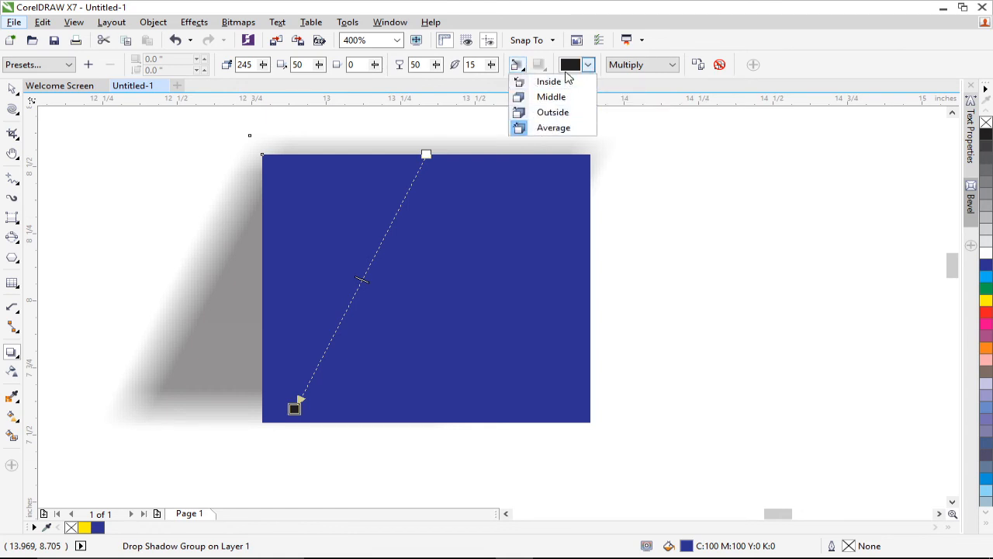
{"action": "left_click", "coordinate": [538, 82]}
{"action": "double_click", "coordinate": [419, 66]}
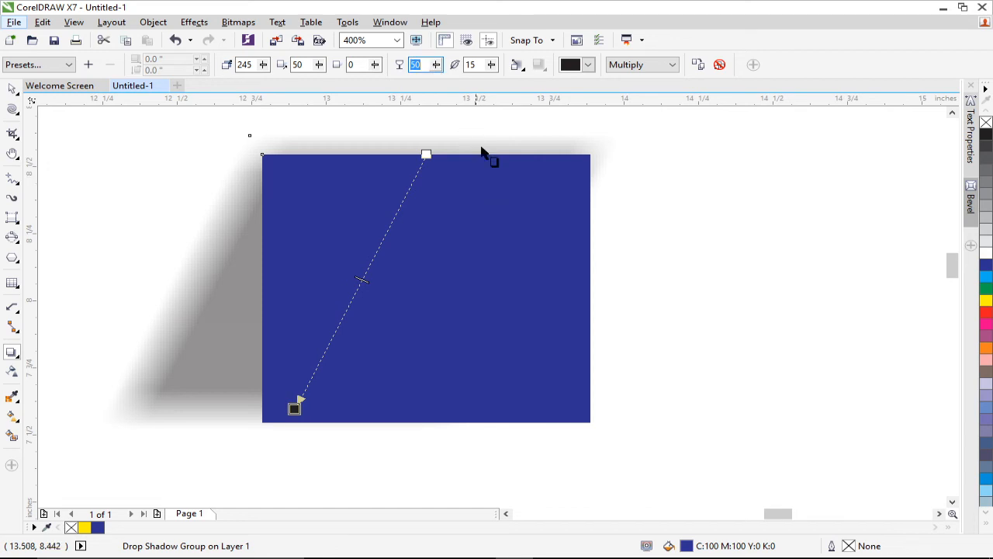
{"action": "key", "text": "Tab"}
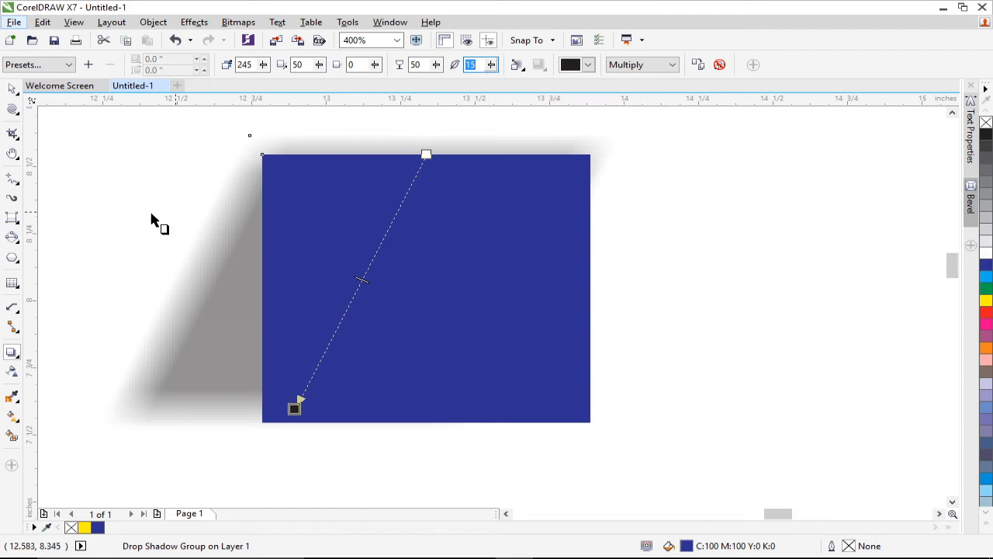
{"action": "left_click", "coordinate": [12, 328]}
{"action": "left_click", "coordinate": [15, 353]}
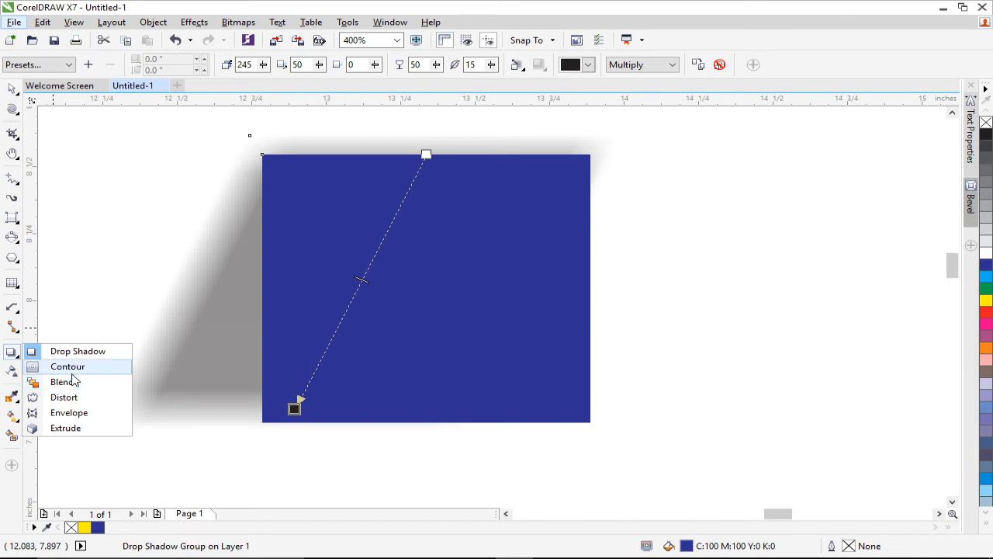
{"action": "left_click", "coordinate": [21, 365]}
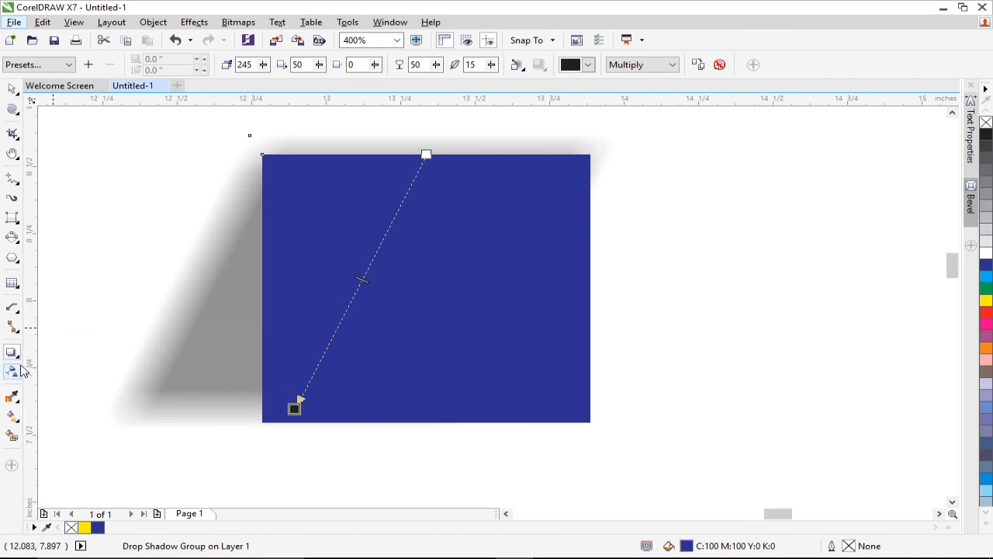
{"action": "left_click", "coordinate": [17, 355]}
Step: Apply a linear fountain transparency down the blue rectangle at about -99.8° and set its end node's transparency to 0
{"action": "left_click", "coordinate": [12, 372]}
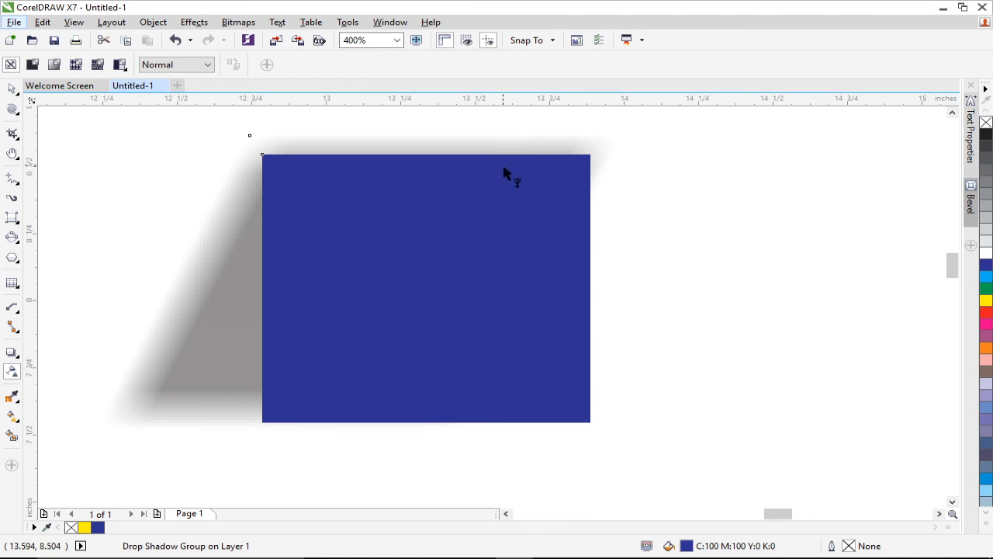
{"action": "left_click_drag", "start_coordinate": [503, 162], "coordinate": [440, 455]}
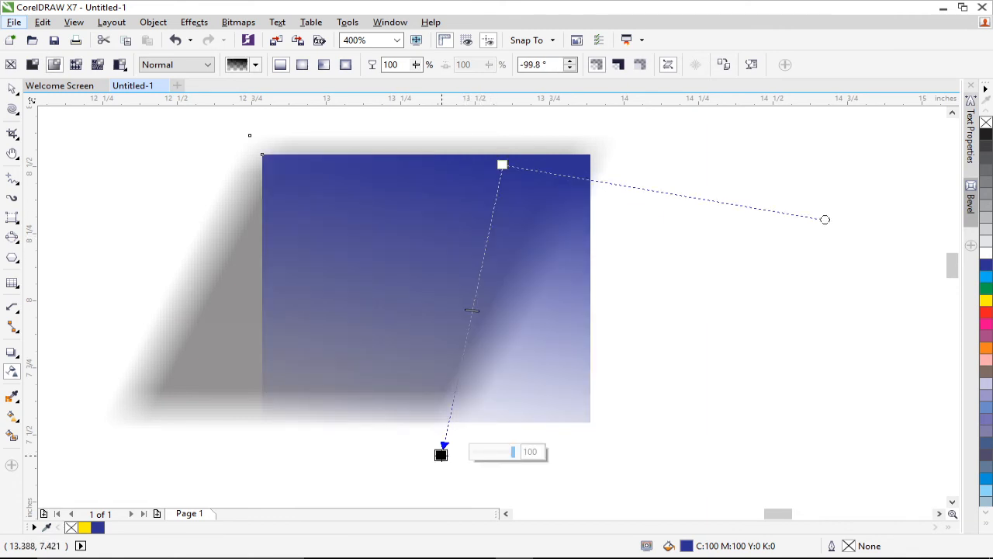
{"action": "mouse_move", "coordinate": [517, 457]}
{"action": "left_mouse_down"}
{"action": "mouse_move", "coordinate": [476, 457]}
{"action": "mouse_move", "coordinate": [557, 472]}
{"action": "mouse_move", "coordinate": [522, 460]}
{"action": "left_mouse_up"}
{"action": "left_click_drag", "start_coordinate": [462, 454], "coordinate": [324, 461]}
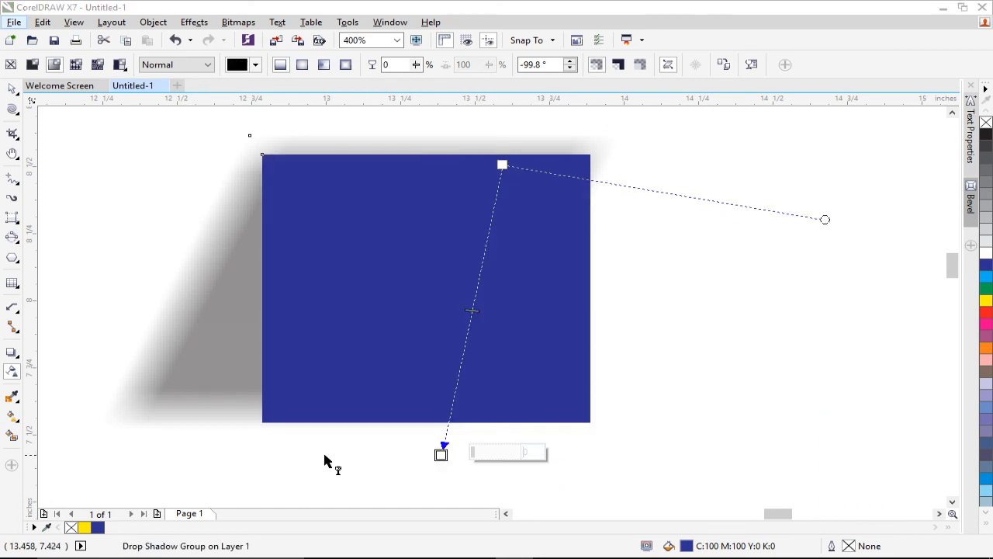
Step: Sample the small rectangle's blue with the color eyedropper and fill the large rectangle, the small pentagon and the wide rectangle with it
{"action": "left_click", "coordinate": [14, 397]}
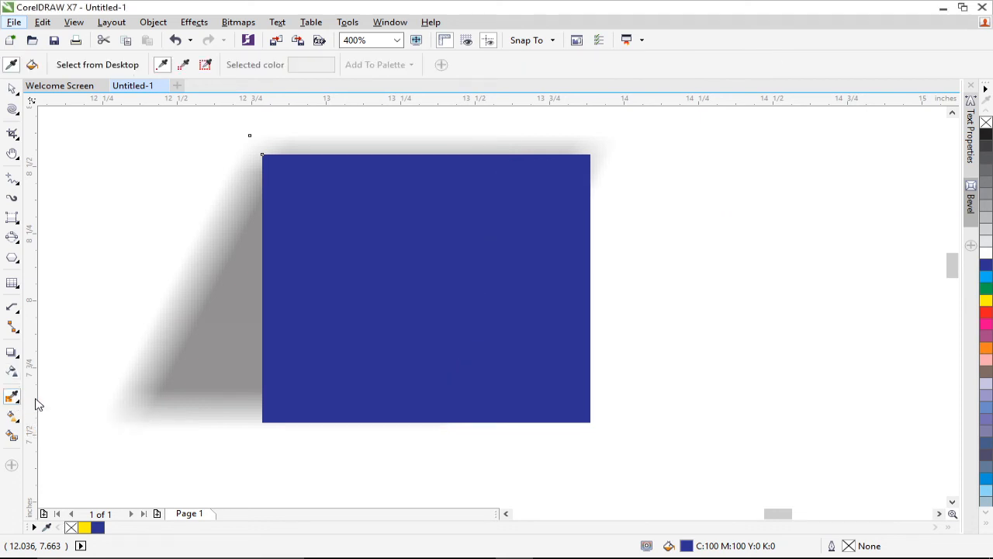
{"action": "scroll", "coordinate": [255, 322], "scroll_direction": "down", "scroll_amount": 3}
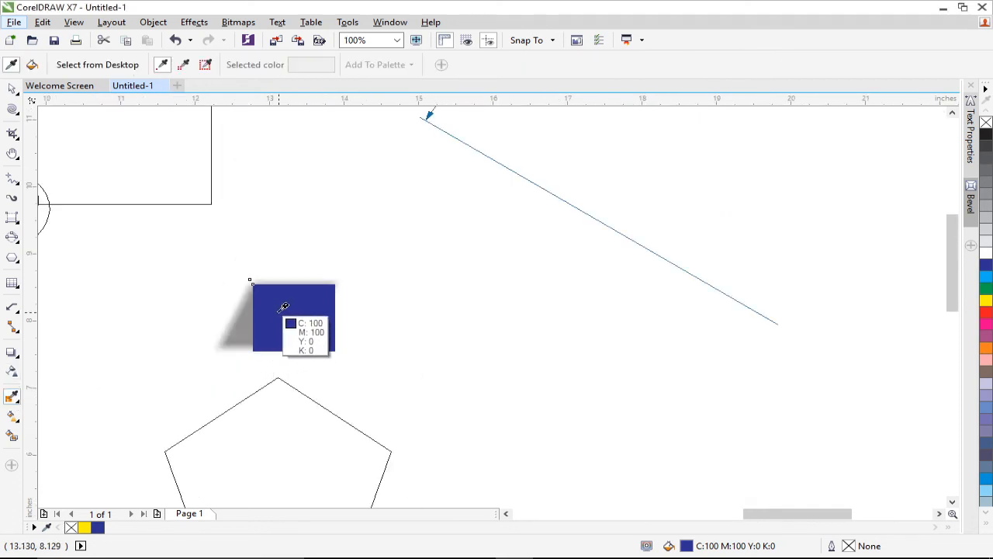
{"action": "left_click", "coordinate": [282, 320]}
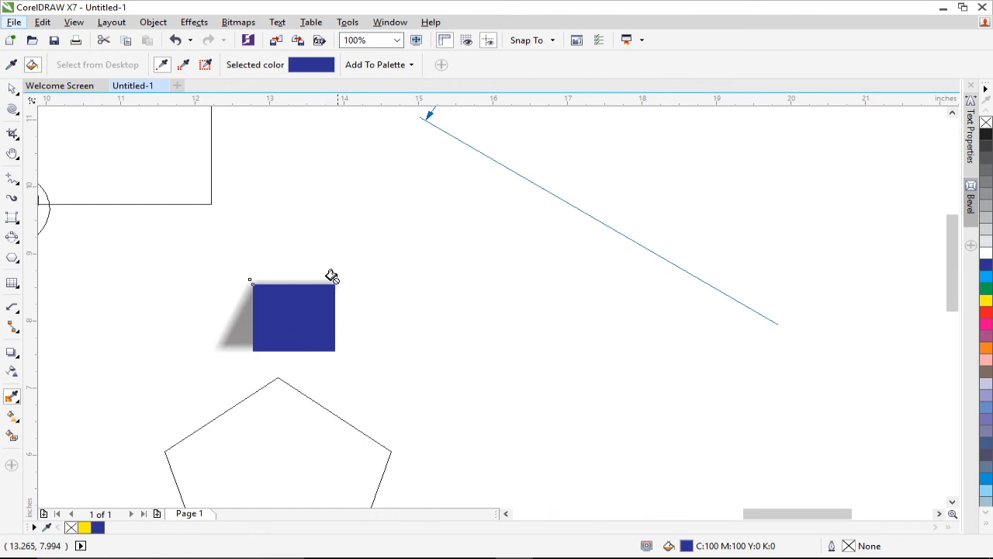
{"action": "left_click", "coordinate": [180, 175]}
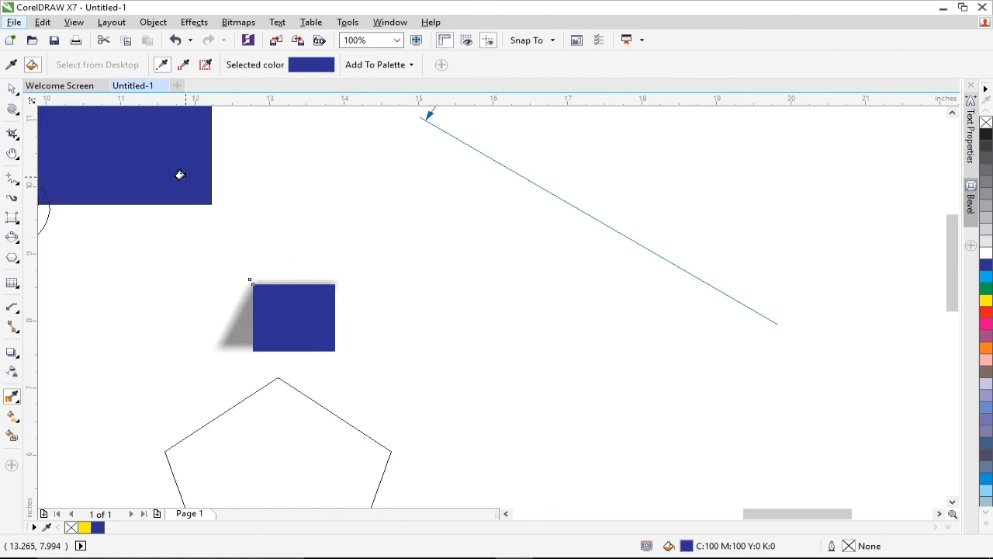
{"action": "left_click", "coordinate": [259, 451]}
{"action": "scroll", "coordinate": [370, 269], "scroll_direction": "down", "scroll_amount": 1}
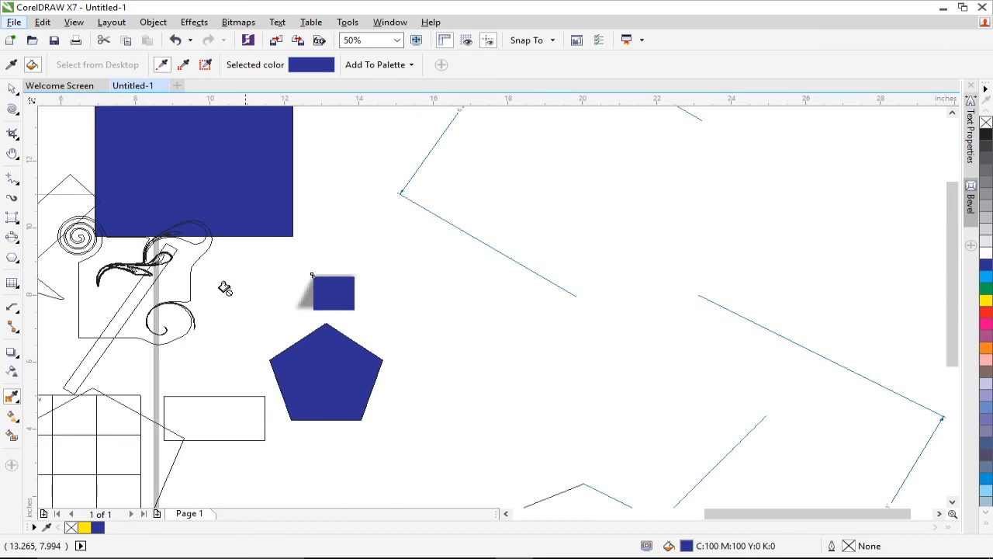
{"action": "scroll", "coordinate": [233, 290], "scroll_direction": "left", "scroll_amount": 4}
{"action": "left_click", "coordinate": [355, 414]}
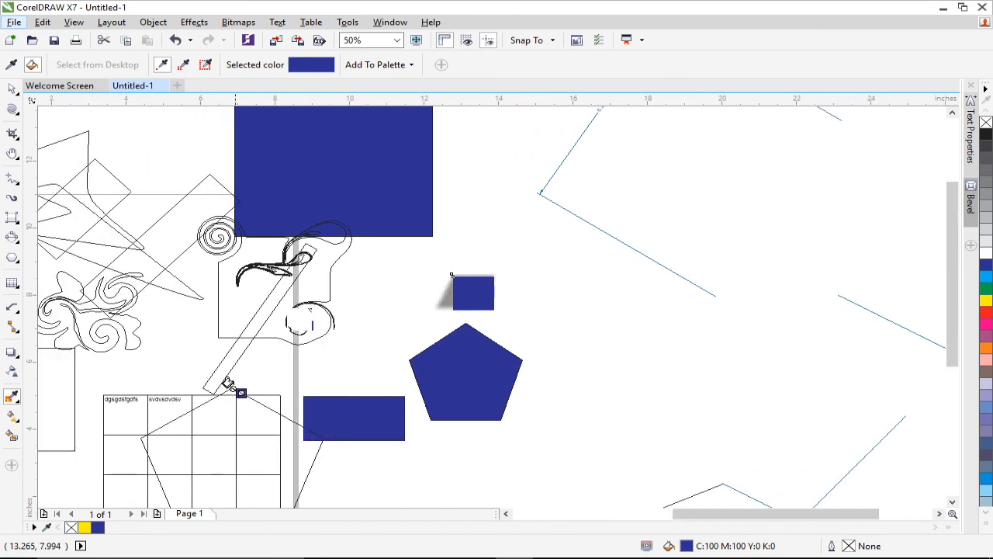
Step: Fill the two rotated rectangles near the table with the sampled blue
{"action": "left_click", "coordinate": [179, 225]}
{"action": "scroll", "coordinate": [178, 271], "scroll_direction": "left", "scroll_amount": 4}
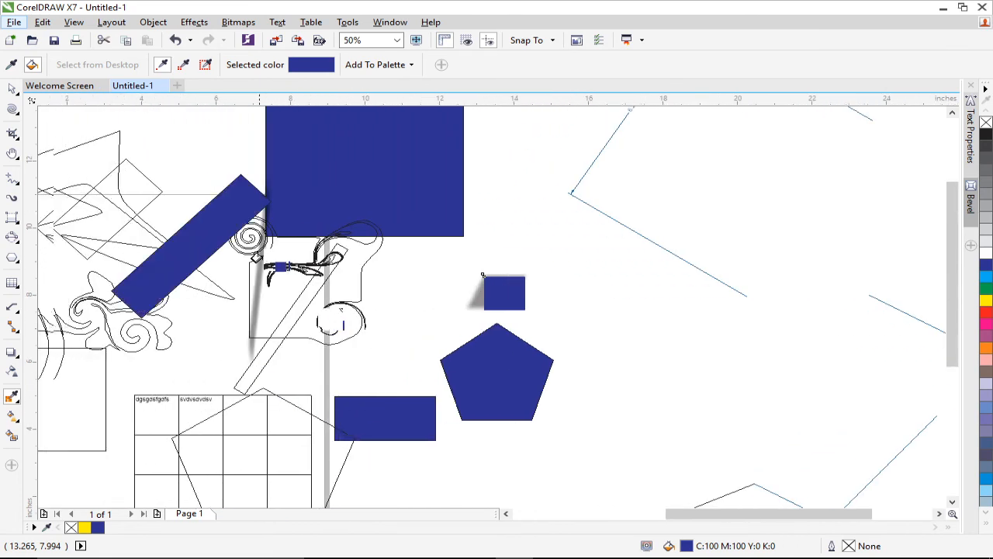
{"action": "left_click", "coordinate": [183, 210]}
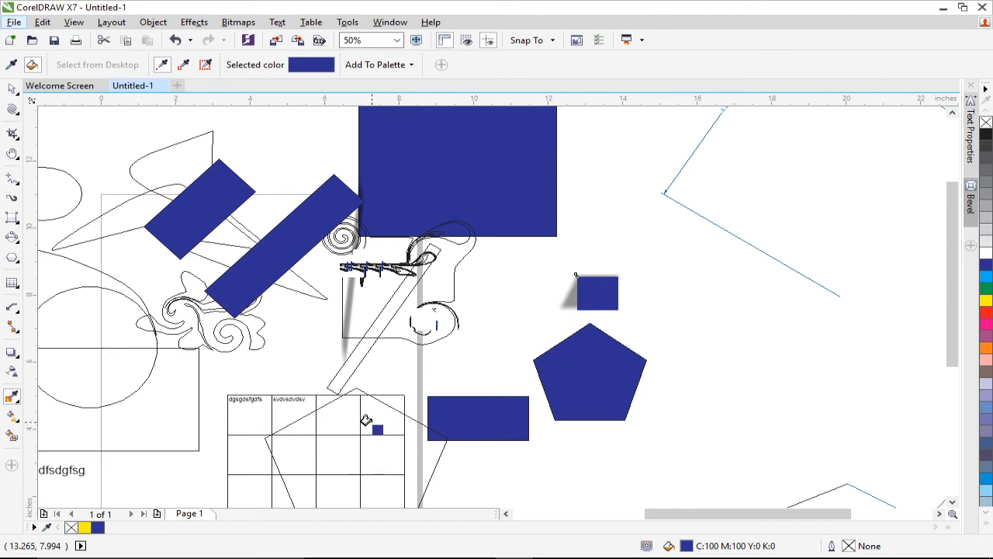
Step: Fill the table's last two columns and the second column's lower two cells with the sampled blue, and colour the first cell's text blue
{"action": "scroll", "coordinate": [407, 357], "scroll_direction": "down", "scroll_amount": 1}
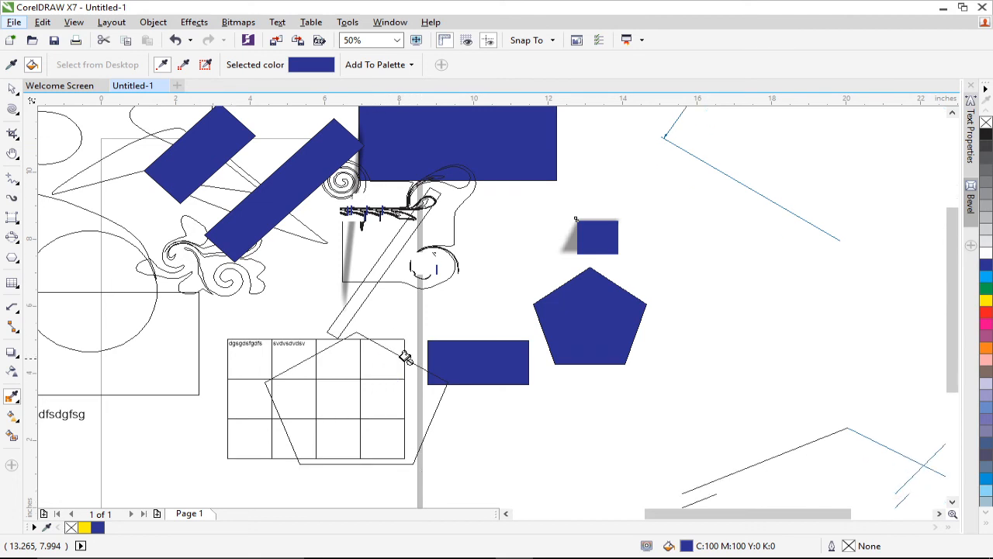
{"action": "left_click", "coordinate": [383, 359]}
{"action": "left_click", "coordinate": [322, 371]}
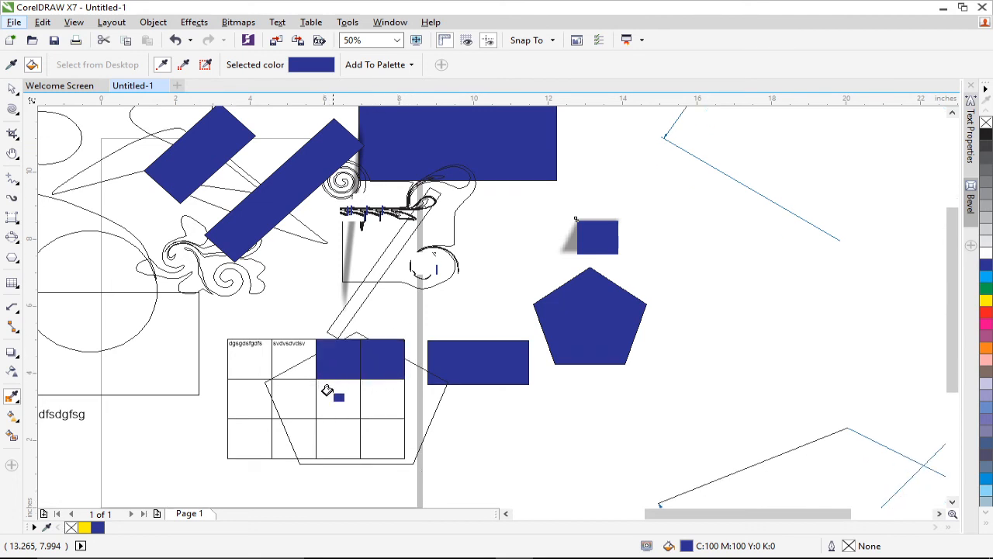
{"action": "left_click", "coordinate": [328, 393]}
{"action": "left_click", "coordinate": [383, 410]}
{"action": "left_click", "coordinate": [384, 437]}
{"action": "left_click", "coordinate": [324, 437]}
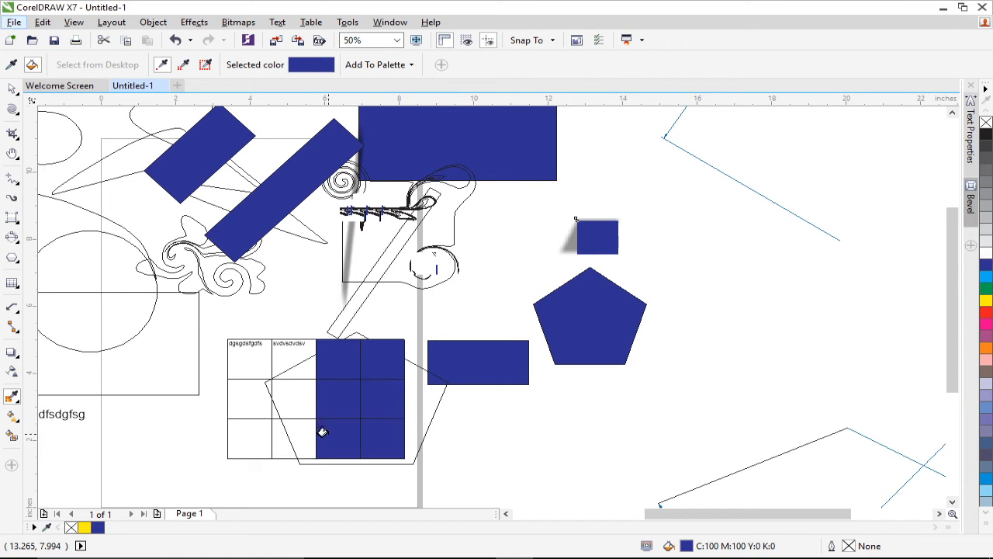
{"action": "scroll", "coordinate": [322, 435], "scroll_direction": "up", "scroll_amount": 1}
{"action": "left_click", "coordinate": [282, 405]}
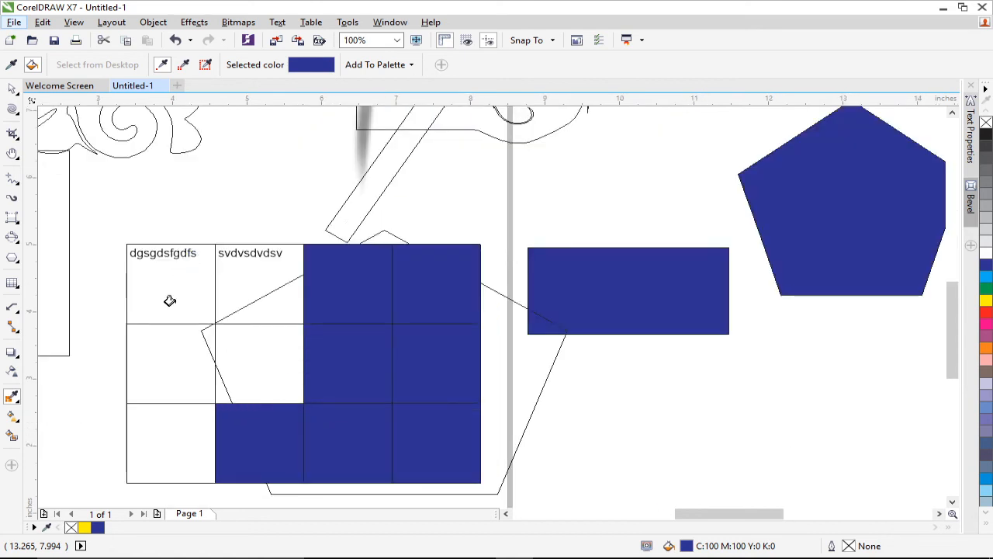
{"action": "left_click", "coordinate": [250, 355]}
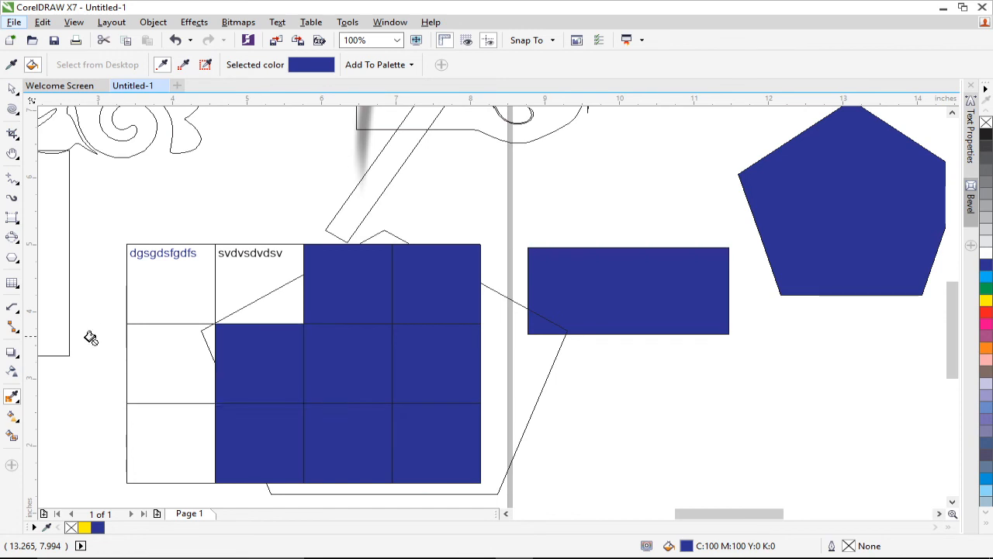
Step: Copy the small blue pentagon's attributes with the Attributes Eyedropper and apply them to the circle, the rectangle behind it and the thin slanted rectangle
{"action": "left_click", "coordinate": [16, 400]}
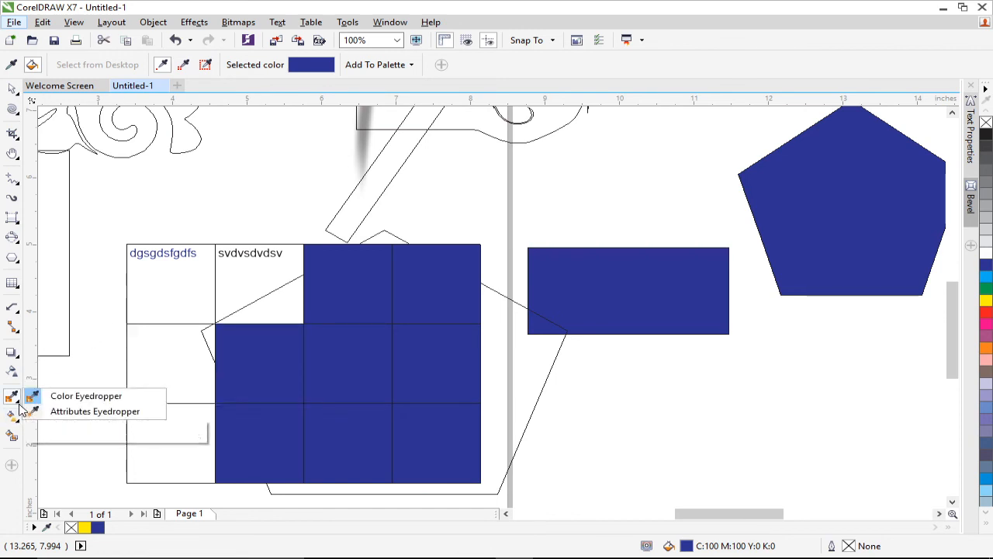
{"action": "left_click", "coordinate": [95, 411]}
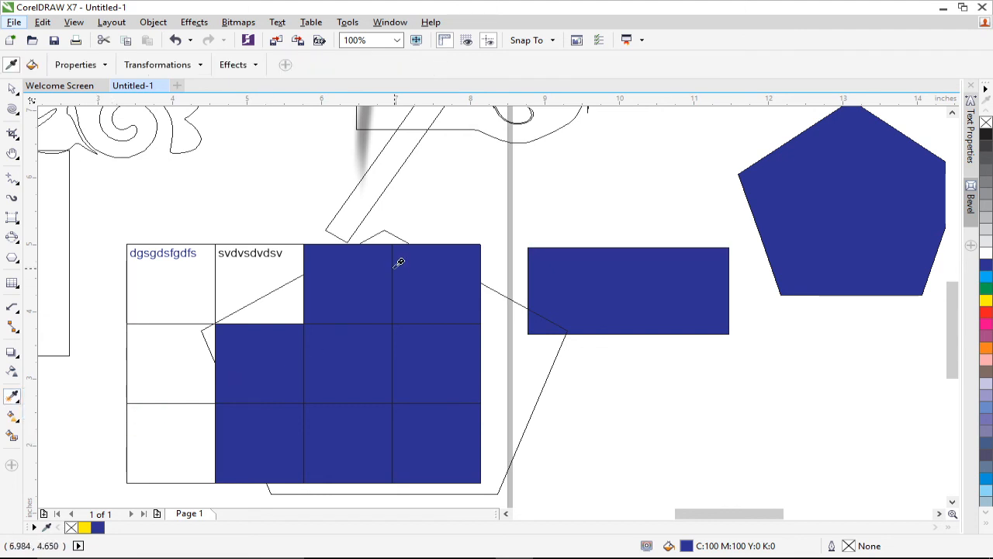
{"action": "scroll", "coordinate": [399, 259], "scroll_direction": "down", "scroll_amount": 2}
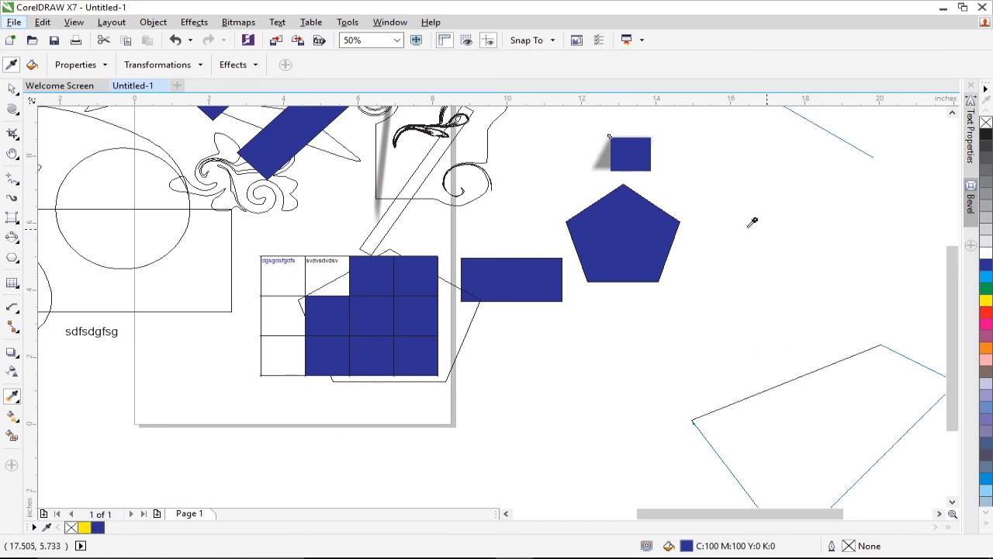
{"action": "left_click", "coordinate": [630, 229]}
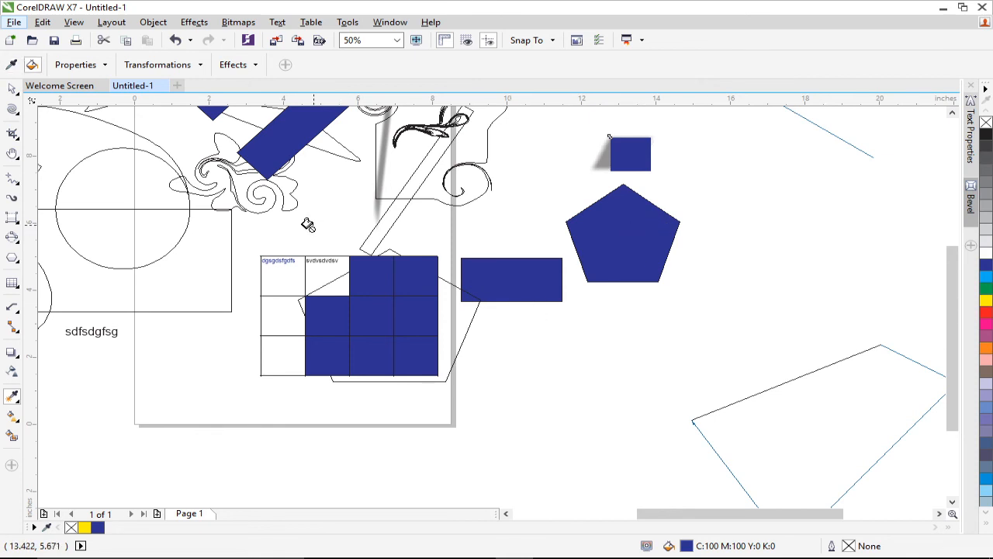
{"action": "left_click", "coordinate": [143, 226]}
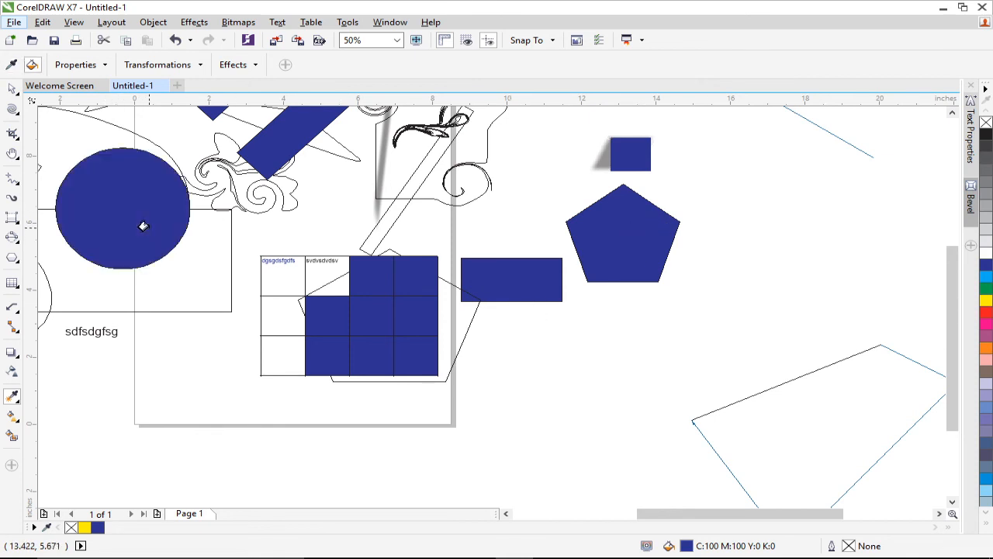
{"action": "left_click", "coordinate": [225, 272]}
{"action": "left_click", "coordinate": [392, 217]}
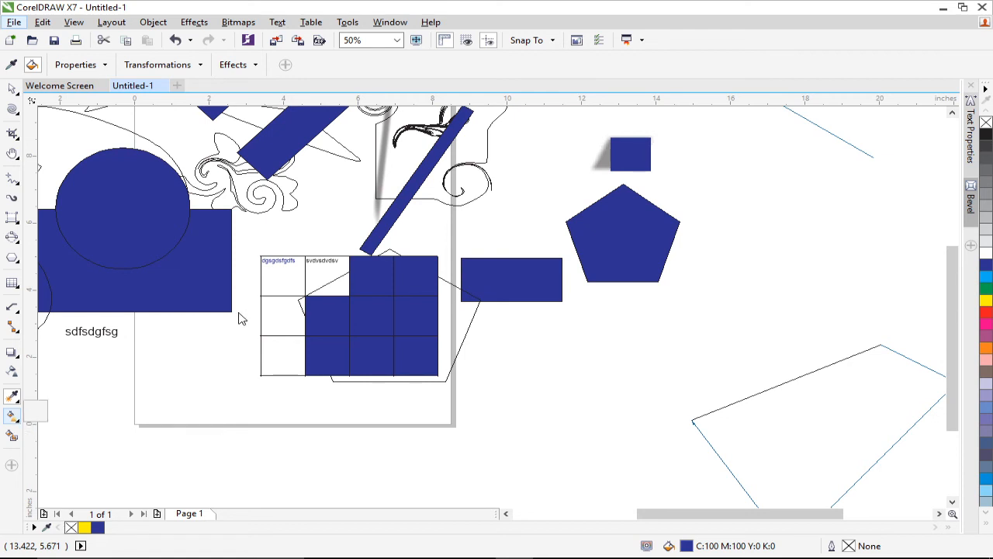
Step: With the Interactive Fill tool, fill the small standalone ellipse beside the page with yellow
{"action": "left_click", "coordinate": [17, 420]}
{"action": "left_click", "coordinate": [89, 419]}
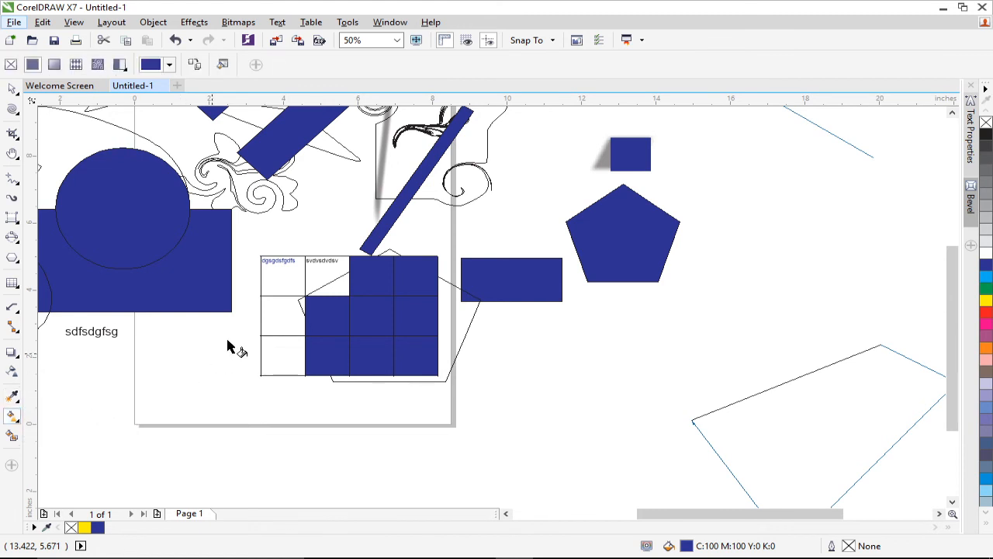
{"action": "scroll", "coordinate": [228, 344], "scroll_direction": "down", "scroll_amount": 4}
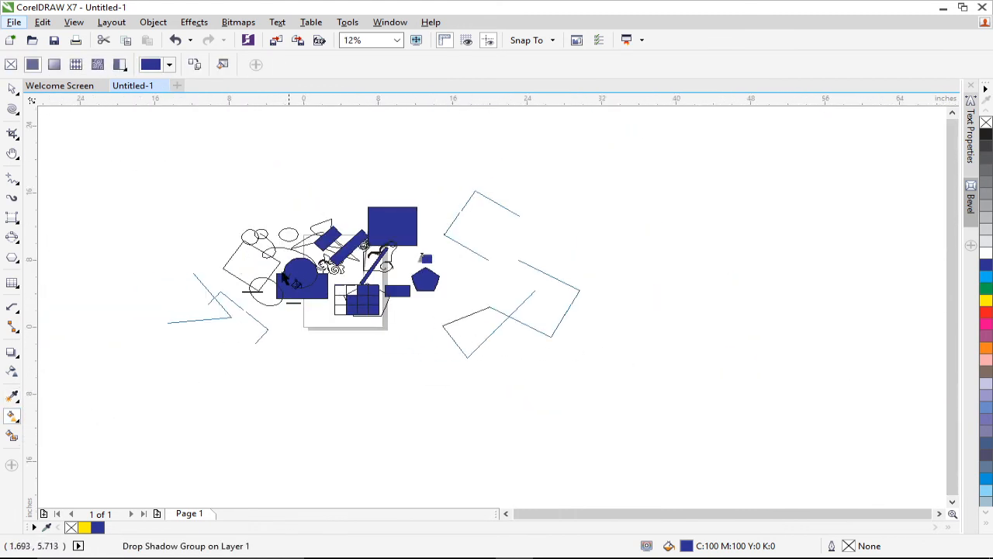
{"action": "scroll", "coordinate": [257, 248], "scroll_direction": "up", "scroll_amount": 2}
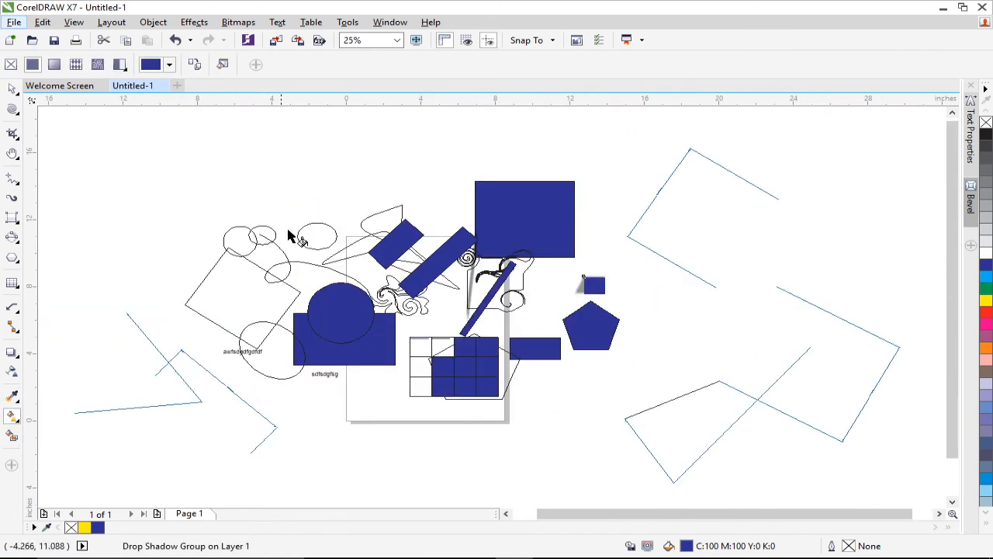
{"action": "scroll", "coordinate": [303, 235], "scroll_direction": "up", "scroll_amount": 2}
{"action": "left_click", "coordinate": [322, 249]}
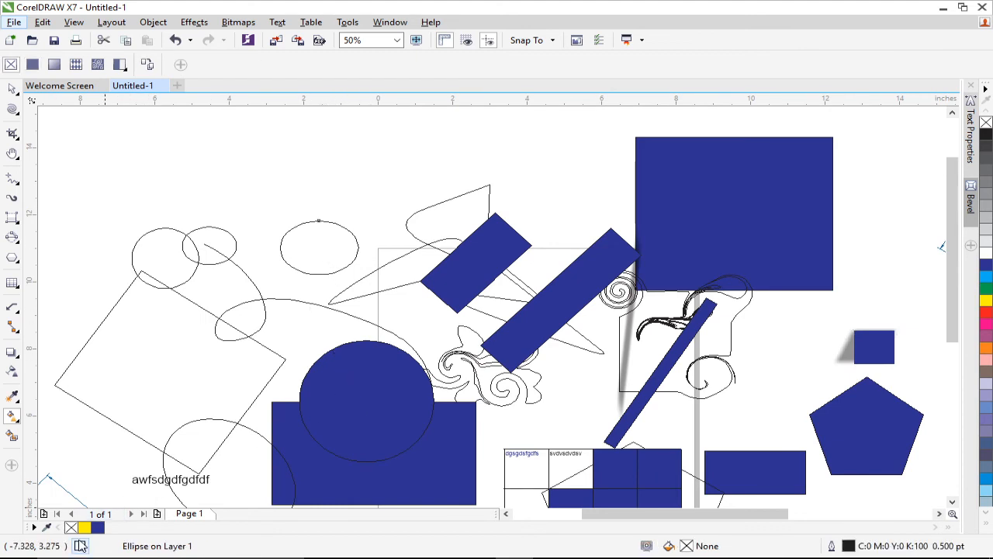
{"action": "left_click", "coordinate": [86, 527]}
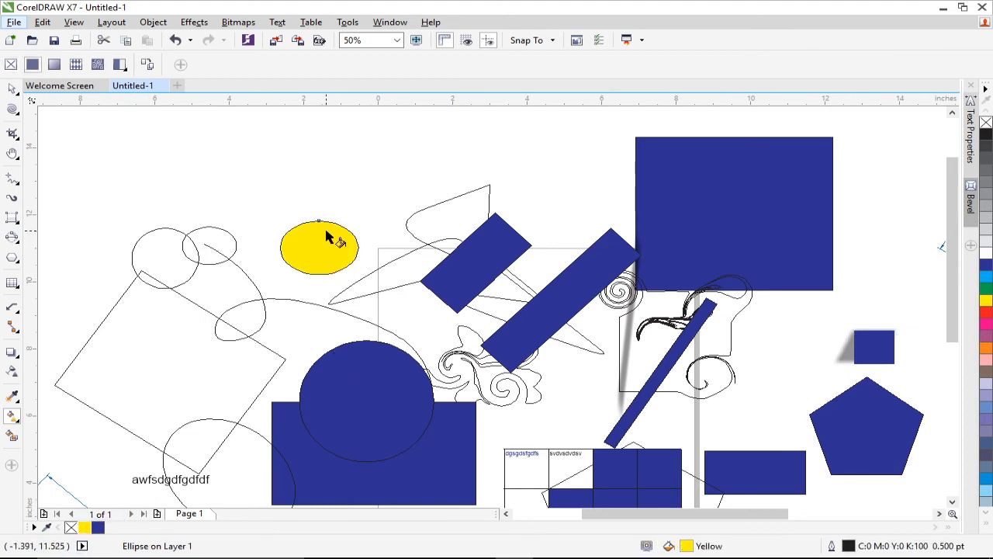
Step: Turn the ellipse's fill into a yellow-to-blue fountain fill and move its end node to a point inside the ellipse
{"action": "left_click", "coordinate": [58, 68]}
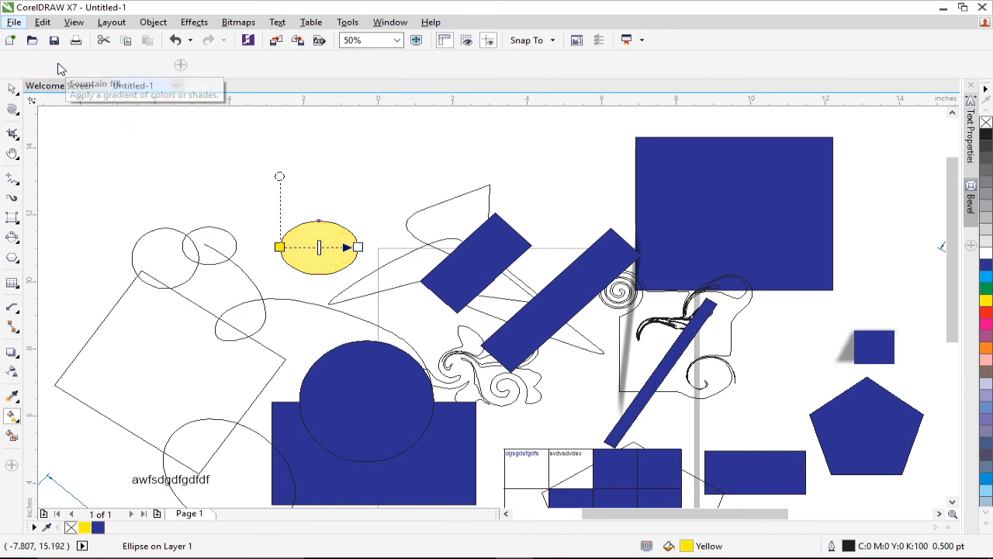
{"action": "left_click_drag", "start_coordinate": [358, 247], "coordinate": [423, 236]}
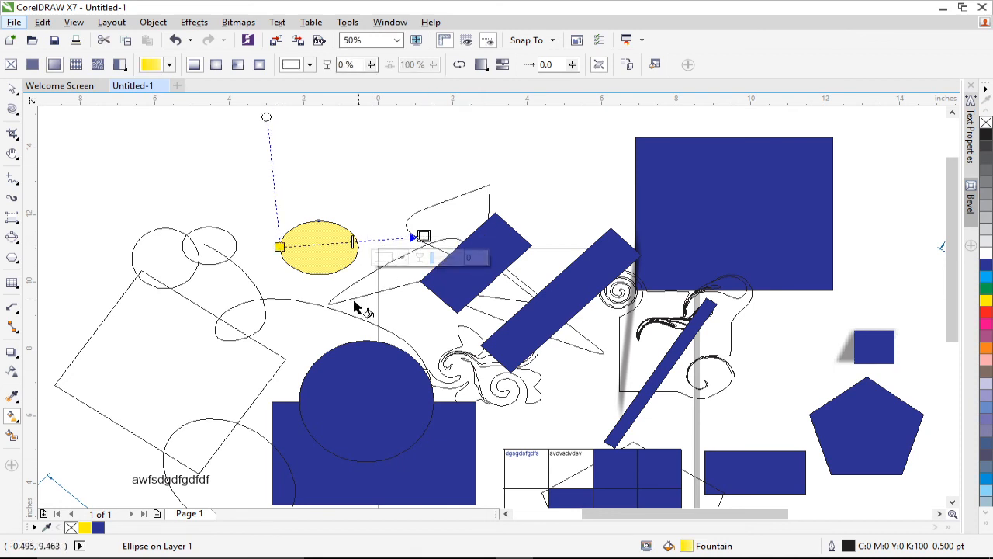
{"action": "left_click", "coordinate": [97, 527]}
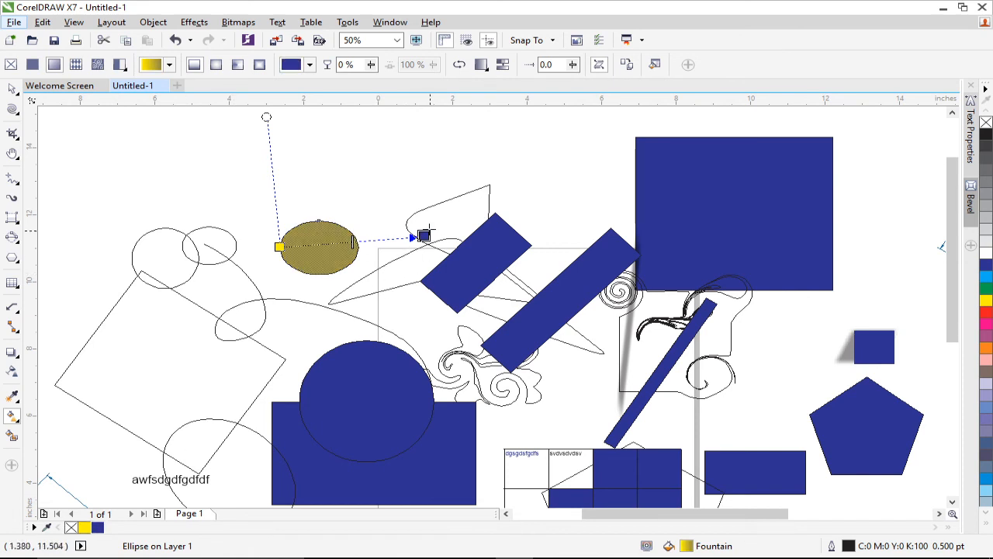
{"action": "left_click_drag", "start_coordinate": [423, 236], "coordinate": [325, 253]}
{"action": "left_click_drag", "start_coordinate": [358, 247], "coordinate": [310, 233]}
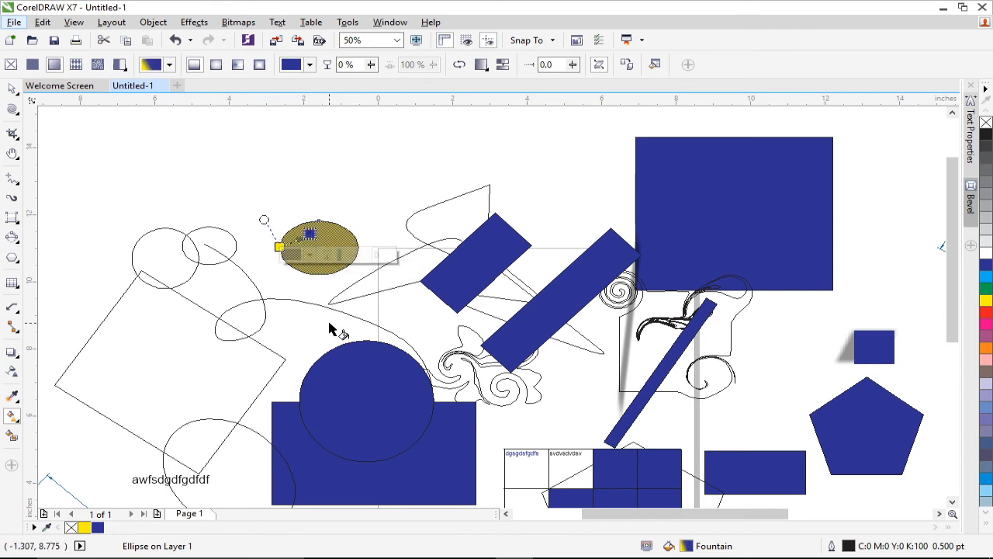
Step: Delete the fountain-filled ellipse with the Pick tool
{"action": "left_click", "coordinate": [13, 89]}
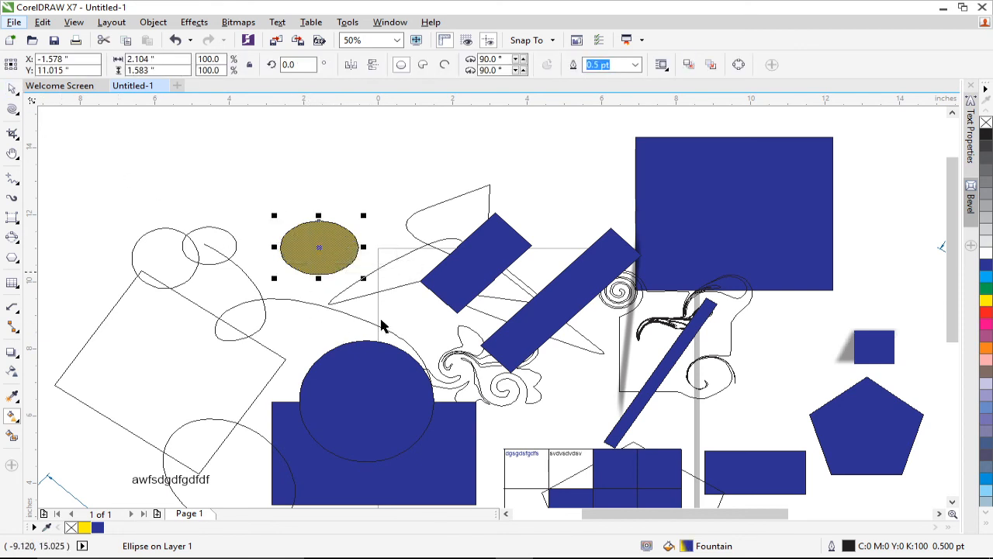
{"action": "left_click", "coordinate": [420, 340]}
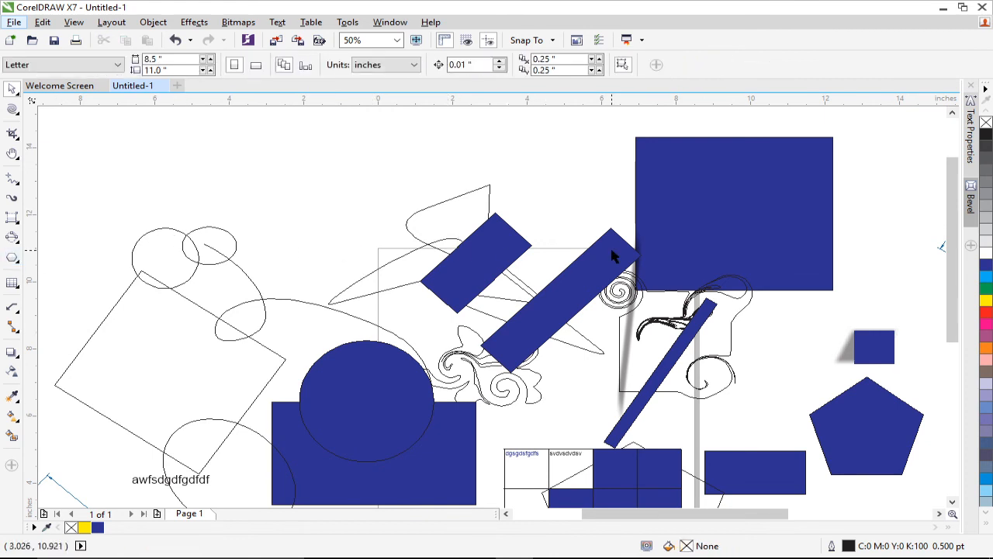
Step: Apply a horizontal linear fountain fill to the large blue rectangle
{"action": "left_click", "coordinate": [695, 215]}
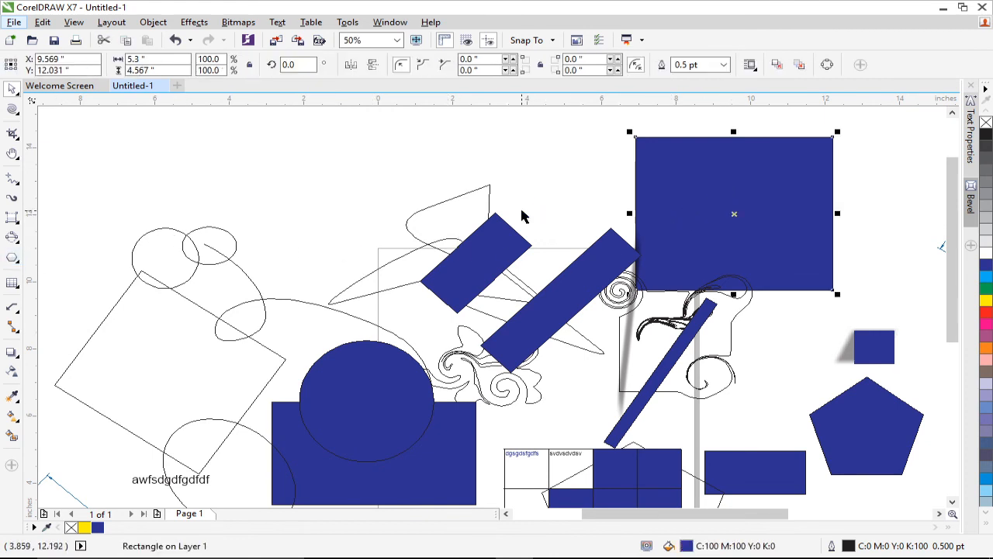
{"action": "left_click", "coordinate": [14, 417]}
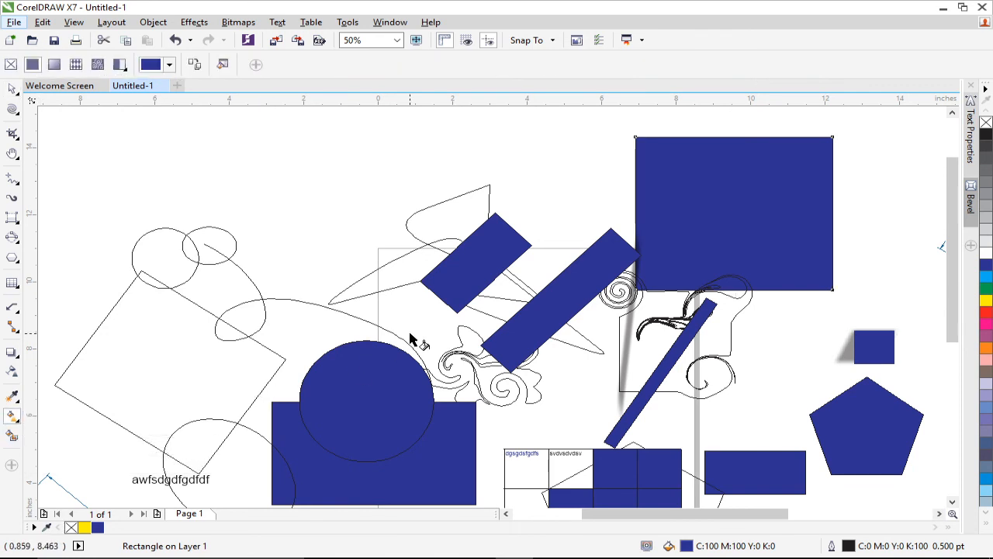
{"action": "left_click_drag", "start_coordinate": [724, 173], "coordinate": [698, 187]}
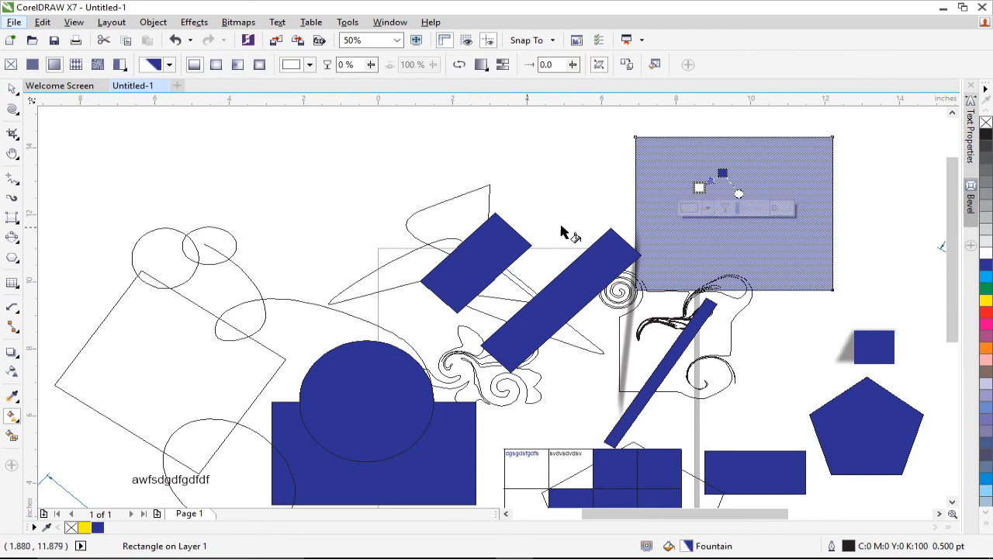
{"action": "key", "text": "ctrl+z"}
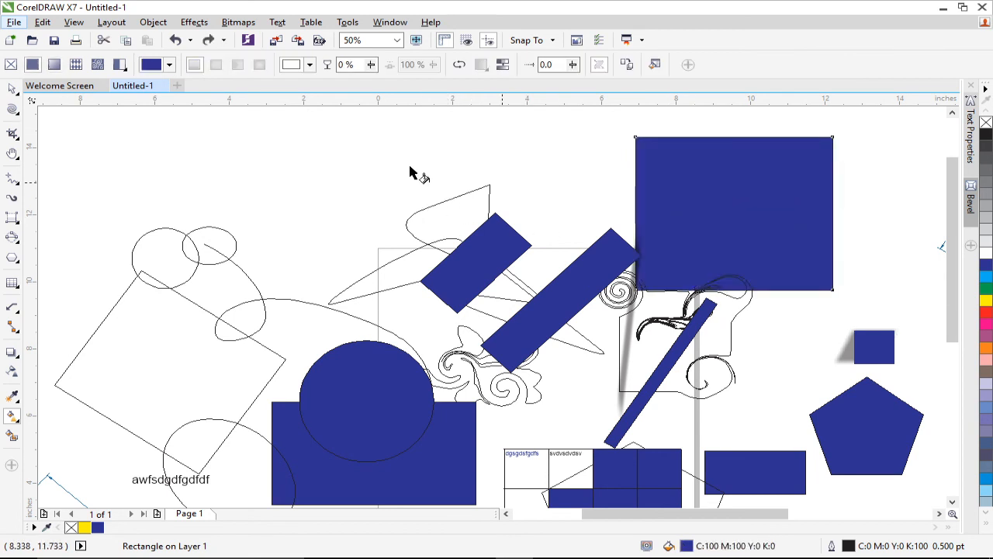
{"action": "left_click", "coordinate": [61, 65]}
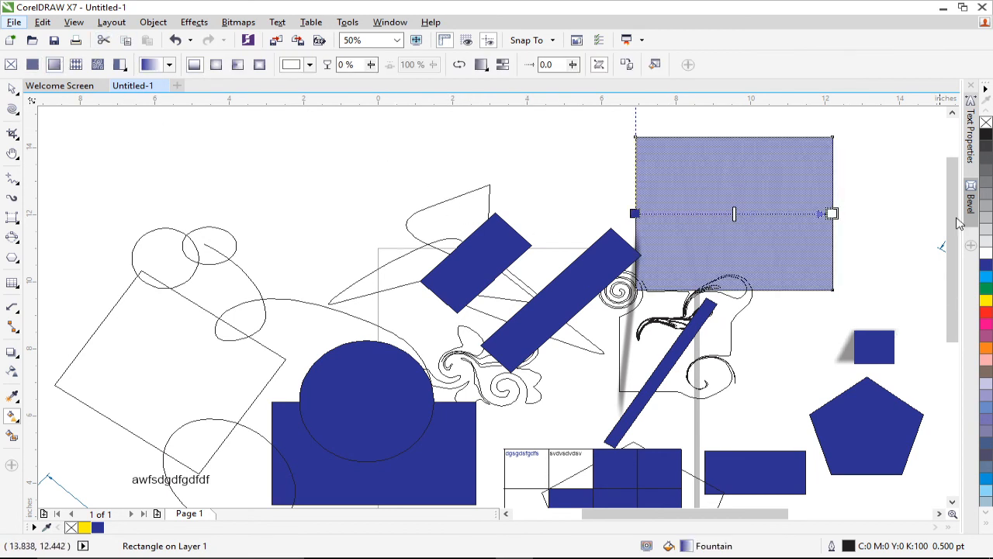
Step: Colour the fountain fill's end node green, extend it beyond the large rectangle's right edge, and adjust the start node slightly
{"action": "left_click_drag", "start_coordinate": [832, 212], "coordinate": [796, 241]}
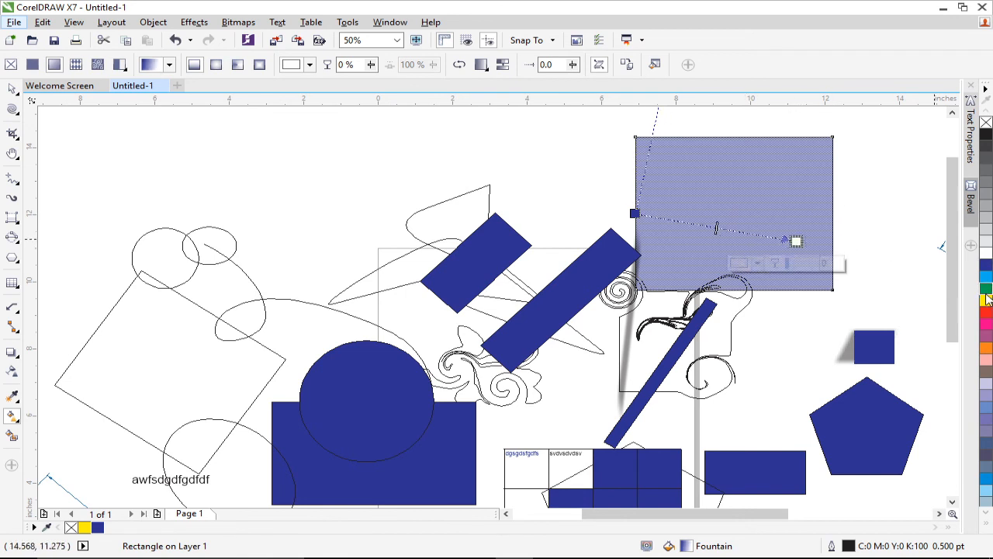
{"action": "left_click_drag", "start_coordinate": [986, 293], "coordinate": [916, 223]}
{"action": "mouse_move", "coordinate": [634, 210]}
{"action": "left_mouse_down"}
{"action": "mouse_move", "coordinate": [791, 224]}
{"action": "mouse_move", "coordinate": [643, 205]}
{"action": "left_mouse_up"}
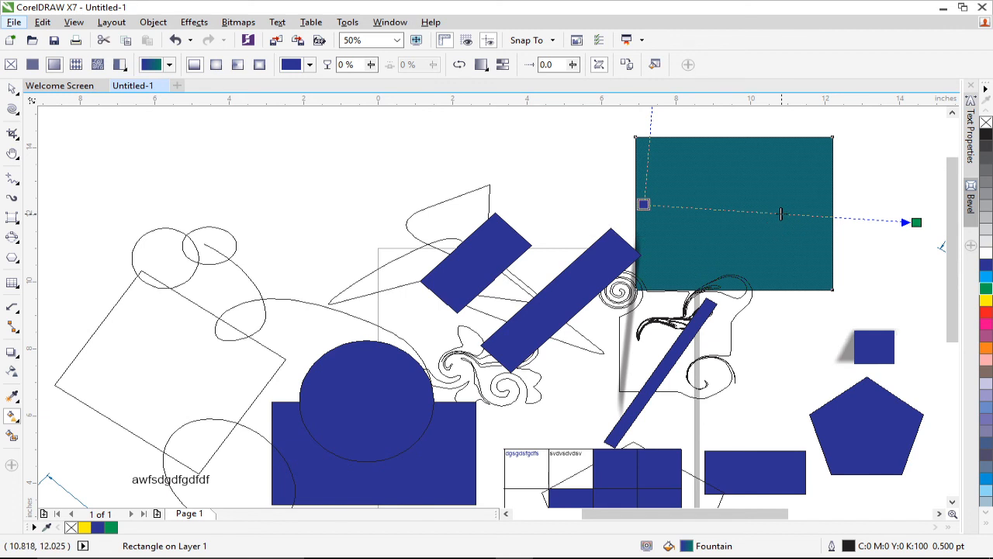
{"action": "left_click_drag", "start_coordinate": [882, 224], "coordinate": [702, 220]}
{"action": "key", "text": "space"}
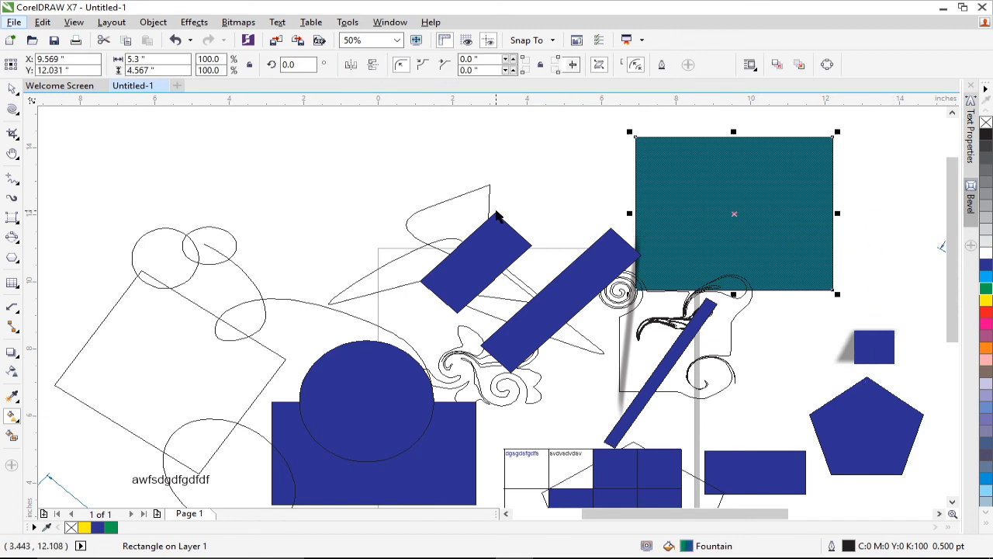
Step: Give the blue circle a 2 by 2 rectangular mesh fill and shift its centre mesh node slightly to the right
{"action": "scroll", "coordinate": [468, 243], "scroll_direction": "down", "scroll_amount": 1}
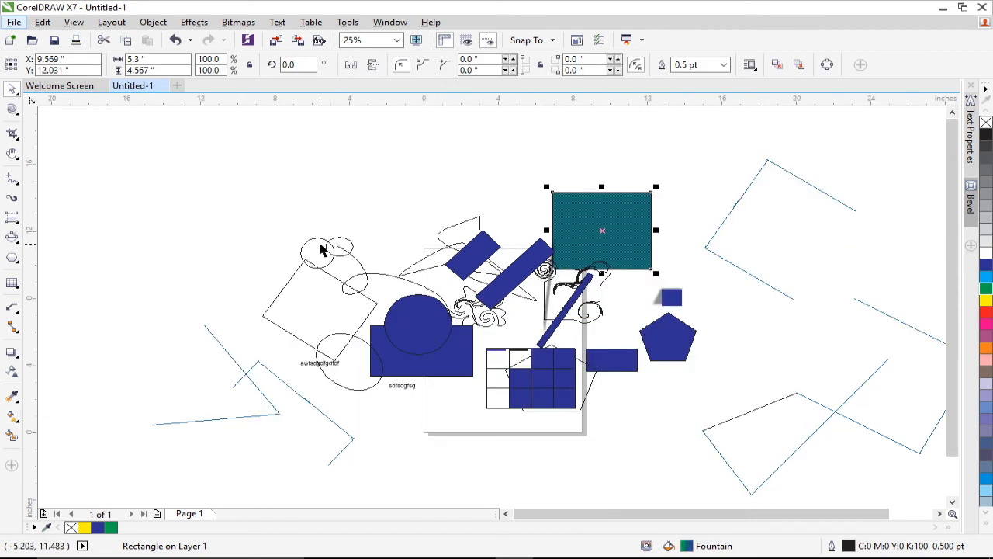
{"action": "left_click", "coordinate": [205, 197]}
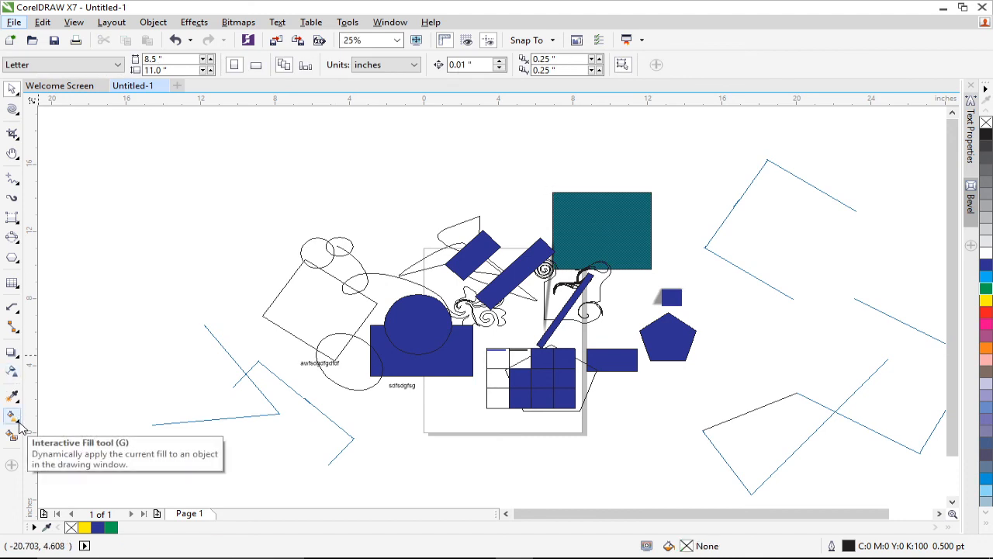
{"action": "left_click", "coordinate": [18, 423]}
{"action": "left_click", "coordinate": [19, 423]}
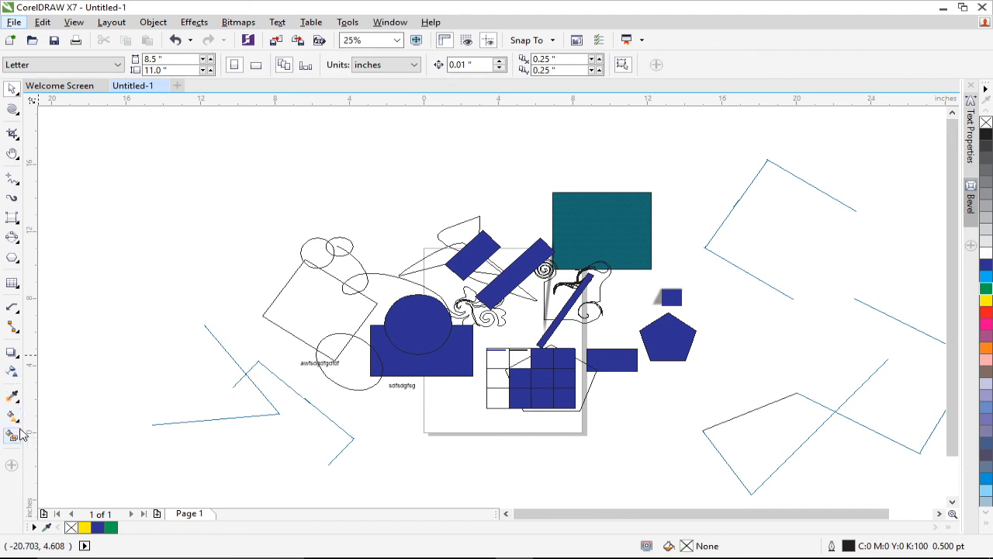
{"action": "left_click", "coordinate": [18, 423]}
{"action": "left_click", "coordinate": [17, 422]}
{"action": "left_click", "coordinate": [17, 423]}
{"action": "left_click", "coordinate": [17, 423]}
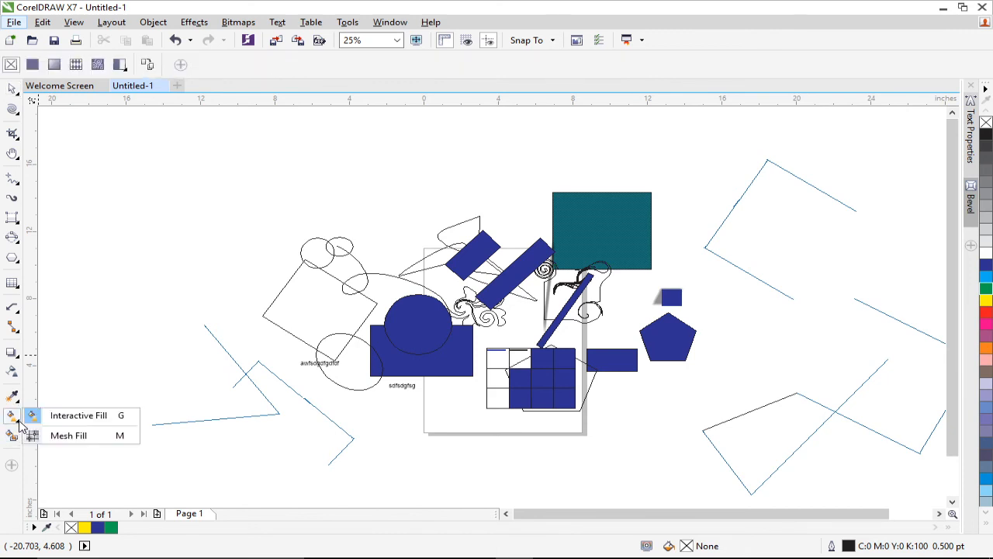
{"action": "left_click", "coordinate": [78, 436]}
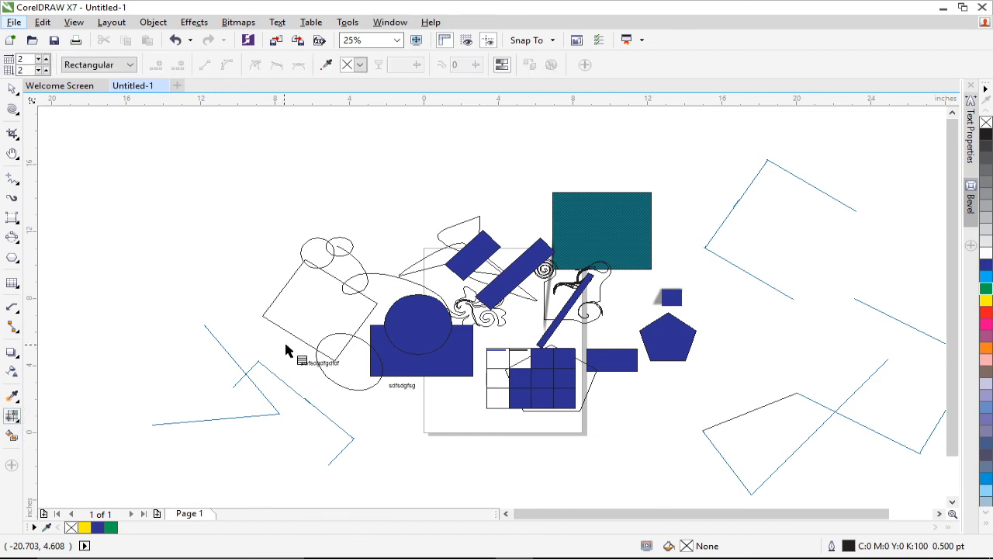
{"action": "left_click", "coordinate": [424, 315]}
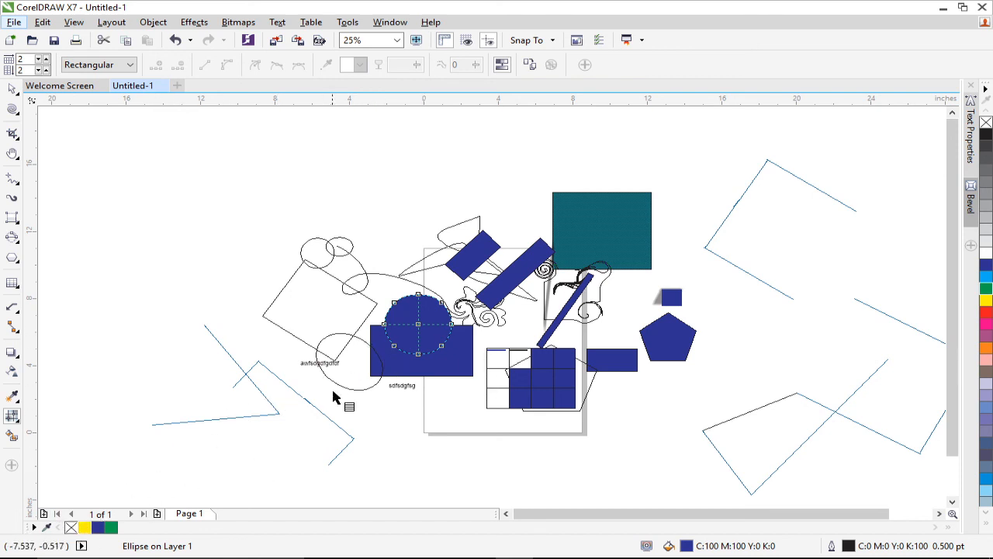
{"action": "left_click", "coordinate": [405, 324]}
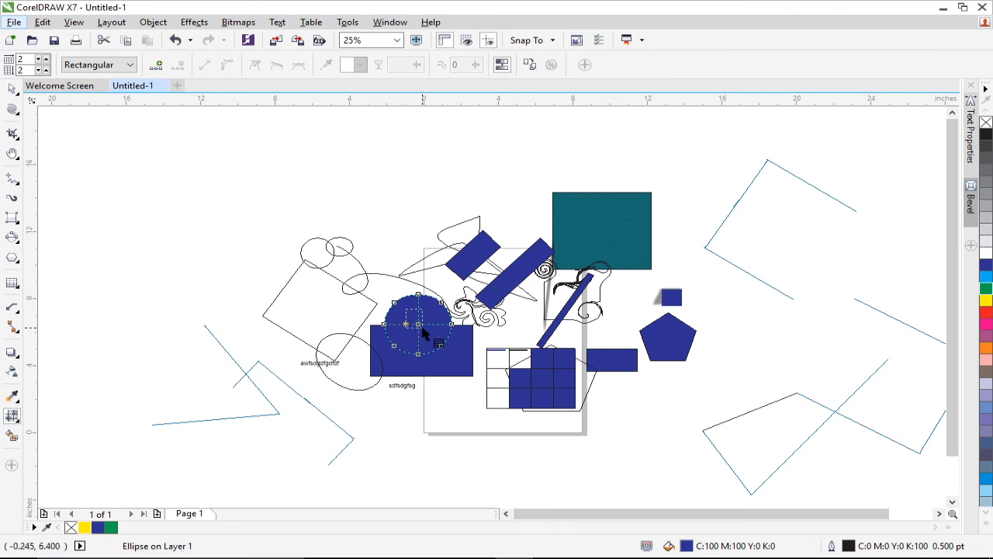
{"action": "left_click_drag", "start_coordinate": [419, 324], "coordinate": [434, 327]}
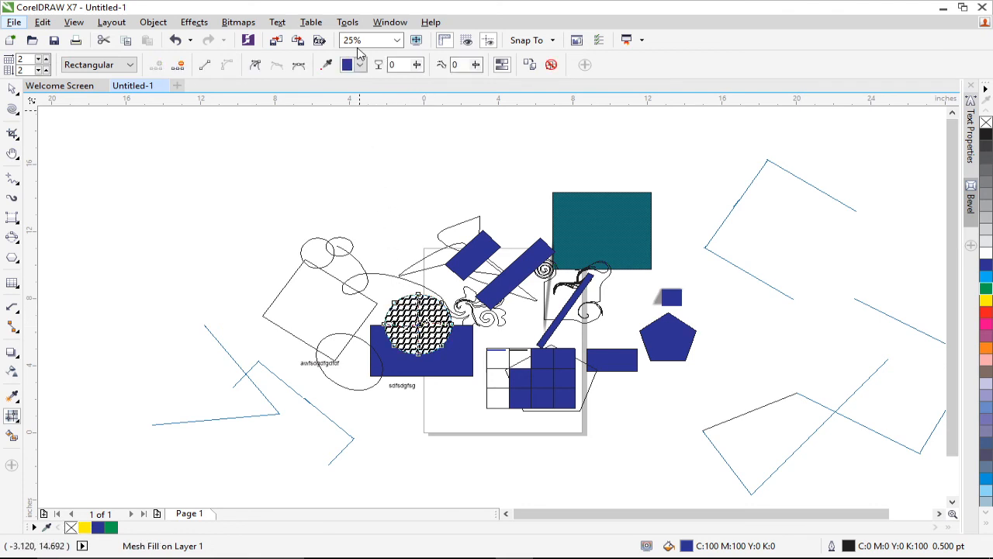
Step: Sample the large rectangle's teal as the circle's mesh colour, and colour the circle's upper-left mesh patch yellow
{"action": "left_click", "coordinate": [327, 65]}
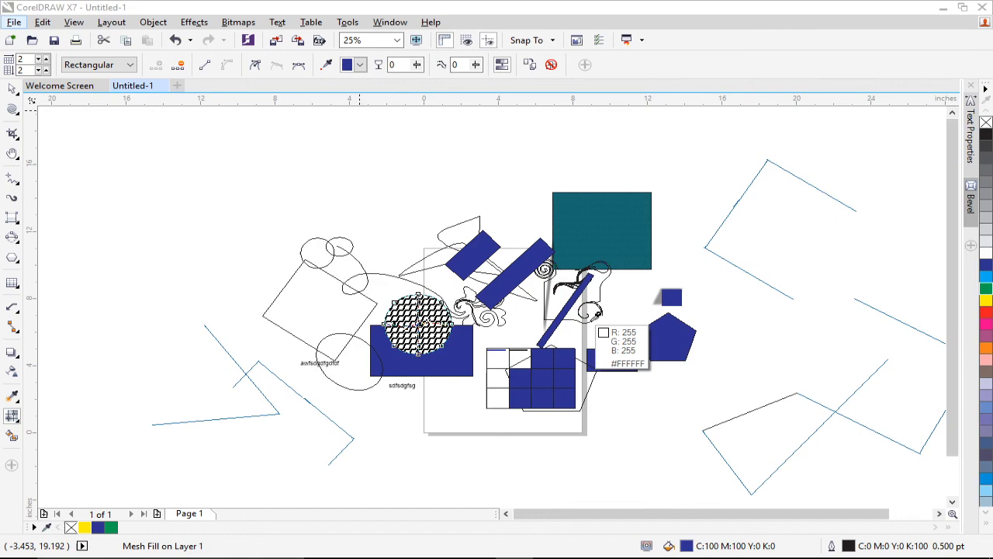
{"action": "left_click", "coordinate": [625, 226]}
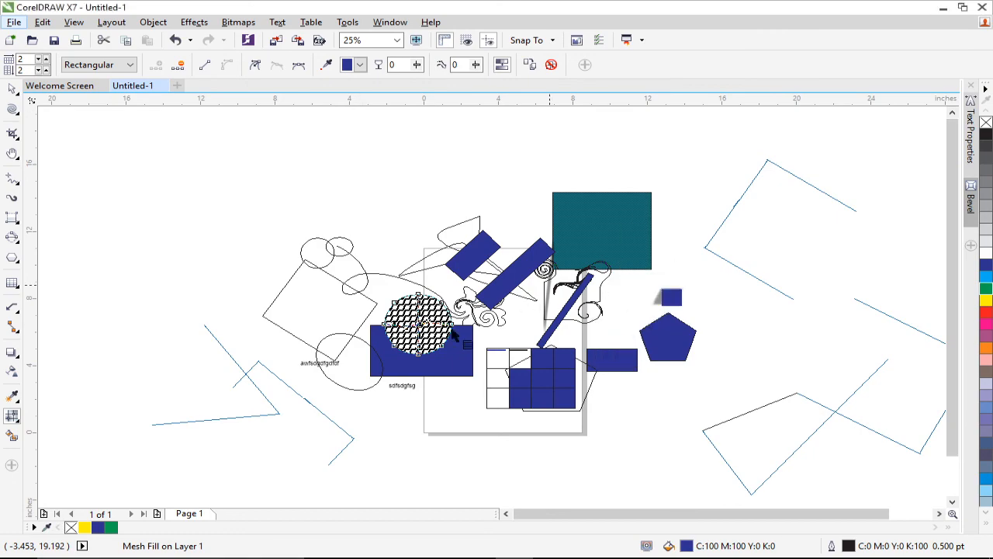
{"action": "left_click", "coordinate": [409, 312]}
{"action": "scroll", "coordinate": [410, 310], "scroll_direction": "up", "scroll_amount": 1}
{"action": "scroll", "coordinate": [410, 322], "scroll_direction": "up", "scroll_amount": 4}
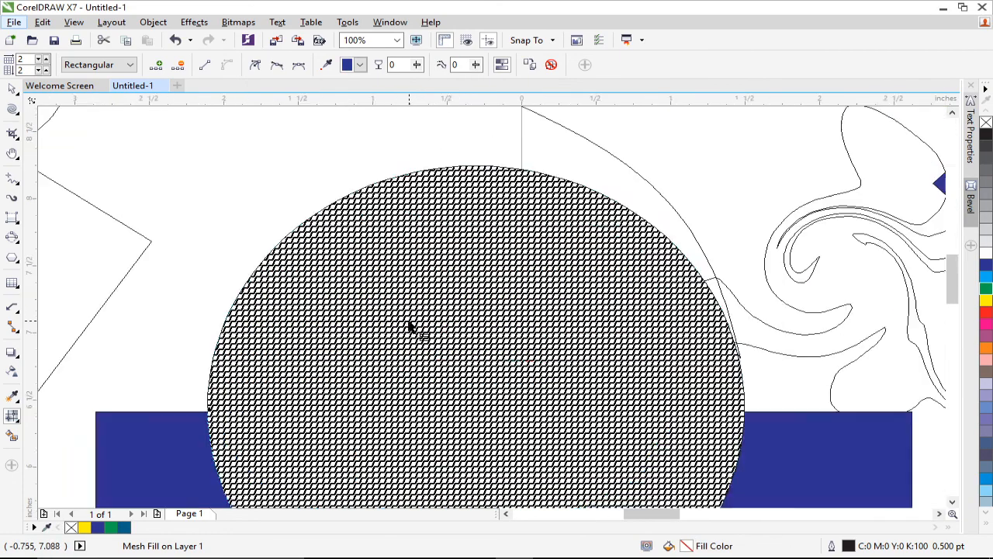
{"action": "scroll", "coordinate": [399, 318], "scroll_direction": "down", "scroll_amount": 2}
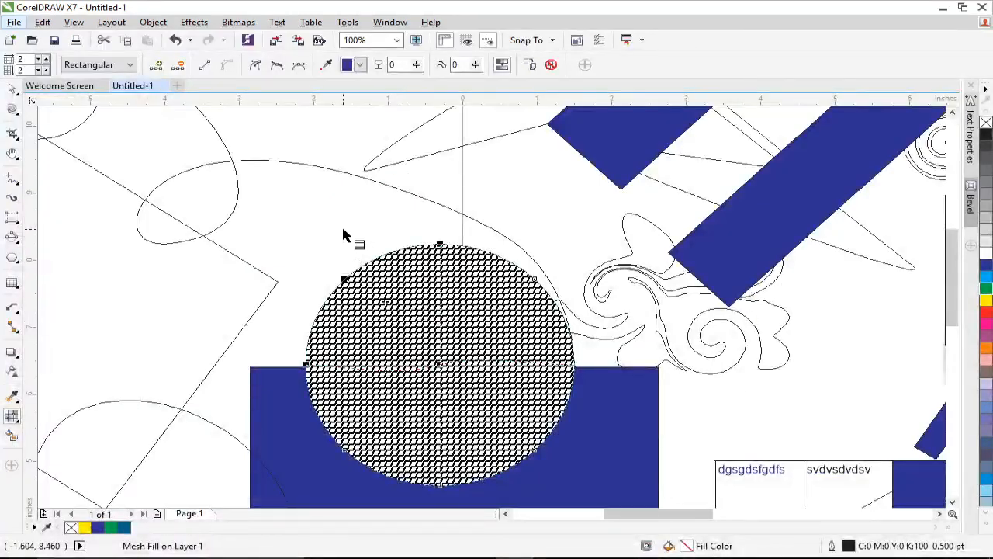
{"action": "left_click", "coordinate": [348, 64]}
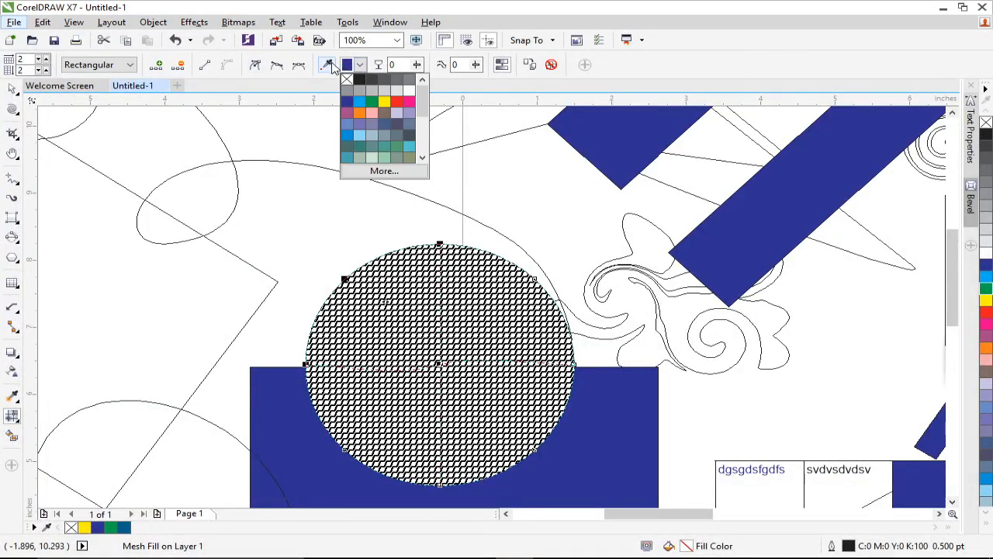
{"action": "left_click", "coordinate": [384, 104]}
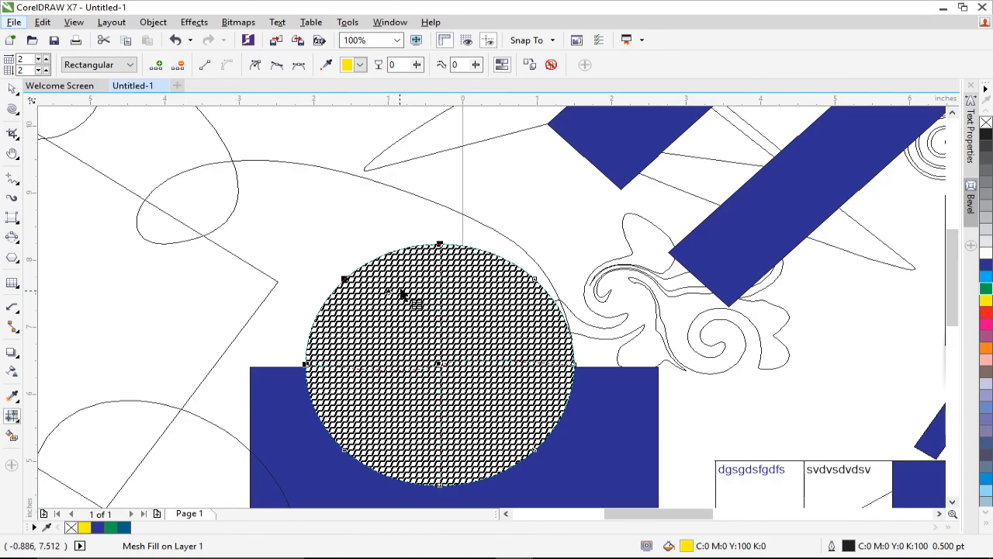
Step: Examine the mesh-filled circle's pattern and nodes at close and distant magnifications
{"action": "scroll", "coordinate": [397, 292], "scroll_direction": "up", "scroll_amount": 3}
{"action": "left_click", "coordinate": [373, 335]}
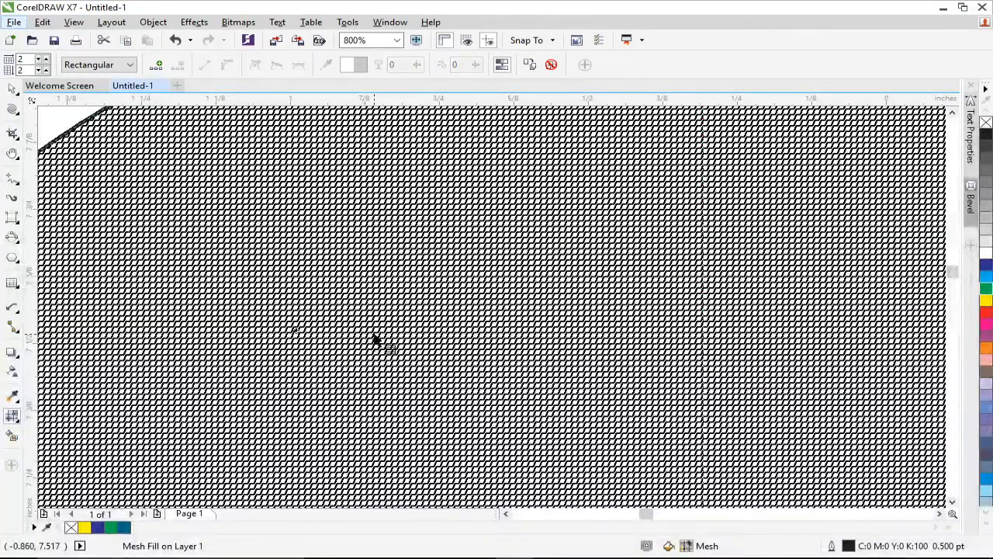
{"action": "scroll", "coordinate": [284, 359], "scroll_direction": "down", "scroll_amount": 3}
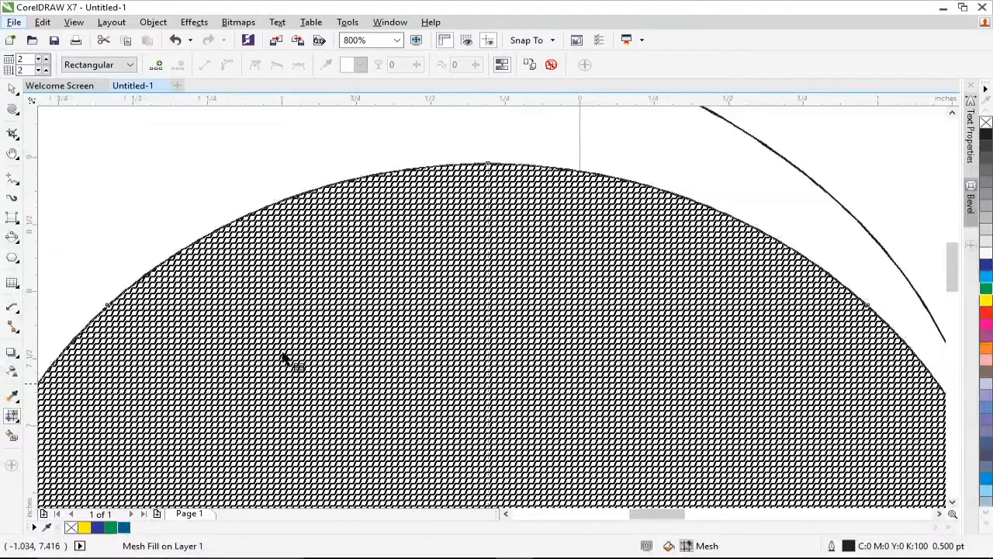
{"action": "scroll", "coordinate": [326, 353], "scroll_direction": "down", "scroll_amount": 2}
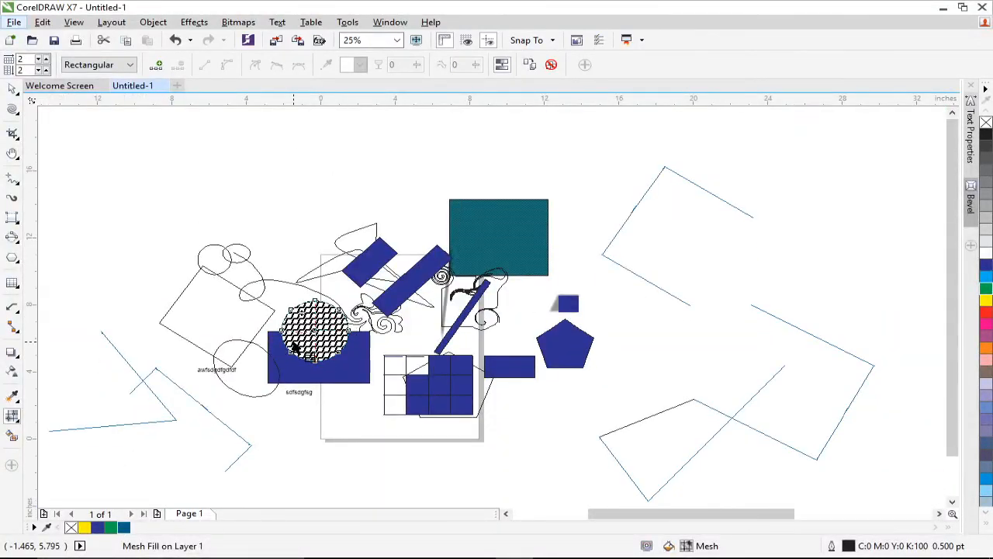
{"action": "scroll", "coordinate": [344, 348], "scroll_direction": "up", "scroll_amount": 5}
{"action": "scroll", "coordinate": [295, 280], "scroll_direction": "down", "scroll_amount": 2}
{"action": "scroll", "coordinate": [332, 248], "scroll_direction": "down", "scroll_amount": 4}
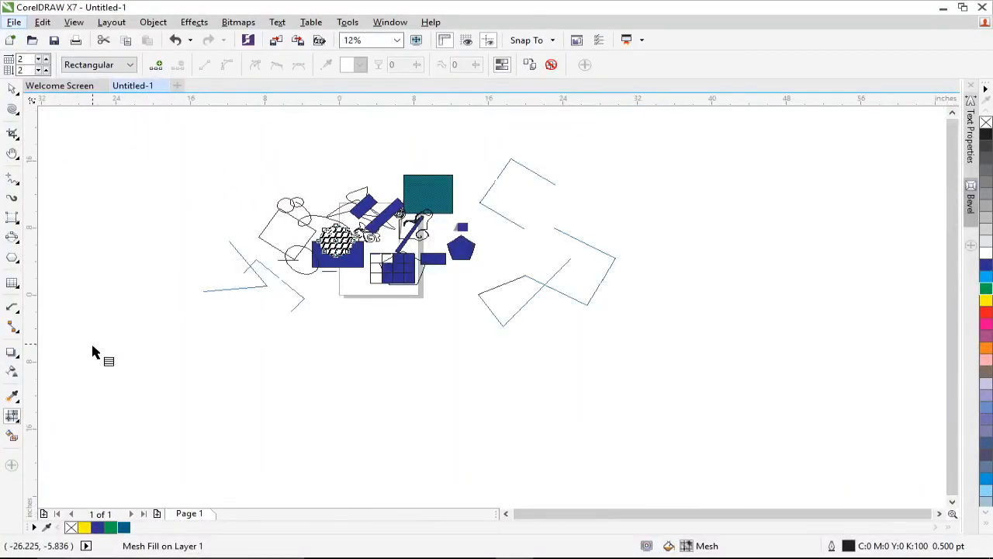
Step: Smart-fill the circle's upper and lower halves with blue-grey C:40 M:20 Y:0 K:40 and a 0.5 pt outline
{"action": "left_click", "coordinate": [13, 417]}
{"action": "left_click", "coordinate": [76, 412]}
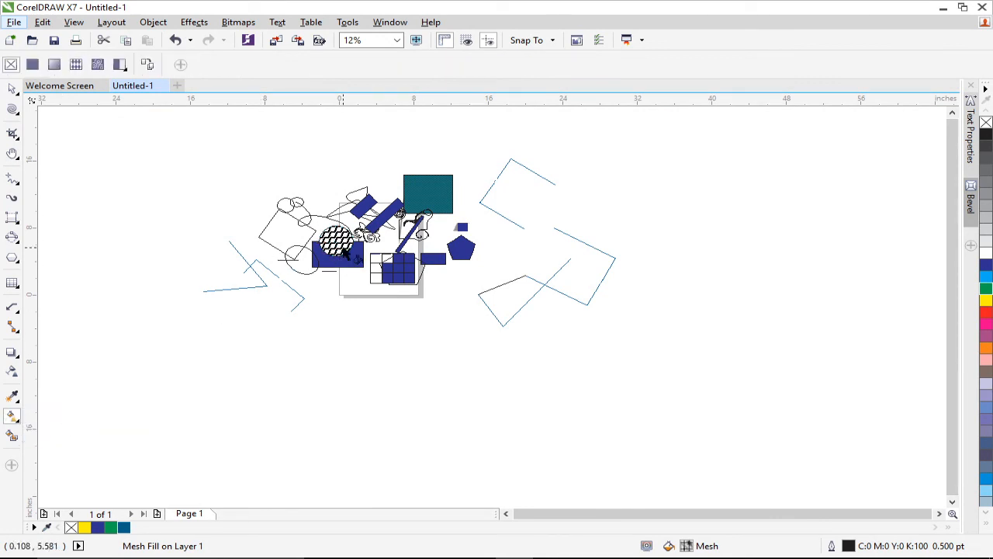
{"action": "left_click", "coordinate": [11, 437]}
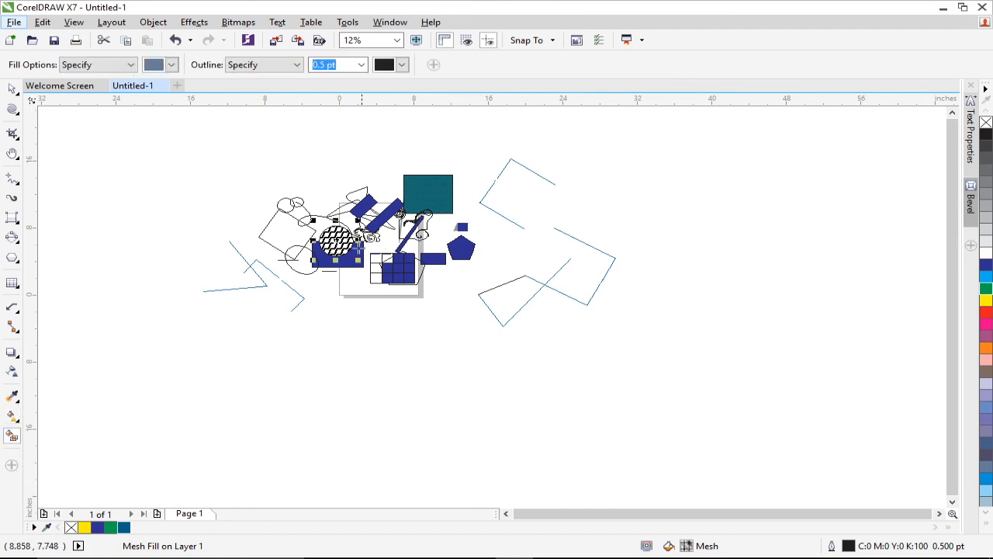
{"action": "scroll", "coordinate": [338, 233], "scroll_direction": "up", "scroll_amount": 5}
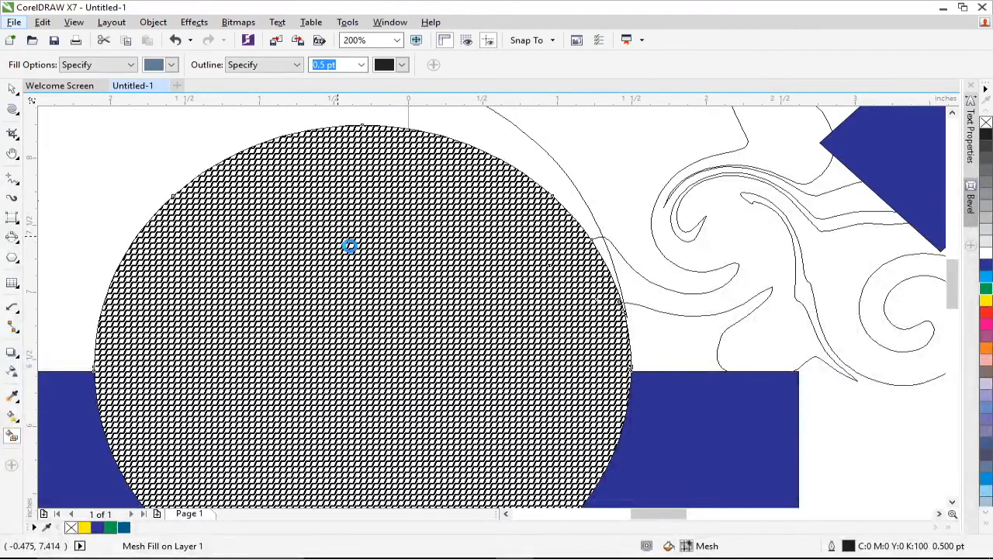
{"action": "left_click", "coordinate": [357, 252]}
{"action": "scroll", "coordinate": [376, 260], "scroll_direction": "down", "scroll_amount": 3}
{"action": "left_click", "coordinate": [373, 329]}
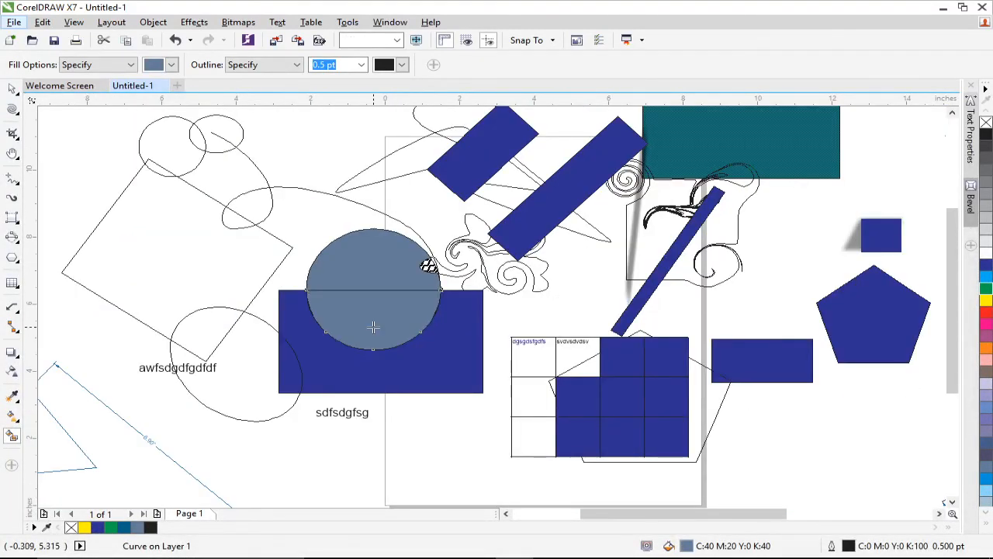
Step: Smart-fill the table's lower two cells in the first column and the top cell in the second column with blue-grey
{"action": "left_click", "coordinate": [533, 405]}
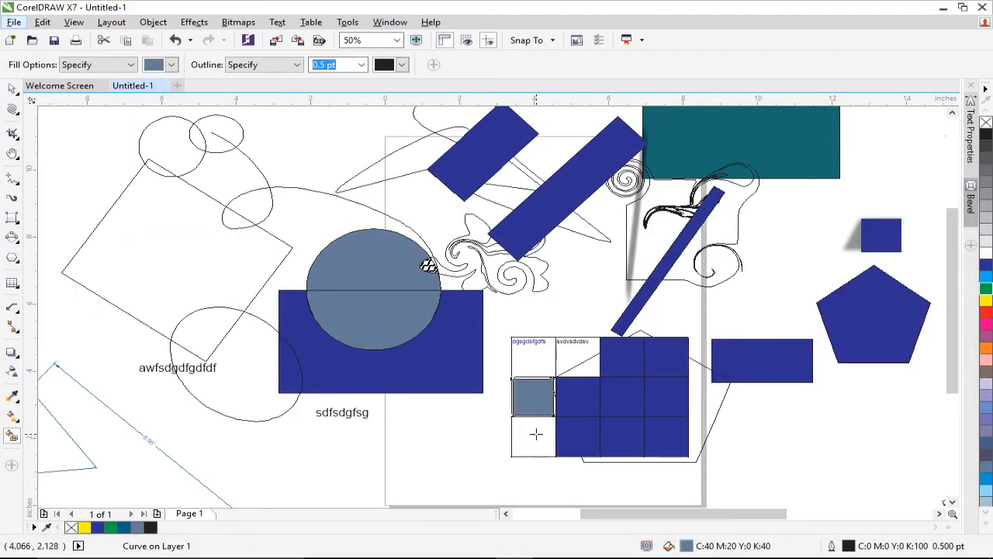
{"action": "left_click", "coordinate": [535, 433]}
{"action": "left_click", "coordinate": [588, 356]}
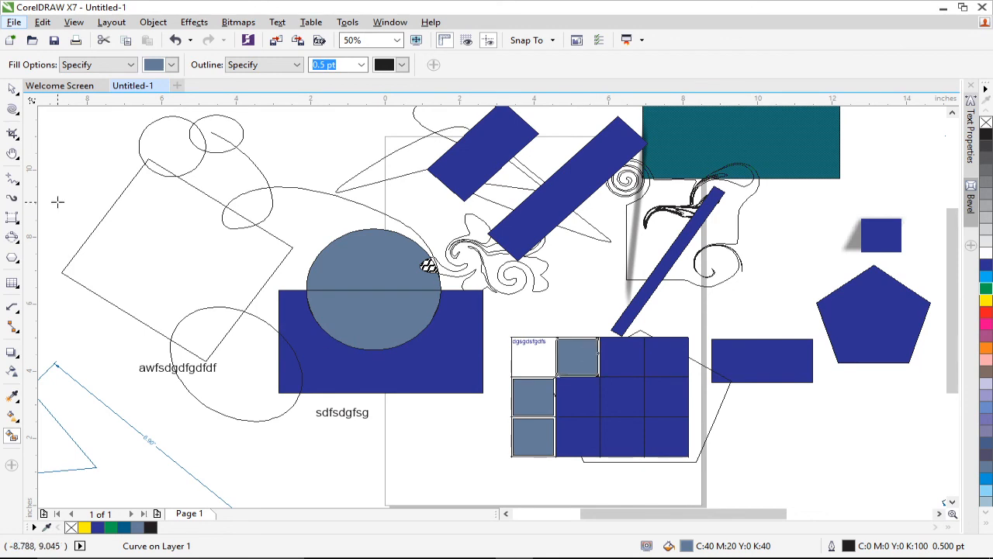
Step: Move the three smart-filled squares off the table with the Pick tool and enlarge the one beside it to about 2.98 inches
{"action": "left_click", "coordinate": [12, 88]}
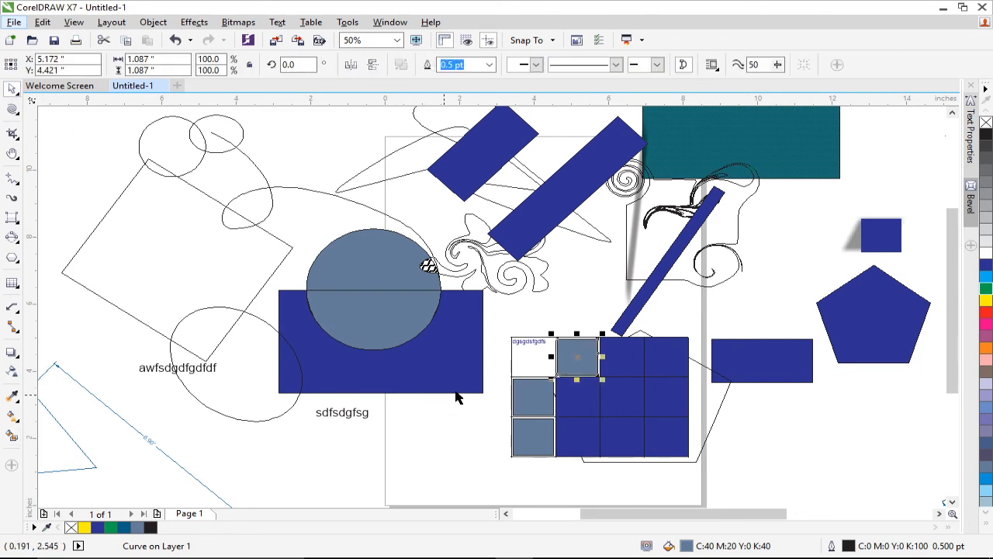
{"action": "left_click_drag", "start_coordinate": [581, 362], "coordinate": [477, 408]}
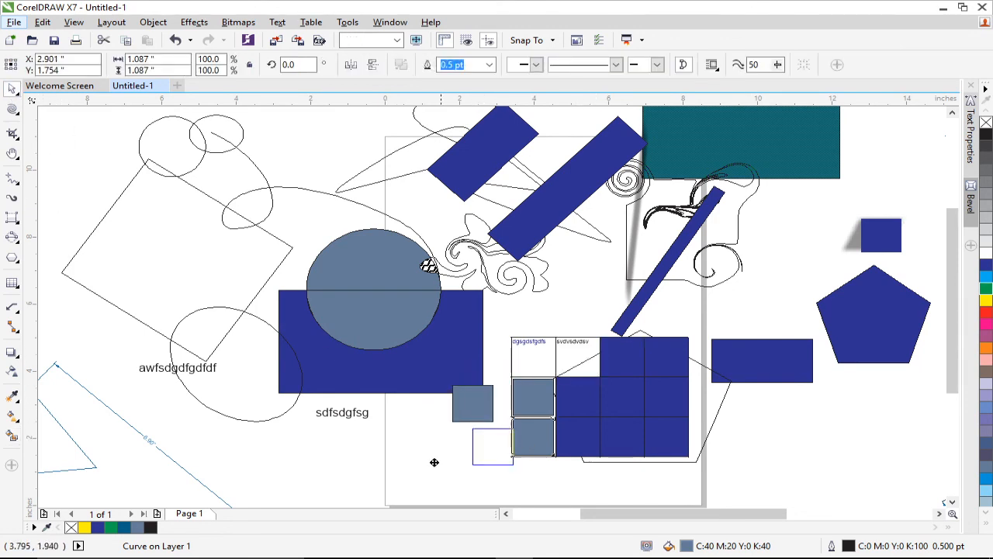
{"action": "left_click_drag", "start_coordinate": [434, 462], "coordinate": [434, 459]}
{"action": "left_click_drag", "start_coordinate": [543, 390], "coordinate": [716, 354]}
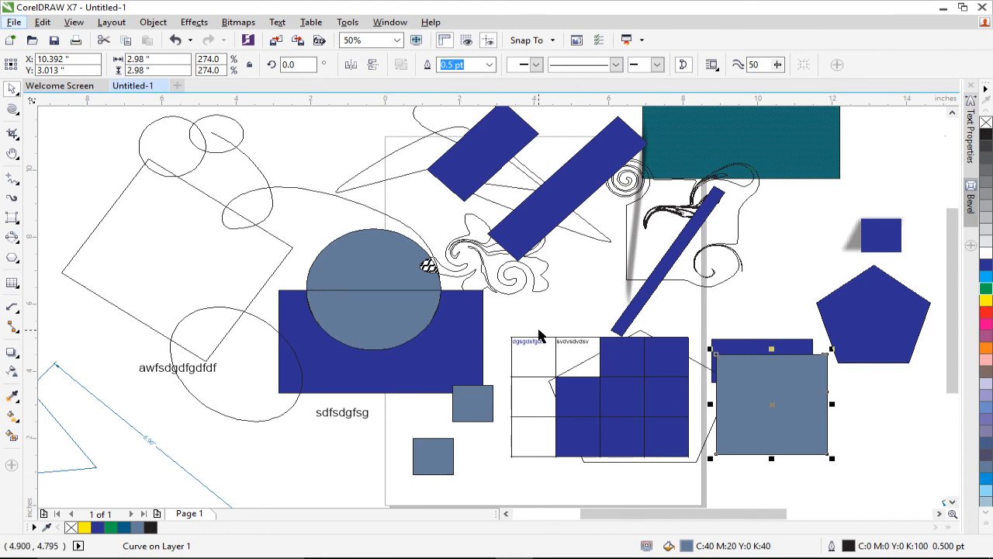
Step: Smart-fill the outlined floral ornament with blue-grey and move the filled shape over the slanted narrow bar above the table
{"action": "key", "text": "space"}
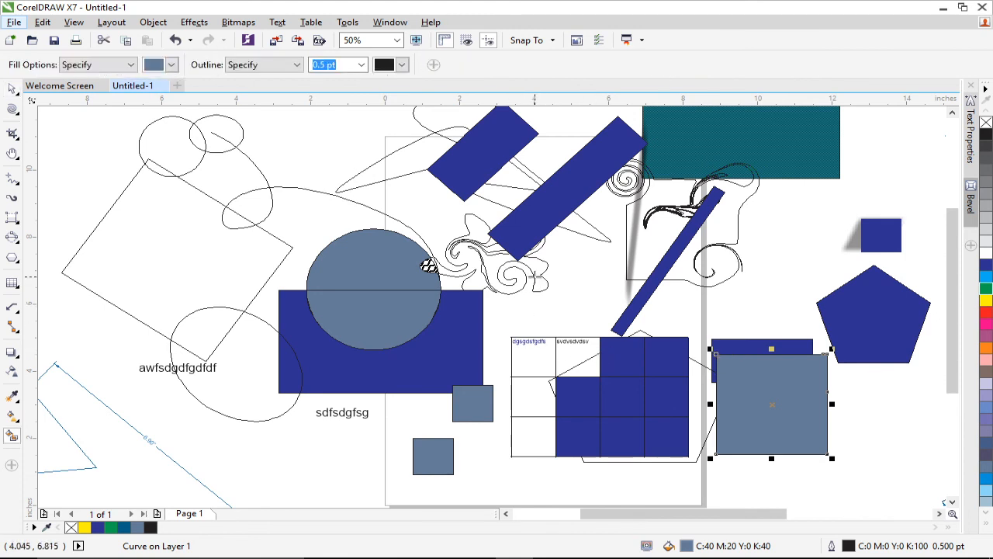
{"action": "left_click", "coordinate": [536, 276]}
{"action": "key", "text": "space"}
{"action": "left_click_drag", "start_coordinate": [535, 276], "coordinate": [713, 288]}
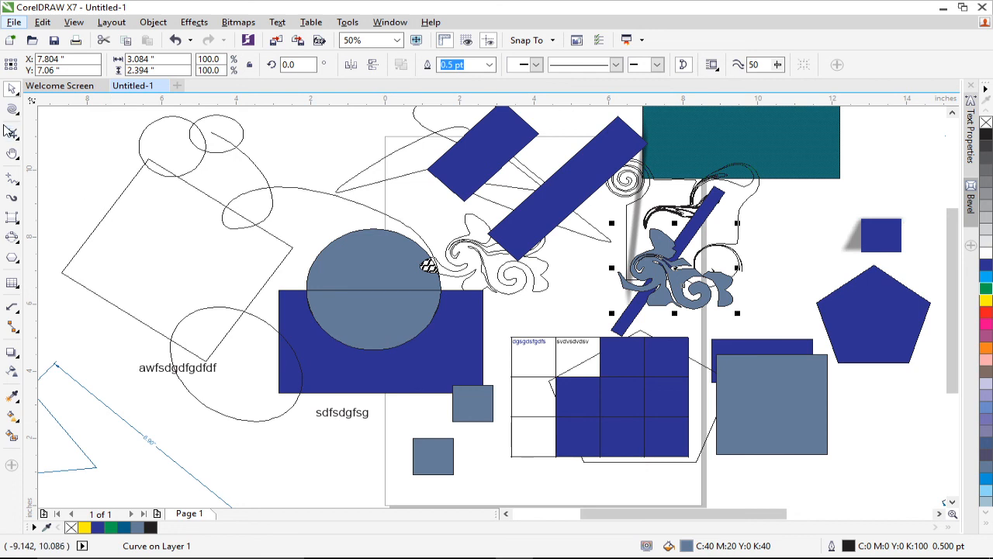
{"action": "scroll", "coordinate": [510, 274], "scroll_direction": "down", "scroll_amount": 2}
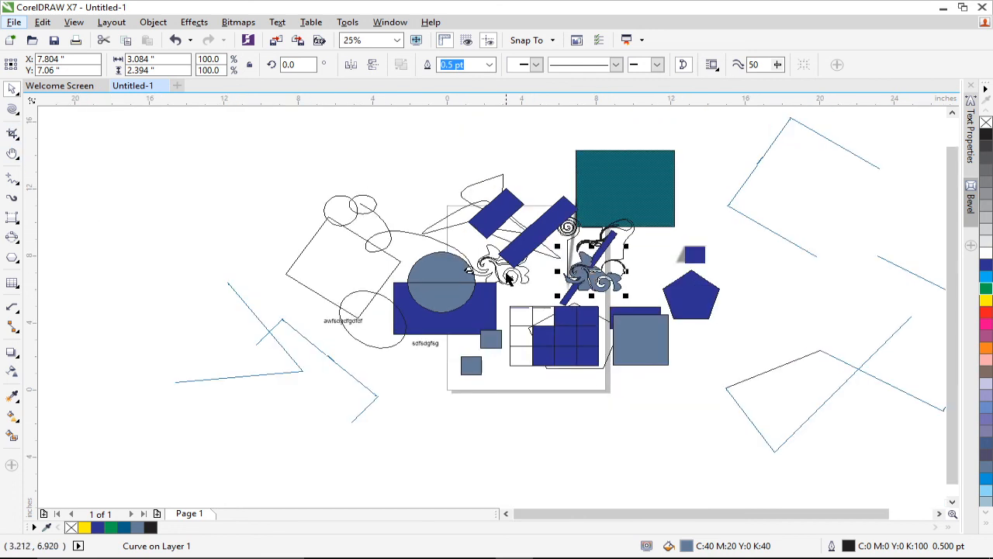
{"action": "scroll", "coordinate": [524, 266], "scroll_direction": "up", "scroll_amount": 1}
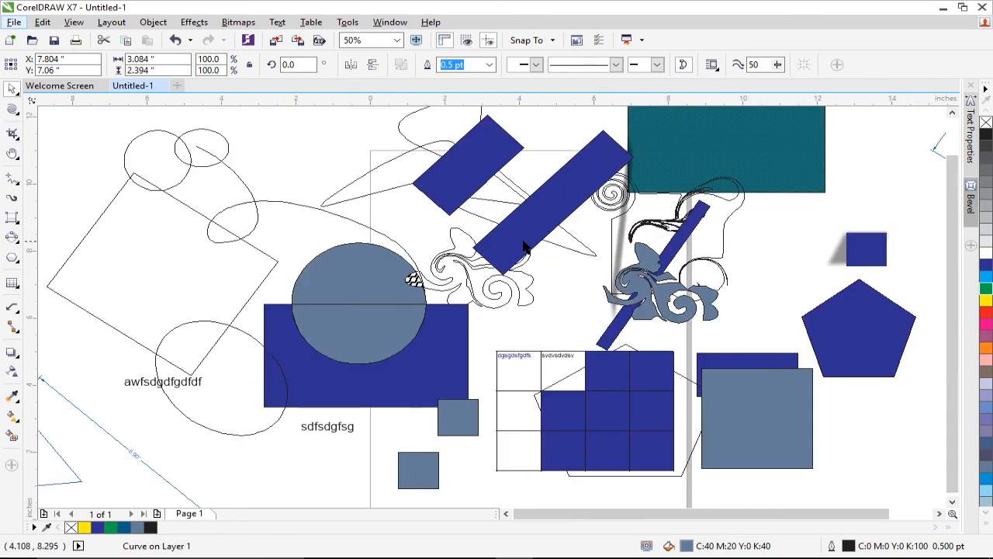
{"action": "scroll", "coordinate": [523, 260], "scroll_direction": "down", "scroll_amount": 2}
{"action": "scroll", "coordinate": [519, 245], "scroll_direction": "up", "scroll_amount": 2}
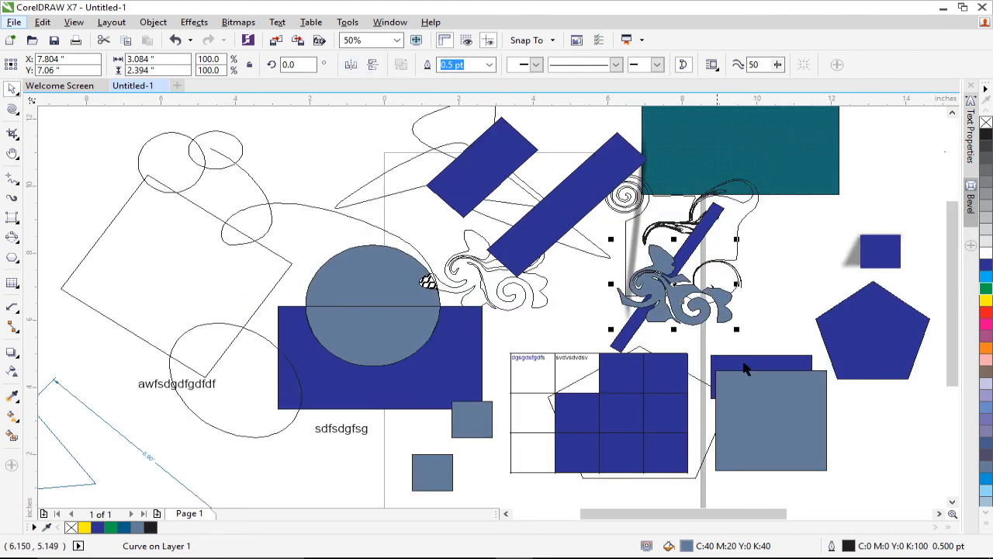
{"action": "left_click_drag", "start_coordinate": [742, 362], "coordinate": [713, 355]}
{"action": "scroll", "coordinate": [713, 356], "scroll_direction": "right", "scroll_amount": 7}
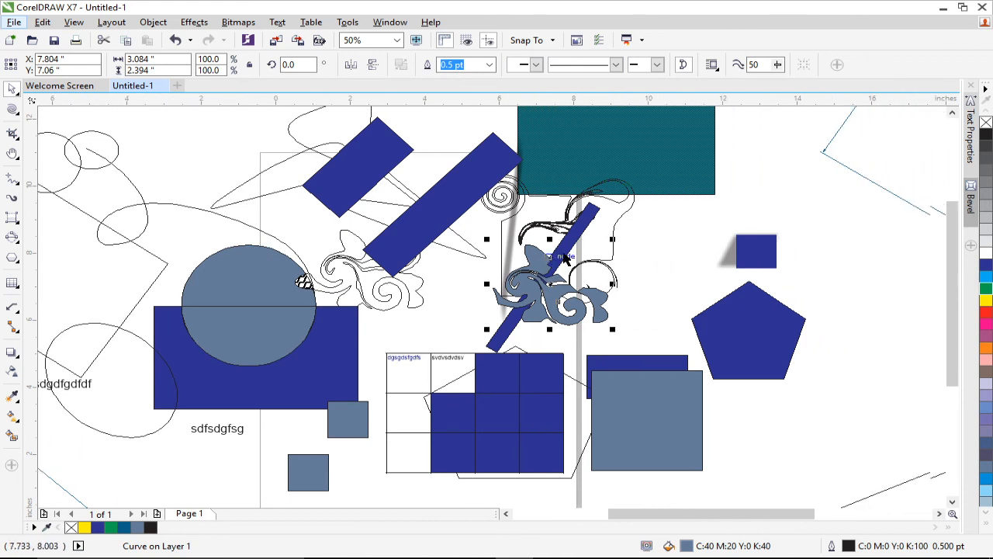
{"action": "scroll", "coordinate": [565, 260], "scroll_direction": "down", "scroll_amount": 2}
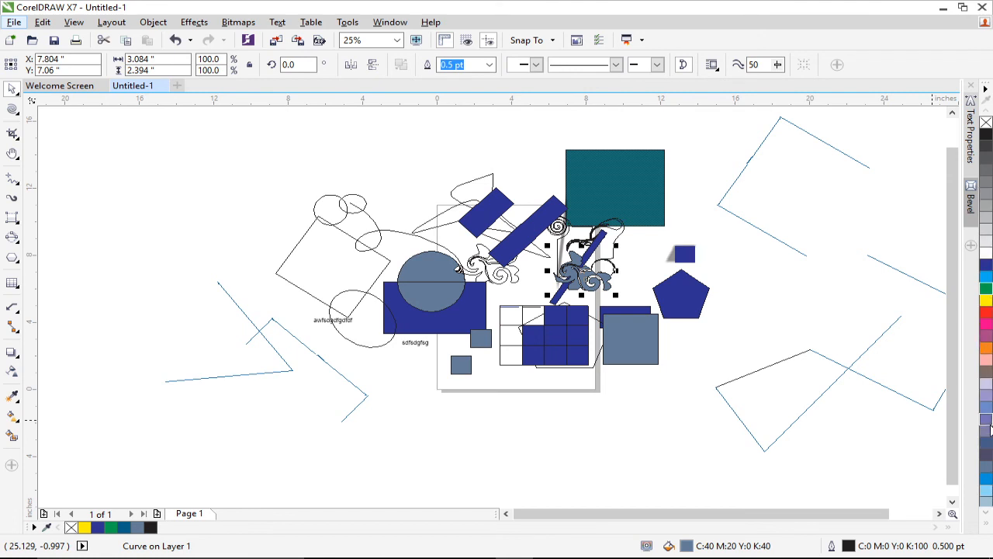
{"action": "left_click", "coordinate": [988, 526]}
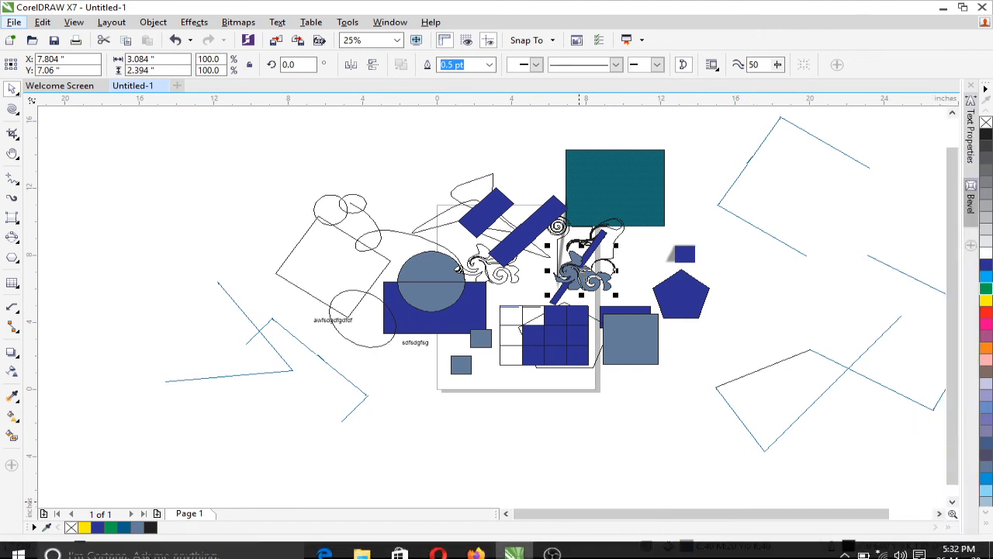
Step: Add two new pages after Page 1, and delete Page 3 and Page 2
{"action": "left_click", "coordinate": [158, 514]}
{"action": "left_click", "coordinate": [158, 515]}
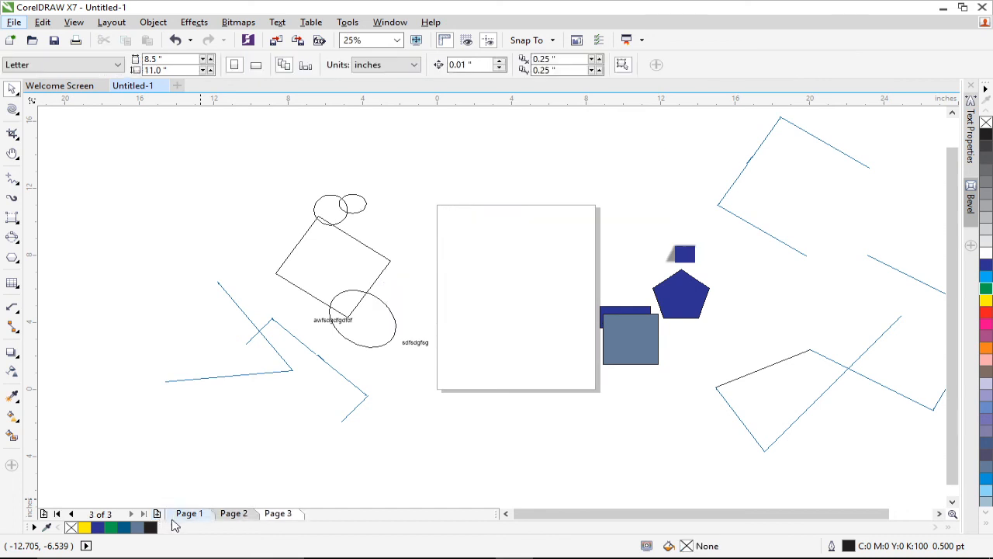
{"action": "right_click", "coordinate": [279, 515]}
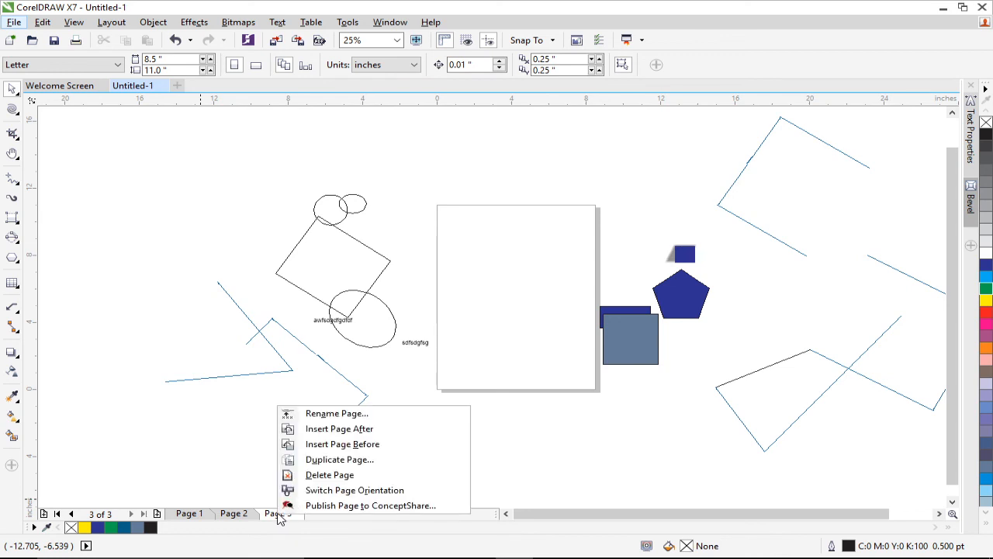
{"action": "left_click", "coordinate": [315, 478]}
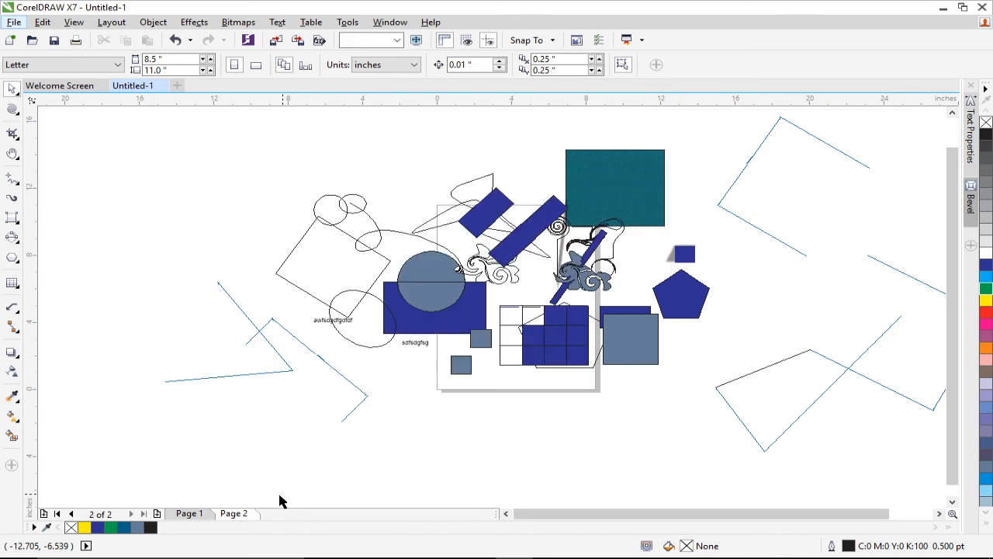
{"action": "right_click", "coordinate": [244, 515]}
{"action": "left_click", "coordinate": [293, 474]}
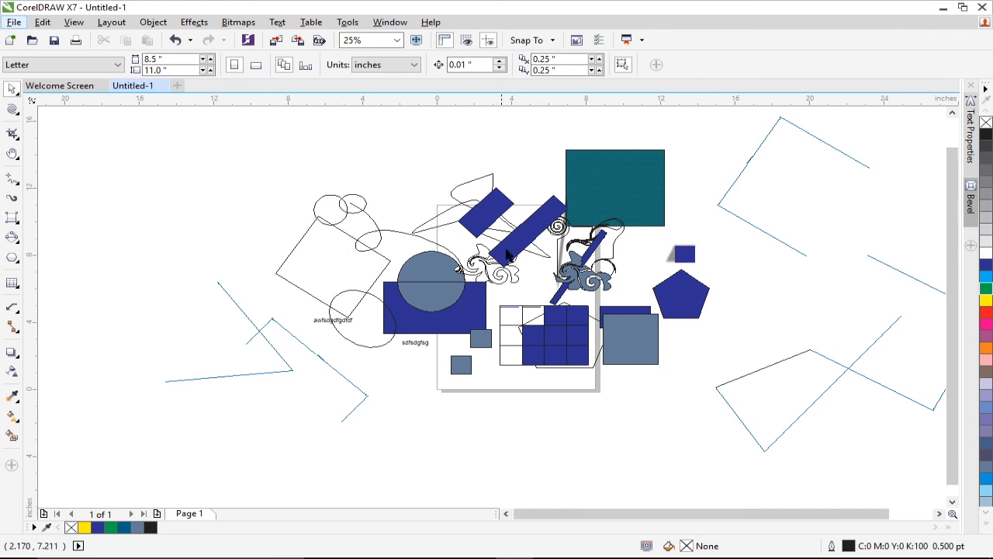
Step: Preview the drawing around the filled floral ornament in full screen and return to the normal editing view
{"action": "scroll", "coordinate": [524, 227], "scroll_direction": "up", "scroll_amount": 1}
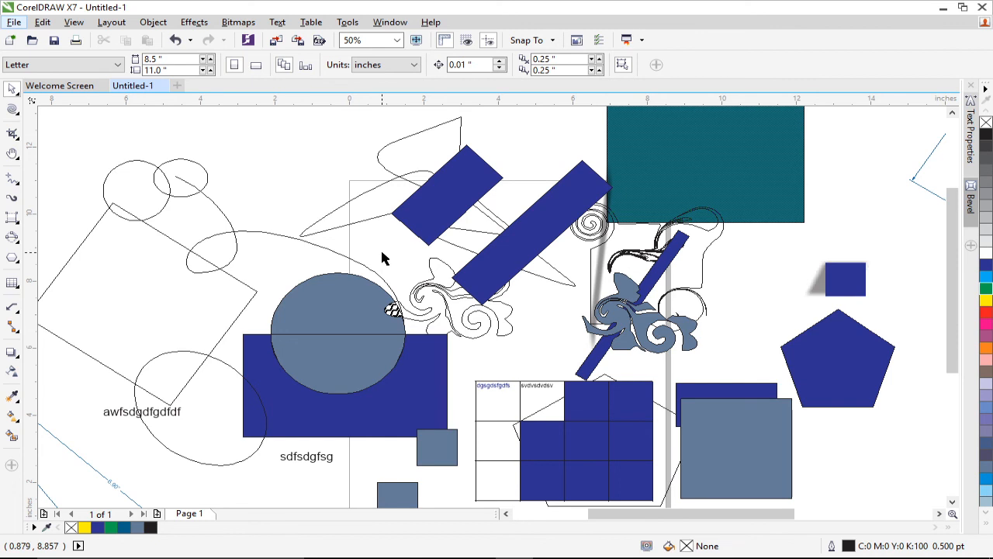
{"action": "scroll", "coordinate": [382, 259], "scroll_direction": "down", "scroll_amount": 1}
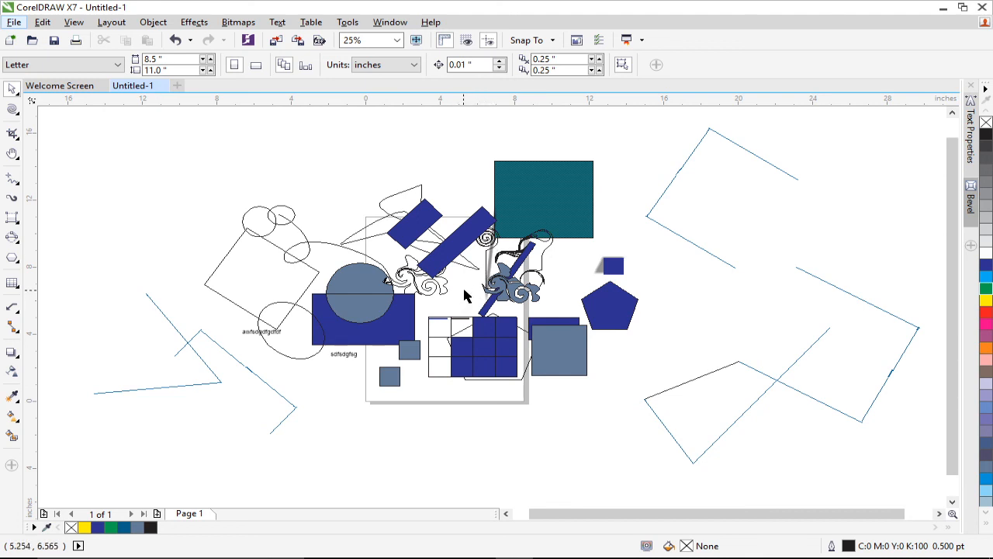
{"action": "scroll", "coordinate": [485, 271], "scroll_direction": "up", "scroll_amount": 2}
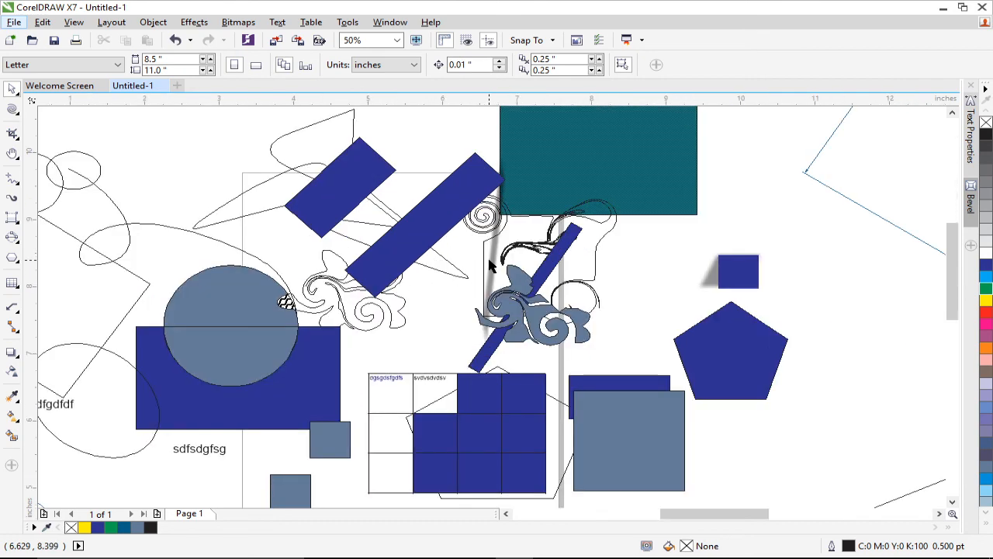
{"action": "scroll", "coordinate": [490, 265], "scroll_direction": "down", "scroll_amount": 1}
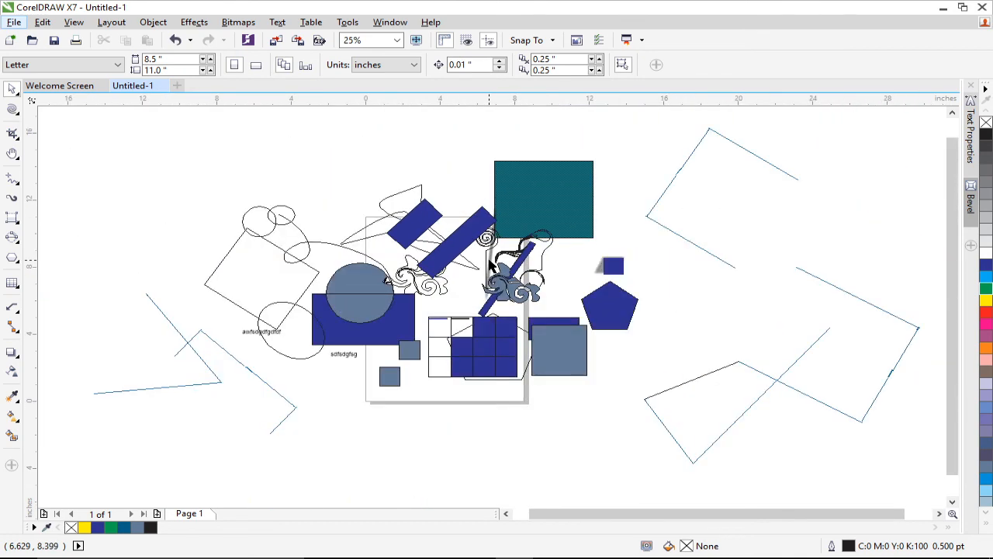
{"action": "scroll", "coordinate": [489, 266], "scroll_direction": "up", "scroll_amount": 2}
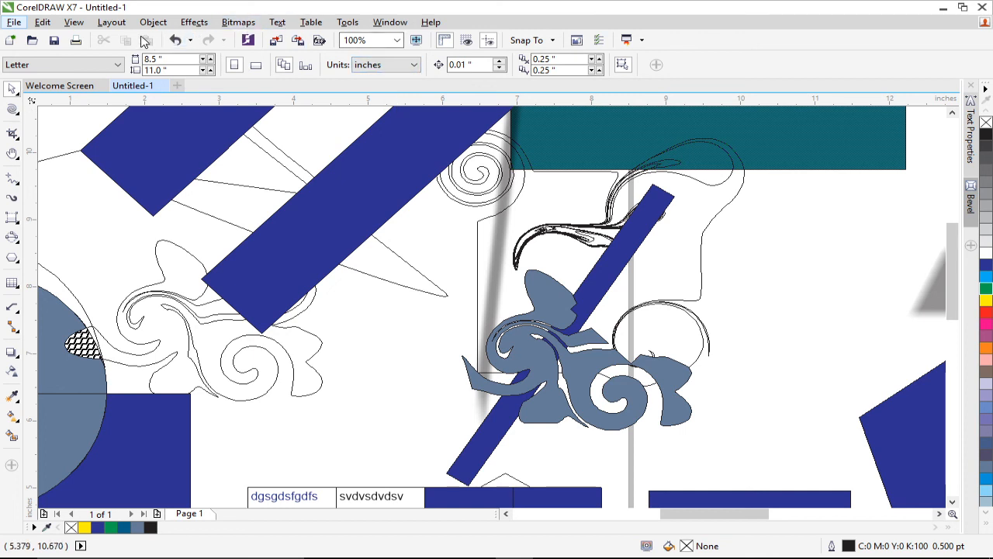
{"action": "left_click", "coordinate": [417, 41]}
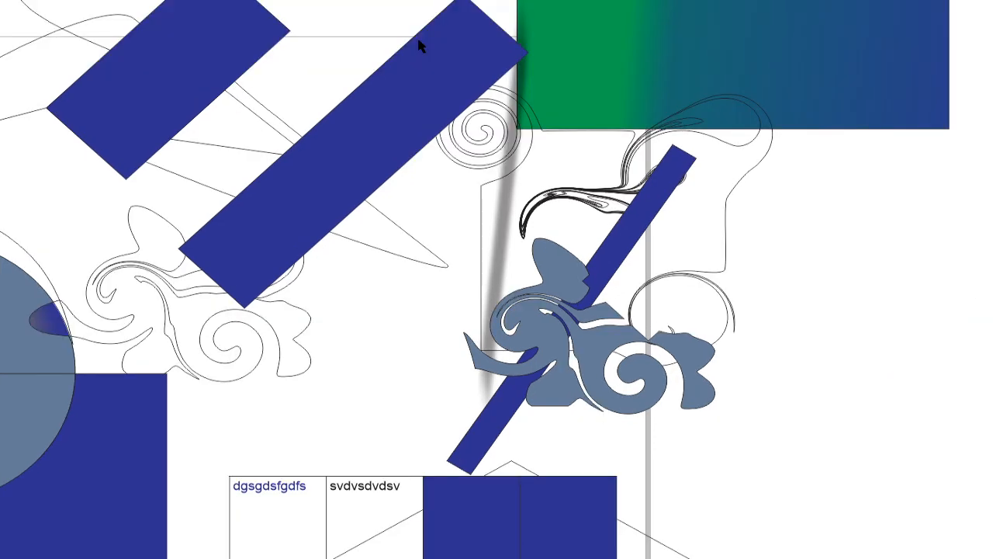
{"action": "left_click", "coordinate": [417, 35]}
{"action": "left_click", "coordinate": [416, 36]}
{"action": "left_click", "coordinate": [418, 41]}
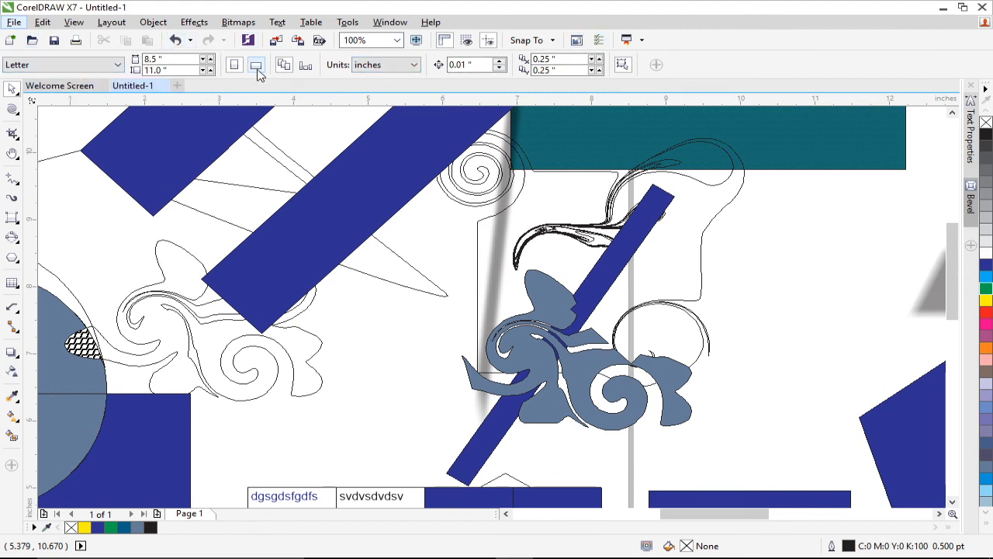
{"action": "scroll", "coordinate": [362, 194], "scroll_direction": "down", "scroll_amount": 5}
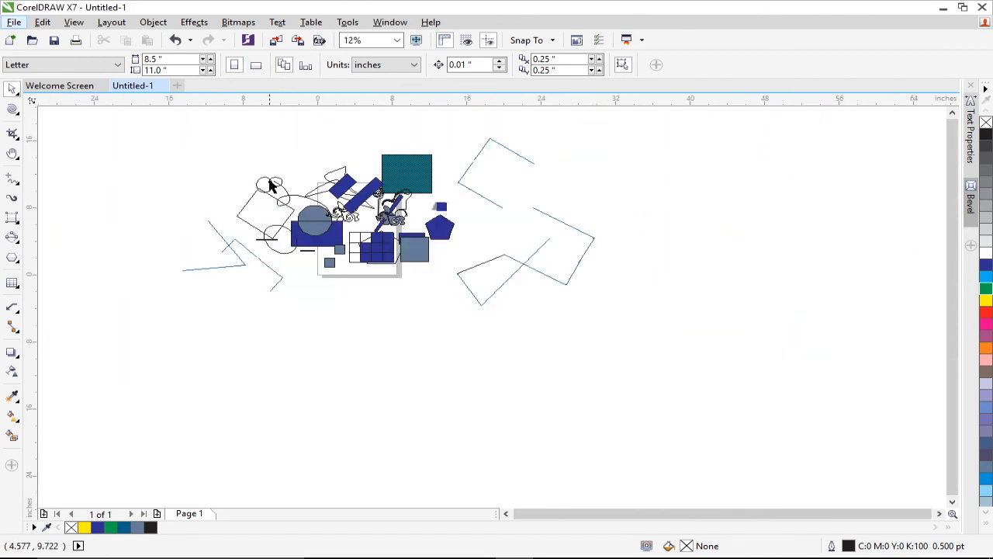
{"action": "scroll", "coordinate": [273, 183], "scroll_direction": "up", "scroll_amount": 1}
{"action": "scroll", "coordinate": [380, 198], "scroll_direction": "down", "scroll_amount": 1}
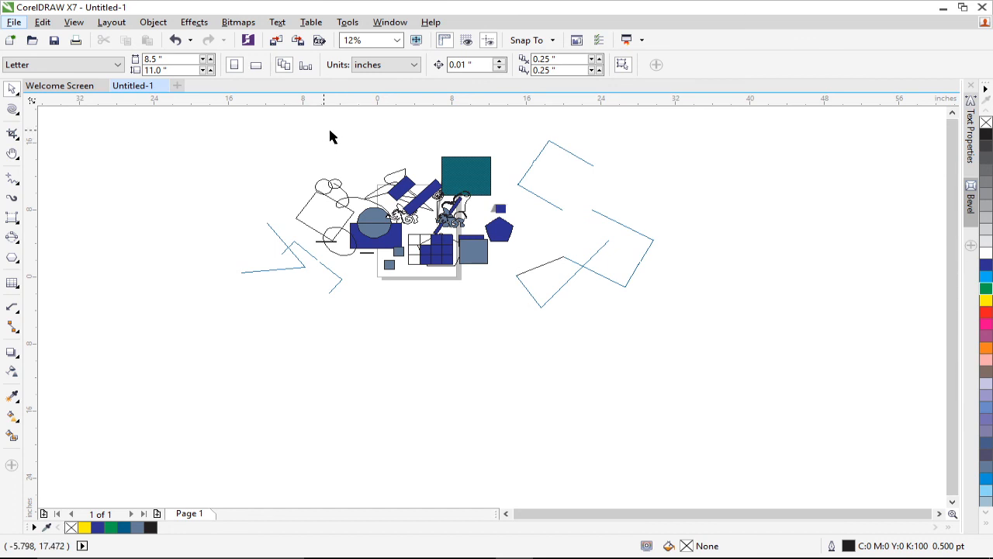
{"action": "scroll", "coordinate": [426, 203], "scroll_direction": "up", "scroll_amount": 1}
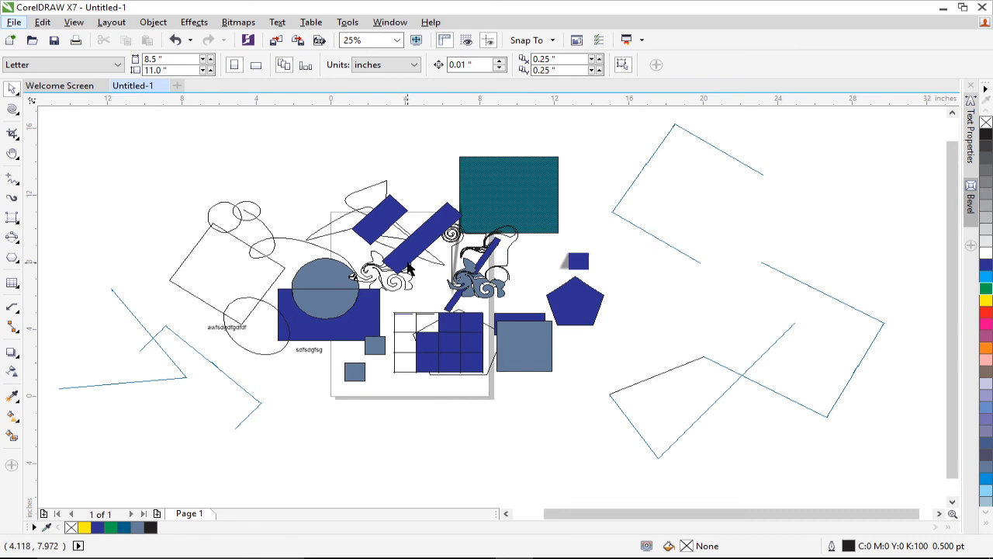
{"action": "scroll", "coordinate": [409, 268], "scroll_direction": "up", "scroll_amount": 1}
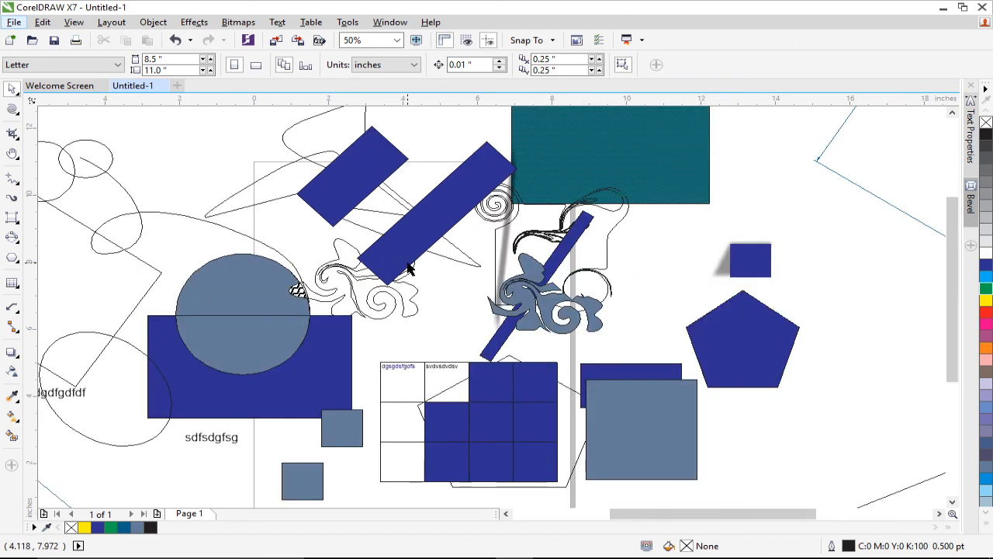
{"action": "scroll", "coordinate": [409, 268], "scroll_direction": "down", "scroll_amount": 1}
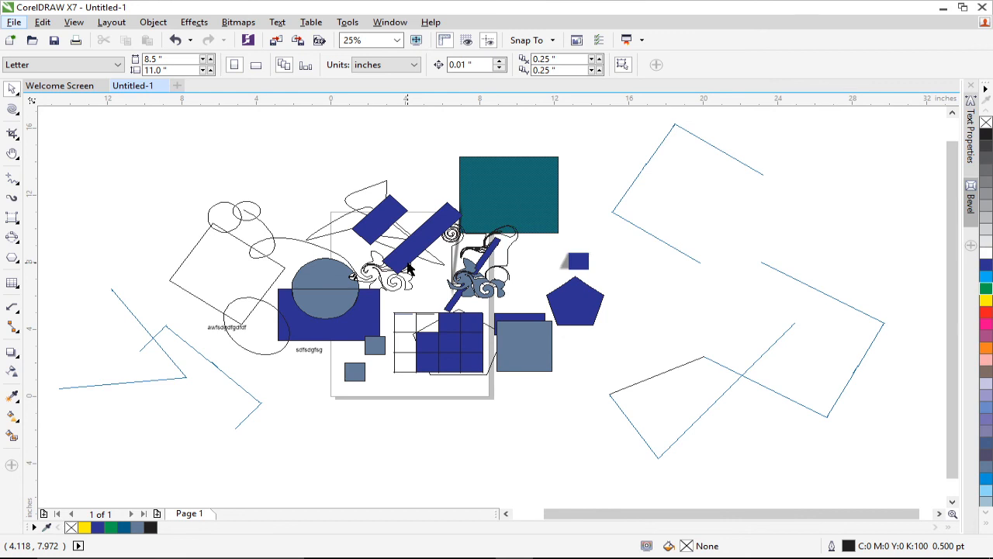
{"action": "scroll", "coordinate": [409, 268], "scroll_direction": "up", "scroll_amount": 1}
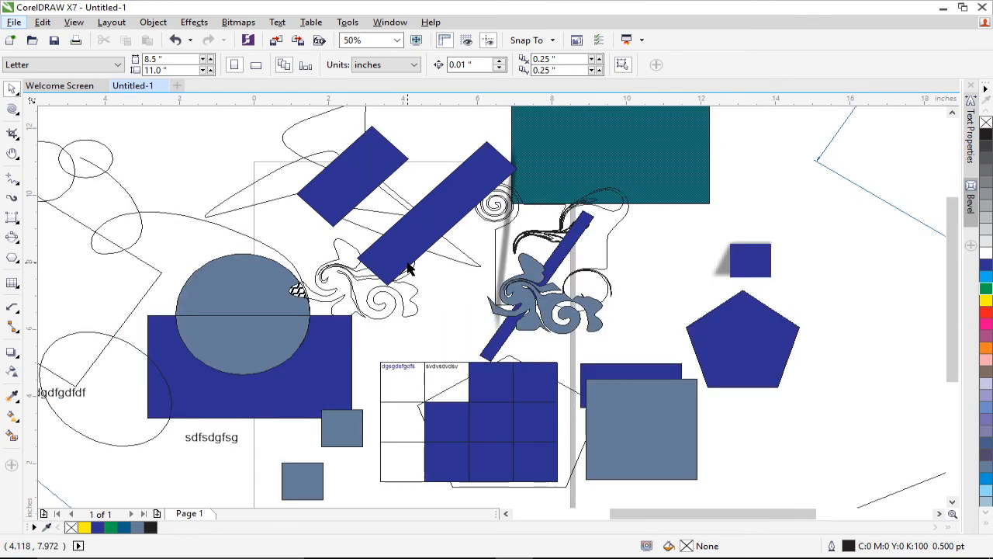
{"action": "scroll", "coordinate": [409, 267], "scroll_direction": "up", "scroll_amount": 2}
{"action": "scroll", "coordinate": [409, 268], "scroll_direction": "down", "scroll_amount": 2}
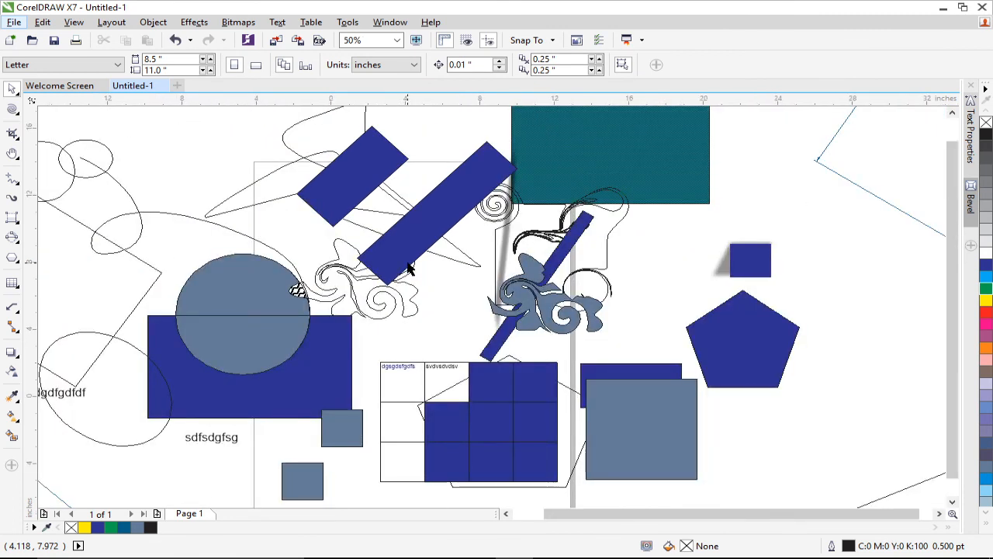
{"action": "scroll", "coordinate": [409, 267], "scroll_direction": "down", "scroll_amount": 1}
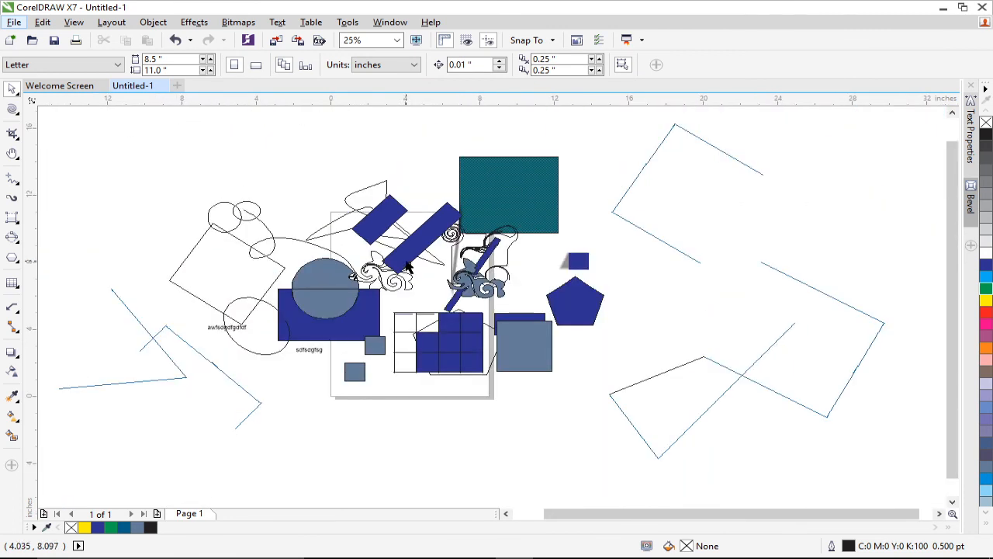
Step: Activate the Ellipse tool
{"action": "key", "text": "F7"}
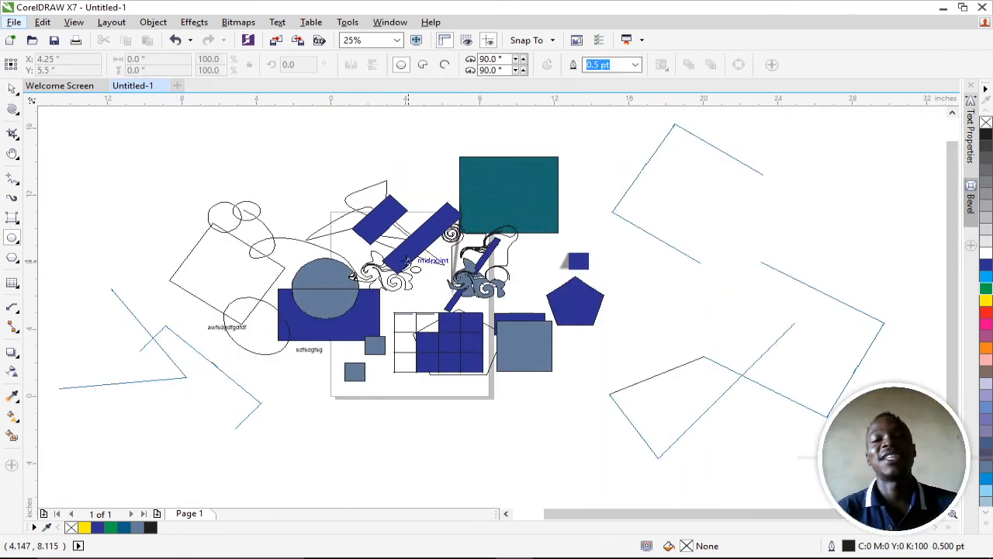